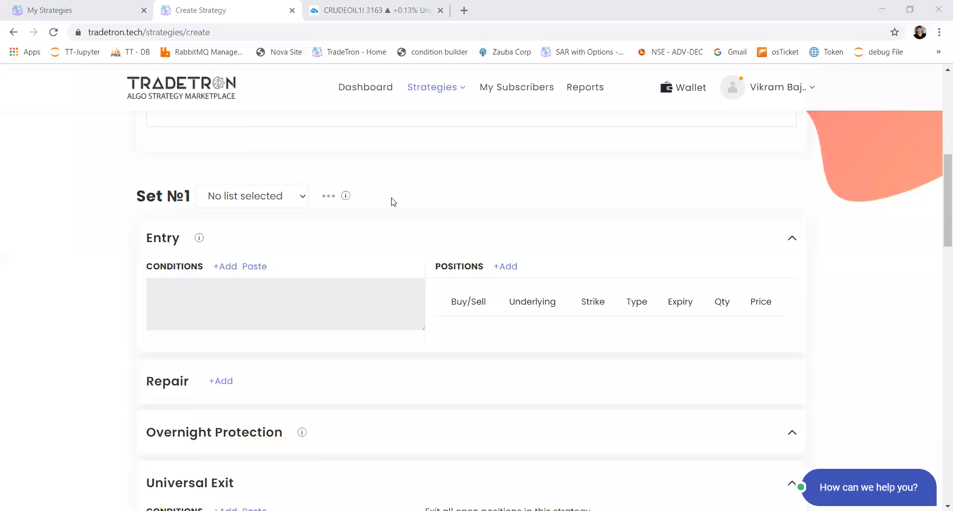
# Log out of the current Tradetron account.
pyautogui.scroll(7, 394, 202)
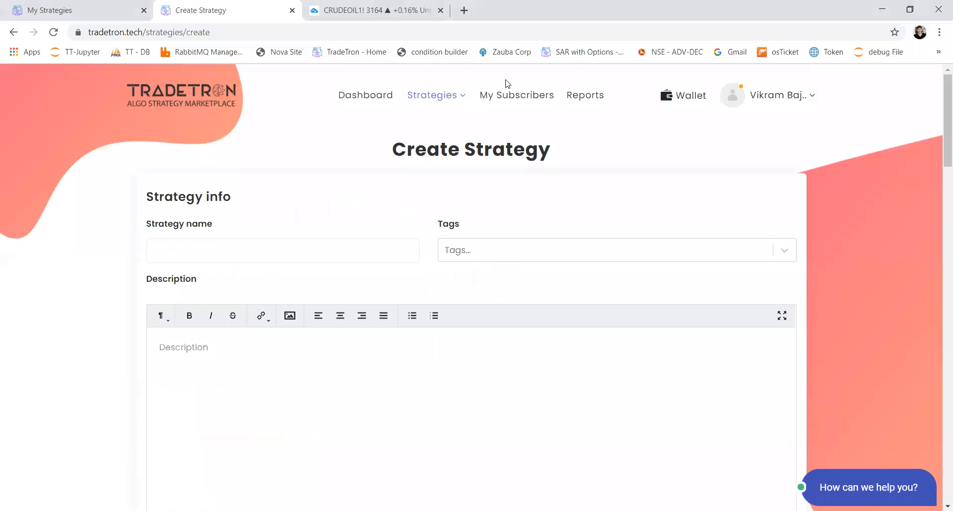
pyautogui.click(778, 105)
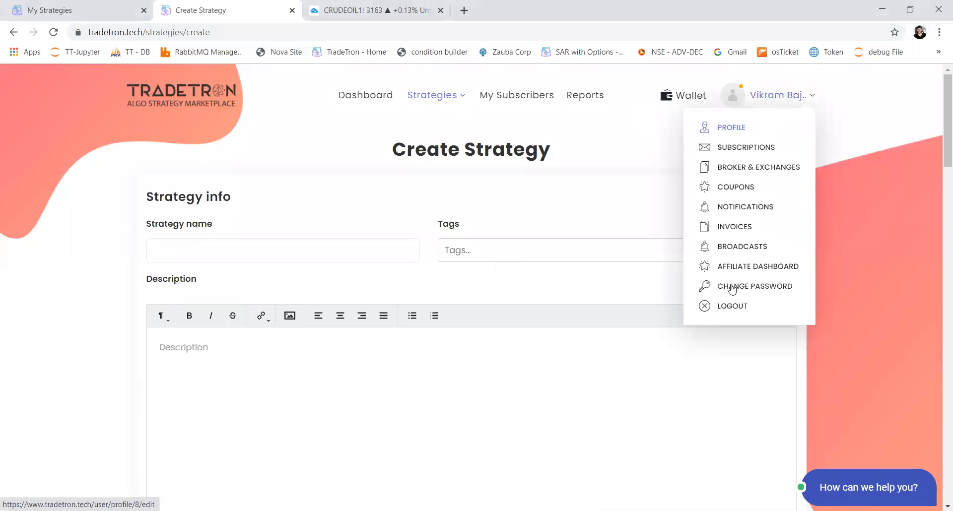
pyautogui.click(725, 309)
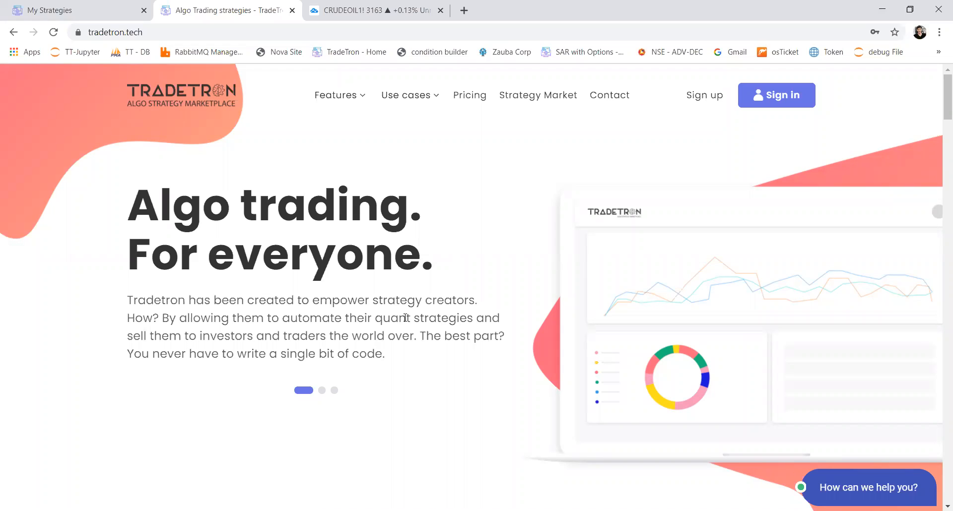
# Open the public strategy marketplace and examine the monthly fee and profit sharing of the Chemical Burn strategy.
pyautogui.click(525, 96)
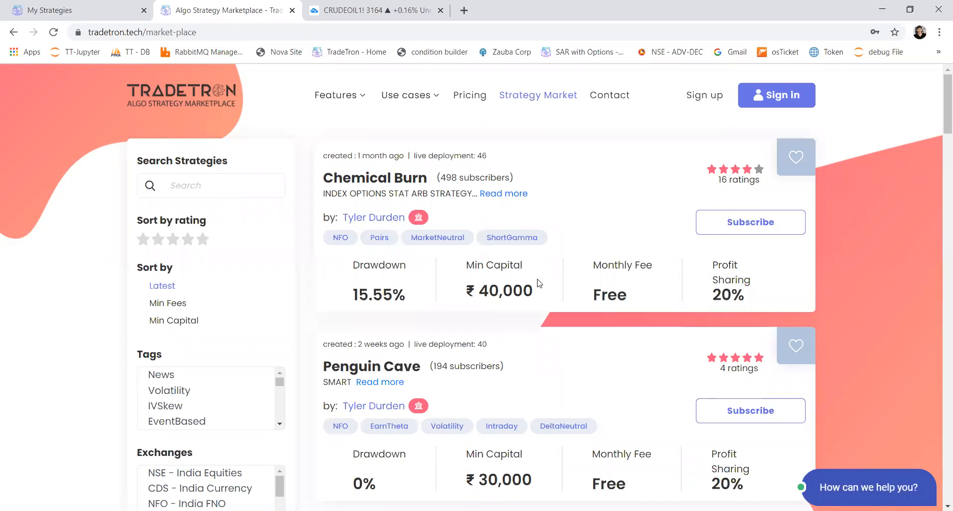
pyautogui.moveTo(584, 298); pyautogui.dragTo(628, 296)
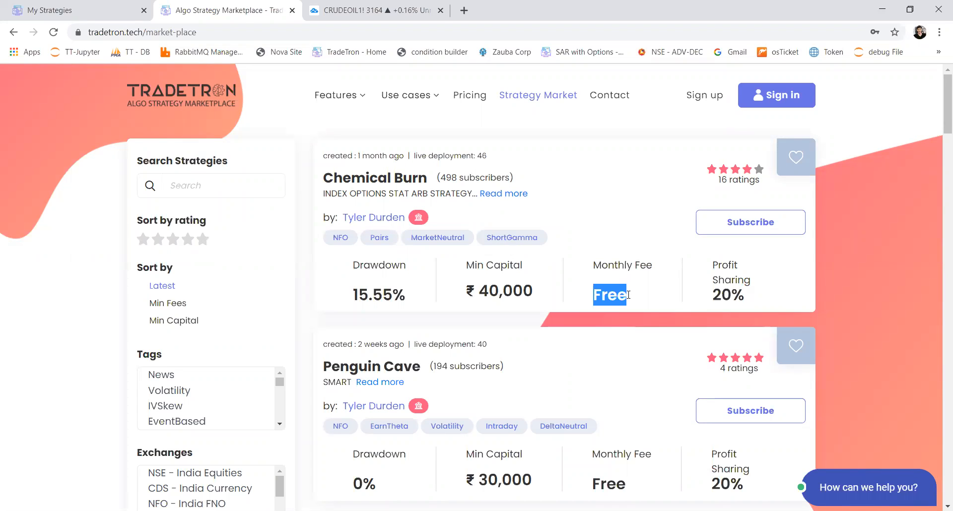
pyautogui.doubleClick(726, 296)
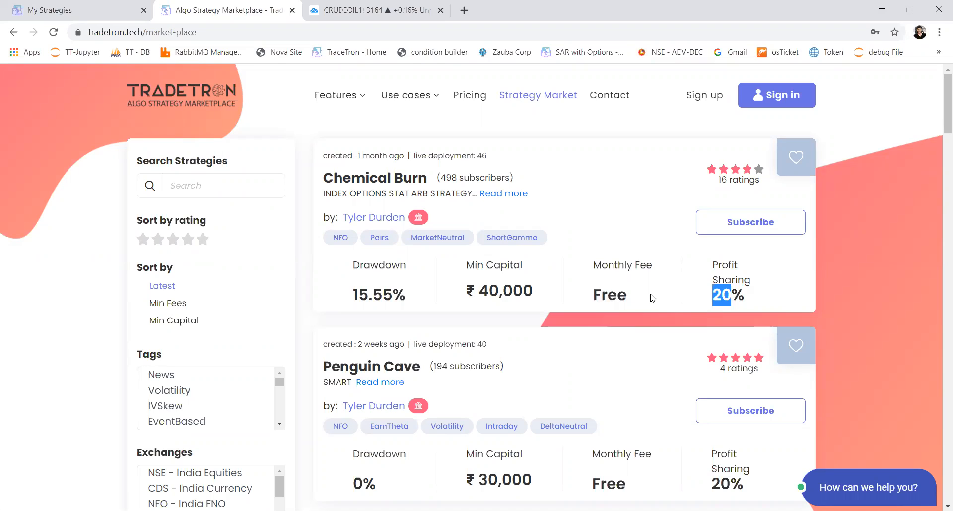
pyautogui.moveTo(652, 298); pyautogui.dragTo(610, 296)
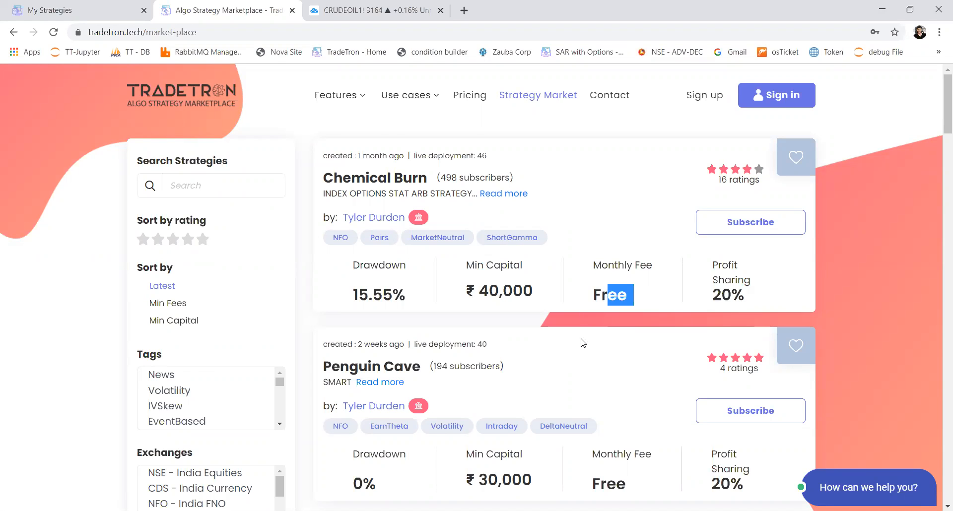
pyautogui.scroll(-3, 583, 343)
pyautogui.scroll(3, 634, 147)
# Sign in to the account with the saved e-mail and account password.
pyautogui.click(761, 97)
pyautogui.click(491, 214)
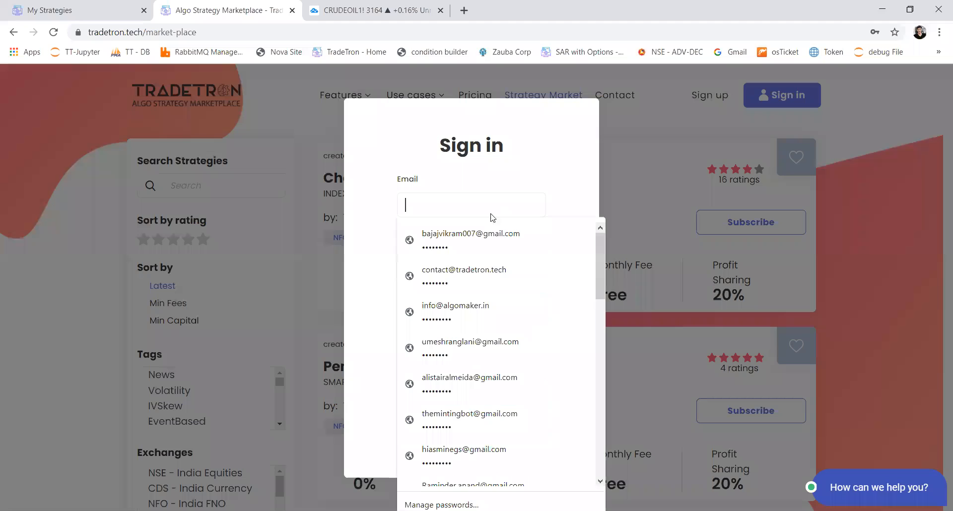
pyautogui.click(485, 239)
pyautogui.click(483, 316)
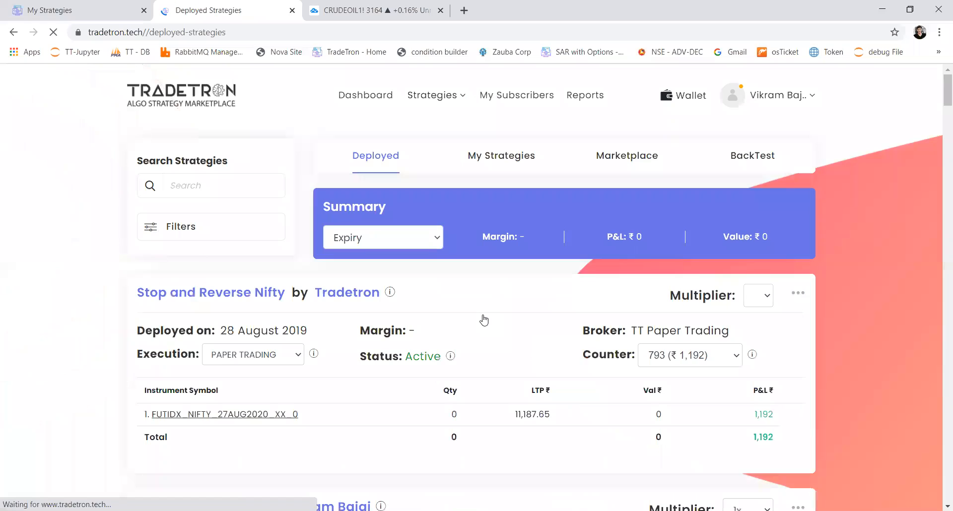
# View the position details of FUTIDX_NIFTY_27AUG2020_XX_0 in the deployed Stop and Reverse Nifty strategy, closing them when done.
pyautogui.scroll(-4, 349, 389)
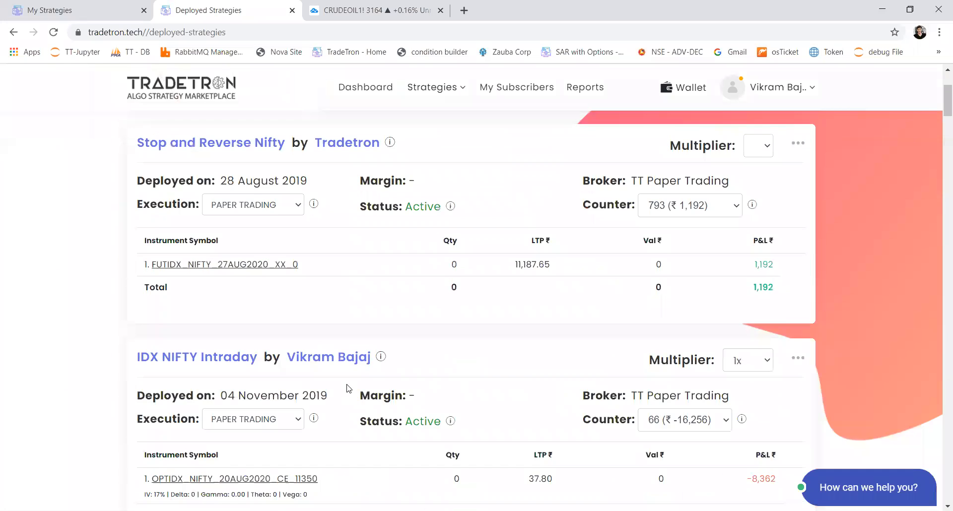
pyautogui.scroll(4, 347, 387)
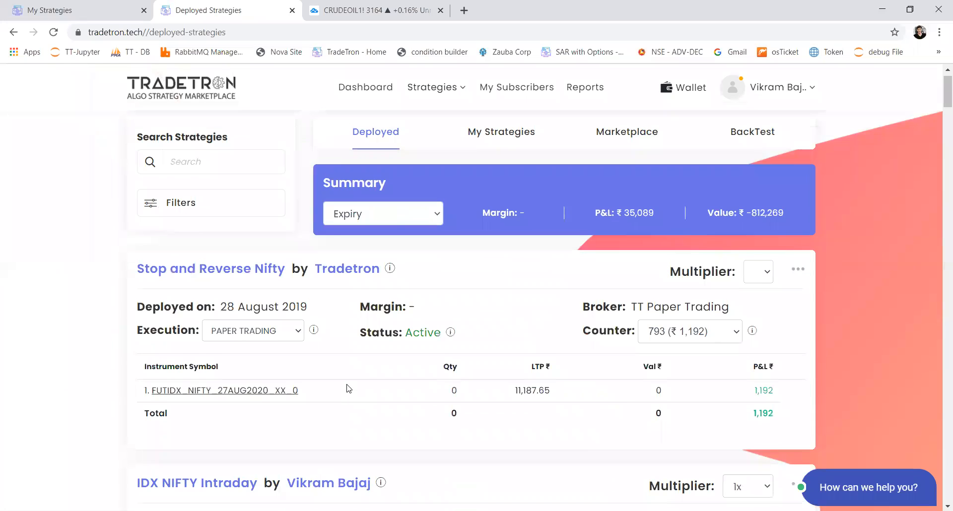
pyautogui.click(250, 393)
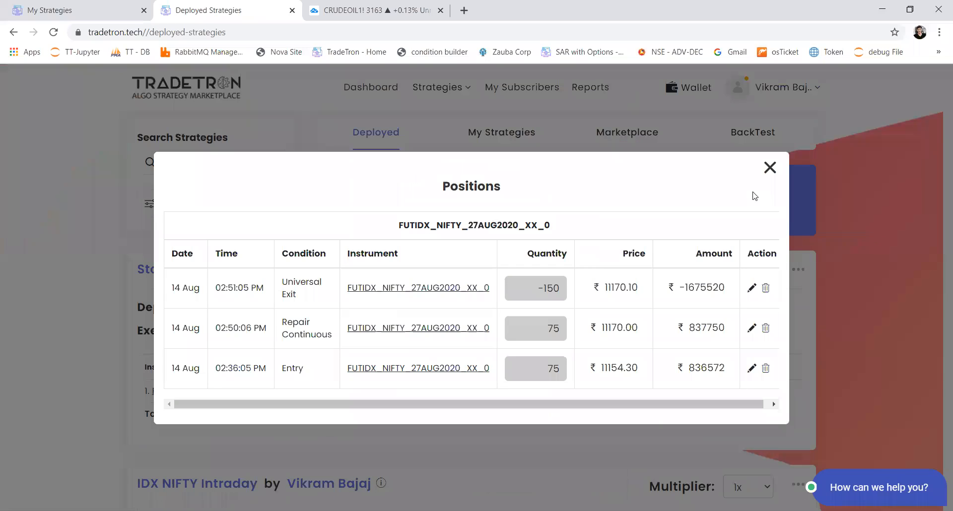
pyautogui.click(770, 169)
# Examine the actions available for the deployed Stop and Reverse Nifty strategy without choosing one.
pyautogui.click(798, 270)
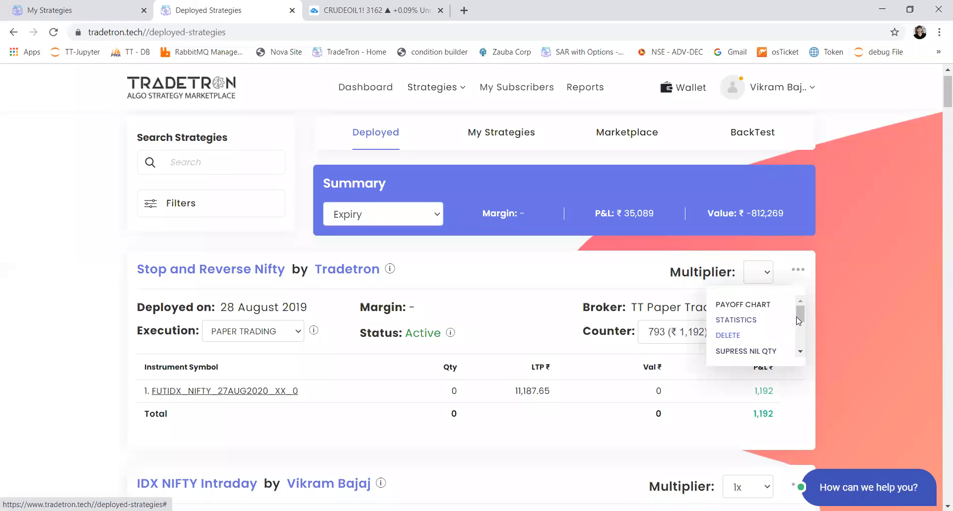
pyautogui.scroll(-2, 799, 328)
pyautogui.scroll(1, 799, 327)
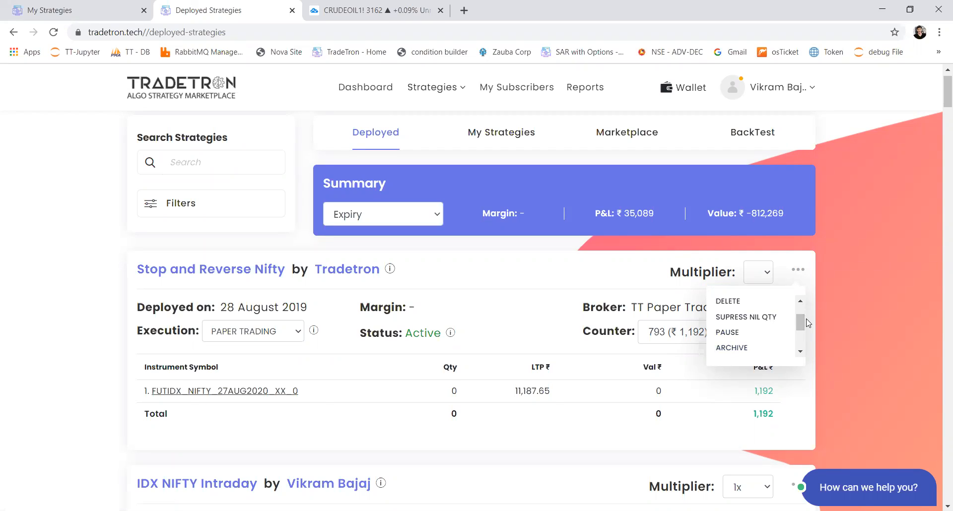
pyautogui.scroll(-2, 800, 323)
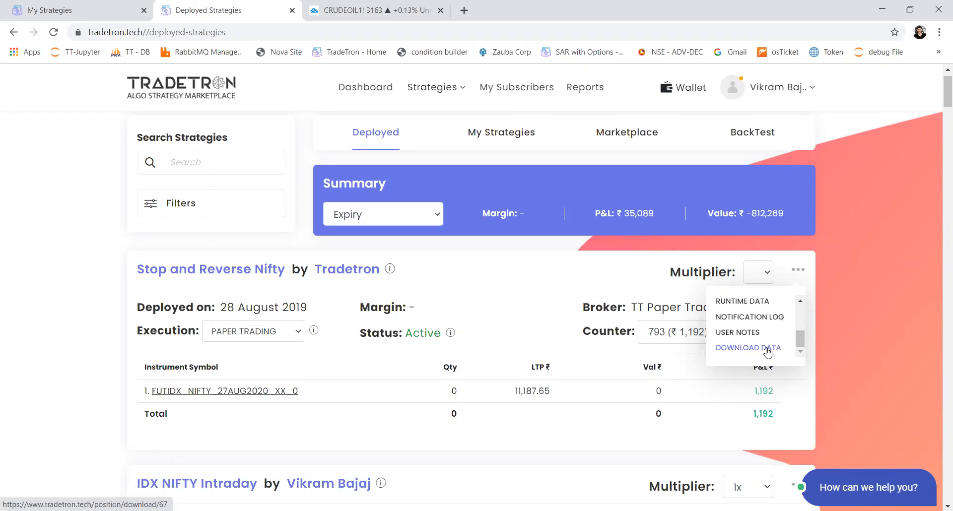
pyautogui.click(836, 335)
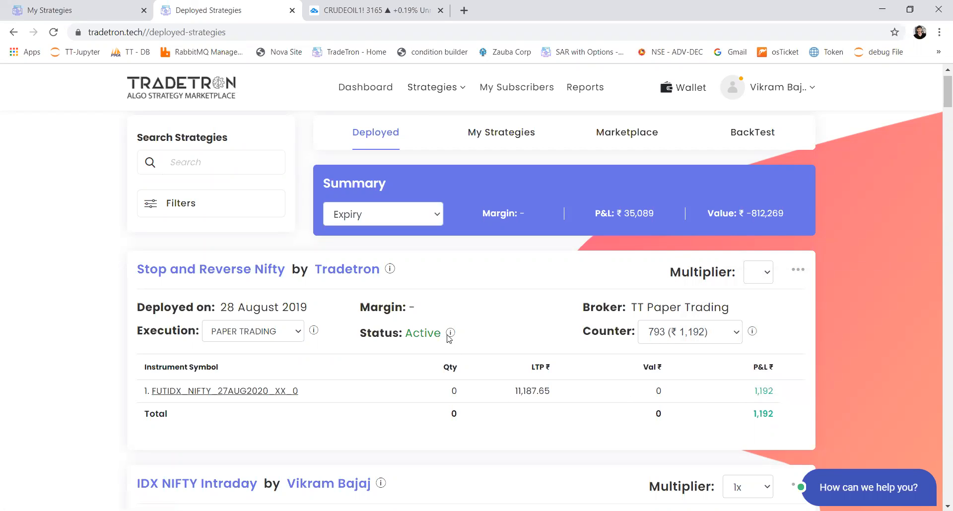
# Open the My Strategies page in a new browser tab.
pyautogui.moveTo(449, 338)
pyautogui.rightClick(492, 135)
pyautogui.click(498, 145)
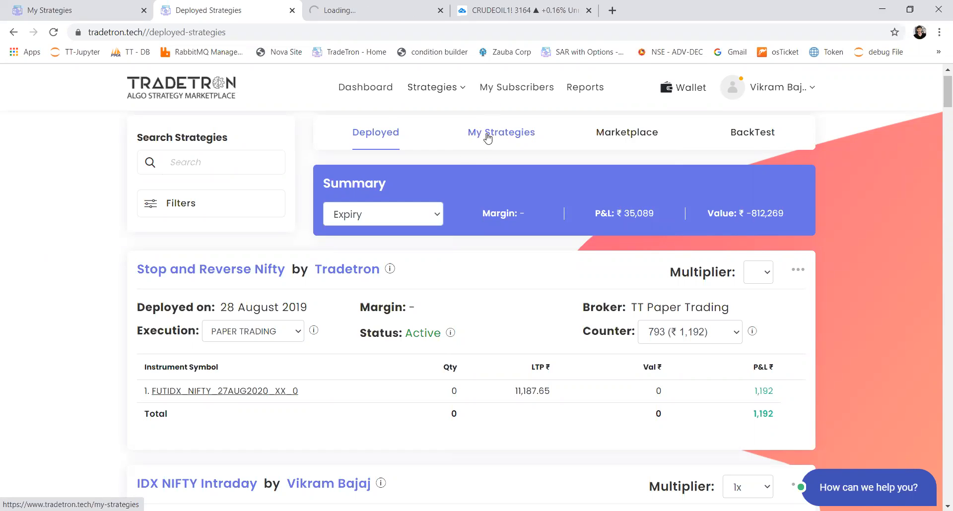
# Open the page for creating a new strategy and look over its sections.
pyautogui.click(442, 83)
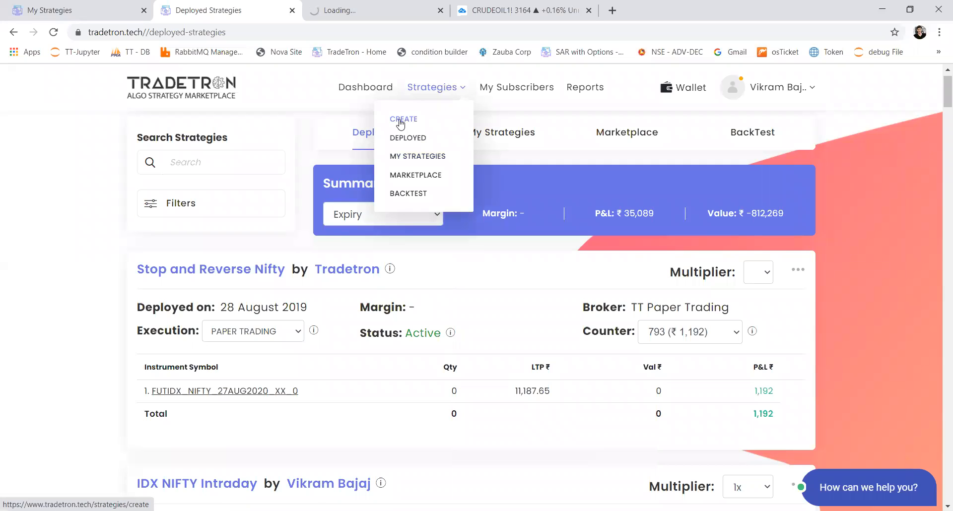
pyautogui.click(401, 121)
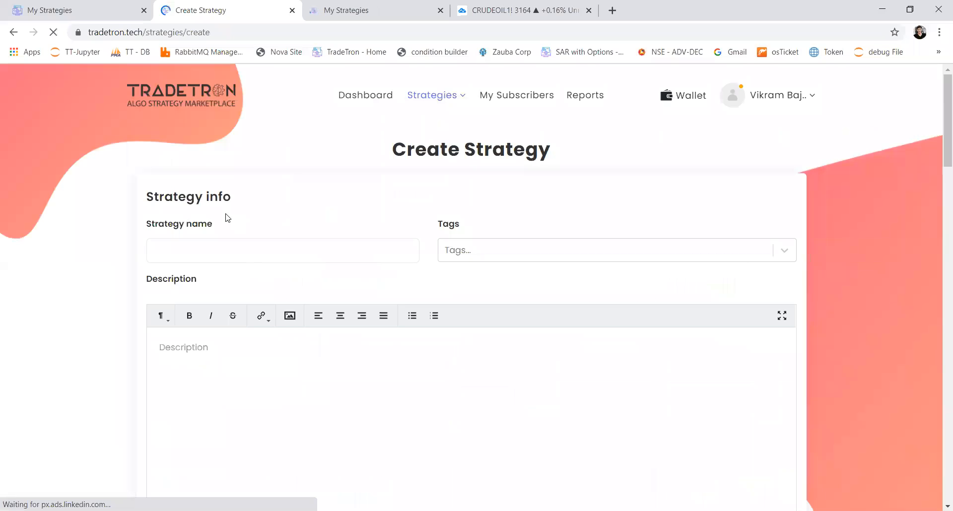
pyautogui.scroll(-3, 255, 296)
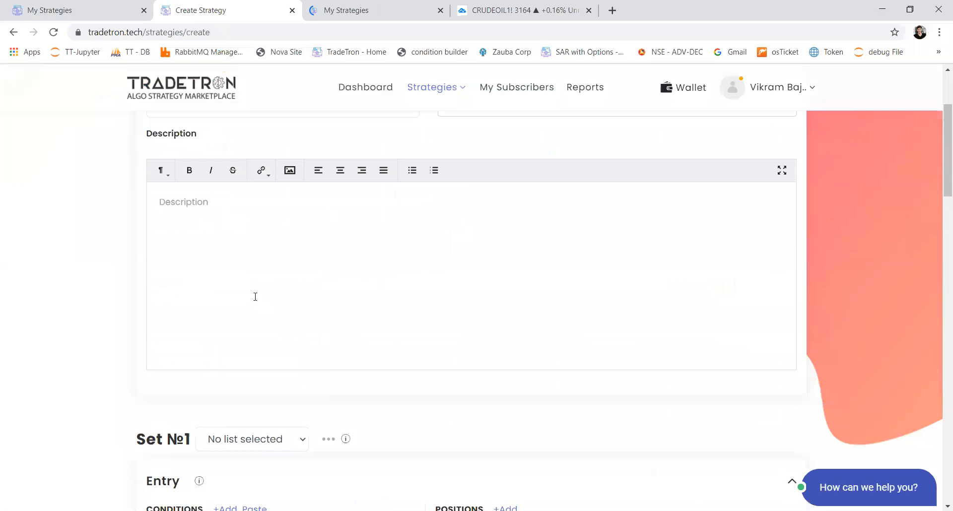
pyautogui.scroll(-5, 255, 297)
pyautogui.scroll(7, 255, 295)
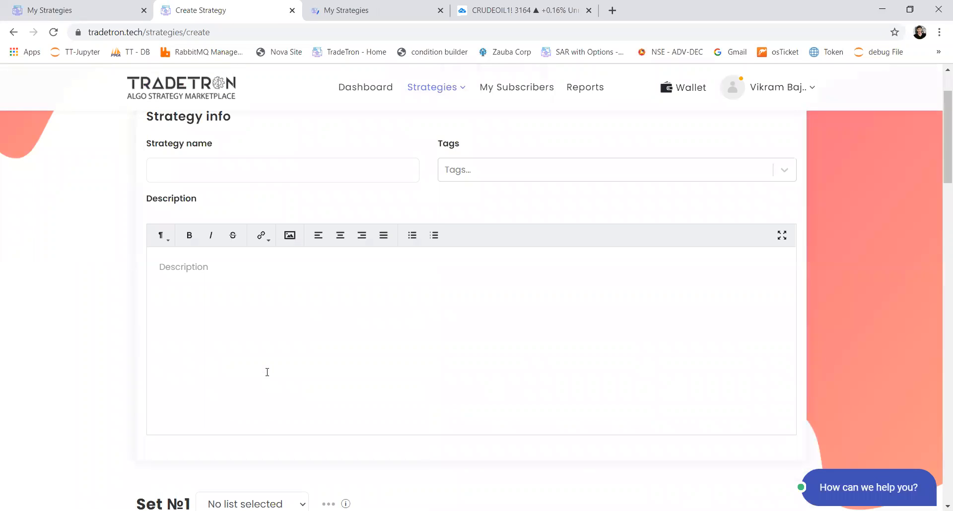
pyautogui.scroll(1, 267, 373)
# Name the new strategy "Trading view - crude".
pyautogui.click(265, 231)
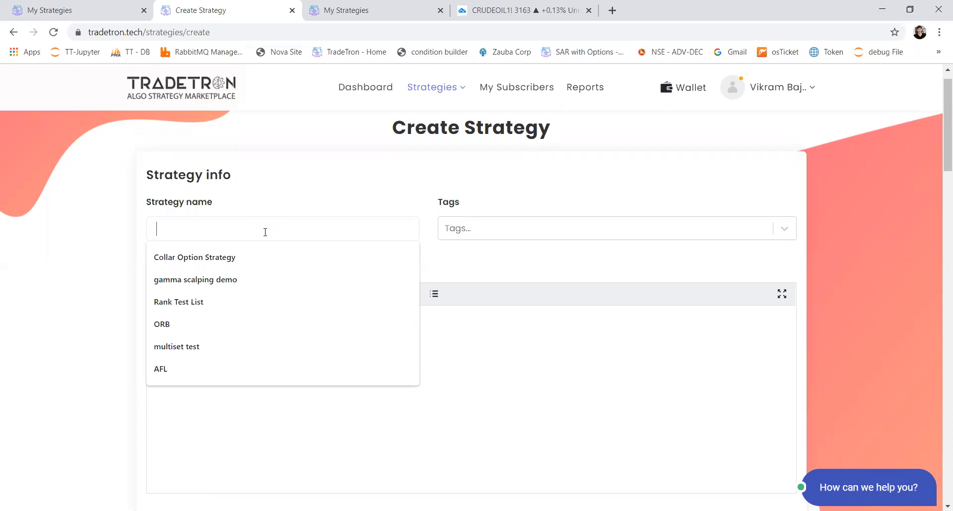
pyautogui.write('Trad')
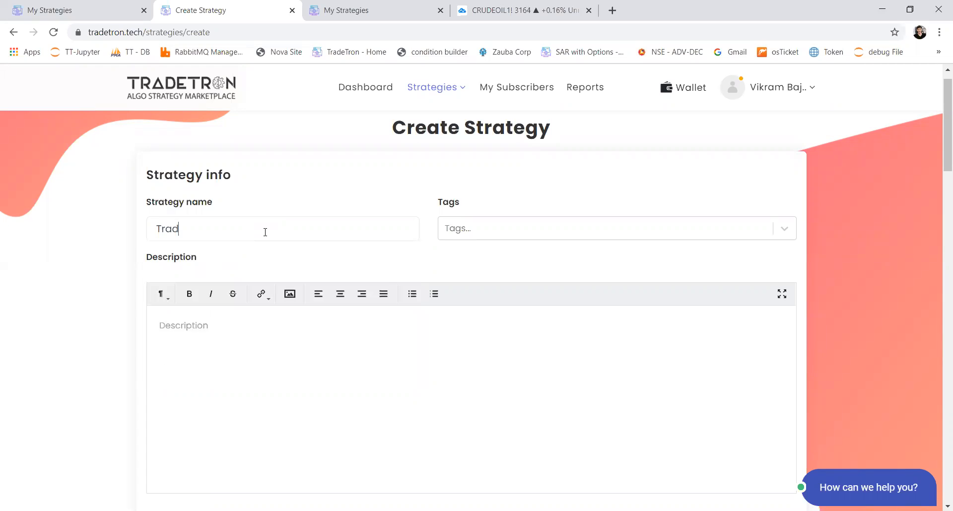
pyautogui.write('ing view - crude')
# Examine the Set 1 layout with its Entry, Repair, Overnight Protection and Universal Exit sections.
pyautogui.scroll(-5, 315, 374)
pyautogui.scroll(3, 314, 375)
pyautogui.scroll(-6, 315, 376)
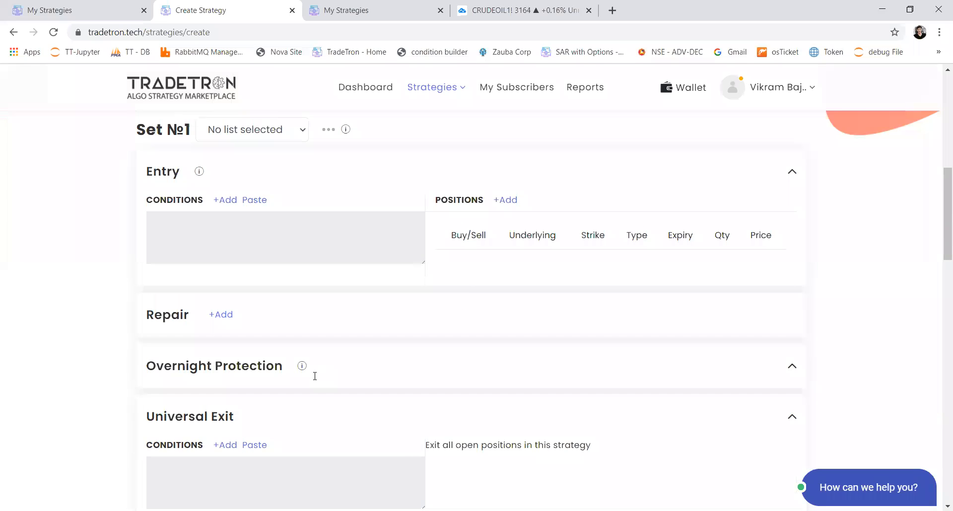
pyautogui.scroll(2, 315, 376)
pyautogui.scroll(-2, 314, 376)
pyautogui.scroll(1, 315, 375)
pyautogui.scroll(-2, 315, 377)
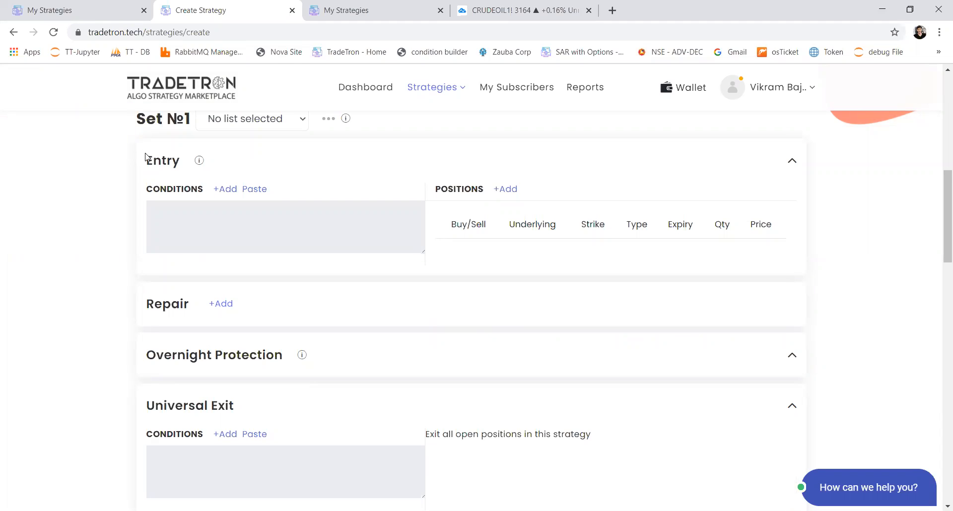
pyautogui.moveTo(134, 125)
pyautogui.mouseDown()
pyautogui.moveTo(166, 121)
pyautogui.moveTo(146, 122)
pyautogui.mouseUp()
pyautogui.click(126, 144)
# Add a second set to the strategy below Set 1.
pyautogui.scroll(-5, 315, 292)
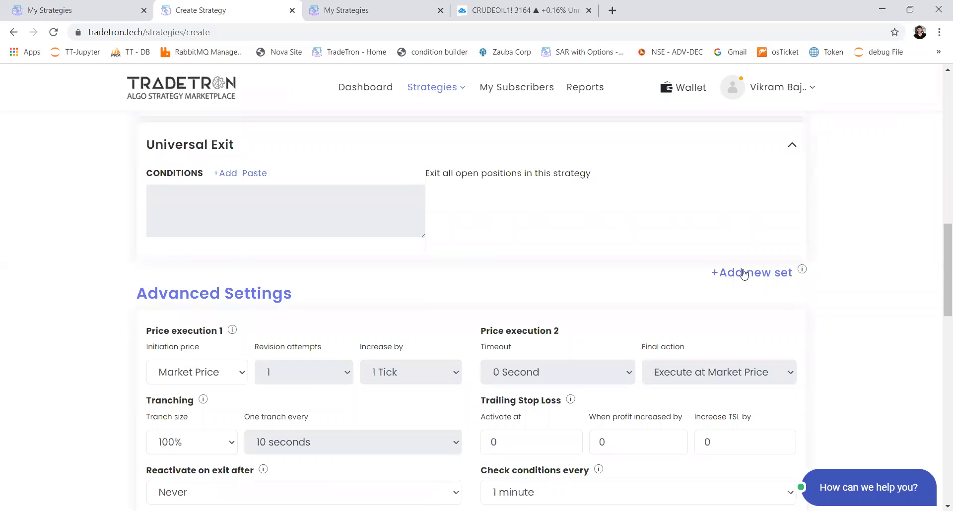
pyautogui.click(743, 274)
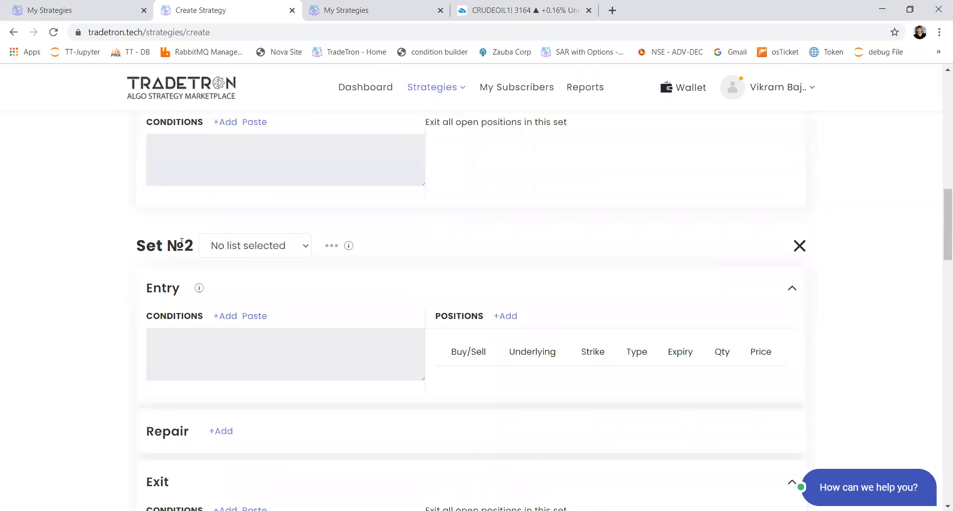
pyautogui.moveTo(192, 242); pyautogui.dragTo(124, 241)
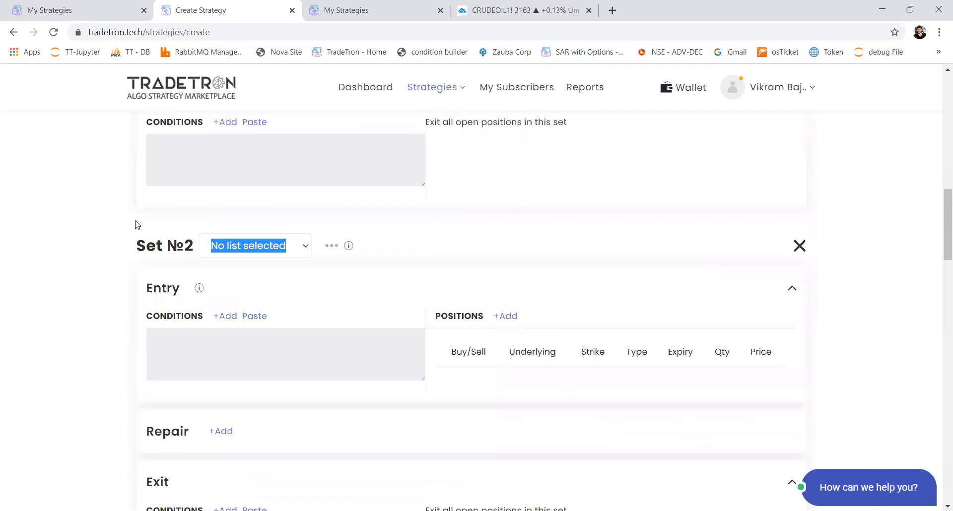
# Compare the Entry and Exit sections of Set 1 with those of Set 2.
pyautogui.scroll(8, 137, 225)
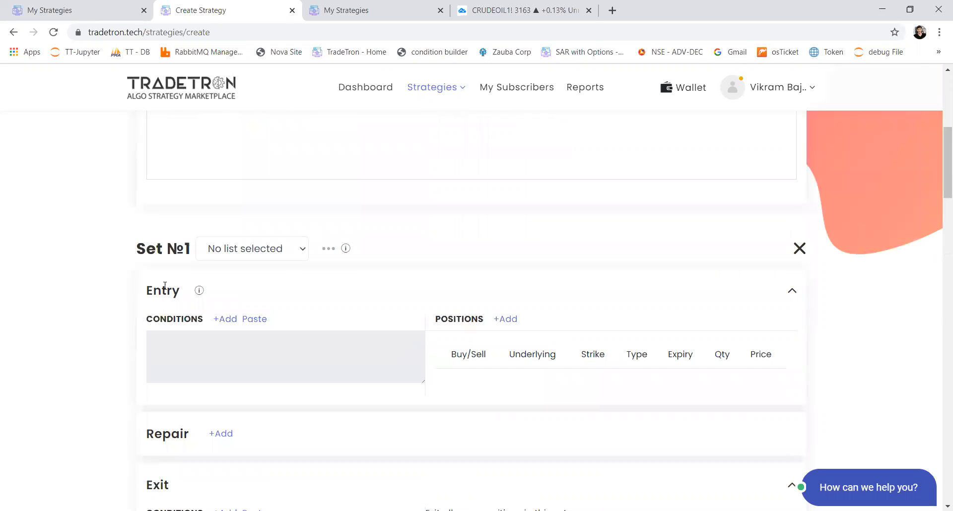
pyautogui.doubleClick(165, 287)
pyautogui.scroll(-4, 180, 287)
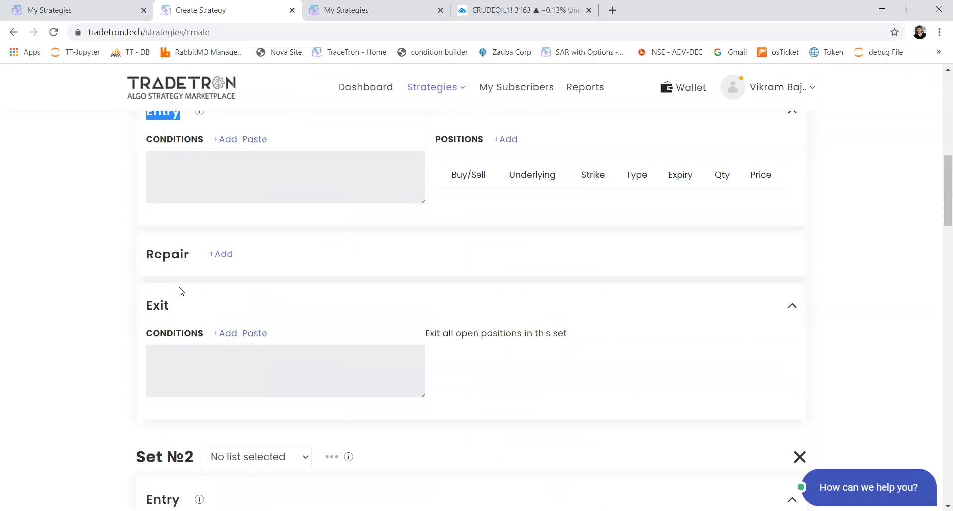
pyautogui.moveTo(172, 303); pyautogui.dragTo(138, 302)
pyautogui.scroll(-4, 138, 301)
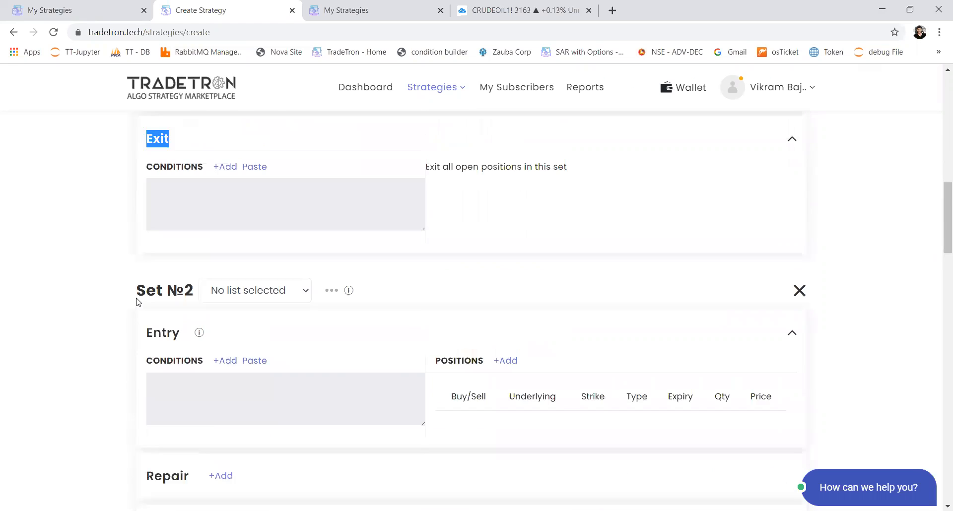
pyautogui.scroll(6, 185, 276)
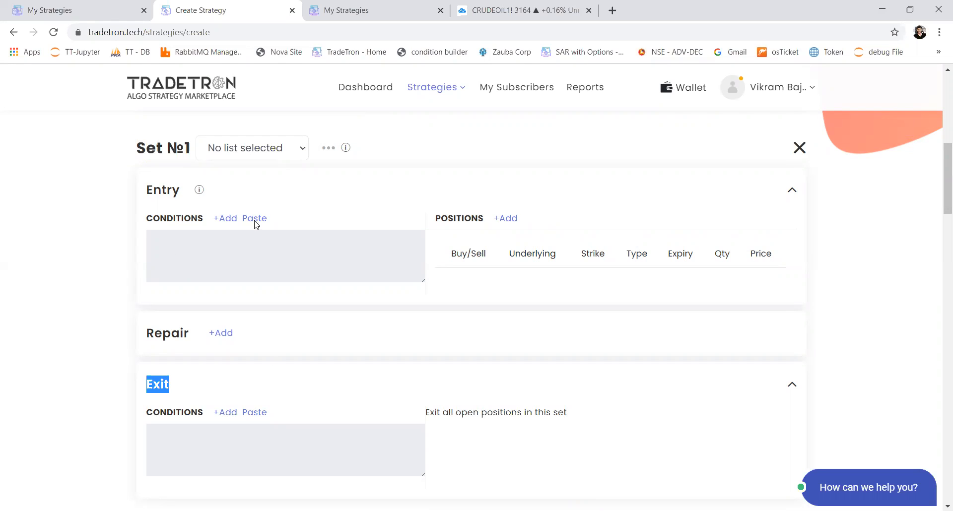
pyautogui.moveTo(147, 148); pyautogui.dragTo(191, 148)
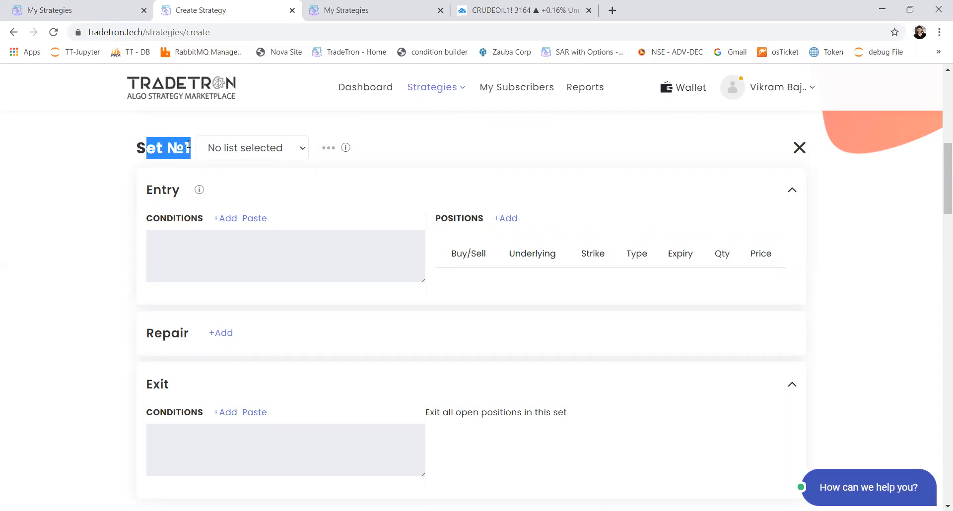
pyautogui.scroll(-5, 189, 229)
pyautogui.moveTo(147, 260); pyautogui.dragTo(171, 261)
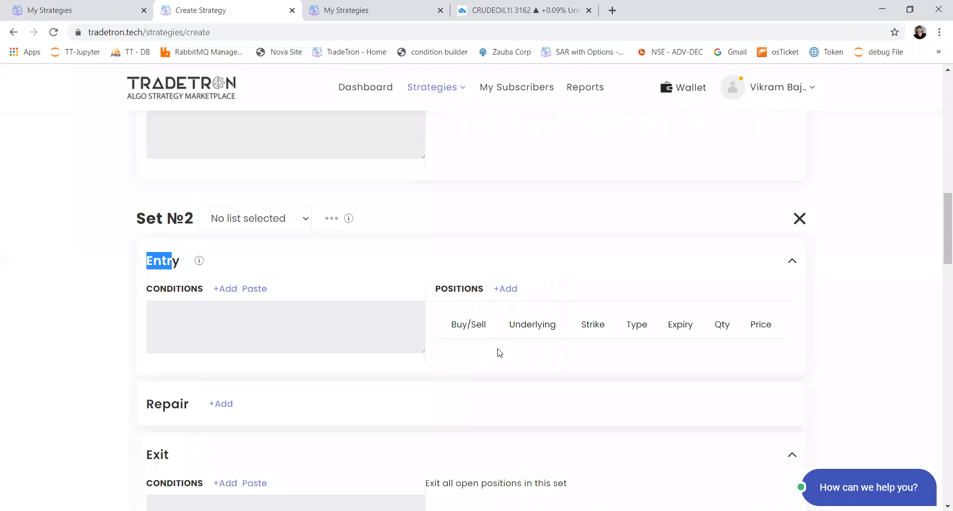
pyautogui.moveTo(146, 219); pyautogui.dragTo(188, 219)
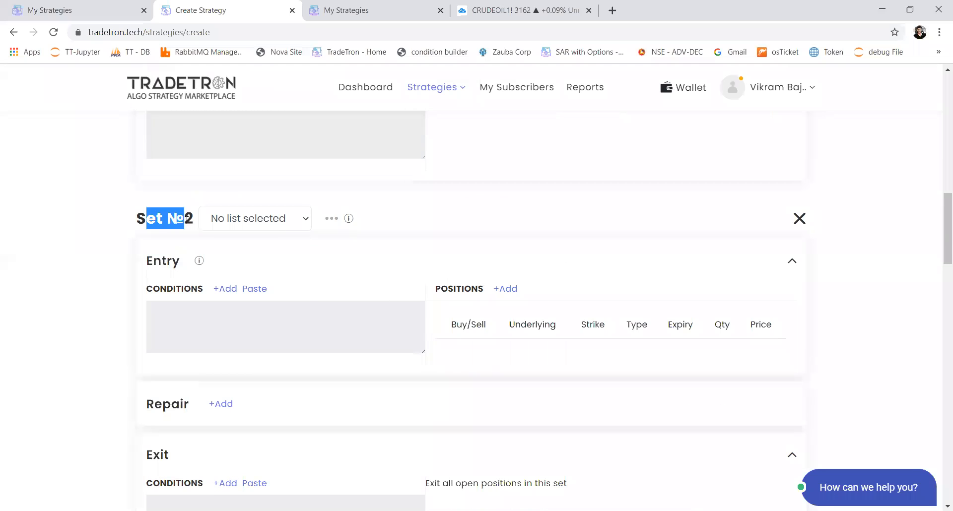
# Start a Buy position in Set 1's Entry on the MCX exchange, type Futures, with Crudeoil as underlying.
pyautogui.scroll(2, 446, 336)
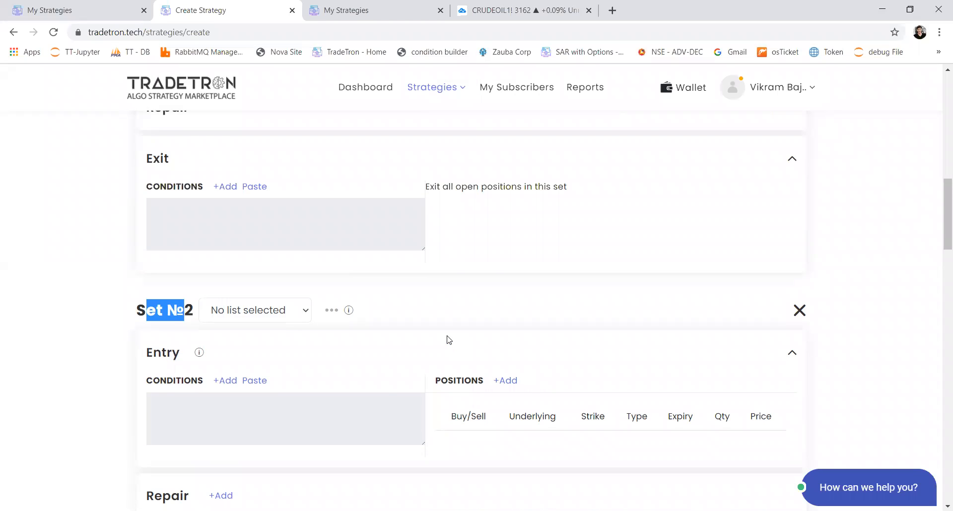
pyautogui.scroll(4, 448, 340)
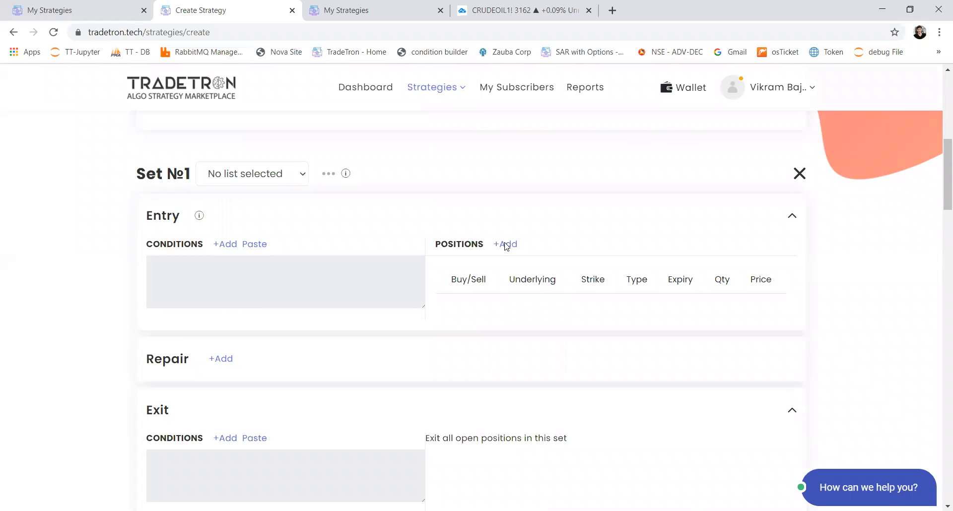
pyautogui.click(505, 244)
pyautogui.click(374, 230)
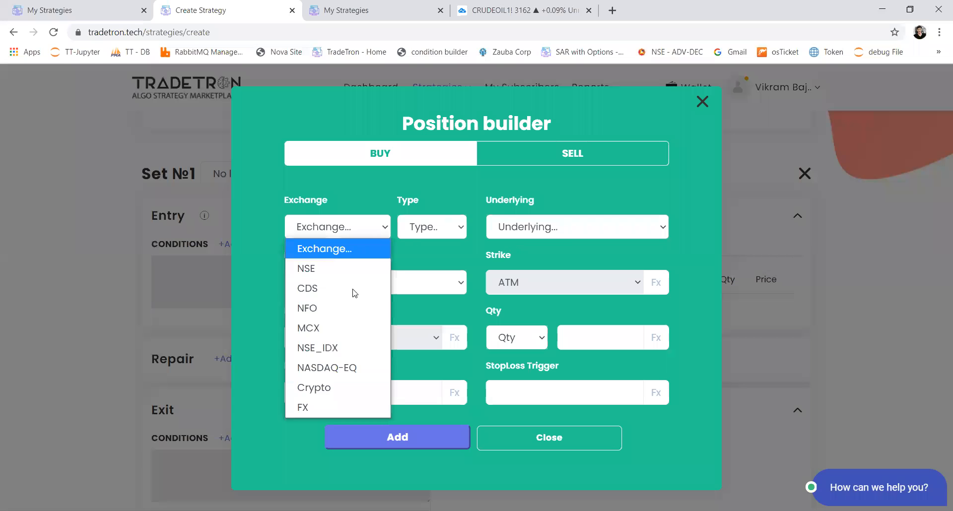
pyautogui.click(342, 328)
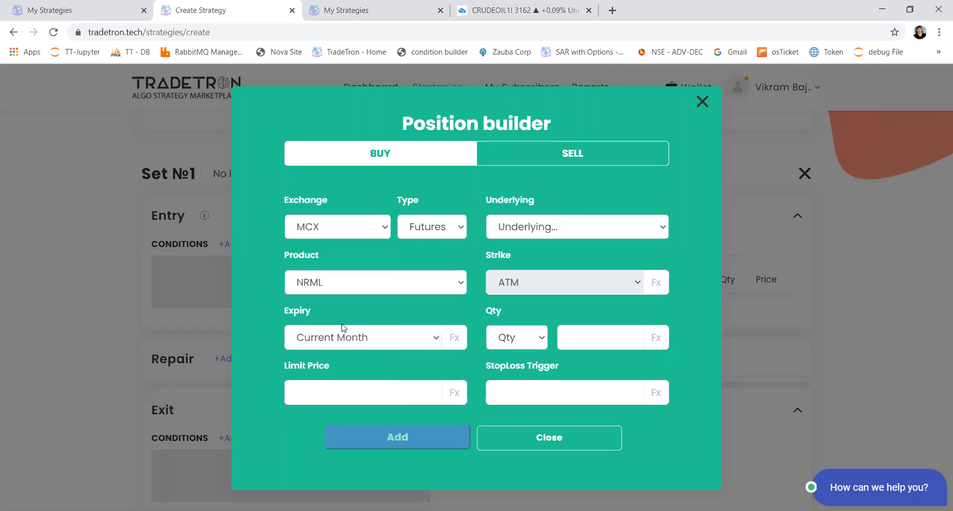
pyautogui.click(530, 228)
pyautogui.write('cr')
pyautogui.press('Return')
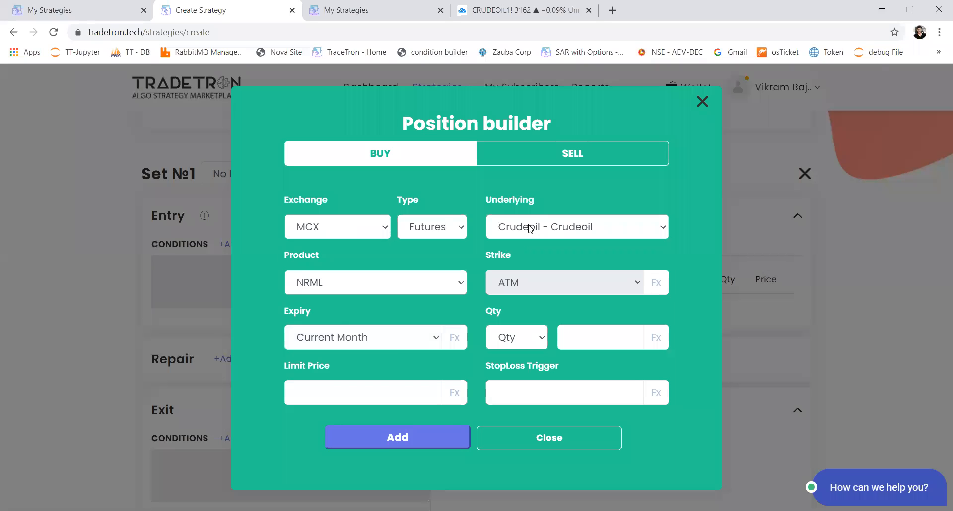
# Keep the position's product as NRML, set its quantity to 1 lot, and add it to Set 1's Entry.
pyautogui.click(418, 291)
pyautogui.click(417, 287)
pyautogui.click(417, 287)
pyautogui.click(408, 324)
pyautogui.click(426, 287)
pyautogui.click(422, 302)
pyautogui.click(516, 337)
pyautogui.click(512, 396)
pyautogui.click(581, 342)
pyautogui.write('1')
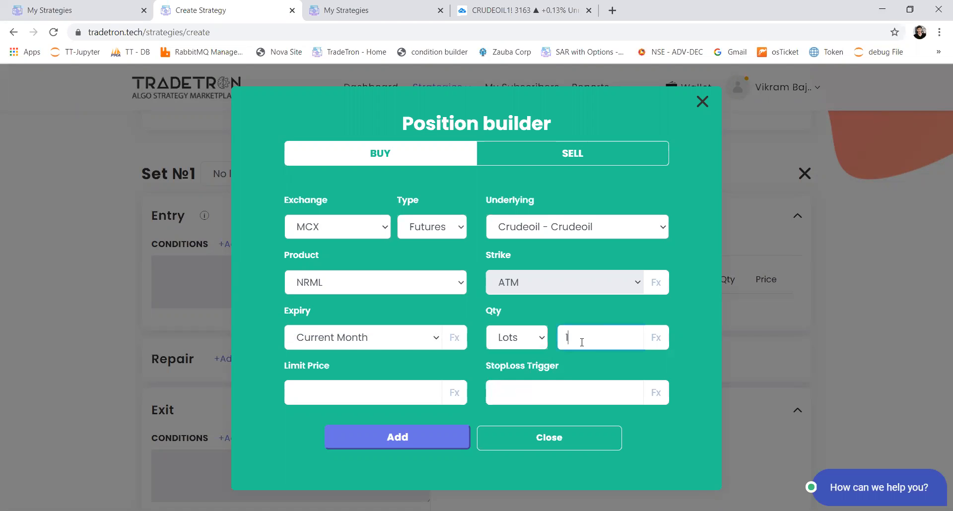
pyautogui.click(398, 436)
pyautogui.click(496, 435)
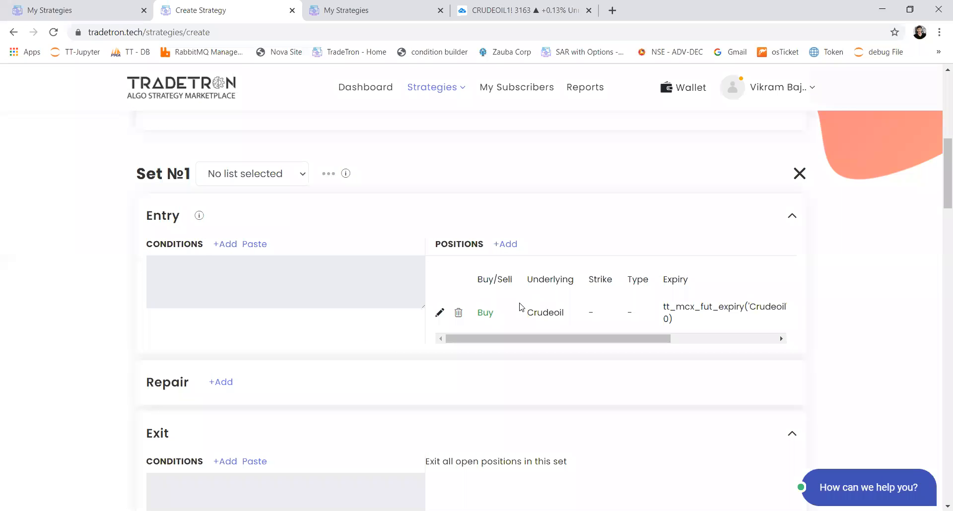
# Open the Condition Builder for Set 1's Entry and browse its available keywords, including a time keyword.
pyautogui.click(233, 248)
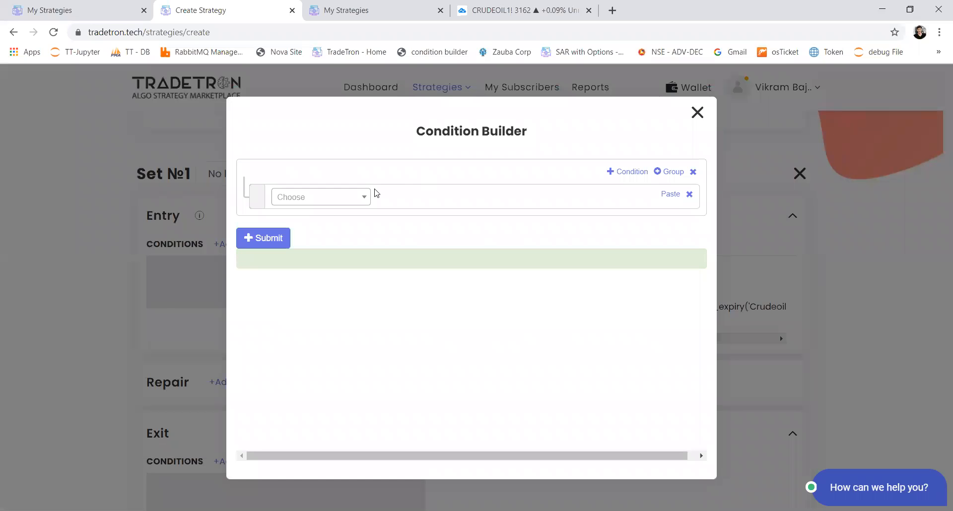
pyautogui.click(341, 203)
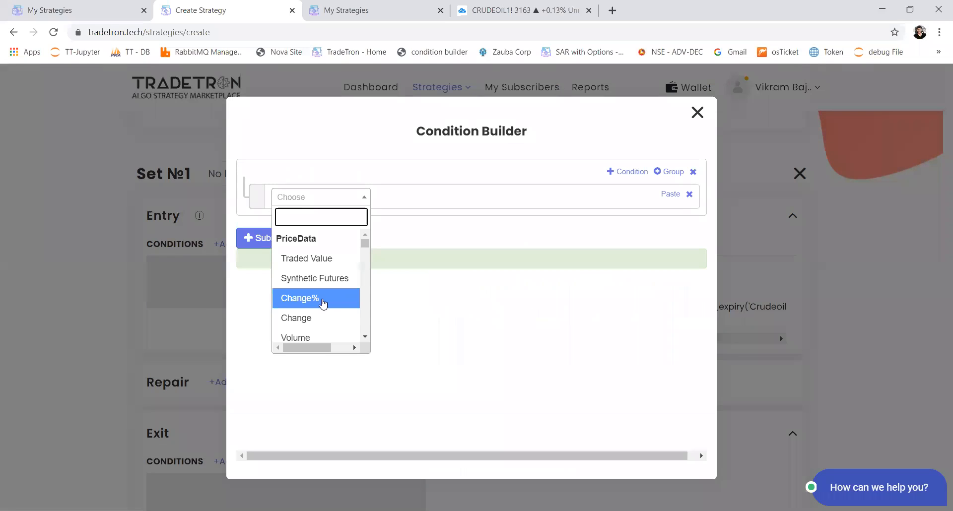
pyautogui.write('tim')
pyautogui.press('Return')
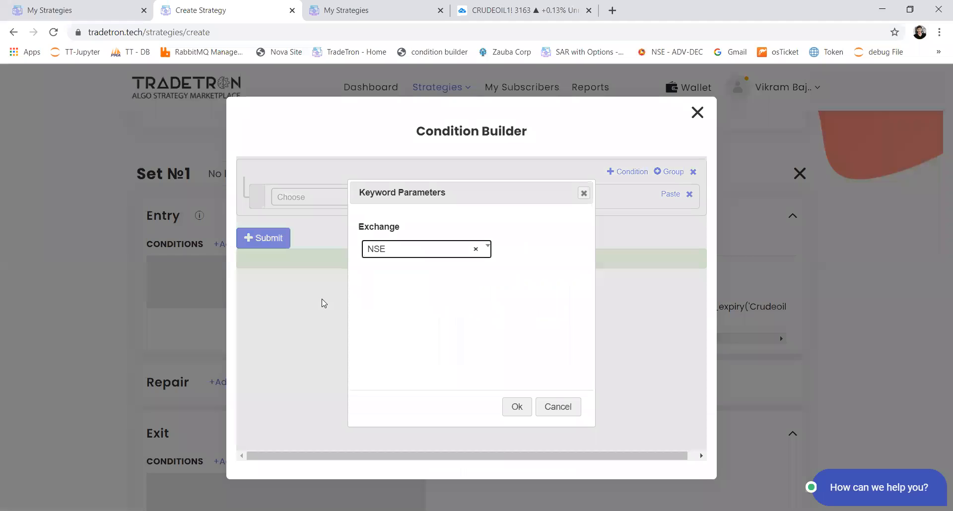
pyautogui.click(583, 193)
pyautogui.click(343, 201)
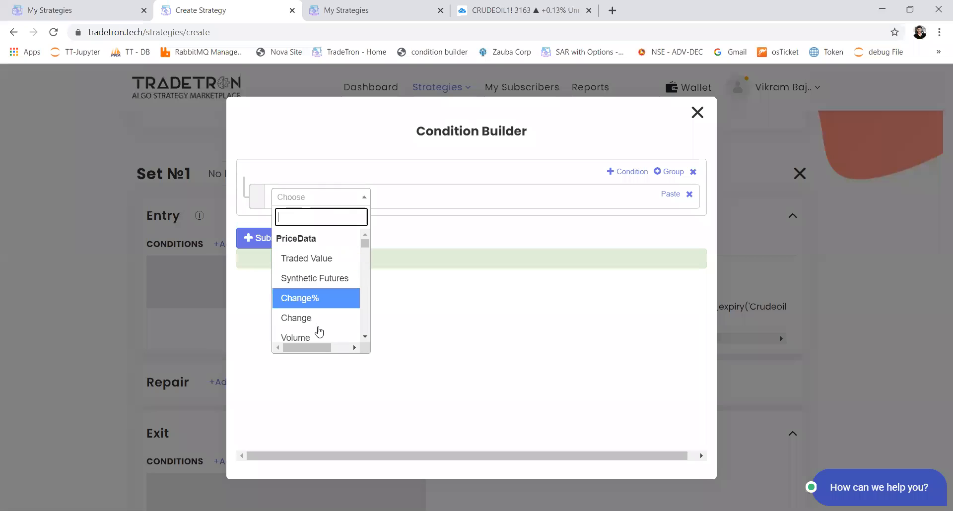
pyautogui.scroll(-10, 319, 332)
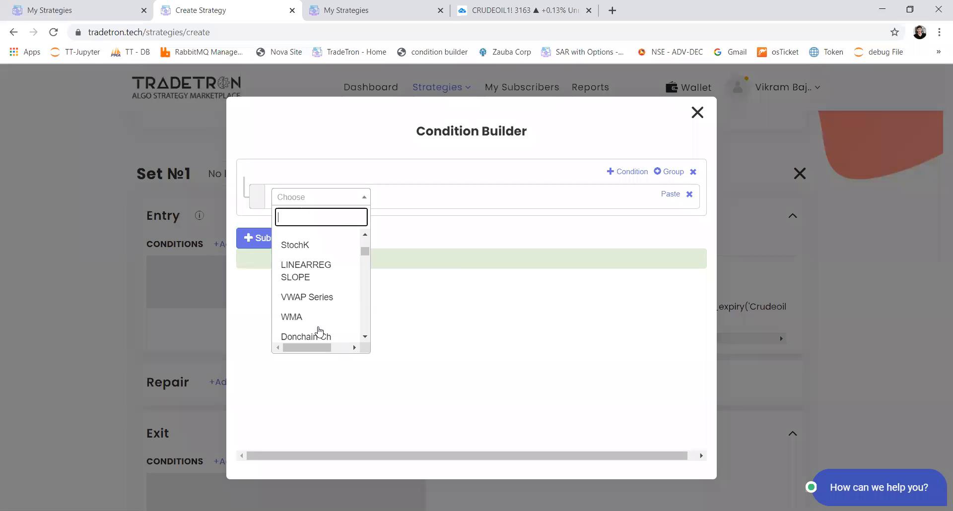
pyautogui.scroll(4, 319, 331)
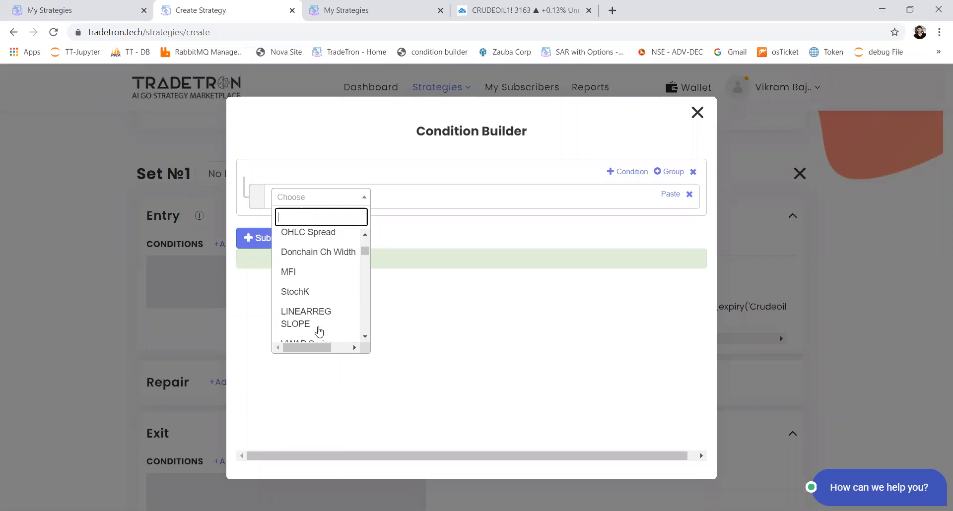
pyautogui.scroll(2, 319, 331)
pyautogui.scroll(-3, 319, 332)
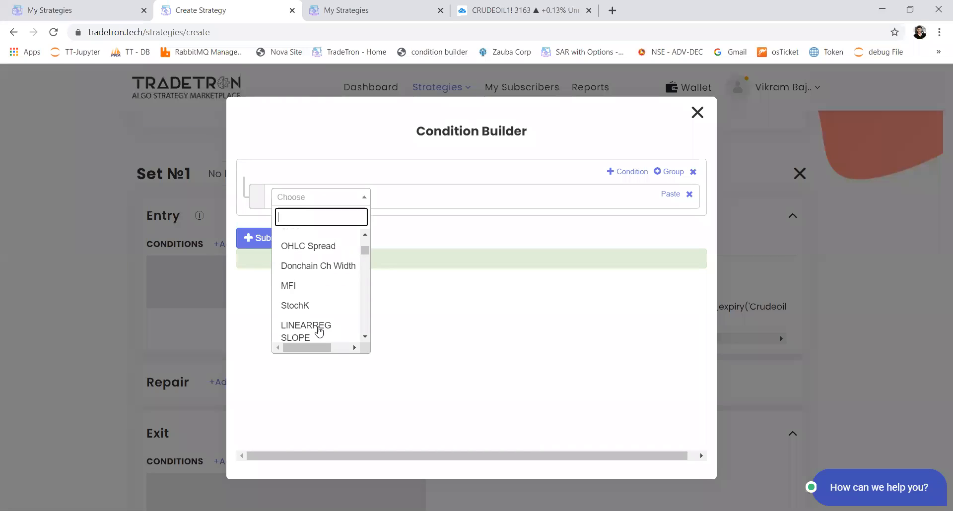
pyautogui.scroll(-4, 320, 331)
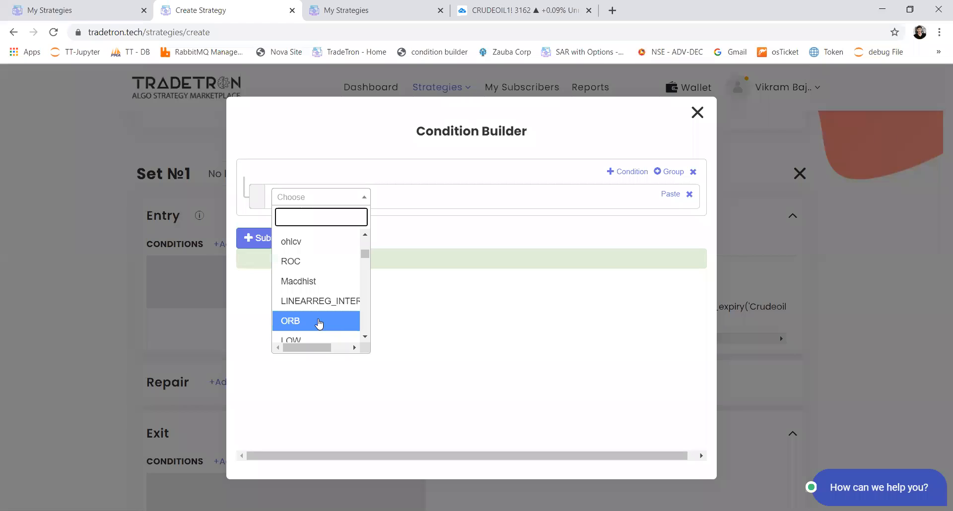
pyautogui.click(425, 273)
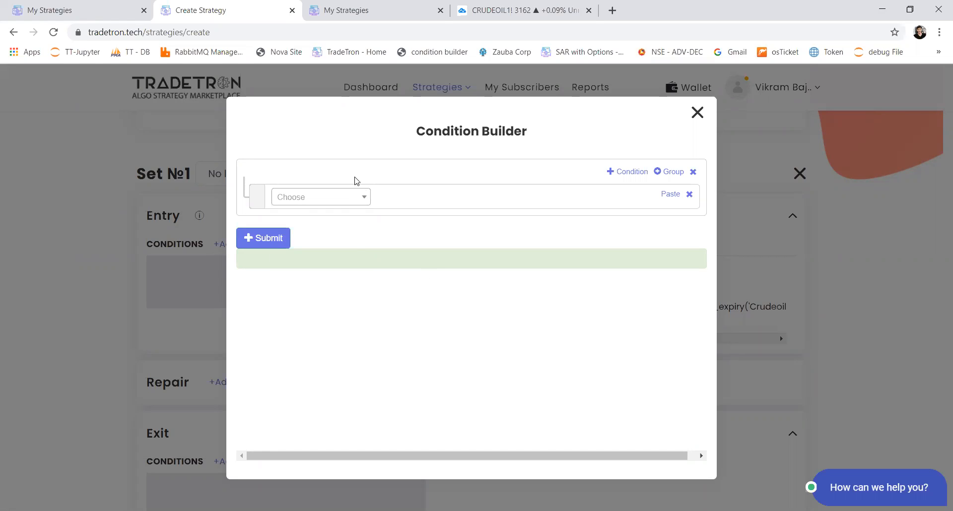
pyautogui.click(345, 197)
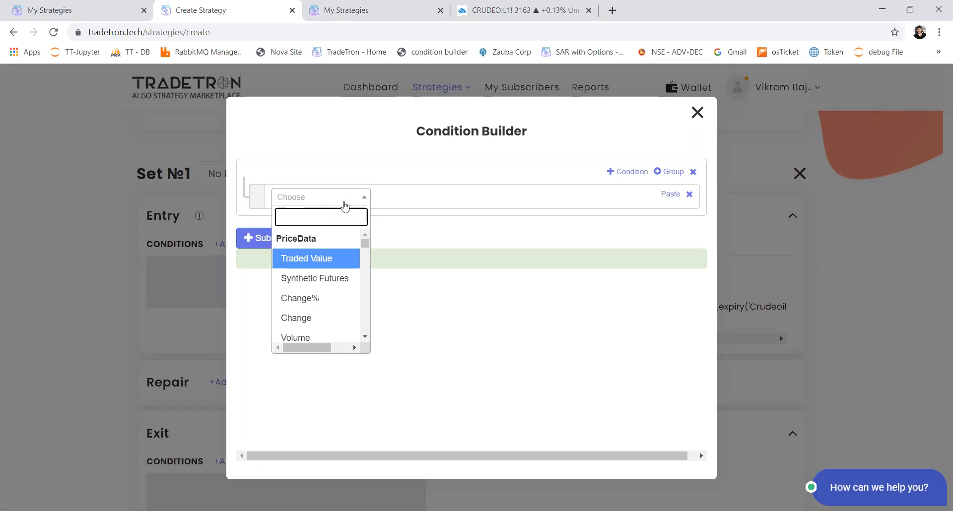
pyautogui.write('get')
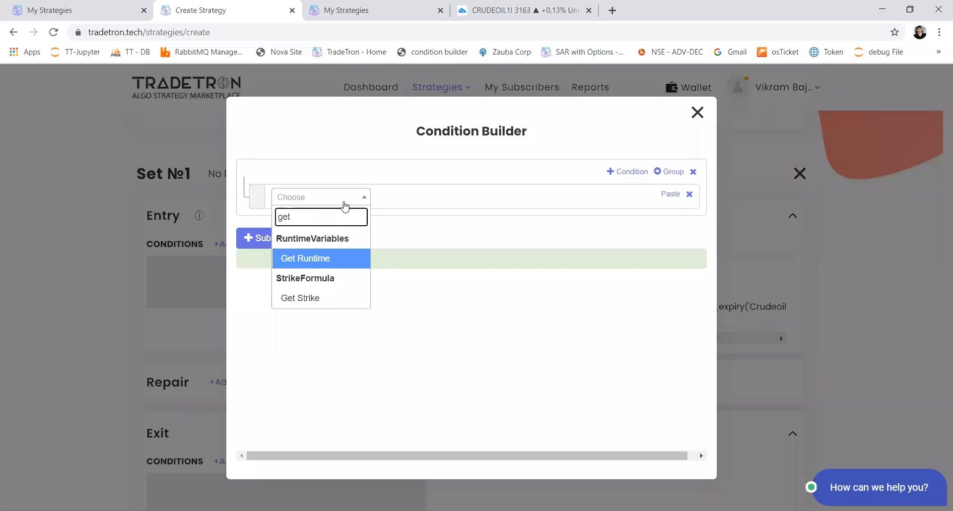
pyautogui.press('Return')
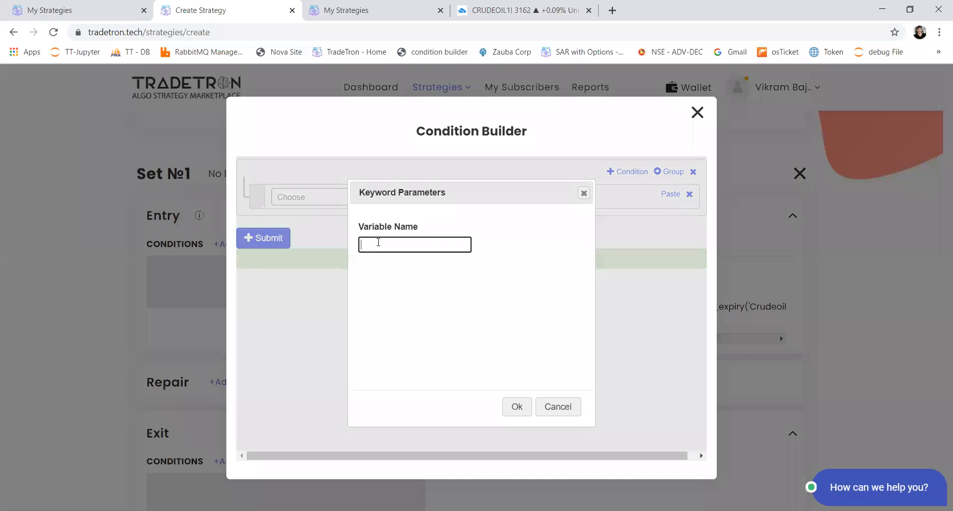
pyautogui.click(582, 194)
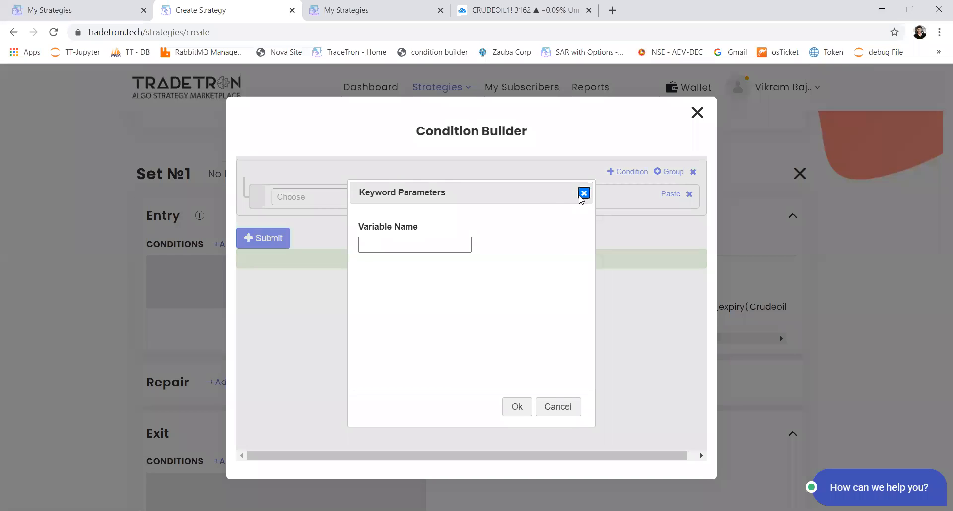
# Insert a Get Runtime keyword with the variable name "crude" in Set 1's Entry condition.
pyautogui.click(346, 197)
pyautogui.write('get')
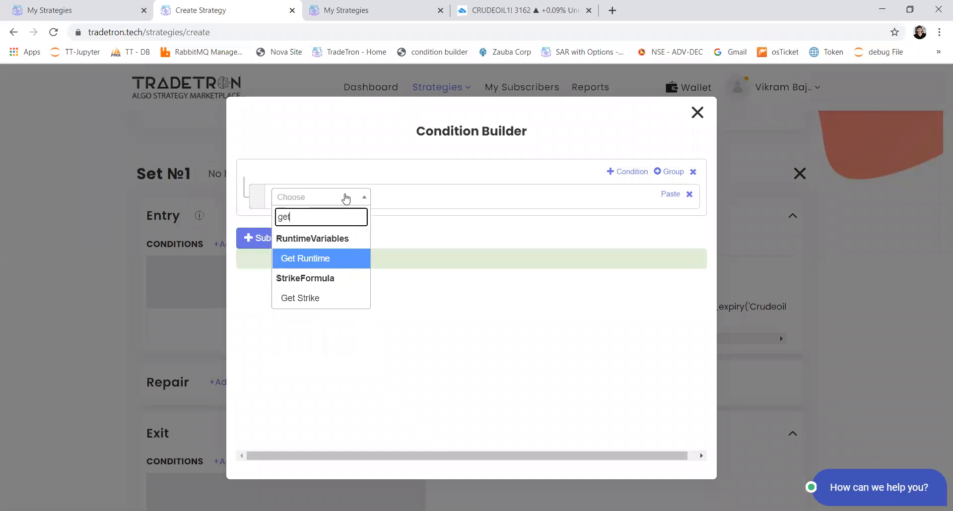
pyautogui.press('Return')
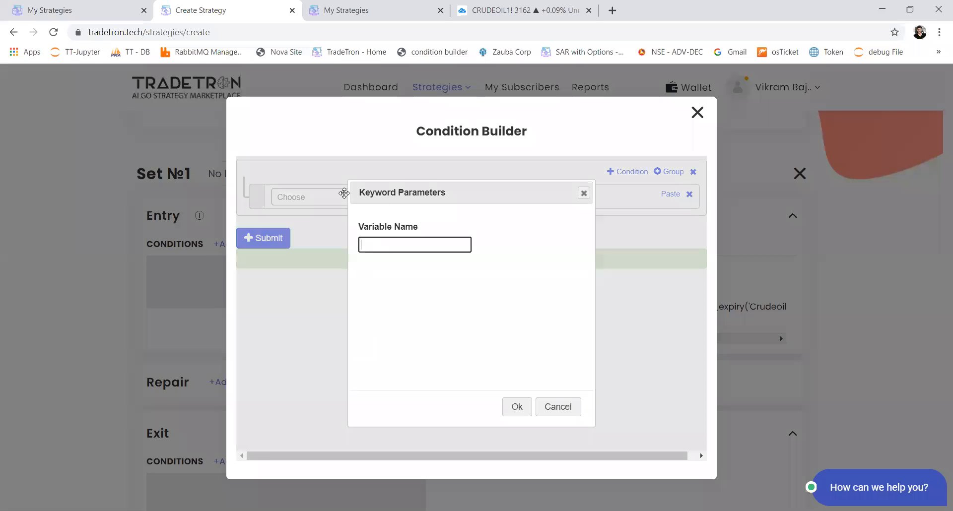
pyautogui.click(390, 245)
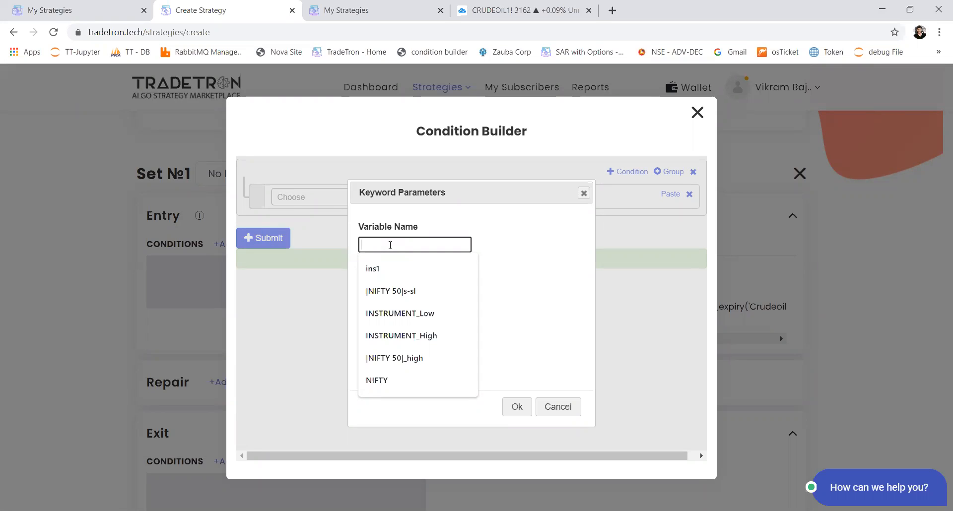
pyautogui.write('c')
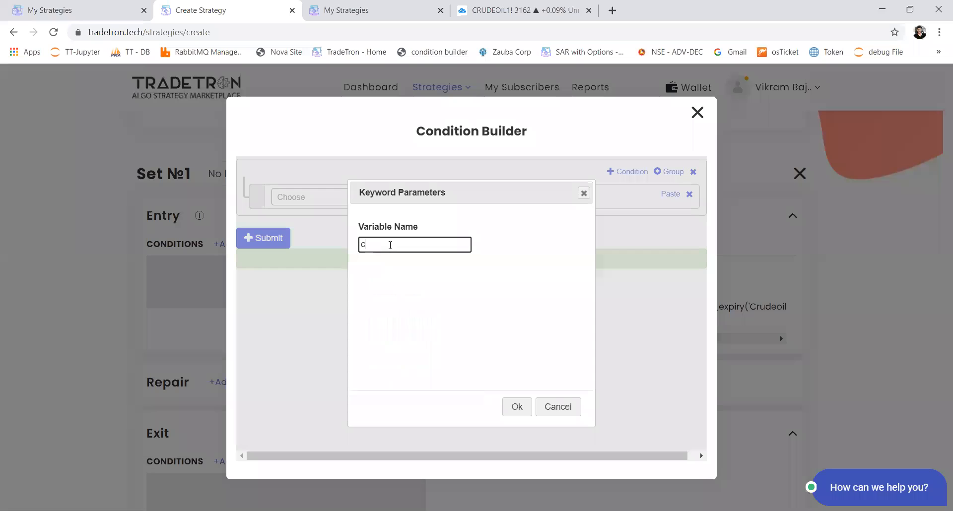
pyautogui.write('rude')
pyautogui.click(517, 408)
# Append the equals comparison after the Get Runtime keyword in the condition.
pyautogui.click(340, 199)
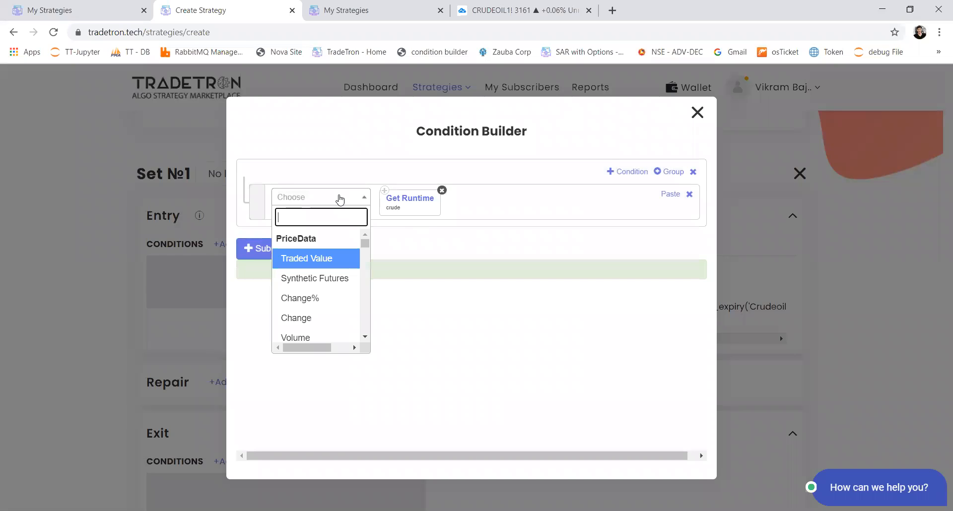
pyautogui.write('=')
pyautogui.press('Down')
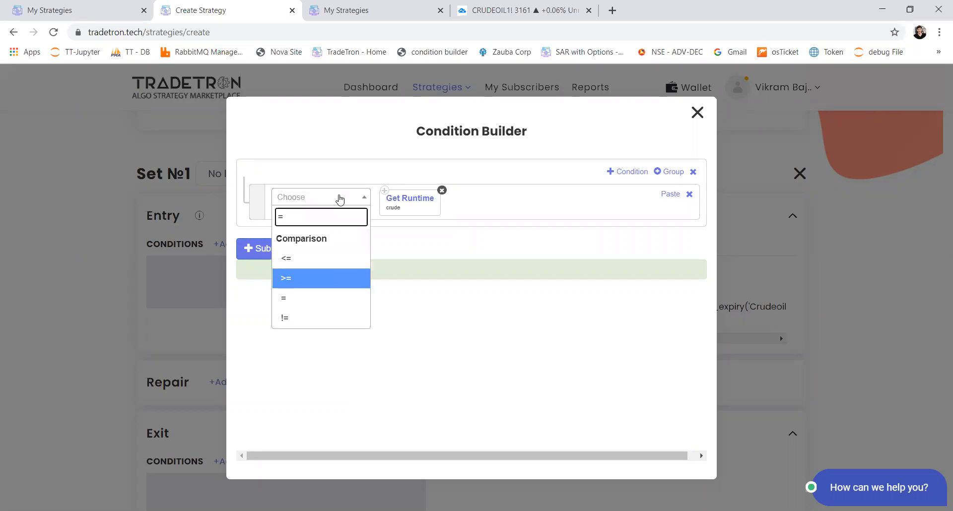
pyautogui.press('Down')
pyautogui.press('Return')
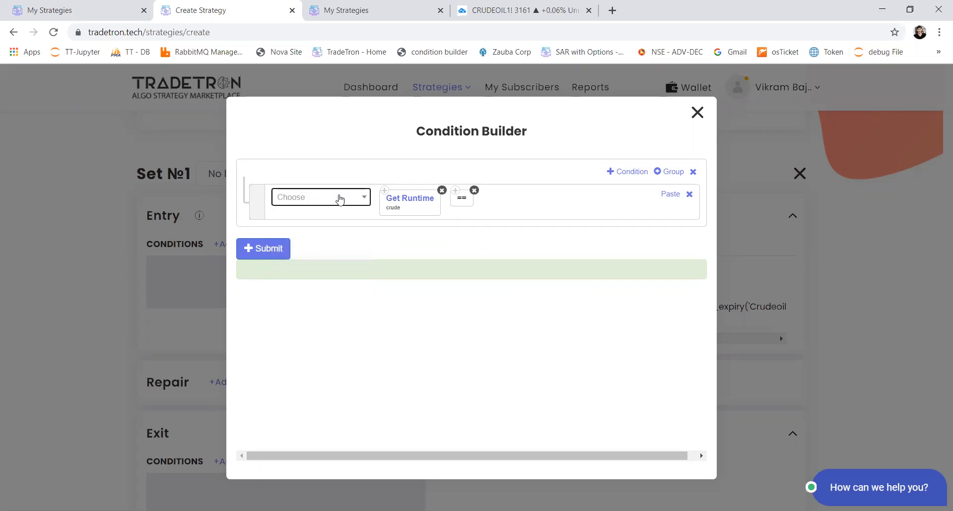
# Complete the comparison with a Number keyword of value 1 and submit Set 1's Entry condition.
pyautogui.click(340, 199)
pyautogui.write('num')
pyautogui.press('Return')
pyautogui.press('BackSpace')
pyautogui.write('4')
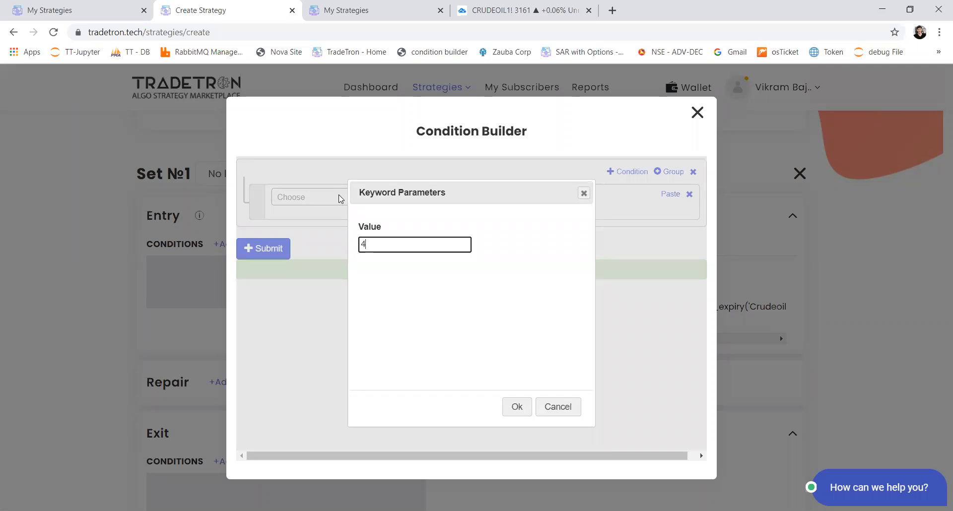
pyautogui.write('1')
pyautogui.press('Return')
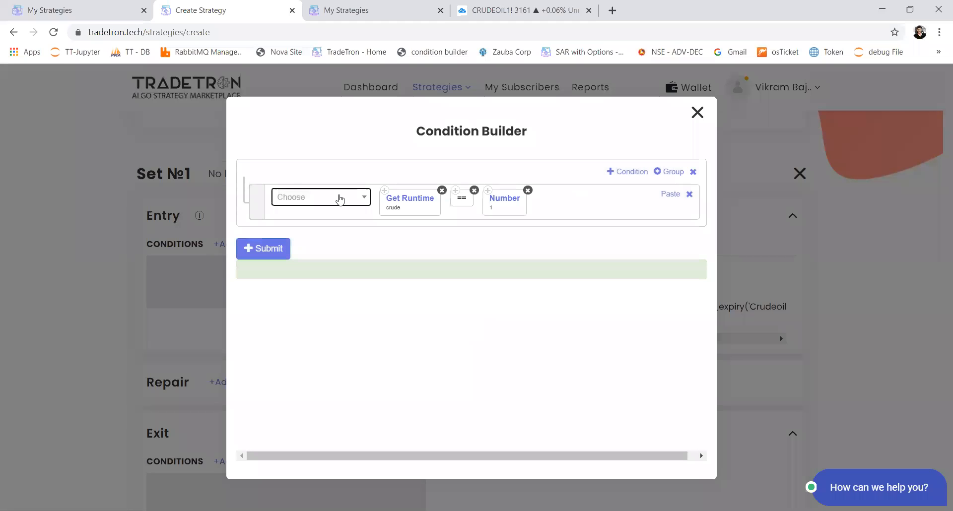
pyautogui.click(281, 254)
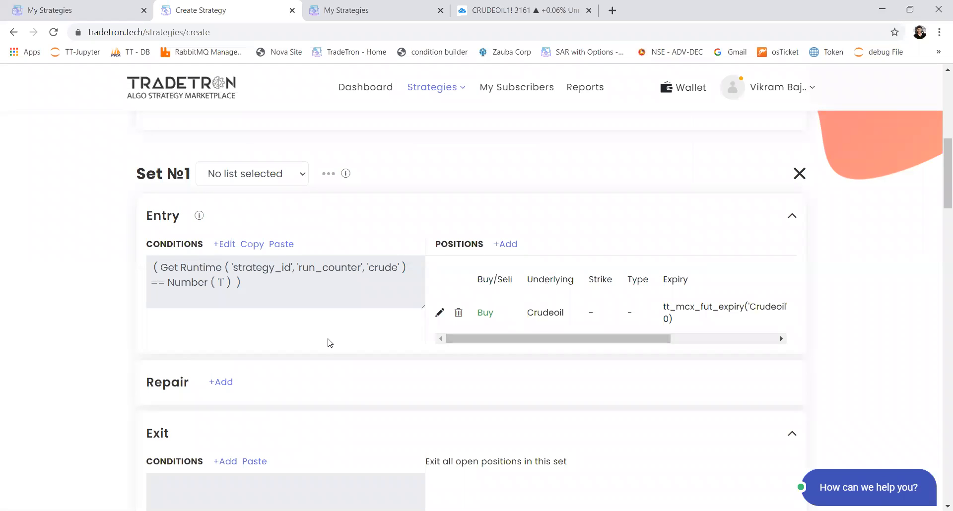
# Copy Set 1's Entry condition into its Exit conditions, change the number to -1, and submit the edited condition.
pyautogui.scroll(-2, 327, 342)
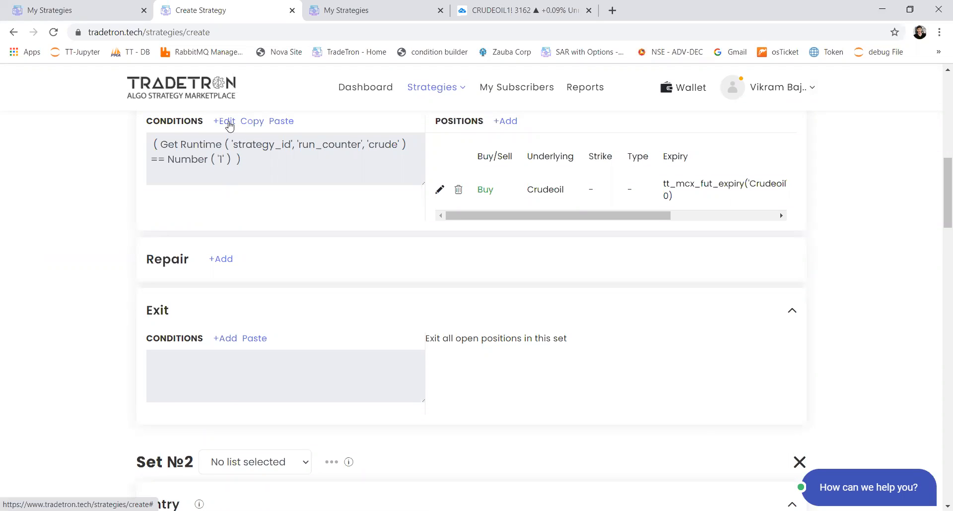
pyautogui.click(255, 338)
pyautogui.click(232, 339)
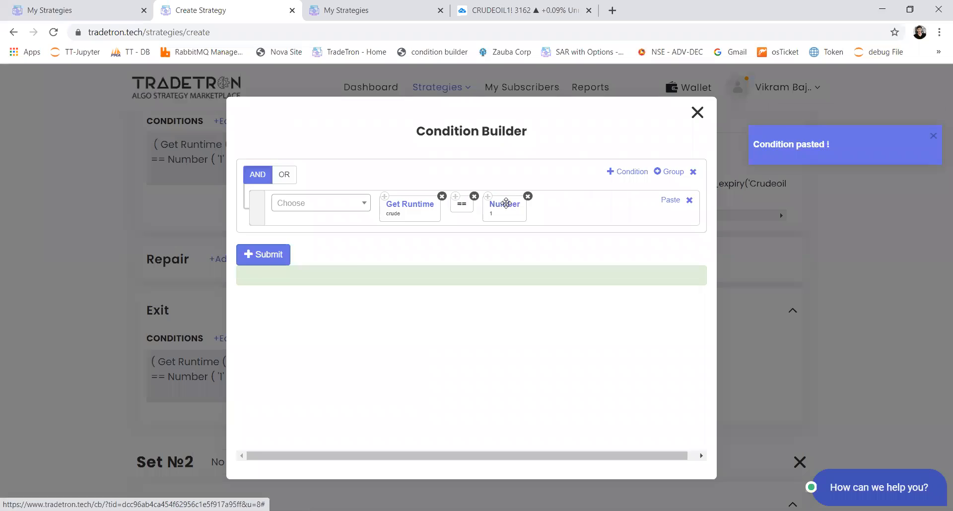
pyautogui.click(505, 205)
pyautogui.write('-1')
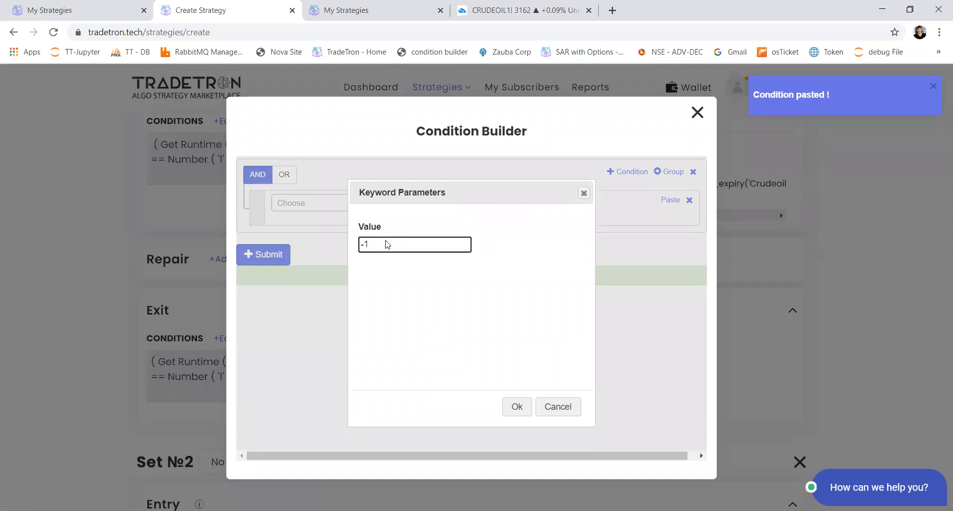
pyautogui.click(506, 410)
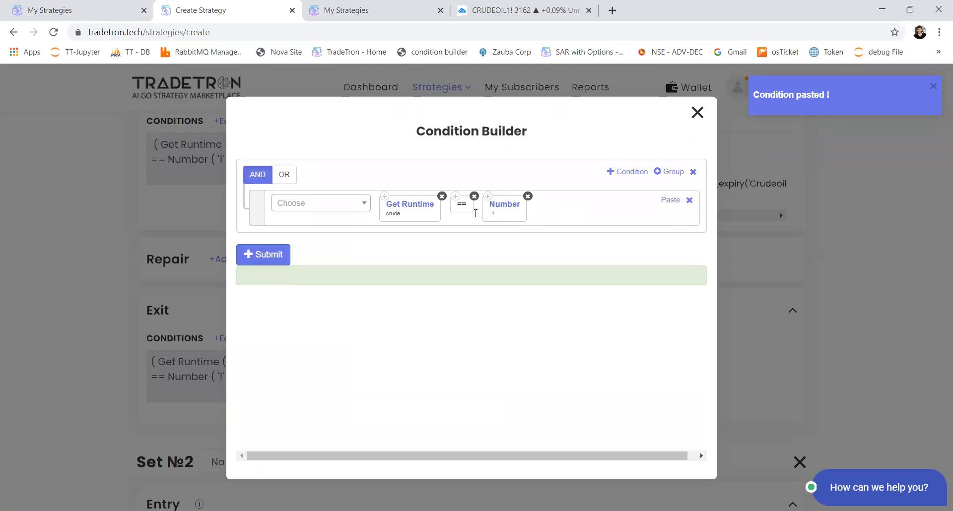
pyautogui.click(272, 256)
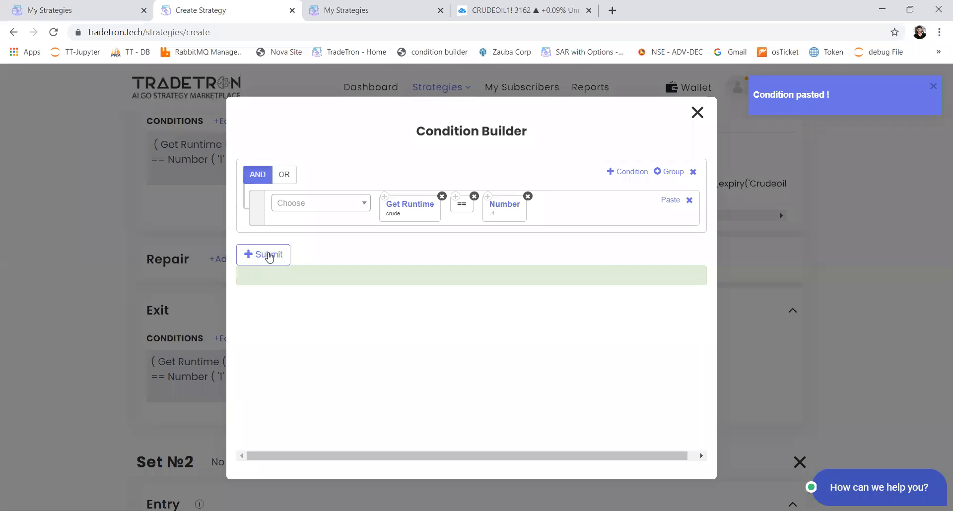
# Submit Set 1's edited Exit condition and check it against the set's Entry condition and Buy position.
pyautogui.click(270, 257)
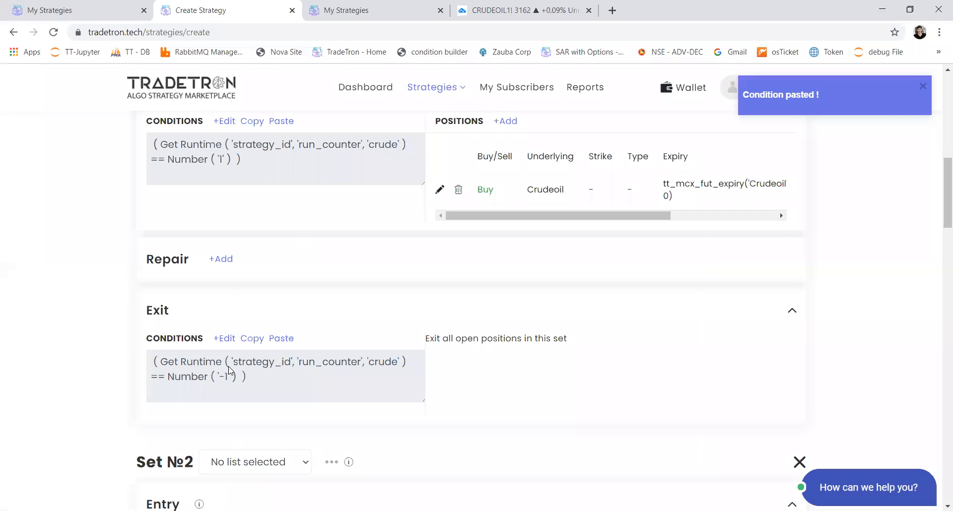
pyautogui.scroll(-2, 230, 371)
pyautogui.scroll(3, 240, 283)
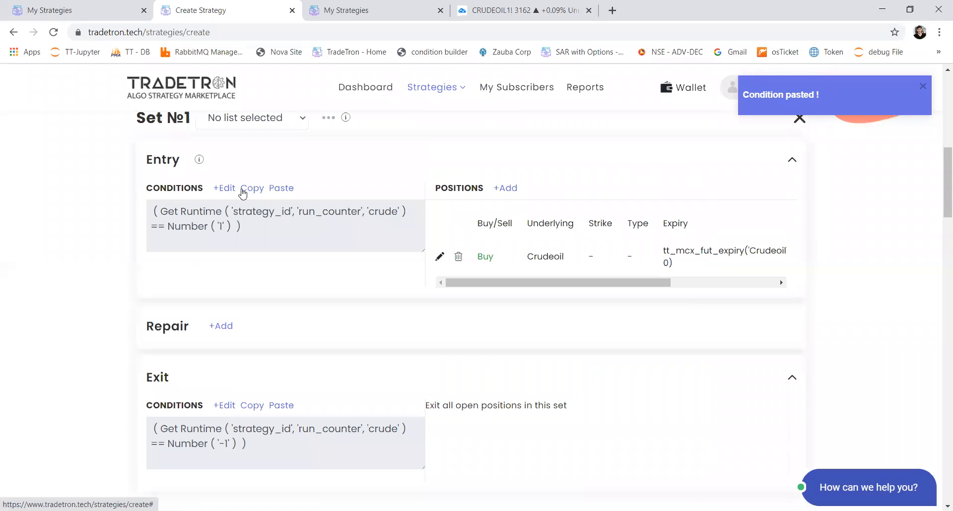
pyautogui.doubleClick(484, 257)
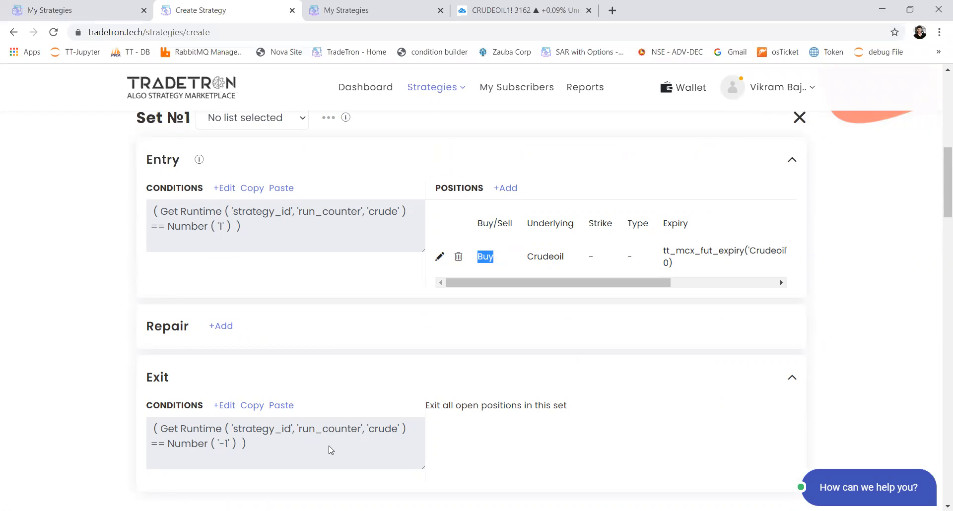
pyautogui.scroll(-3, 330, 450)
pyautogui.scroll(1, 313, 407)
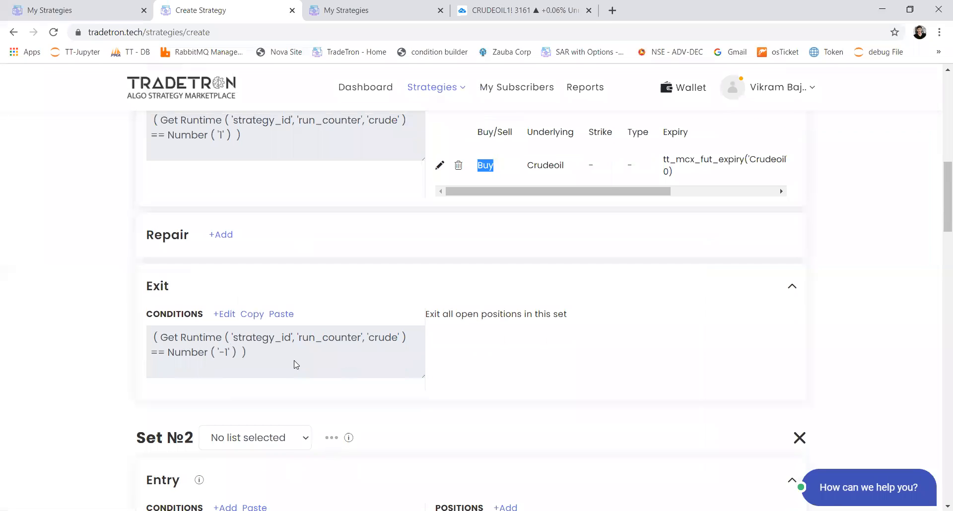
# Copy Set 1's Exit condition into the Entry conditions of Set 2.
pyautogui.click(259, 321)
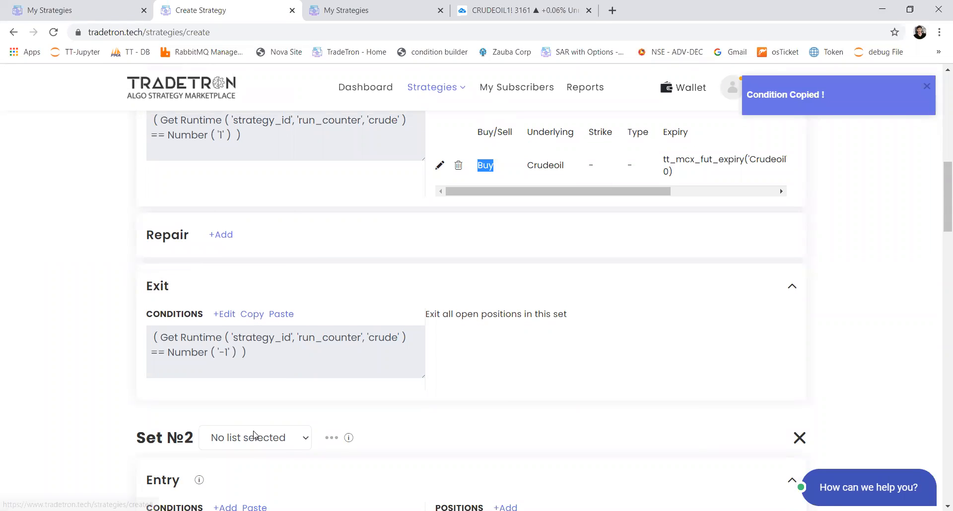
pyautogui.scroll(-3, 254, 436)
pyautogui.click(260, 323)
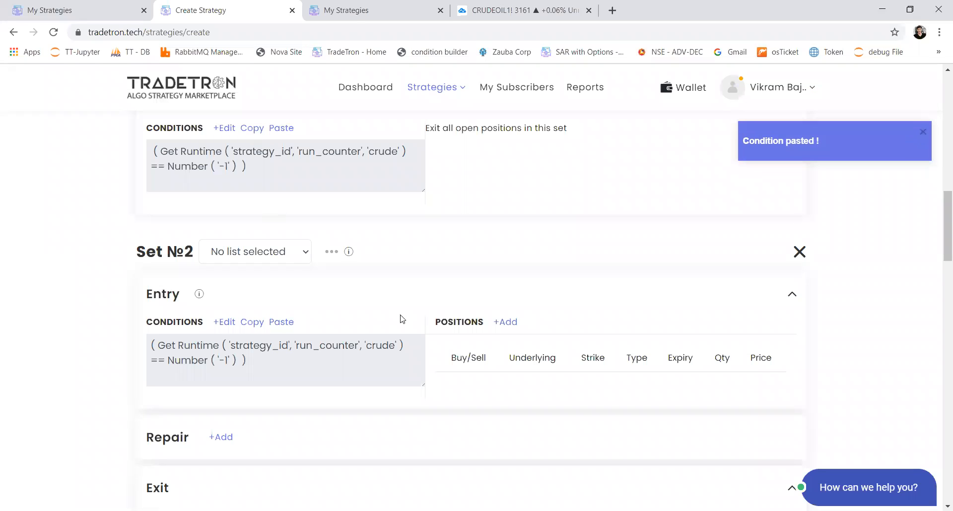
# Start a Sell position for Set 2's Entry on the MCX exchange with Crudeoil futures as the underlying.
pyautogui.click(510, 322)
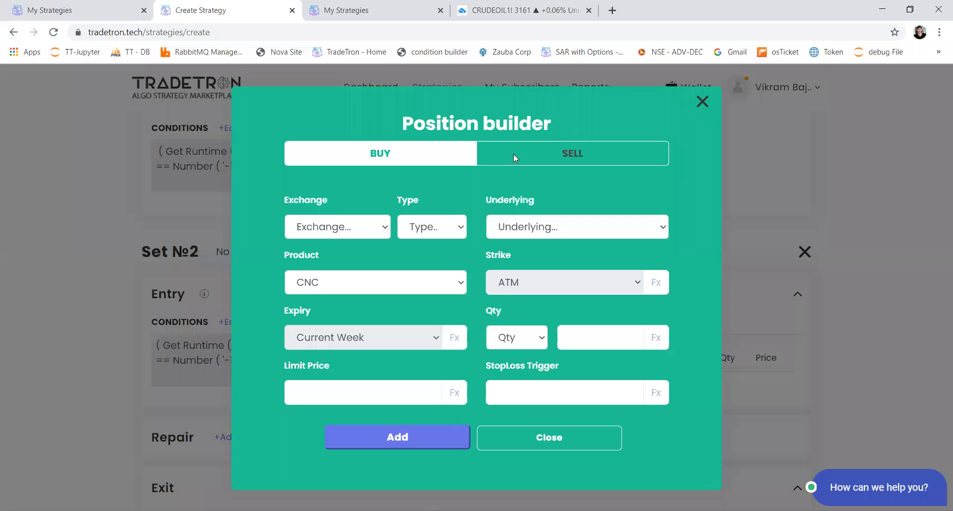
pyautogui.click(515, 158)
pyautogui.click(358, 226)
pyautogui.click(343, 329)
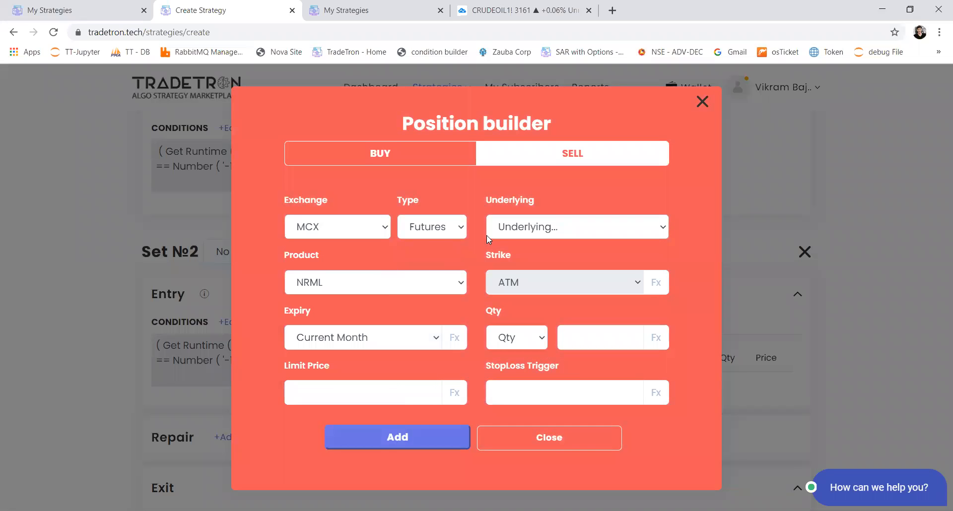
pyautogui.click(503, 234)
pyautogui.write('cr')
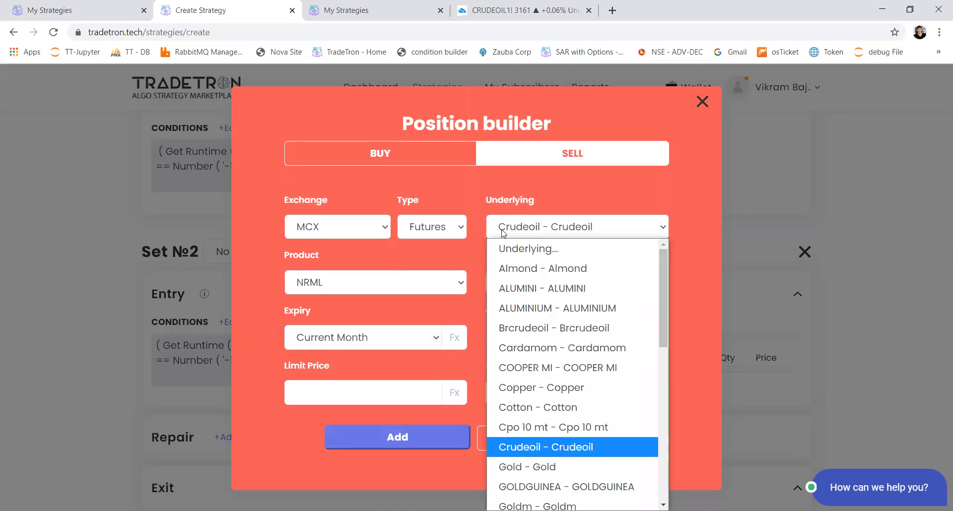
pyautogui.press('Return')
# Set the Sell position's quantity to 1 lot, add it to Set 2, and close the position builder.
pyautogui.click(517, 338)
pyautogui.click(506, 400)
pyautogui.click(589, 342)
pyautogui.write('1')
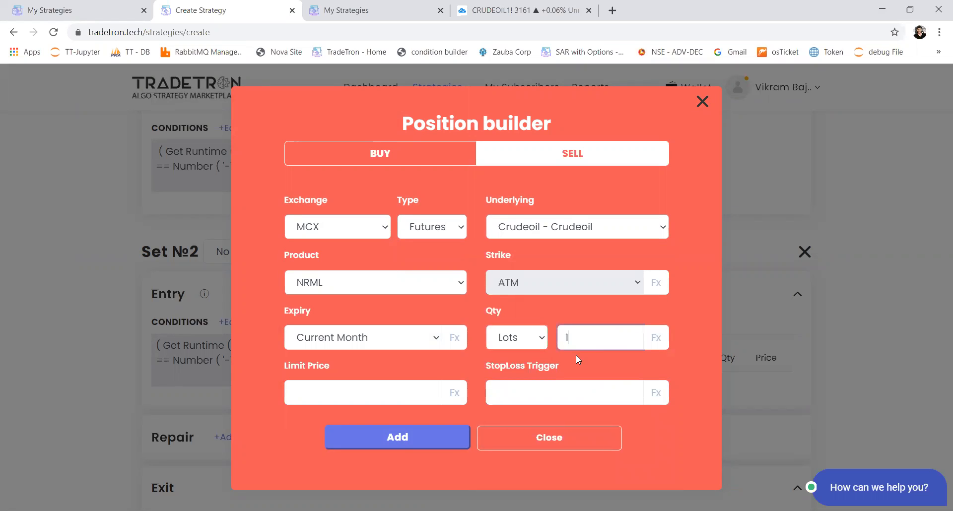
pyautogui.click(420, 441)
pyautogui.click(530, 439)
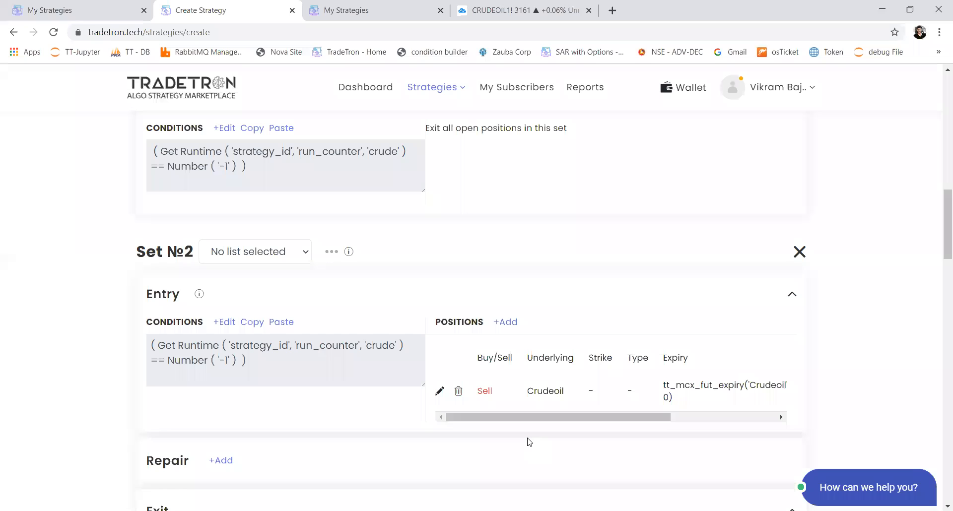
# Add a condition to Set 2's Exit with a Get Runtime keyword for the variable "crude".
pyautogui.scroll(-6, 384, 409)
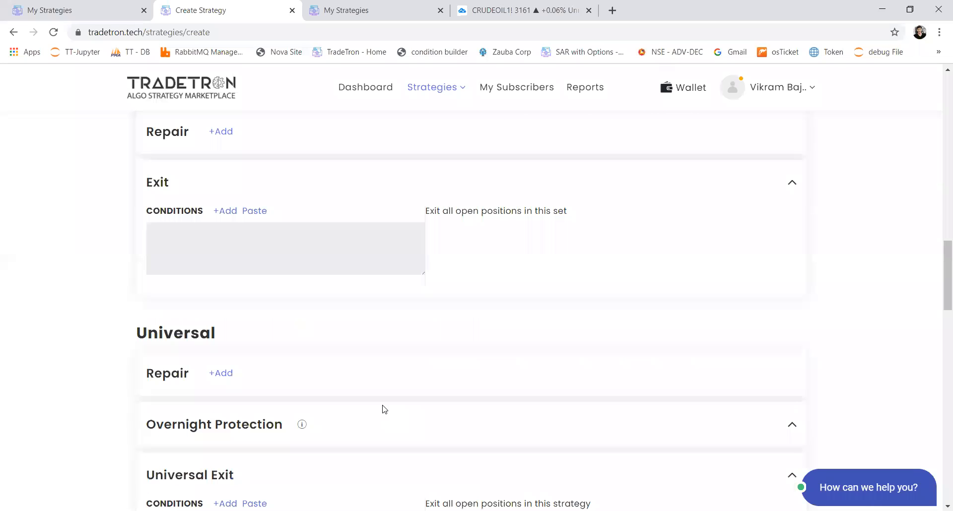
pyautogui.click(226, 211)
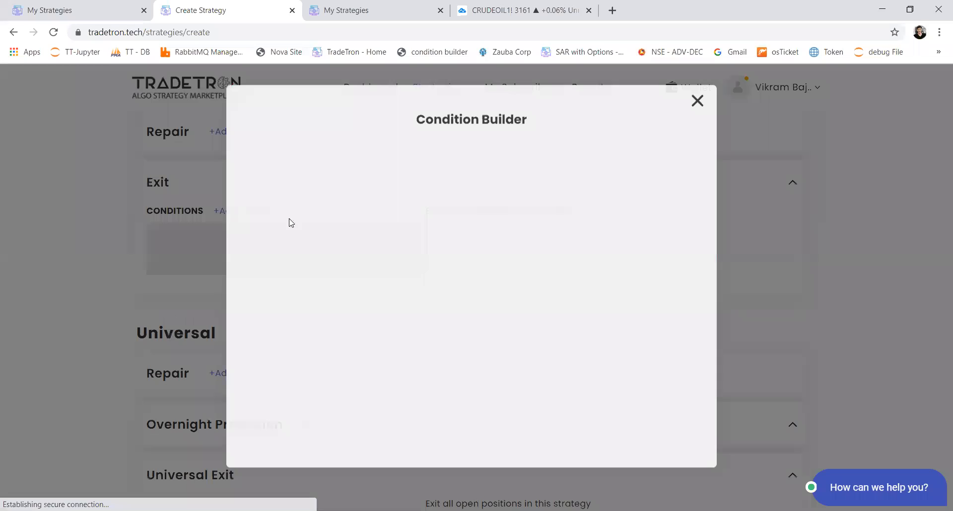
pyautogui.click(331, 204)
pyautogui.write('ge')
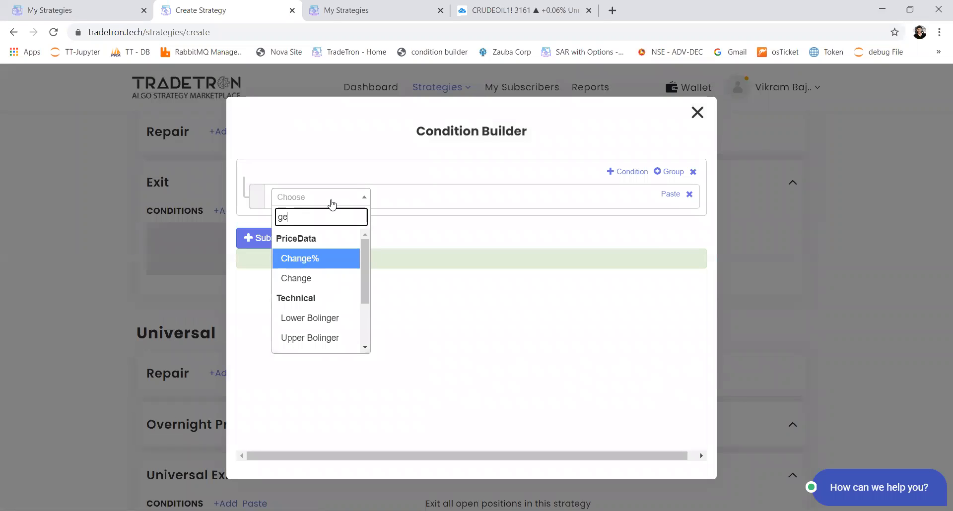
pyautogui.write('t')
pyautogui.press('Return')
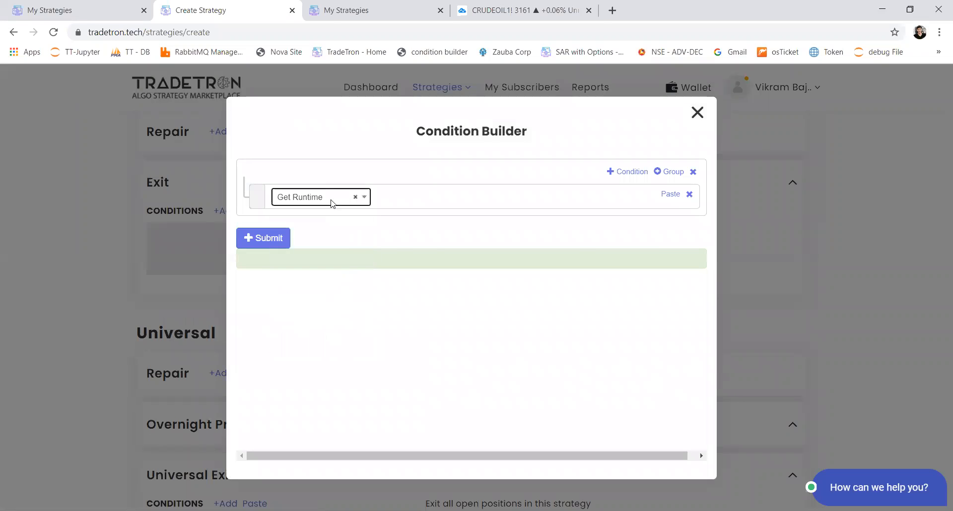
pyautogui.press('Return')
# Append the equals comparison (==) after Get Runtime in Set 2's Exit condition.
pyautogui.click(332, 198)
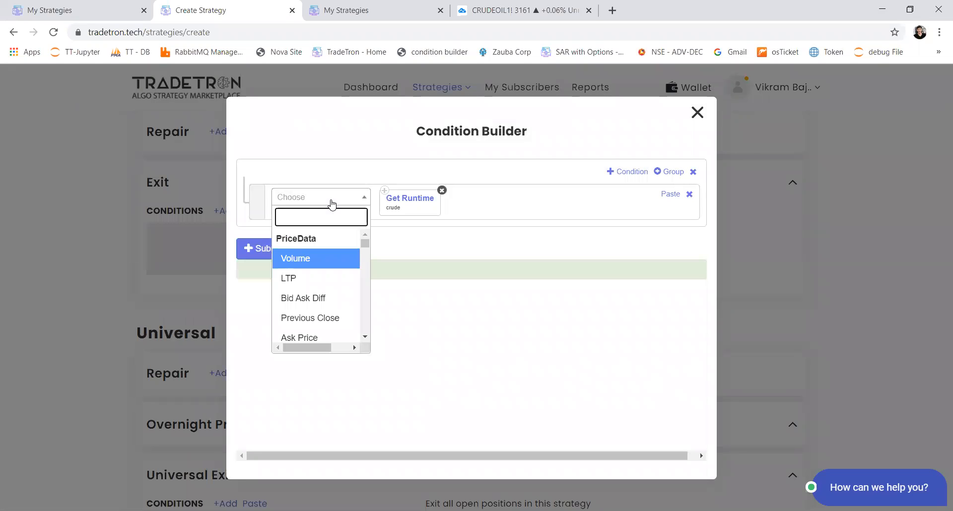
pyautogui.write('=')
pyautogui.press('Down')
pyautogui.press('Down')
pyautogui.press('Return')
# Complete Set 2's Exit condition with a Number keyword of value 1 and submit it.
pyautogui.click(331, 199)
pyautogui.write('nu')
pyautogui.press('Down')
pyautogui.press('Down')
pyautogui.press('Return')
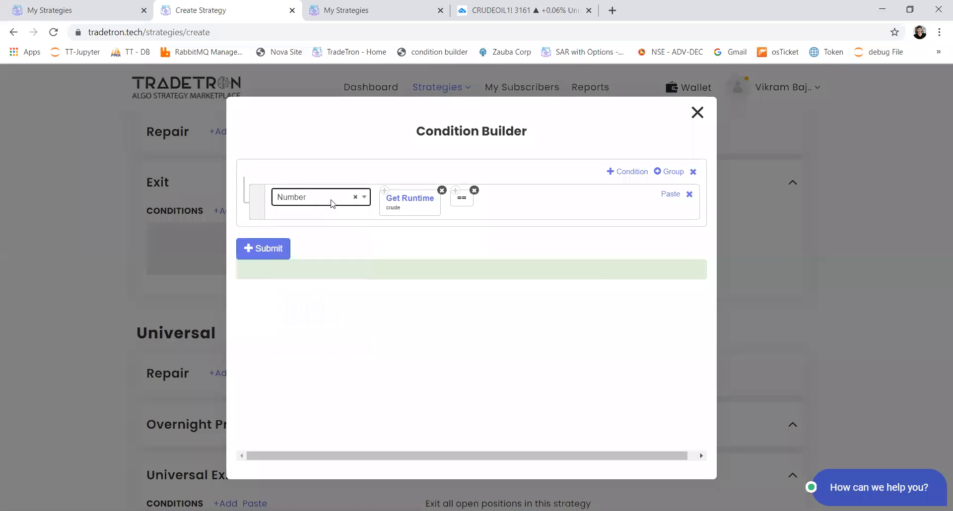
pyautogui.write('1')
pyautogui.press('Return')
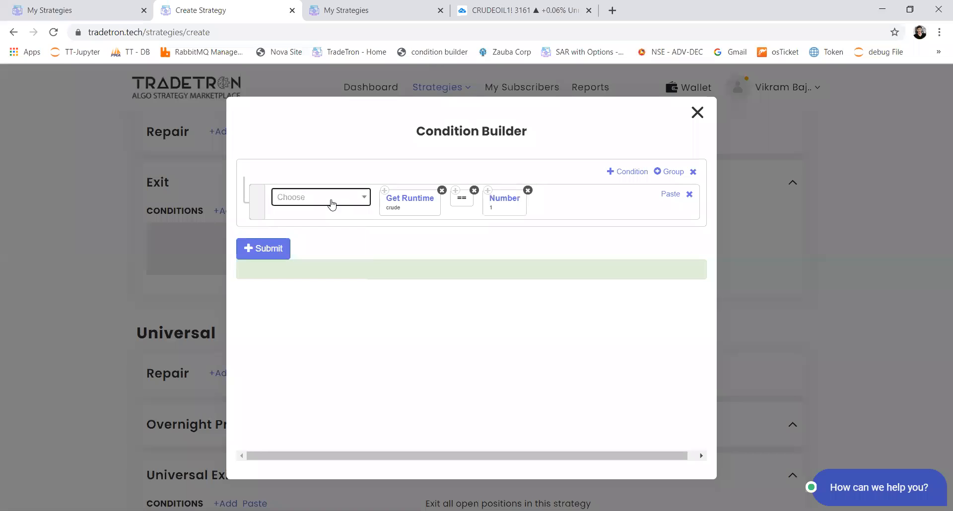
pyautogui.click(278, 250)
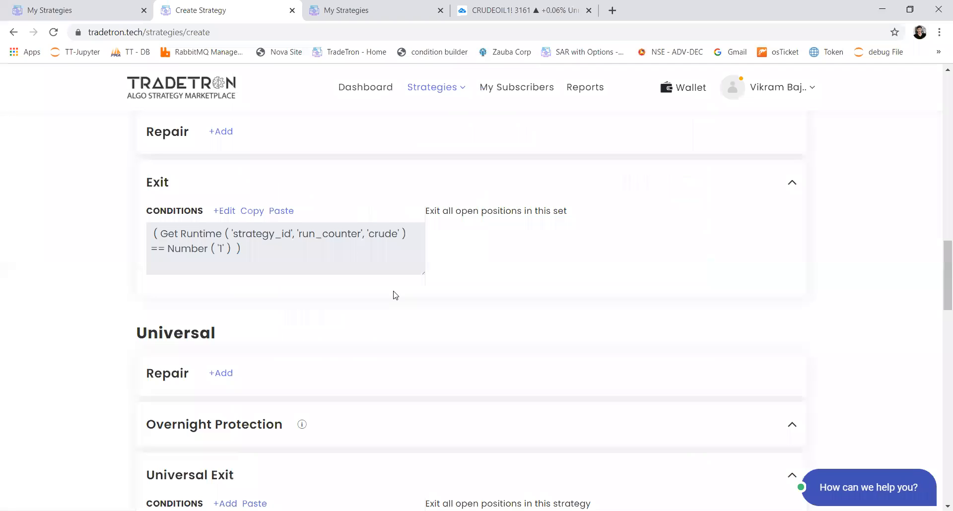
# Review the Entry conditions, positions and Exit conditions of Set 1 and Set 2.
pyautogui.scroll(7, 396, 295)
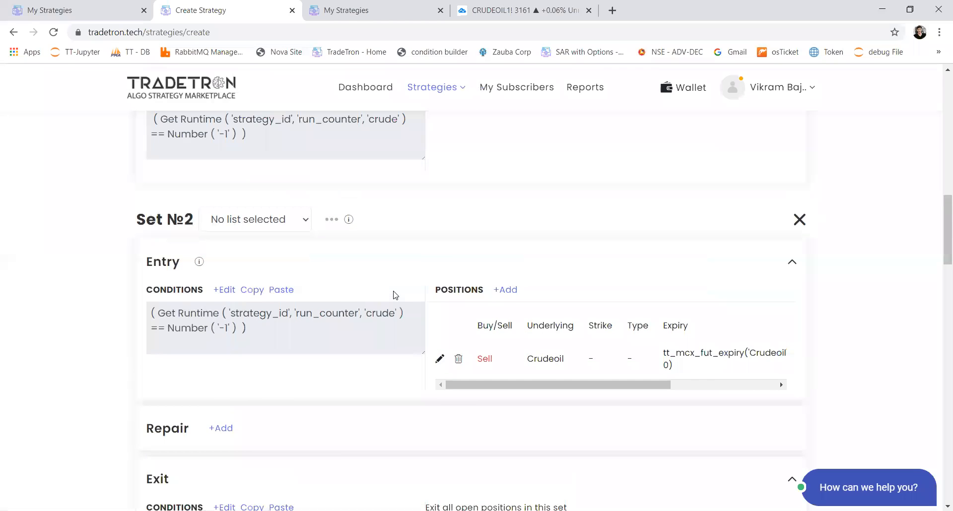
pyautogui.scroll(5, 274, 256)
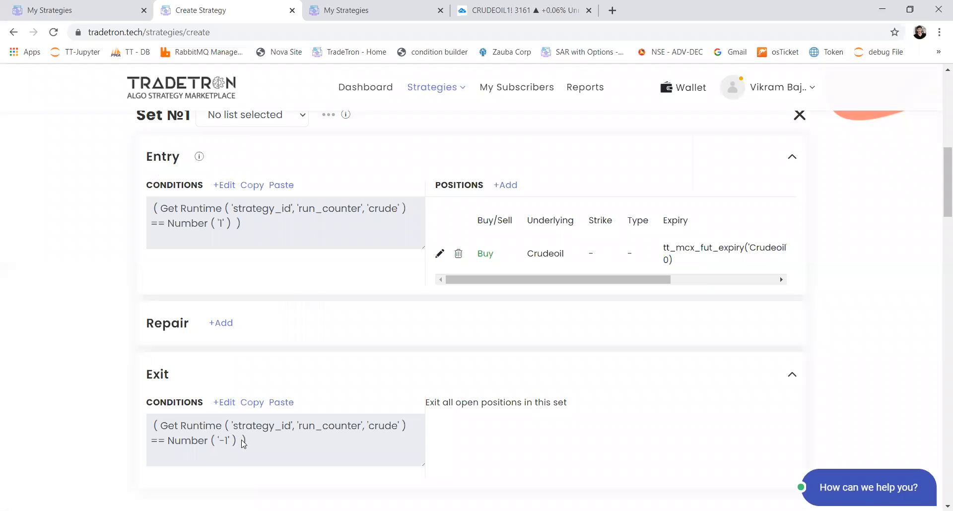
pyautogui.scroll(-5, 375, 389)
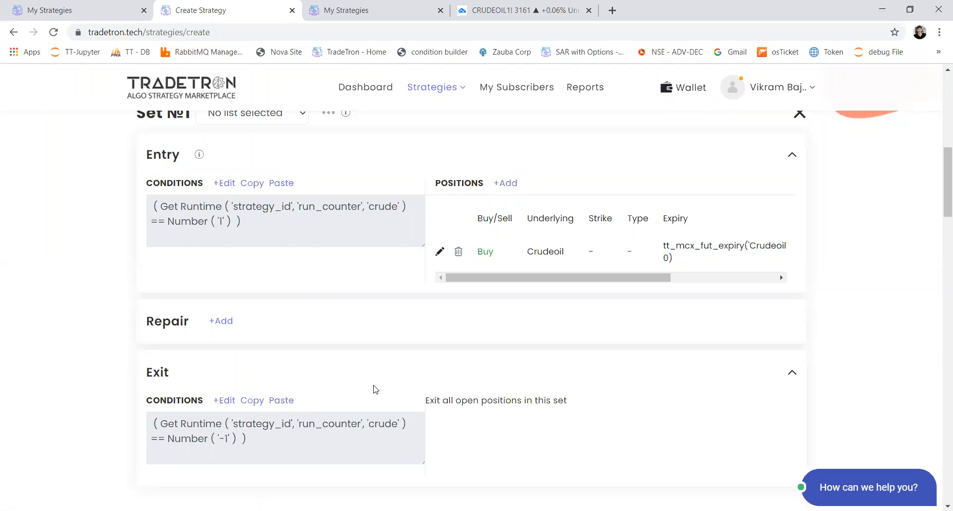
pyautogui.scroll(-5, 317, 405)
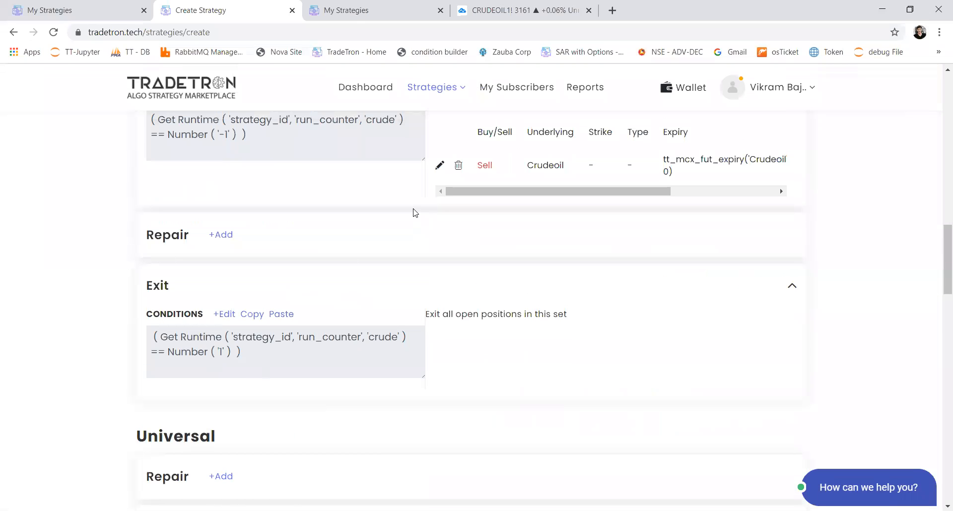
pyautogui.scroll(7, 415, 212)
pyautogui.scroll(3, 415, 213)
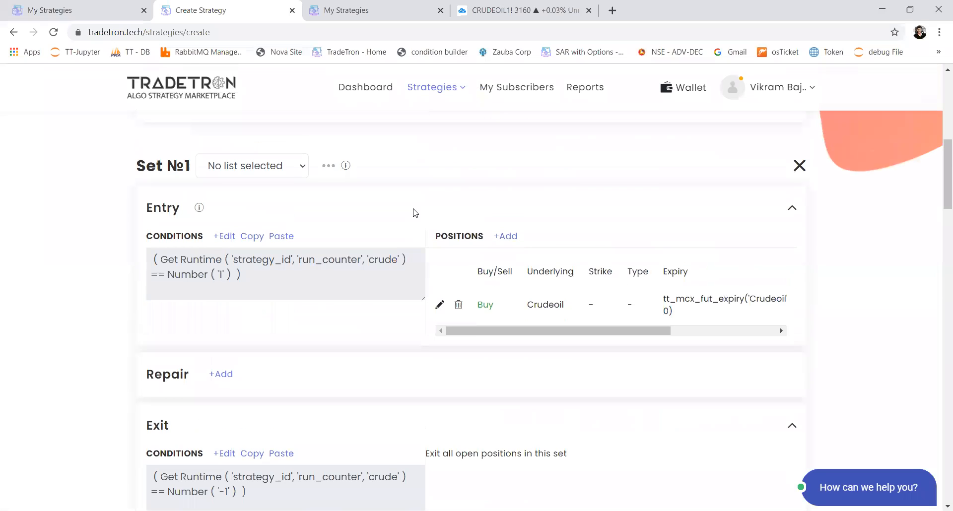
pyautogui.scroll(-1, 414, 211)
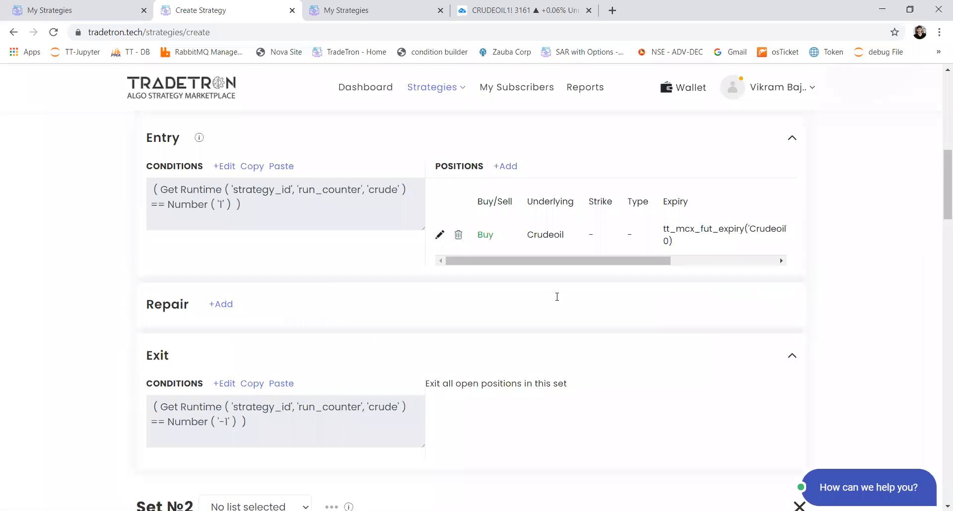
pyautogui.scroll(-5, 557, 297)
pyautogui.scroll(-8, 467, 363)
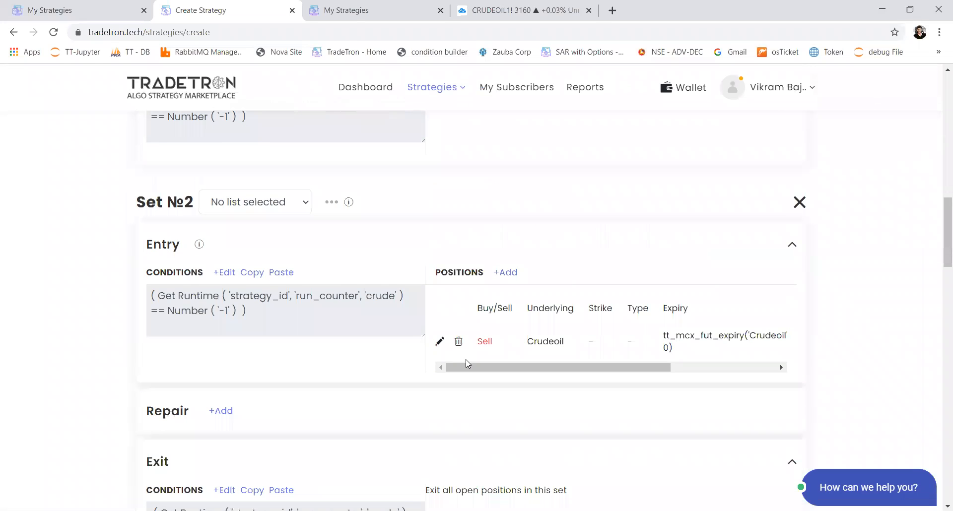
# Create the strategy with the remaining settings left as they are and close the confirmation dialog.
pyautogui.scroll(-6, 466, 364)
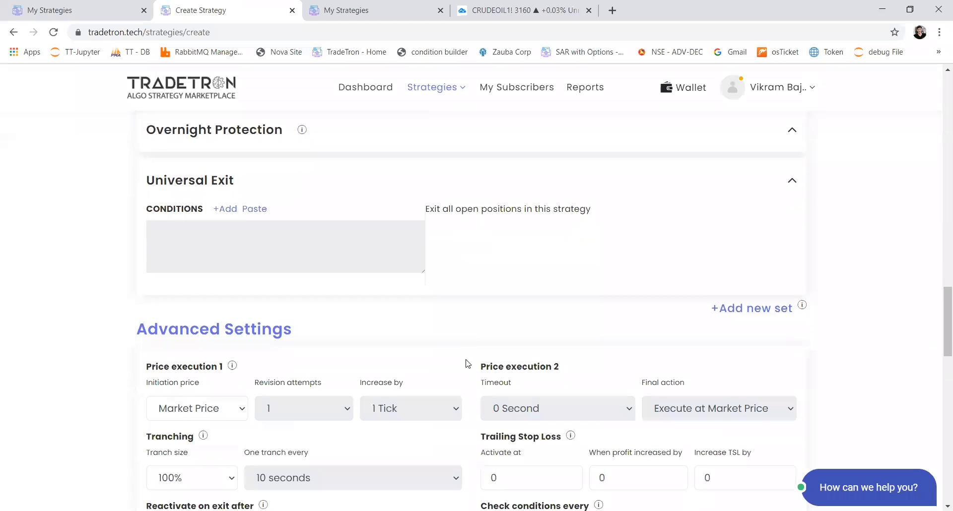
pyautogui.scroll(-9, 466, 363)
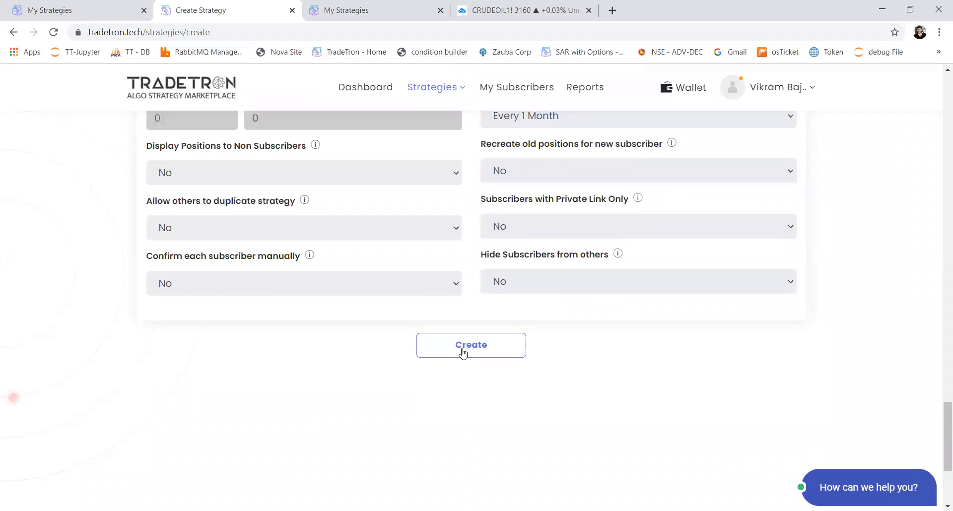
pyautogui.click(462, 351)
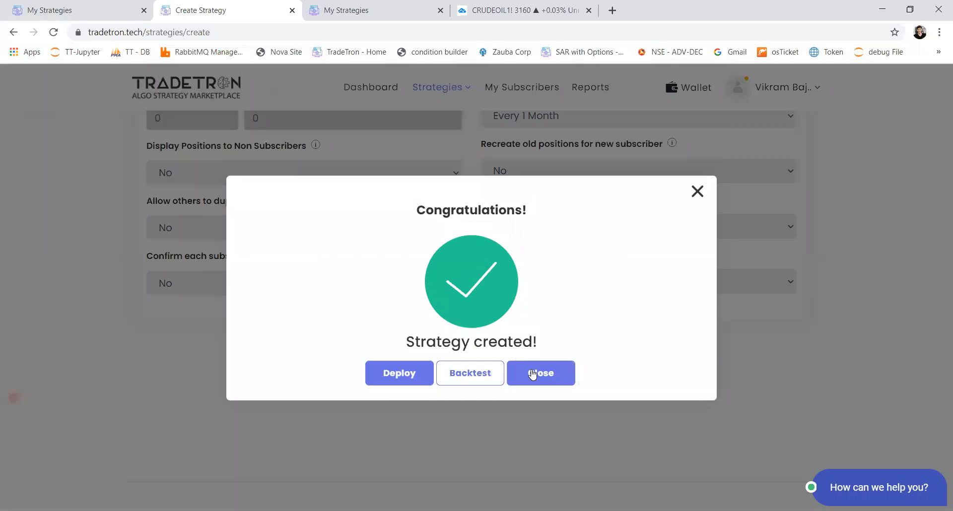
pyautogui.click(532, 365)
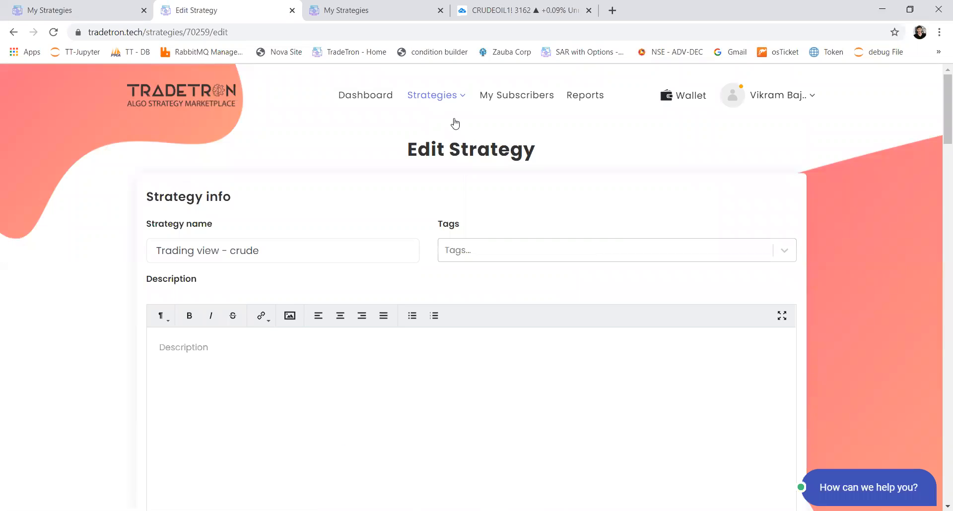
# Open the My Strategies page in a new browser tab while staying on the strategy's edit page.
pyautogui.moveTo(412, 96)
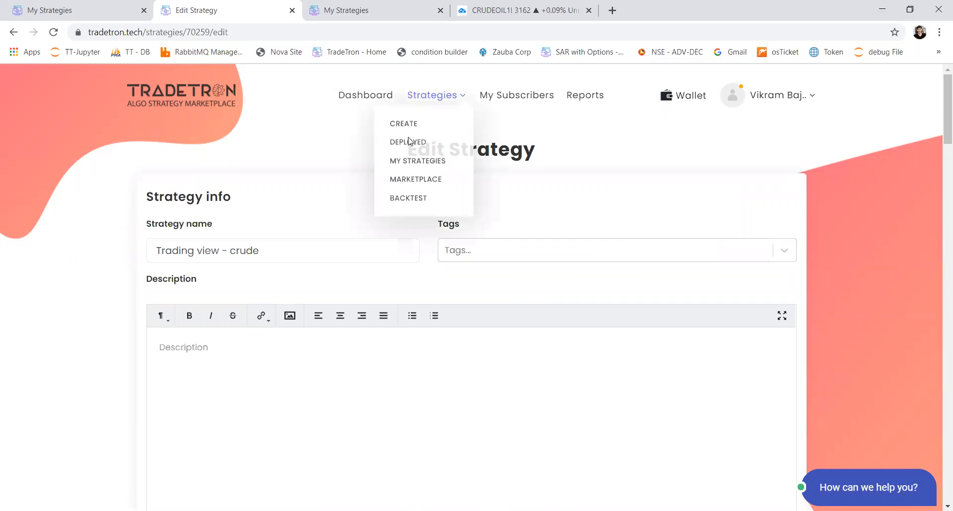
pyautogui.rightClick(410, 170)
pyautogui.click(420, 172)
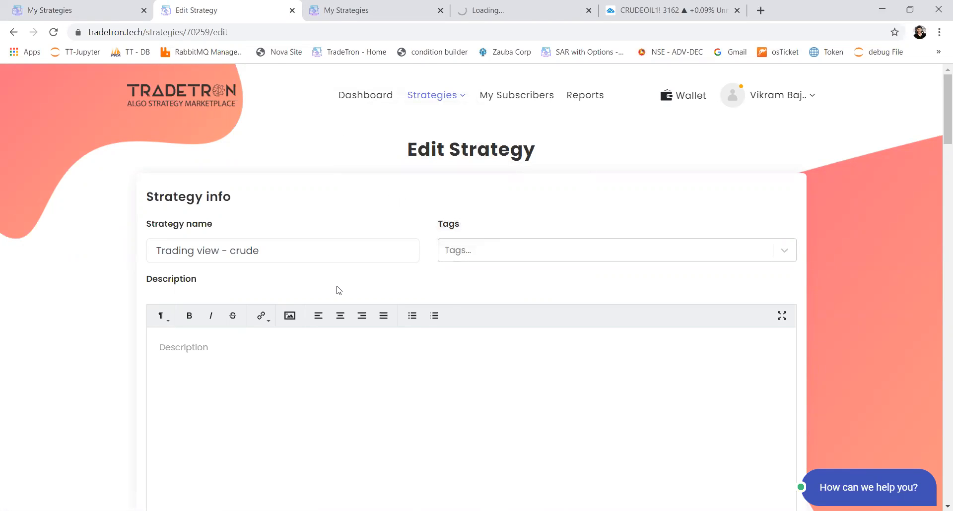
# Examine the created strategy's Advanced Settings, including price execution, tranching and condition check intervals.
pyautogui.scroll(-3, 337, 288)
pyautogui.scroll(-15, 338, 290)
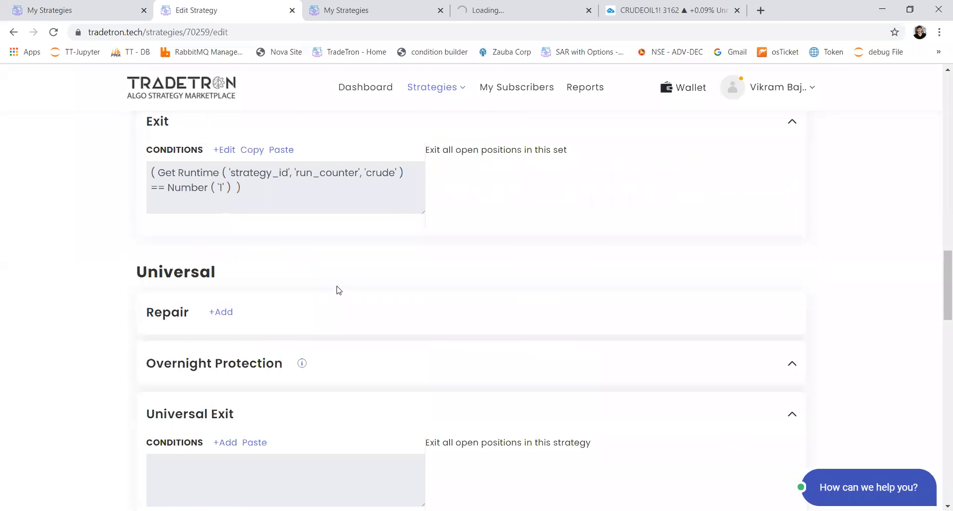
pyautogui.scroll(-1, 336, 291)
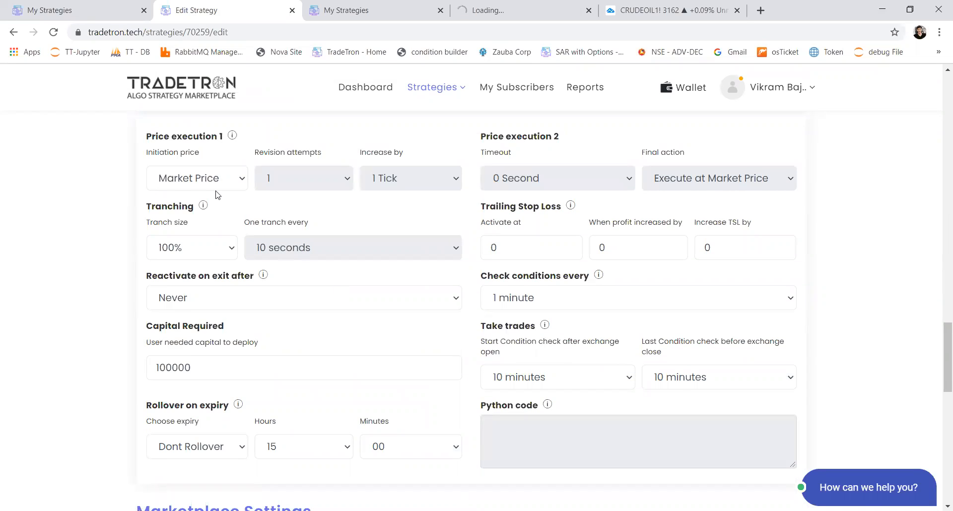
pyautogui.scroll(2, 215, 194)
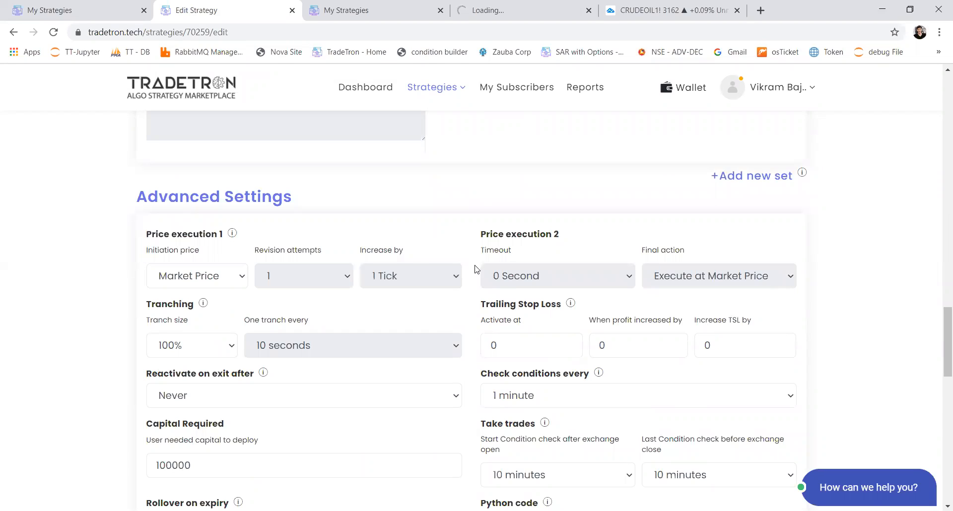
# Try tranch sizes of 50% and 25% for the strategy, and return the tranch size to 100%.
pyautogui.click(222, 348)
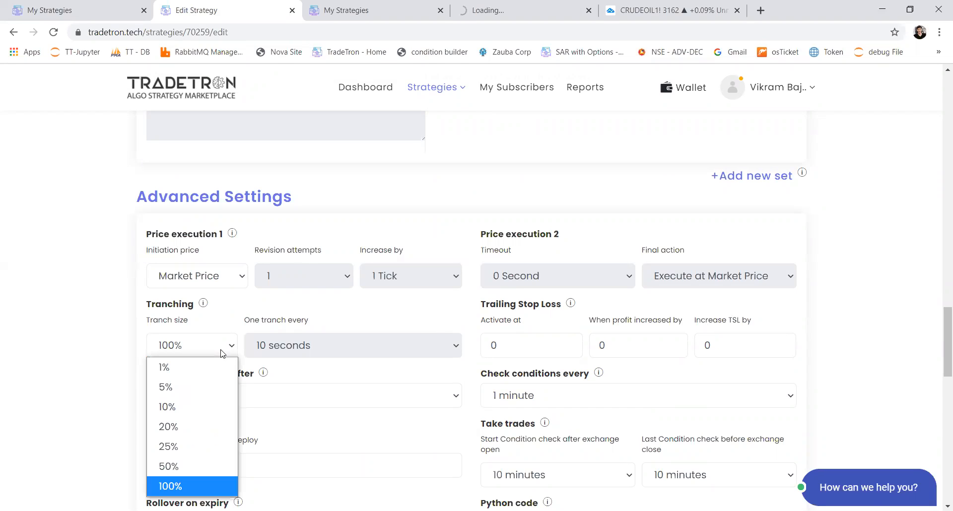
pyautogui.click(180, 461)
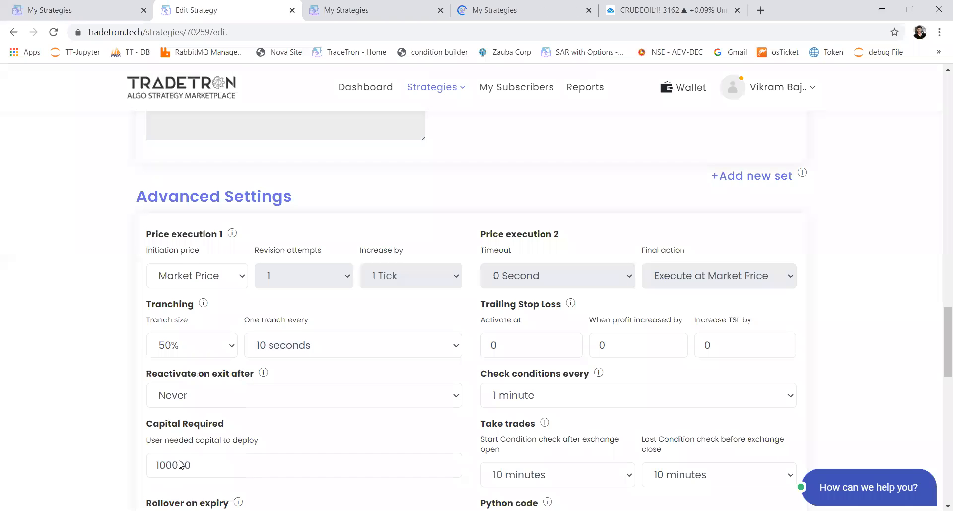
pyautogui.click(207, 343)
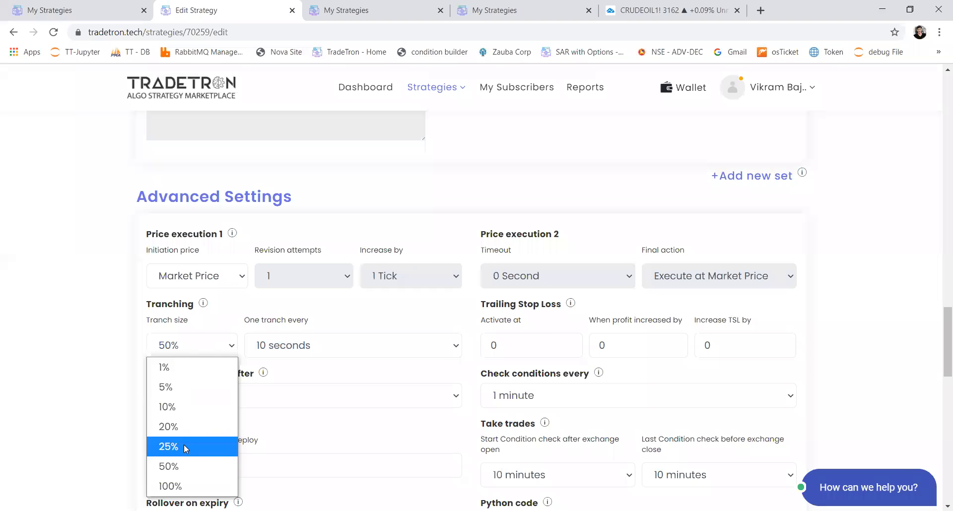
pyautogui.click(183, 444)
pyautogui.click(204, 349)
pyautogui.click(182, 488)
# Look through the available Reactivate on exit after intervals without changing the setting.
pyautogui.scroll(4, 270, 204)
pyautogui.scroll(-5, 214, 322)
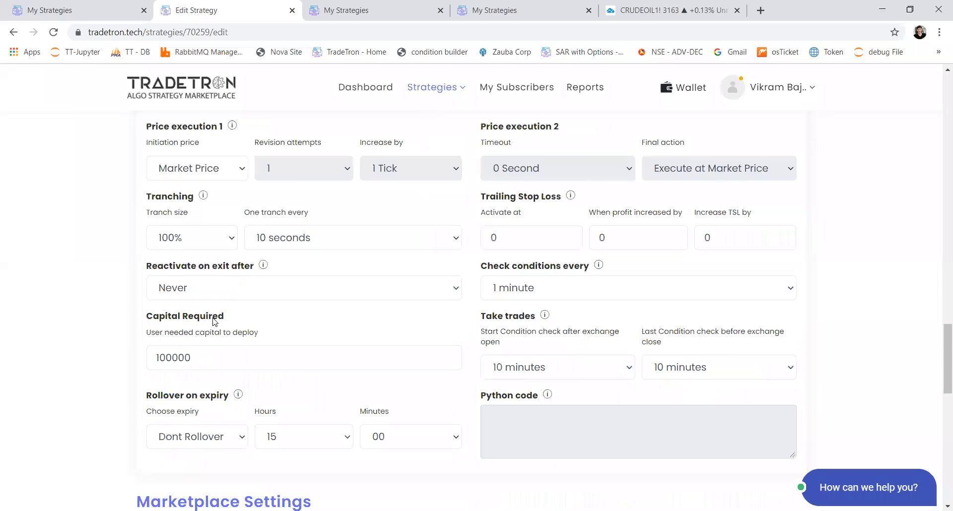
pyautogui.scroll(-1, 214, 322)
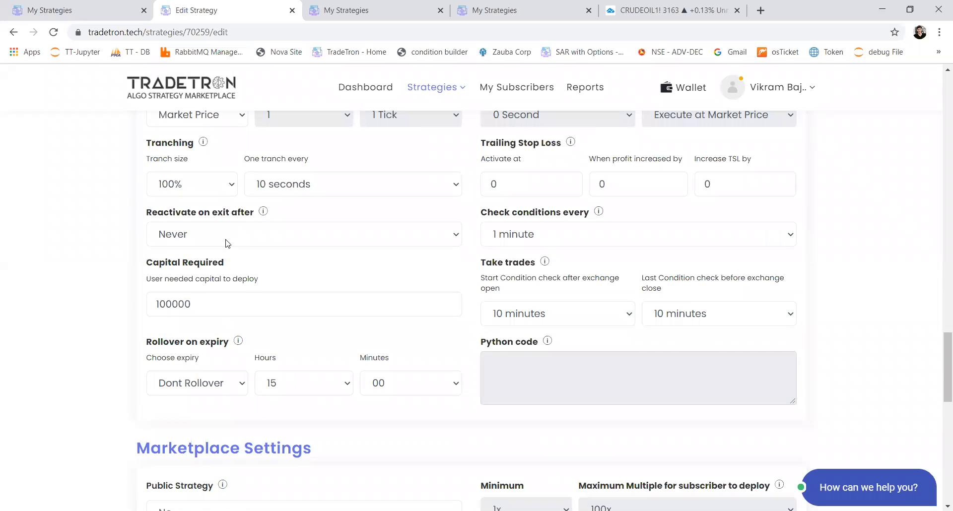
pyautogui.click(227, 243)
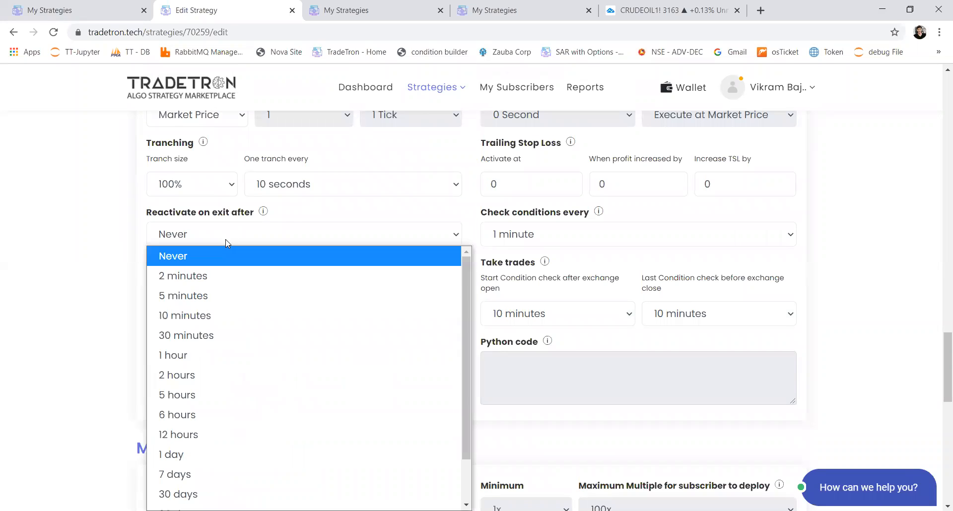
pyautogui.click(134, 248)
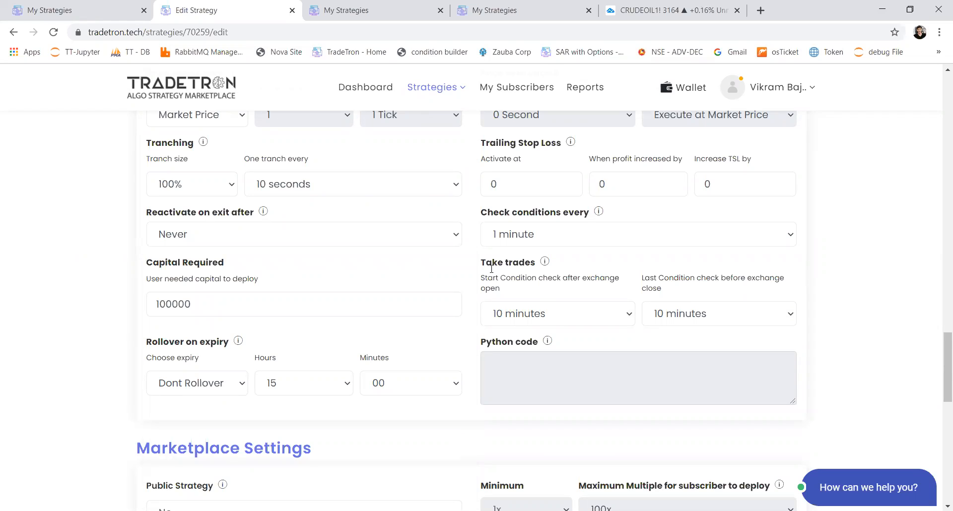
# Set the Take trades condition checks to start 1 minute after exchange open and end 1 minute before exchange close.
pyautogui.moveTo(486, 263); pyautogui.dragTo(592, 292)
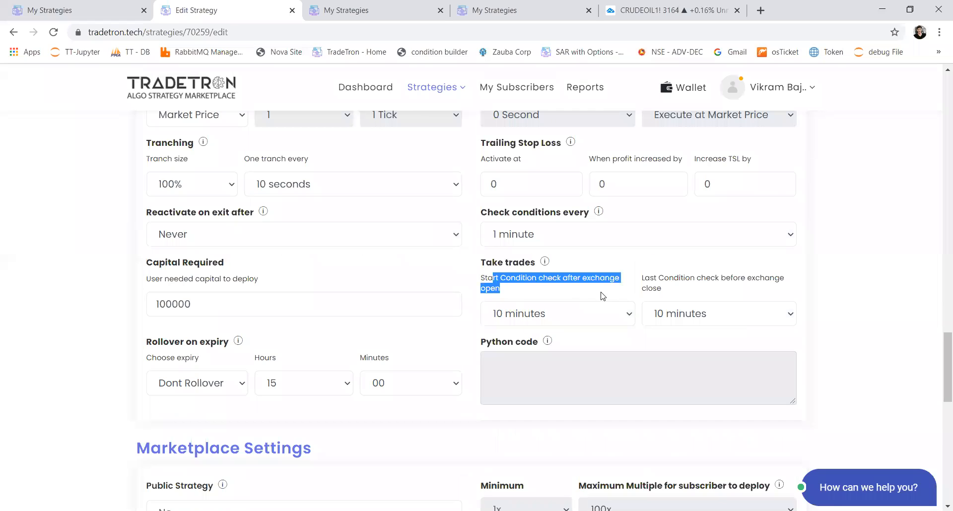
pyautogui.moveTo(649, 278); pyautogui.dragTo(675, 292)
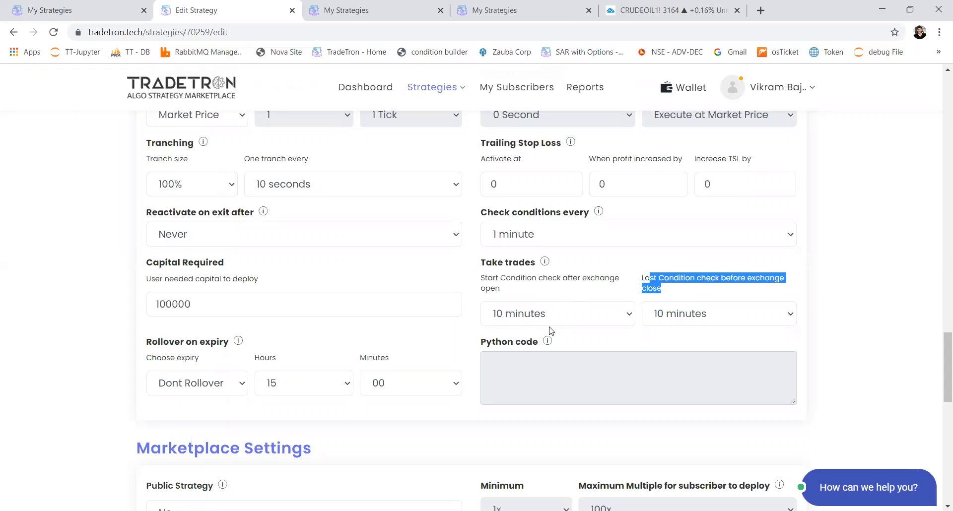
pyautogui.click(551, 311)
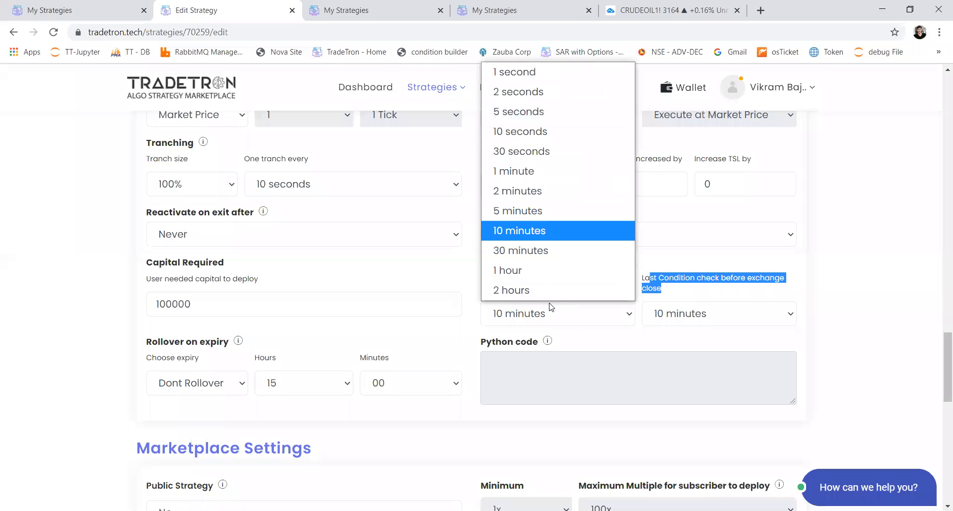
pyautogui.click(526, 179)
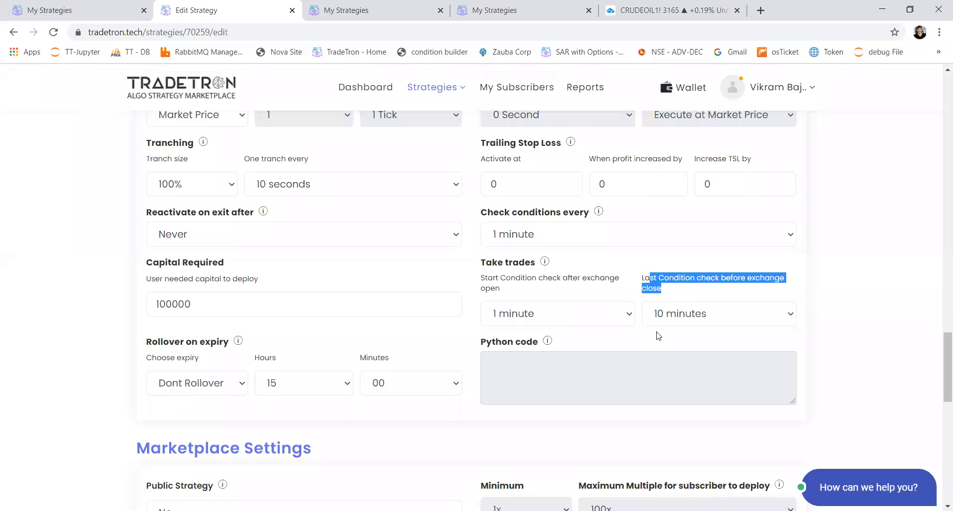
pyautogui.click(672, 324)
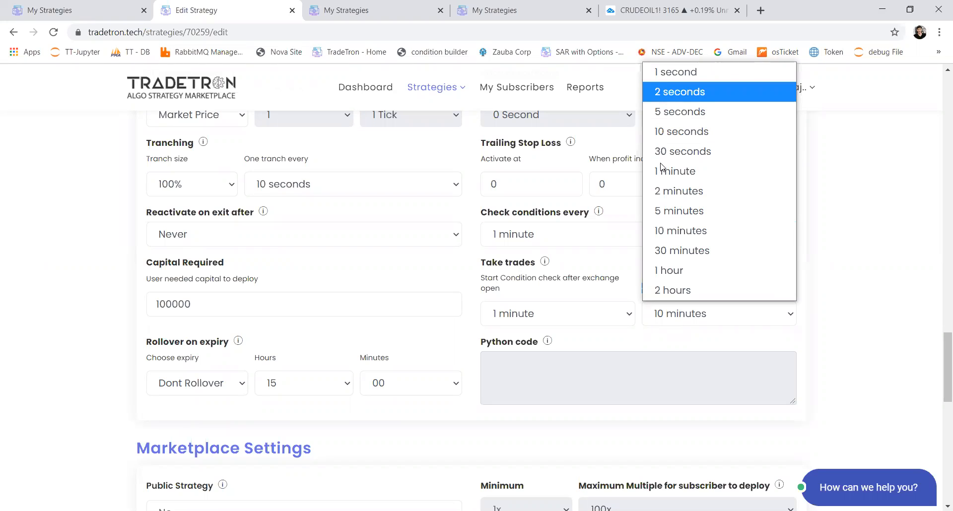
pyautogui.click(659, 182)
# Save the updated strategy and close the confirmation dialog.
pyautogui.scroll(-10, 331, 442)
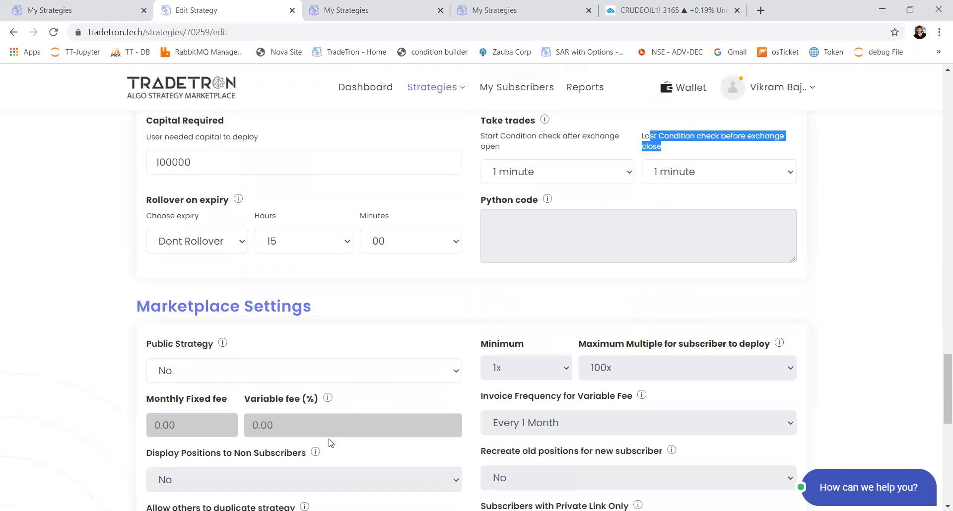
pyautogui.click(440, 299)
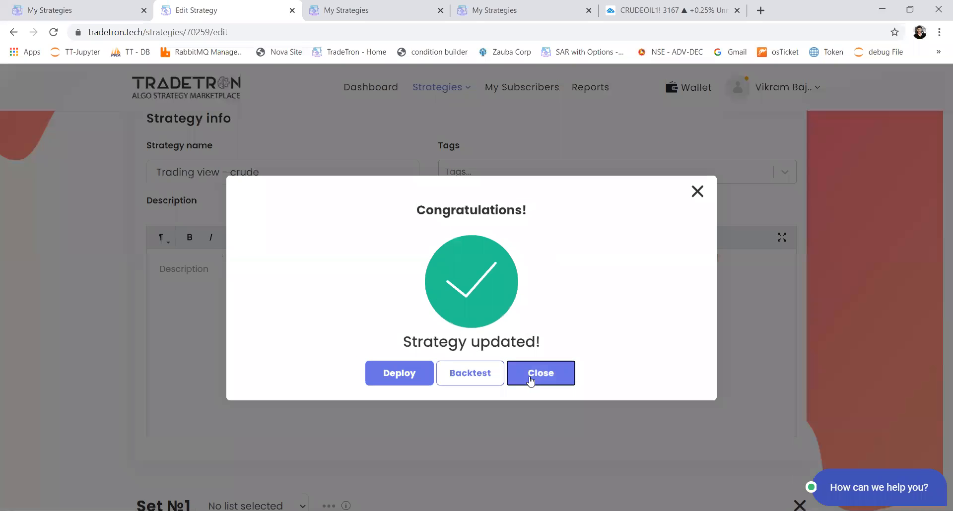
pyautogui.click(529, 376)
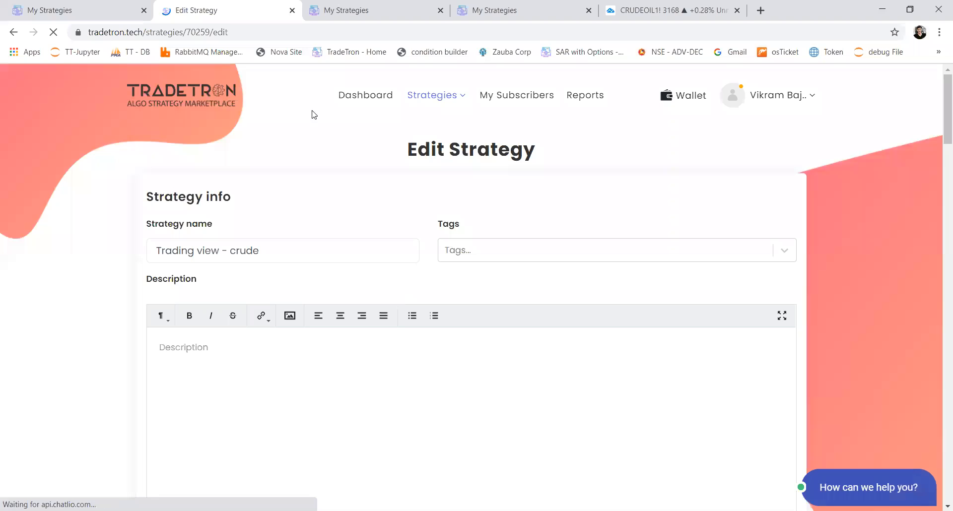
# Find the "Trading view - crude" strategy among the created strategies and open its API OAuth token settings.
pyautogui.click(323, 22)
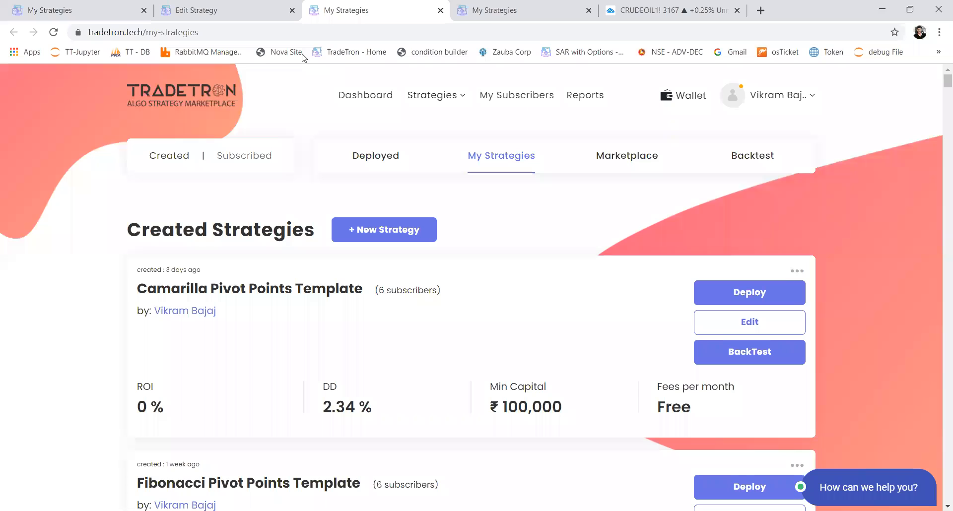
pyautogui.click(505, 20)
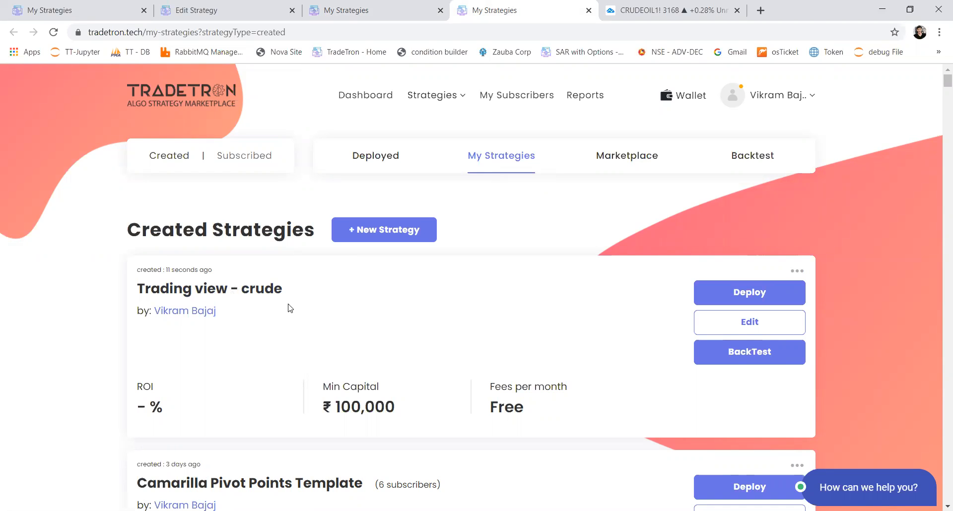
pyautogui.scroll(-4, 269, 339)
pyautogui.scroll(4, 269, 339)
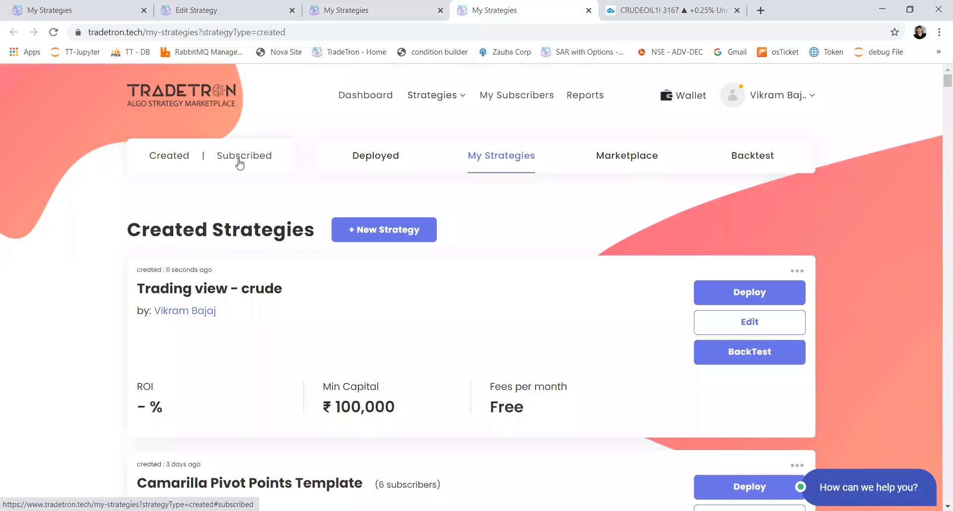
pyautogui.click(794, 271)
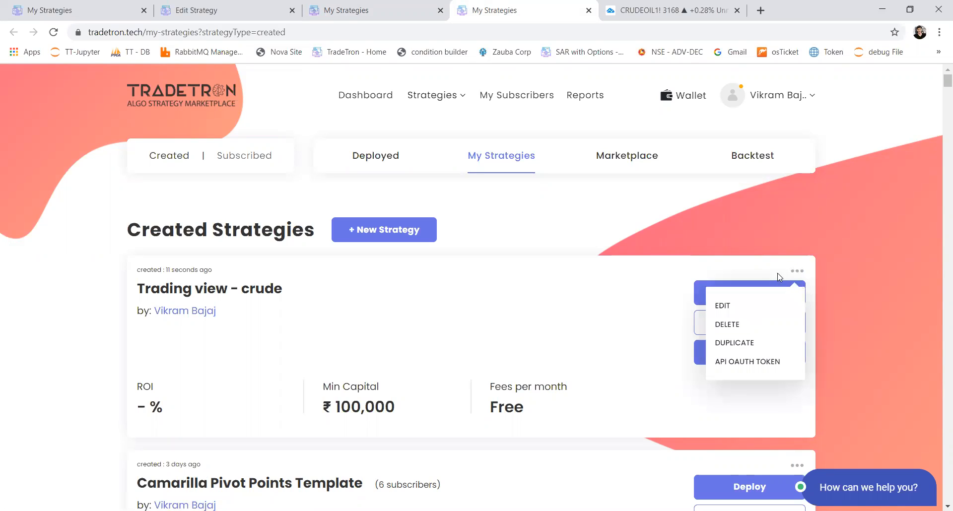
pyautogui.click(749, 365)
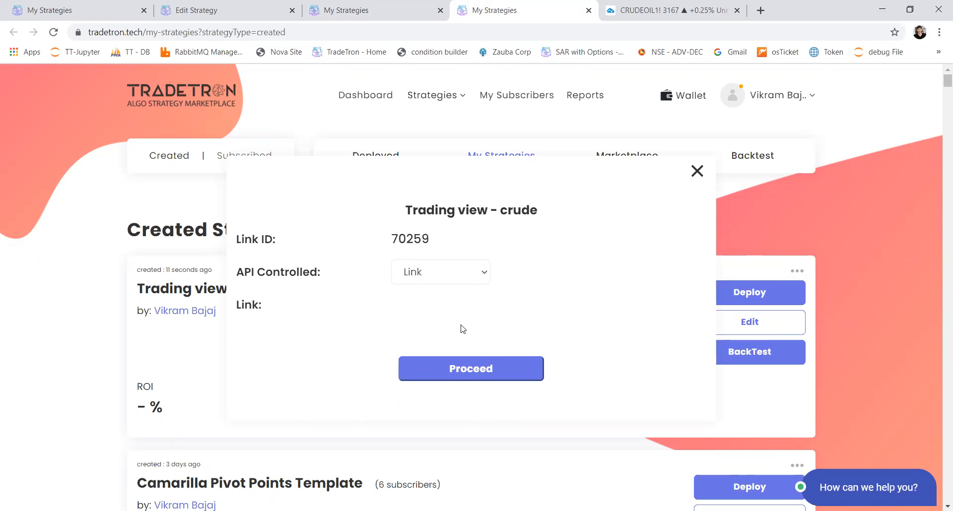
# Keep API Controlled set to Link and generate the API link for the strategy.
pyautogui.click(443, 279)
pyautogui.click(444, 277)
pyautogui.click(438, 281)
pyautogui.click(436, 278)
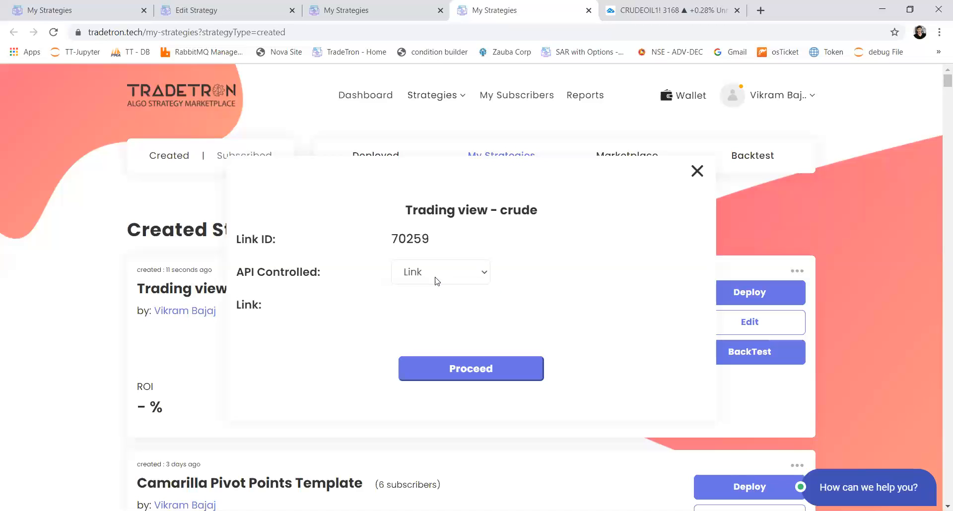
pyautogui.click(445, 380)
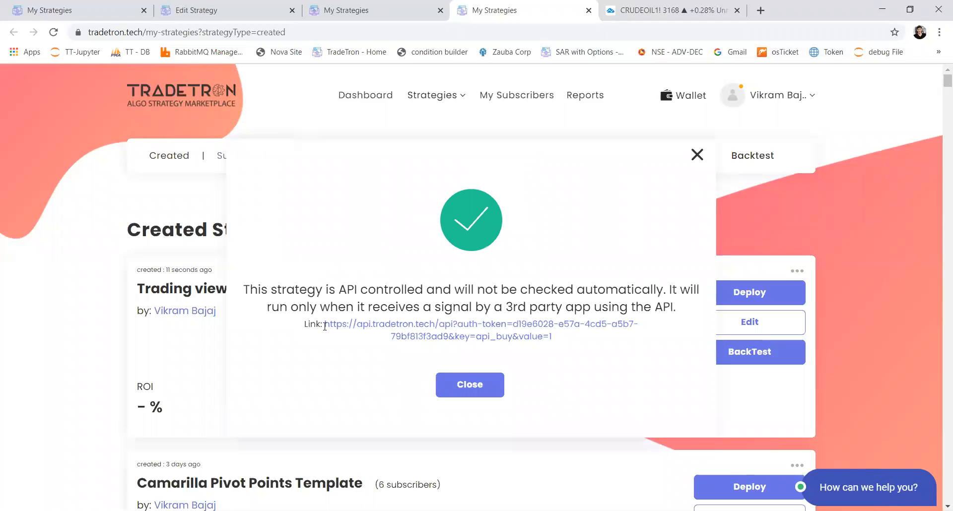
# Copy the generated API link including its auth token and paste it as the address in a new browser tab.
pyautogui.moveTo(324, 326); pyautogui.dragTo(570, 342)
pyautogui.click(451, 324)
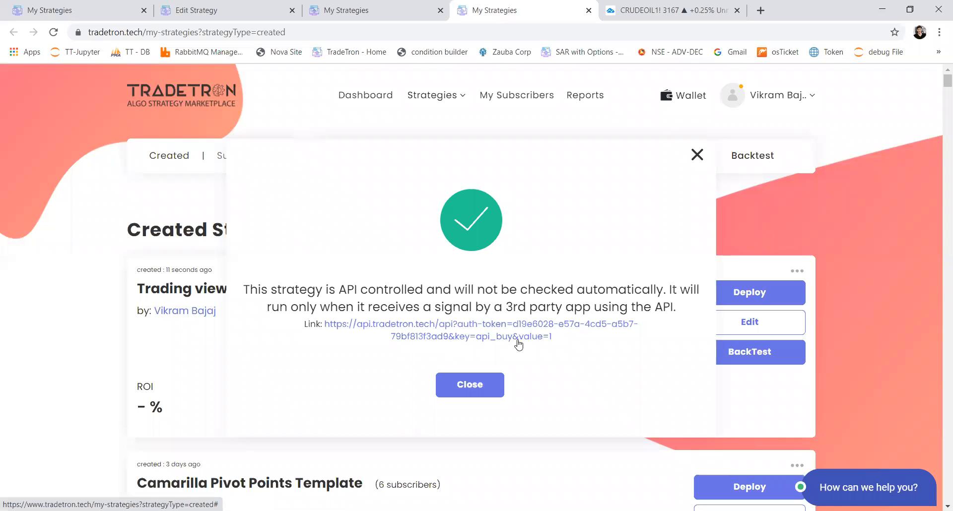
pyautogui.moveTo(369, 342); pyautogui.dragTo(326, 330)
pyautogui.hotkey('ctrl', 'c')
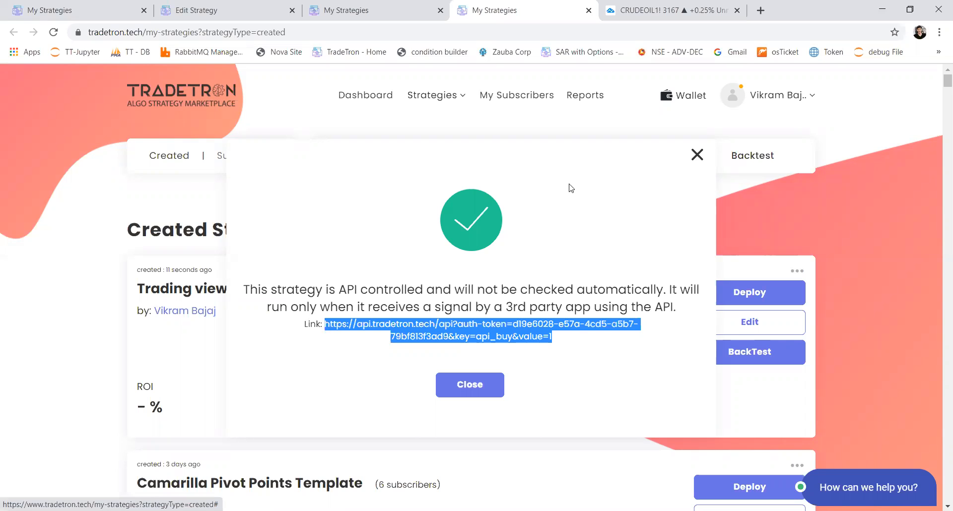
pyautogui.click(760, 14)
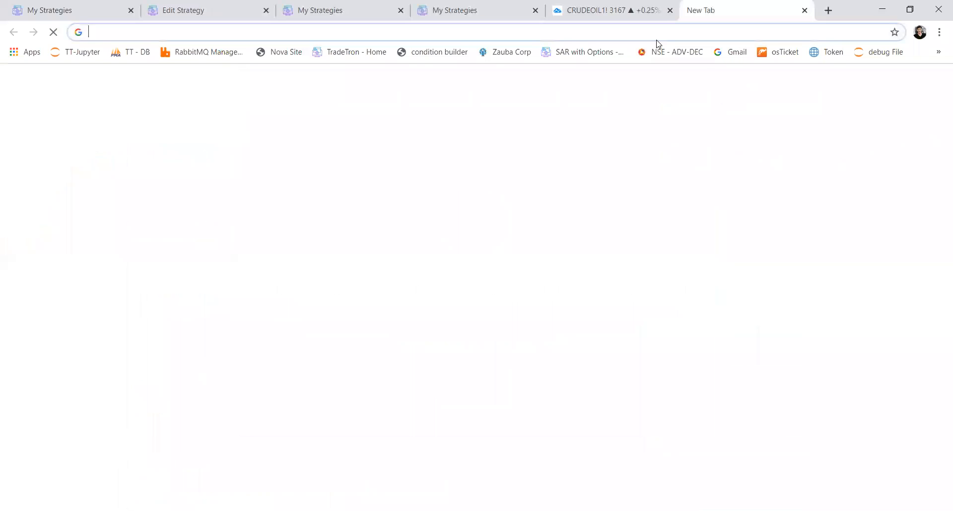
pyautogui.click(657, 35)
pyautogui.hotkey('ctrl', 'v')
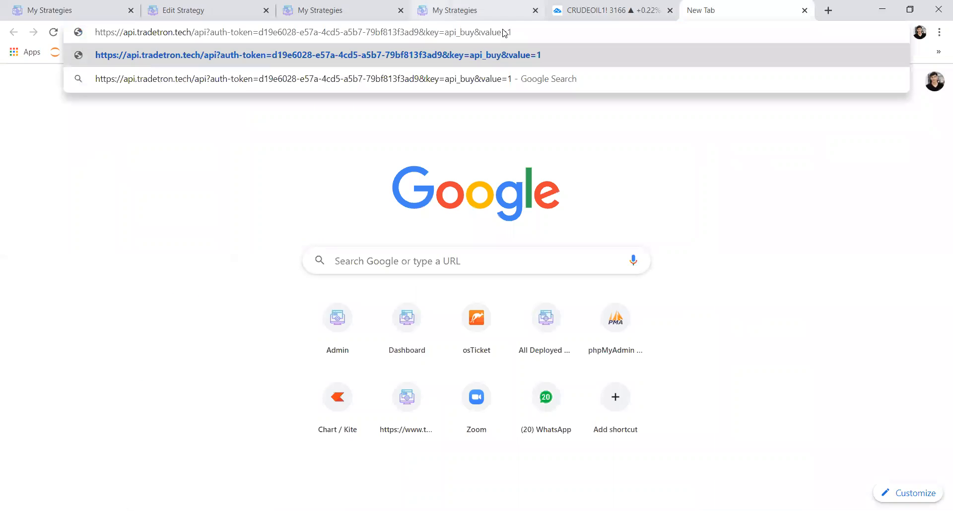
# Separate the pasted link's base address, auth token, key and value with spaces, removing the ampersands.
pyautogui.doubleClick(205, 33)
pyautogui.keyDown('shift'); pyautogui.click(96, 34); pyautogui.keyUp('shift')
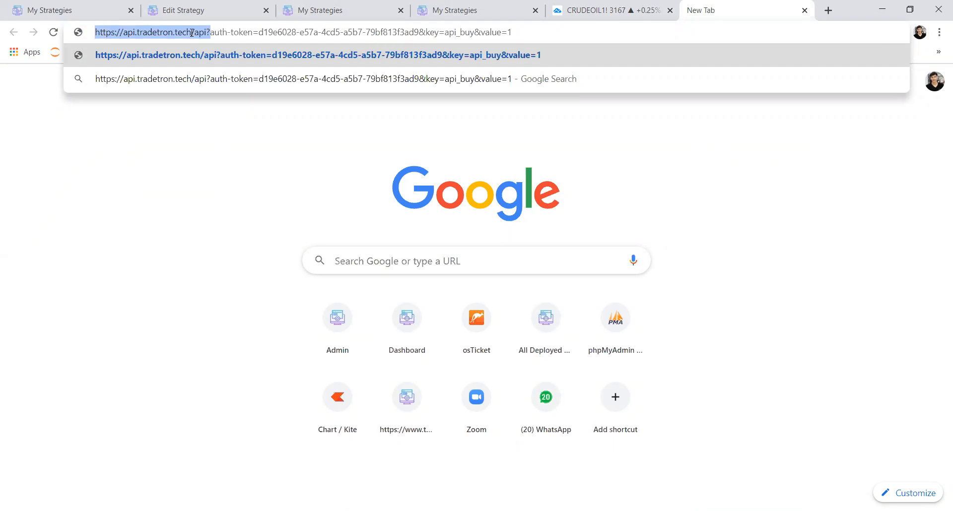
pyautogui.click(211, 32)
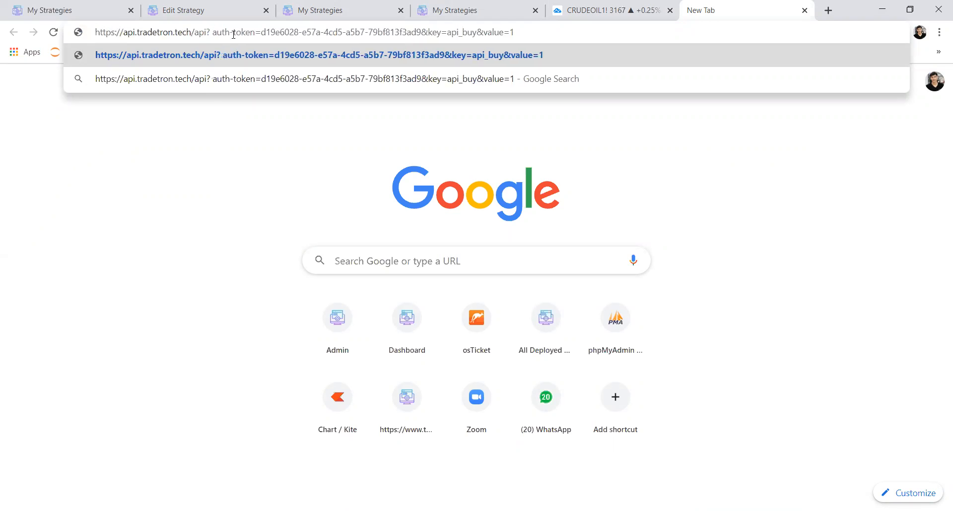
pyautogui.click(423, 32)
pyautogui.press('Delete')
pyautogui.click(472, 32)
pyautogui.press('Delete')
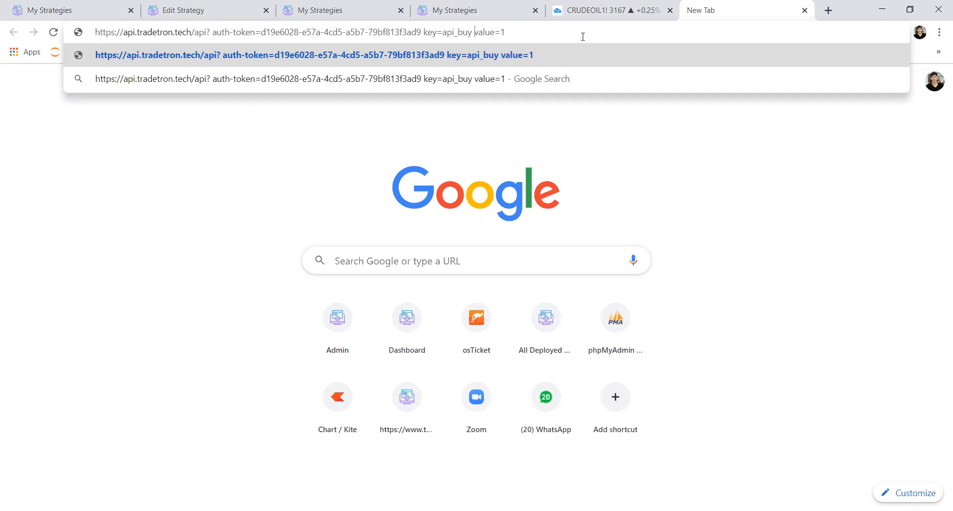
pyautogui.moveTo(530, 29); pyautogui.dragTo(24, 32)
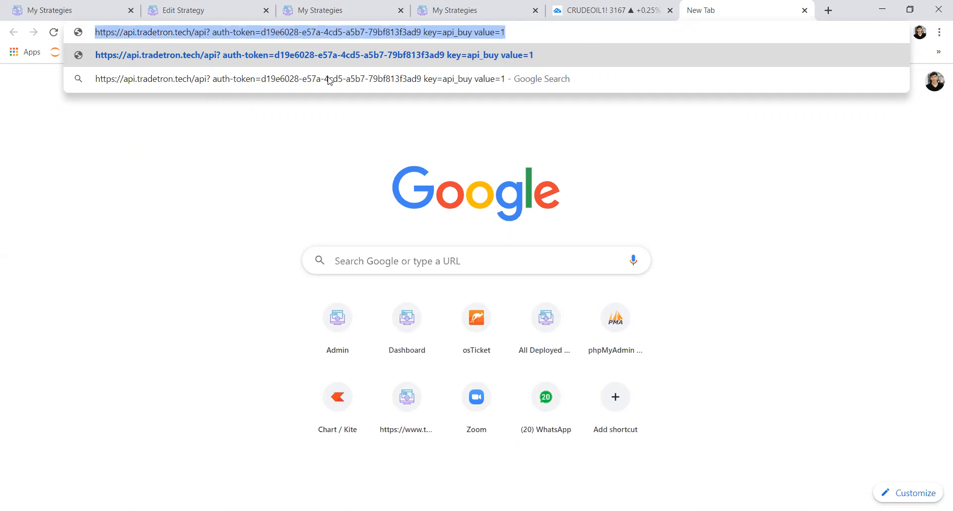
pyautogui.click(548, 30)
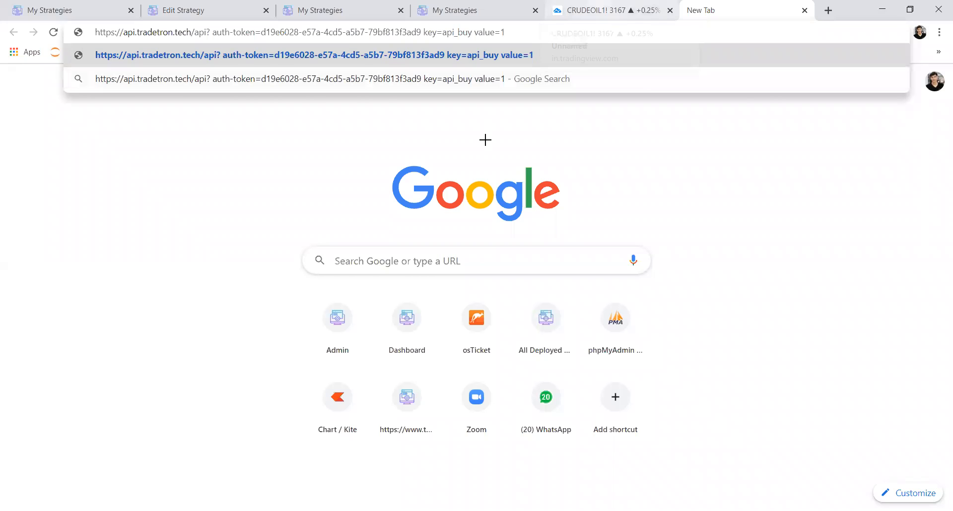
# Switch to the TradingView crude oil futures chart and look through its available indicators and applied EMA lines.
pyautogui.click(613, 10)
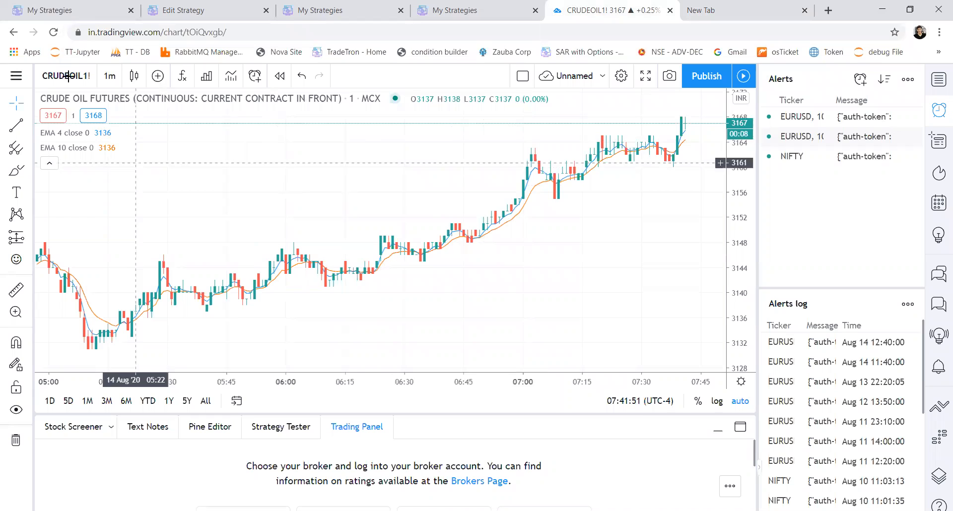
pyautogui.click(182, 76)
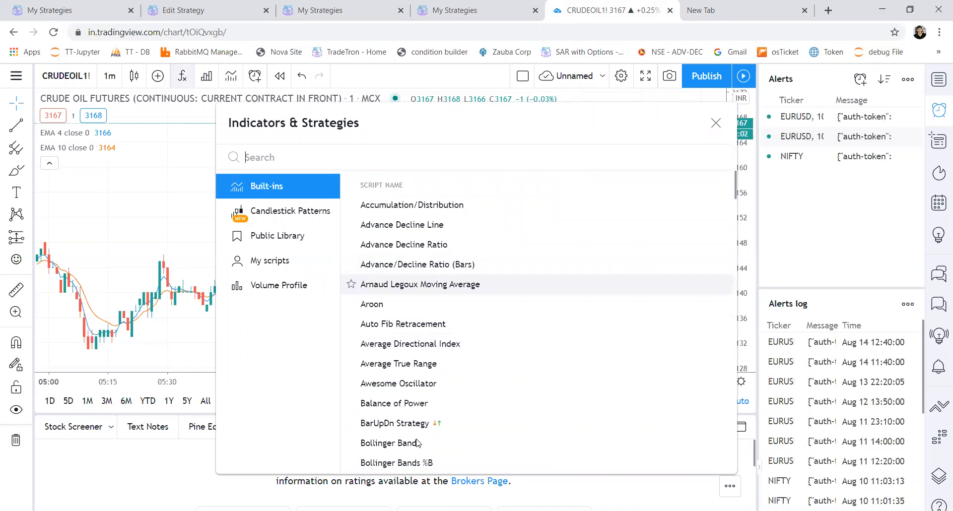
pyautogui.click(716, 122)
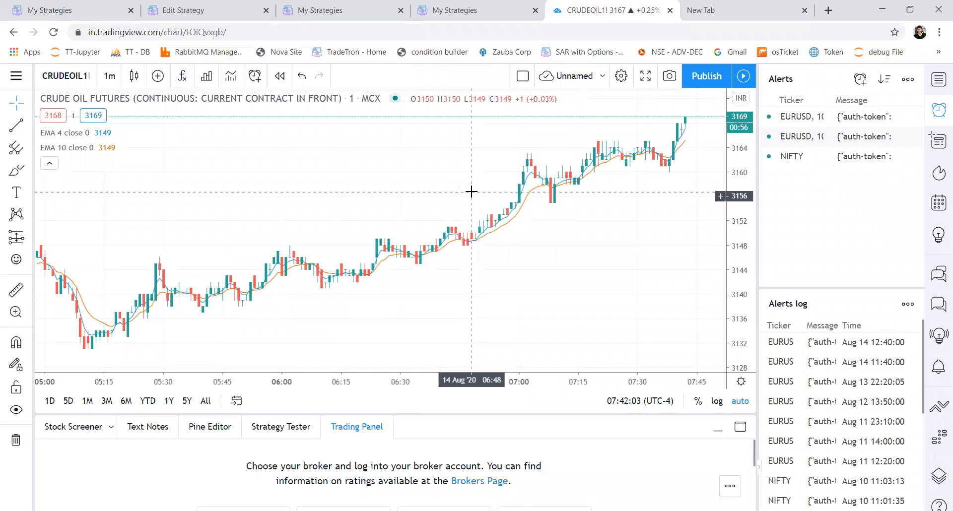
pyautogui.moveTo(75, 140)
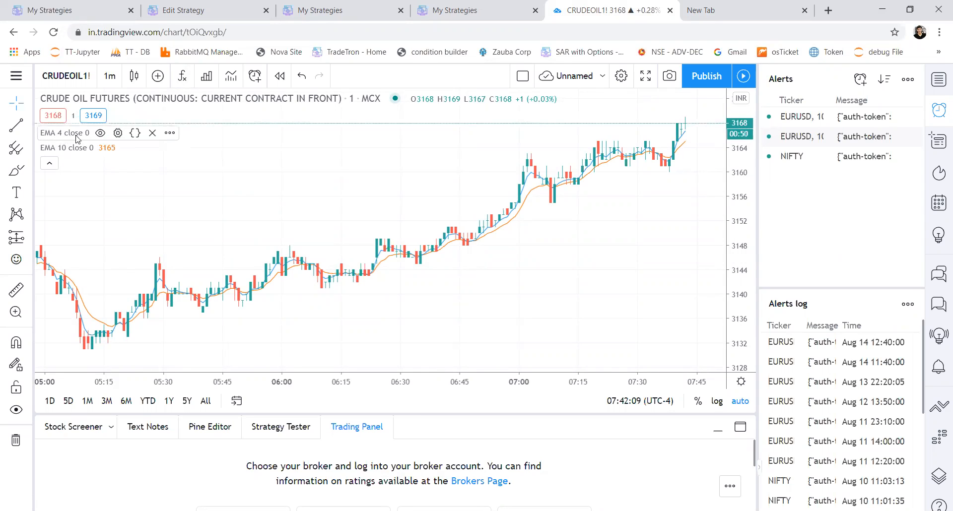
# Set the length of the 10-period EMA on the crude oil chart to 6.
pyautogui.click(122, 147)
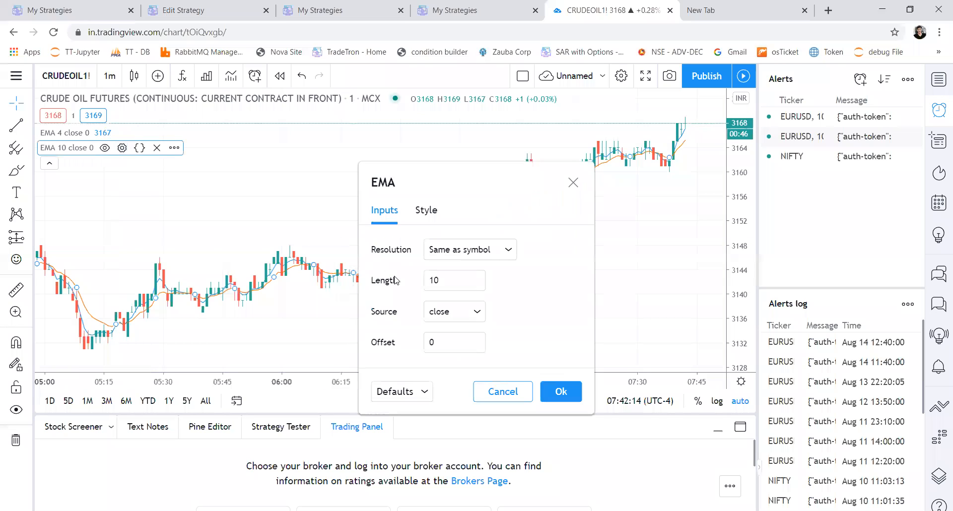
pyautogui.click(422, 281)
pyautogui.write('6')
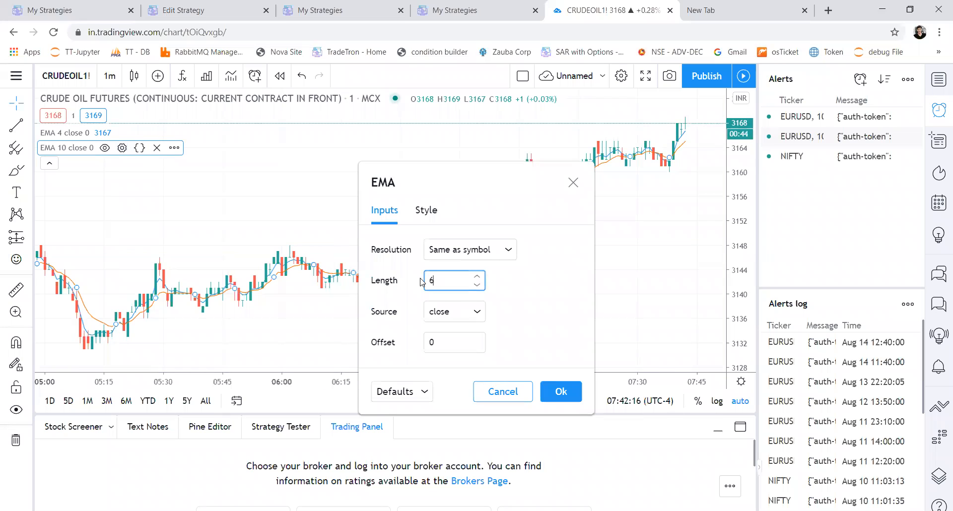
pyautogui.click(558, 398)
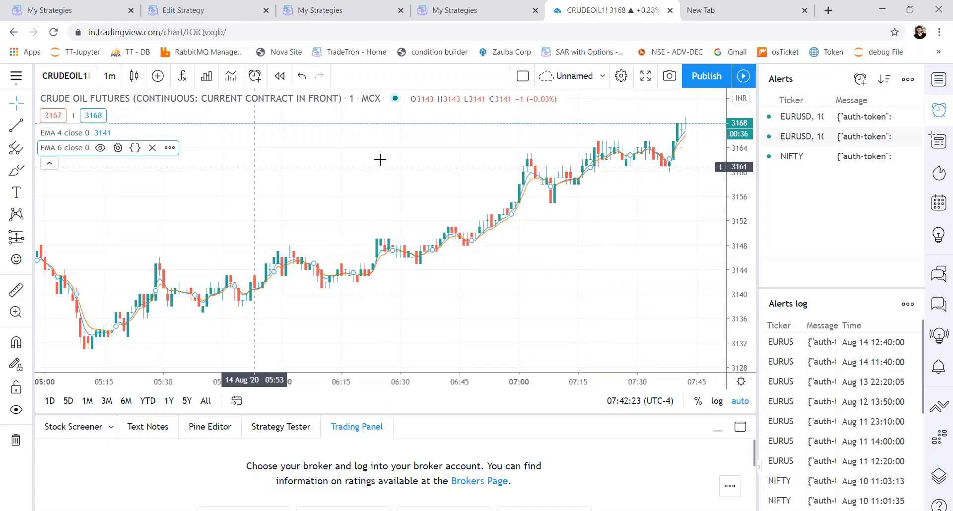
# Start a new CRUDEOIL1! alert for EMA (4, close, 0) Crossing Up EMA (6, close, 0), triggering Once Per Bar Close.
pyautogui.click(859, 79)
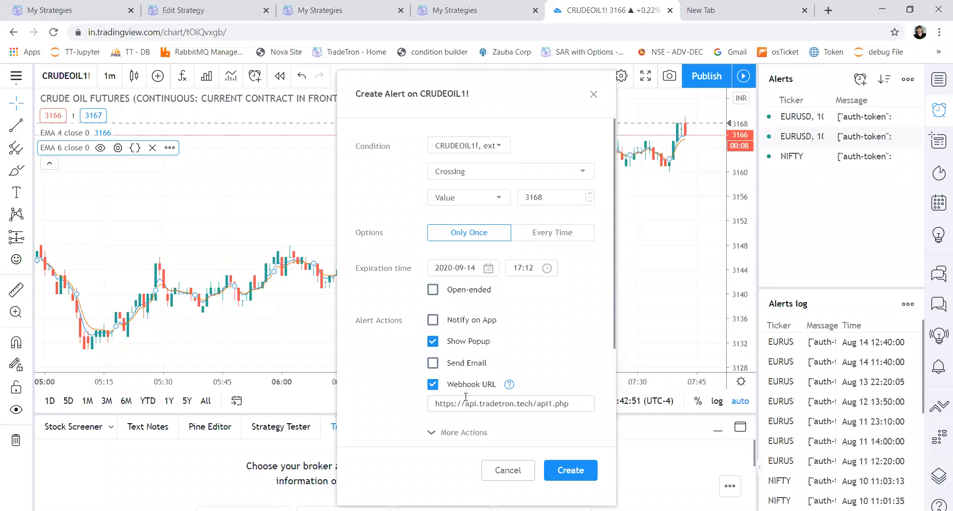
pyautogui.click(491, 152)
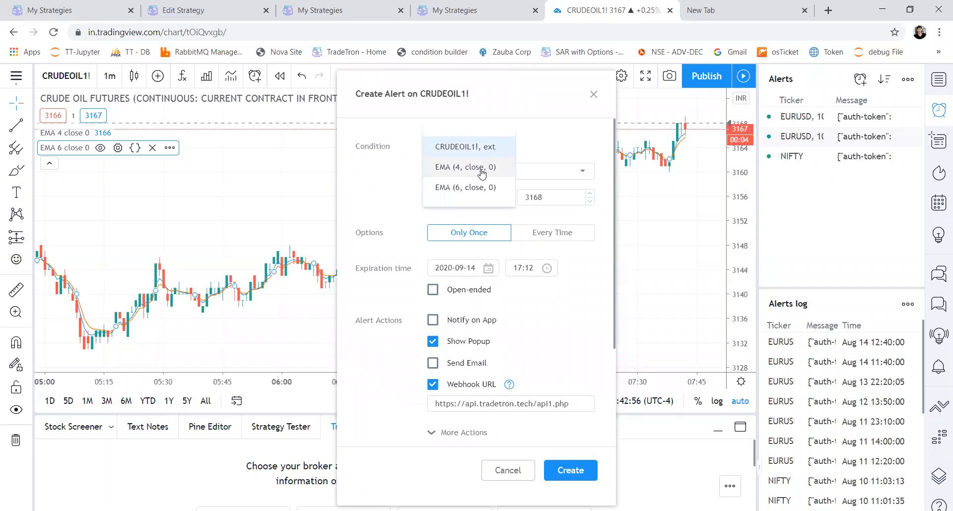
pyautogui.click(481, 168)
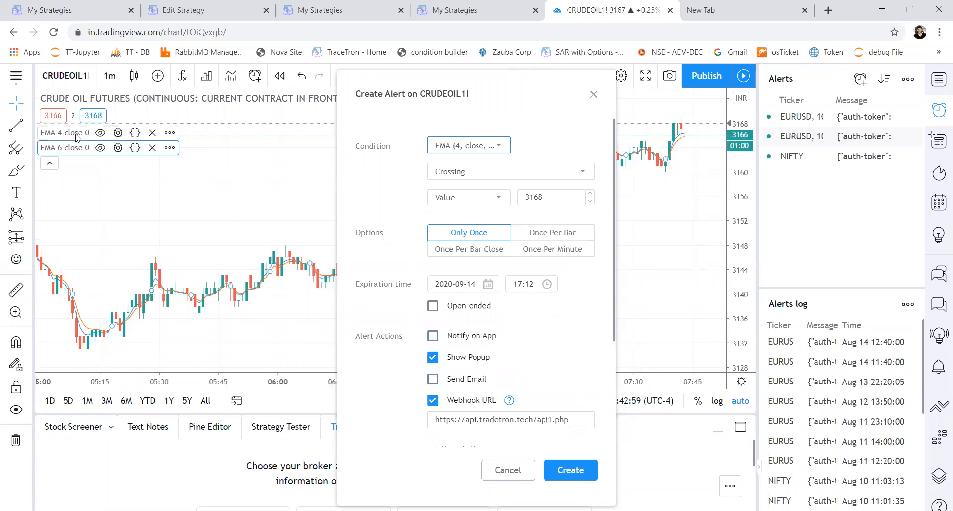
pyautogui.click(486, 199)
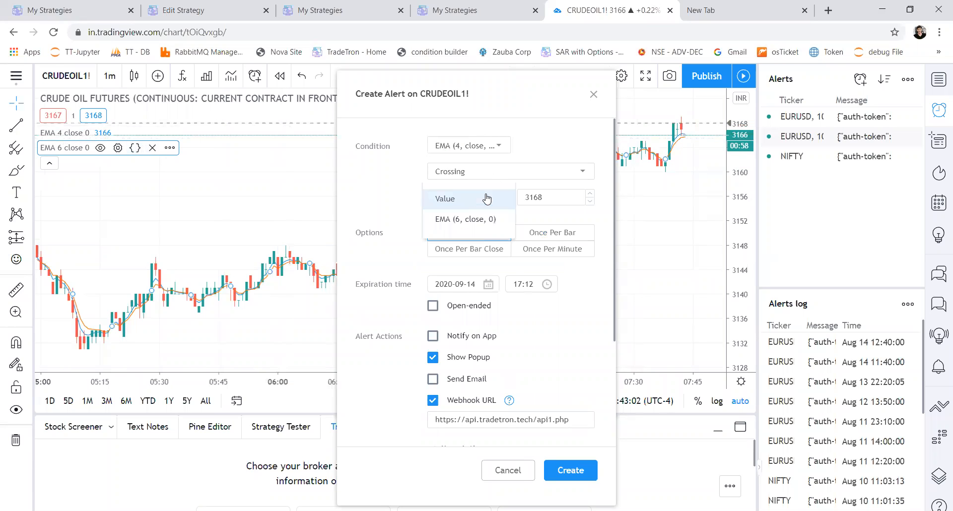
pyautogui.click(468, 222)
pyautogui.click(480, 172)
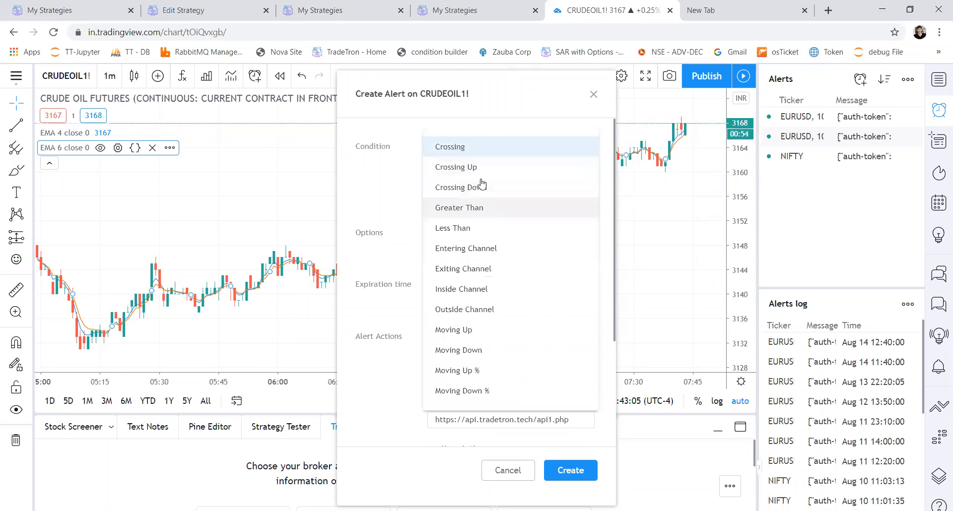
pyautogui.click(481, 167)
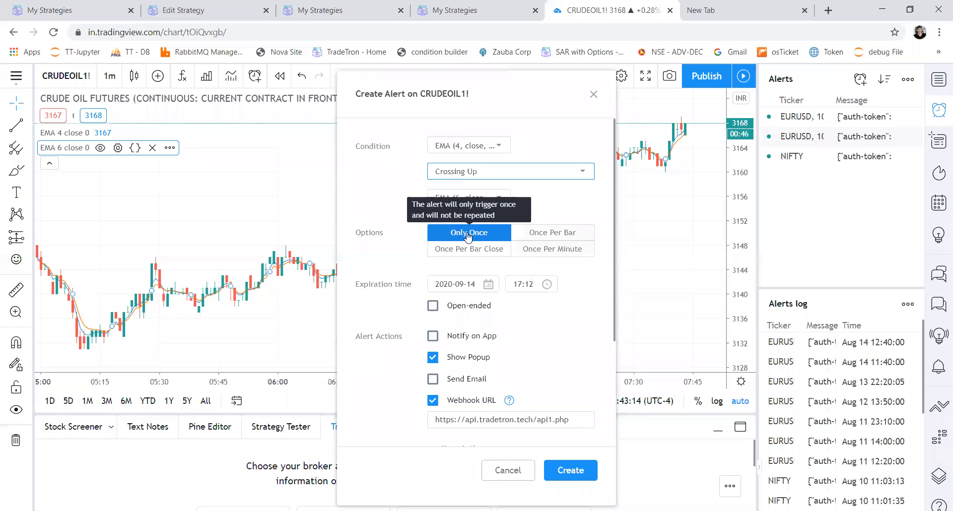
pyautogui.click(460, 253)
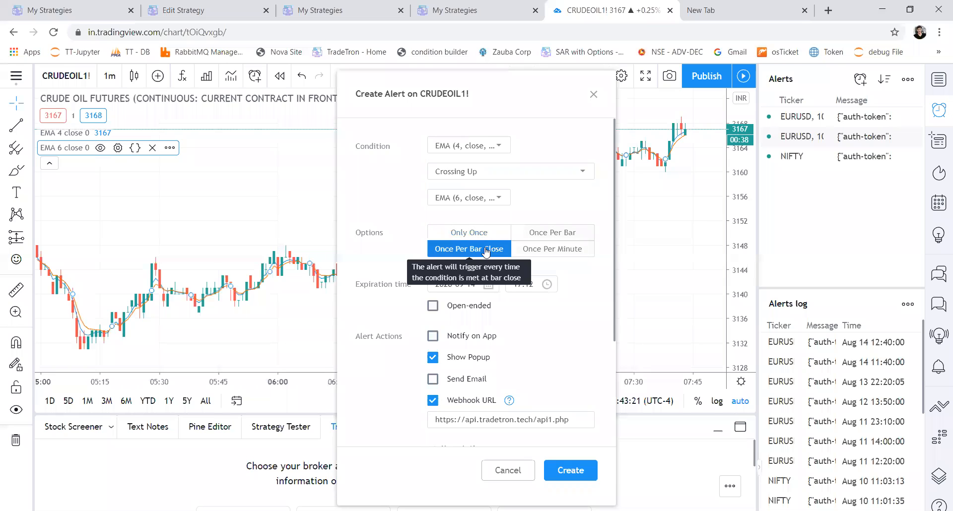
pyautogui.scroll(-3, 480, 375)
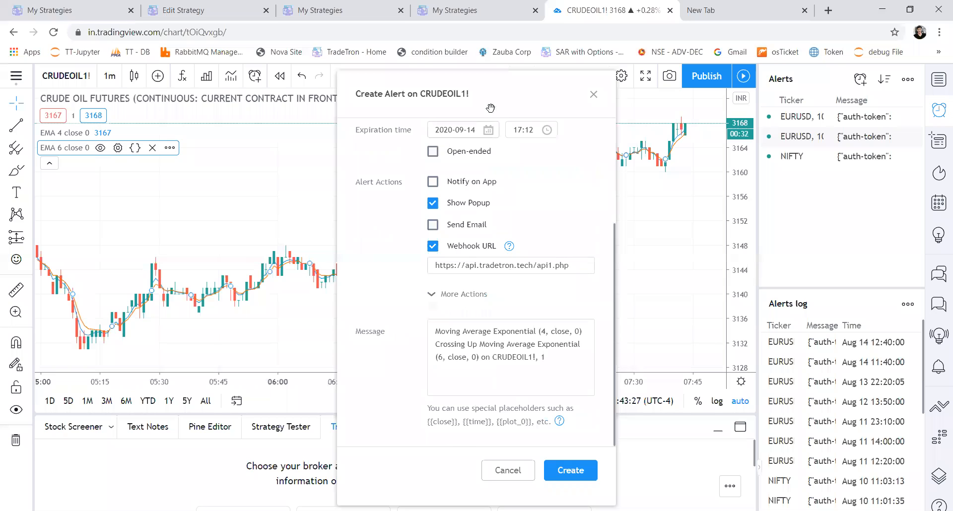
pyautogui.click(717, 14)
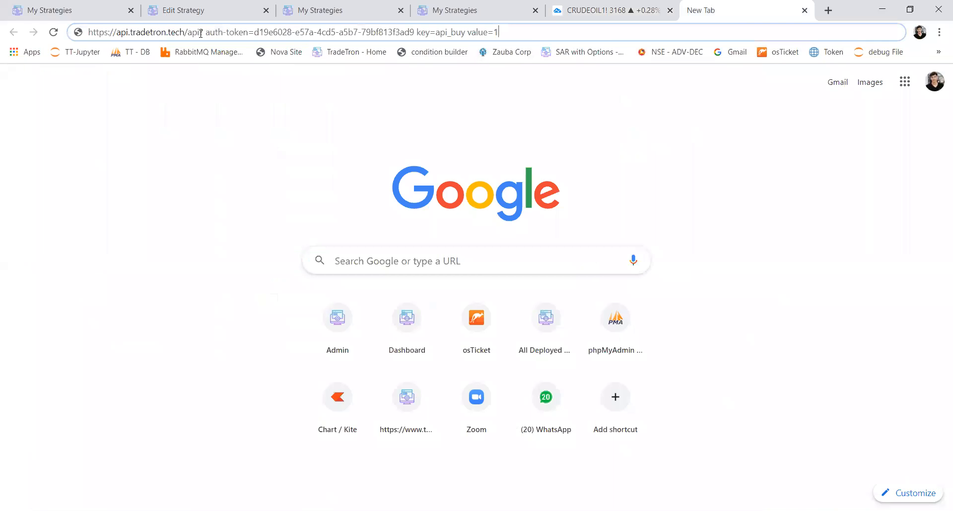
pyautogui.moveTo(204, 31); pyautogui.dragTo(90, 30)
pyautogui.hotkey('ctrl', 'c')
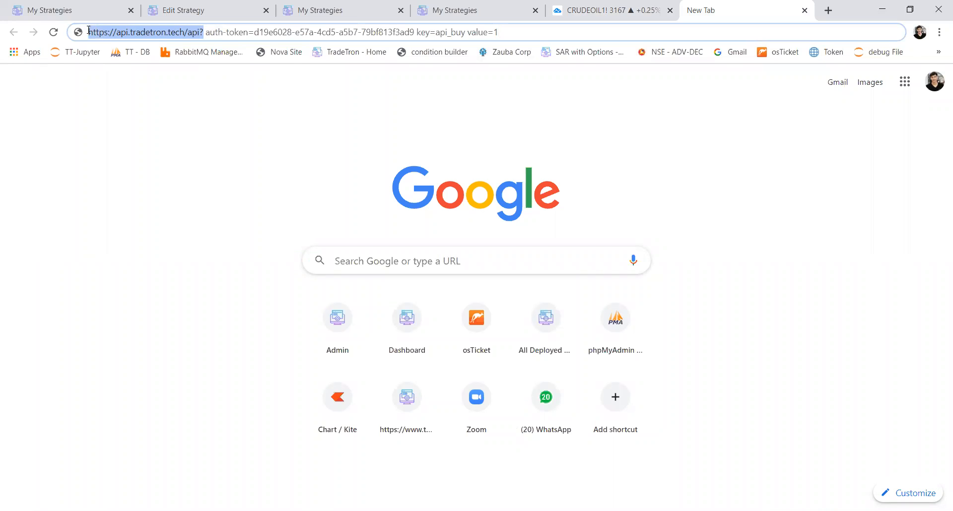
pyautogui.click(616, 15)
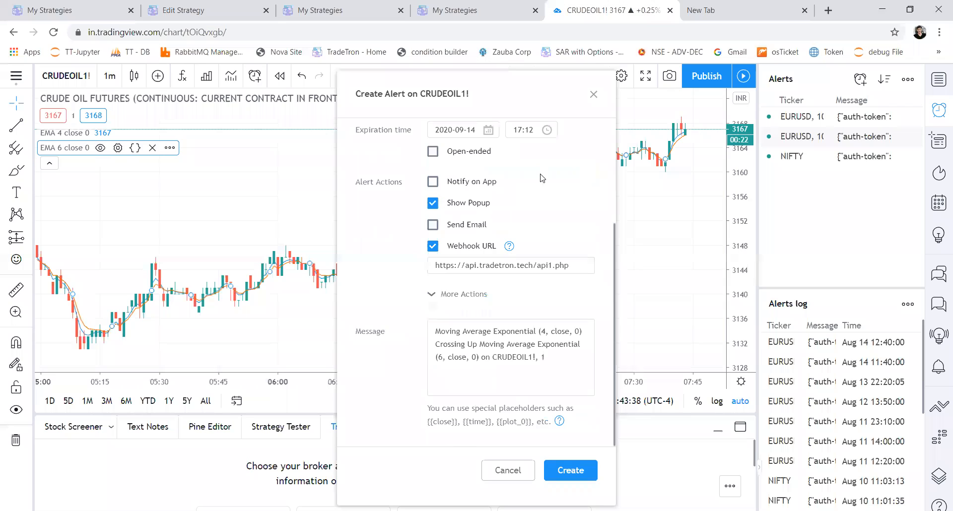
pyautogui.moveTo(570, 265); pyautogui.dragTo(417, 266)
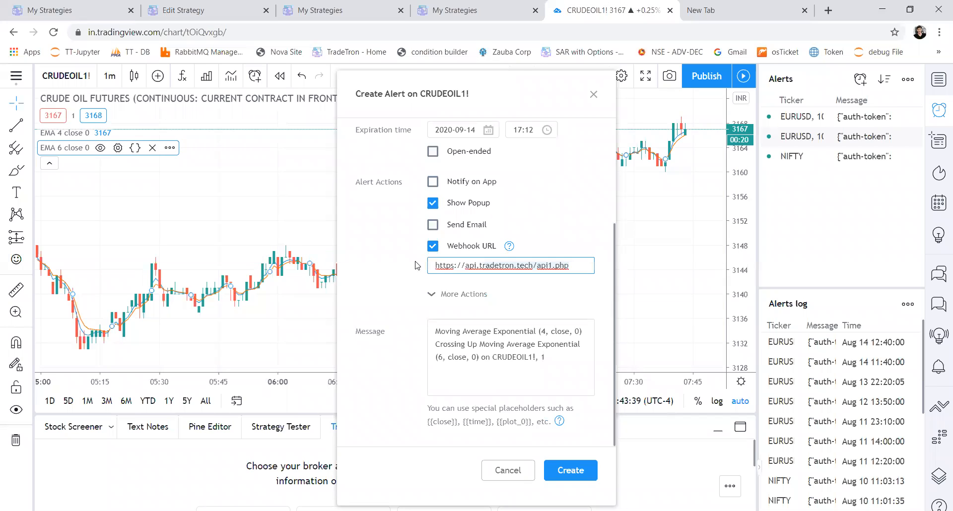
pyautogui.hotkey('ctrl', 'v')
# Replace the alert's default message with curly braces and paste the auth-token portion of the API link between them.
pyautogui.click(546, 362)
pyautogui.moveTo(546, 362); pyautogui.dragTo(420, 336)
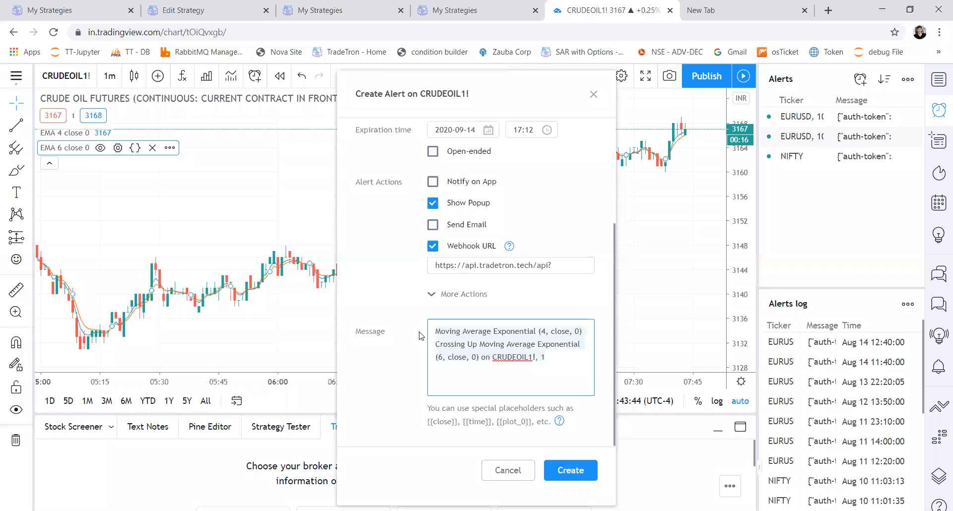
pyautogui.press('BackSpace')
pyautogui.write('{}')
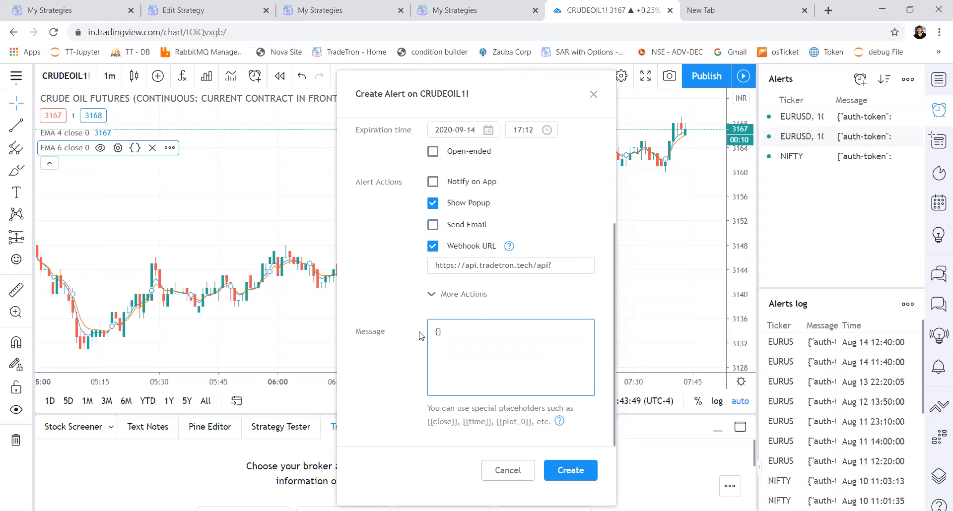
pyautogui.hotkey('ctrl', 'Tab')
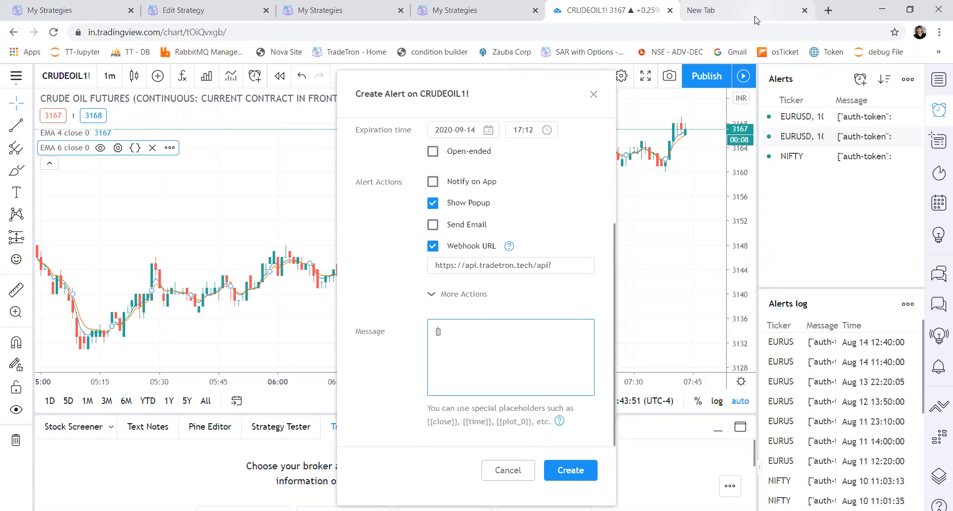
pyautogui.moveTo(205, 32); pyautogui.dragTo(414, 29)
pyautogui.hotkey('ctrl', 'c')
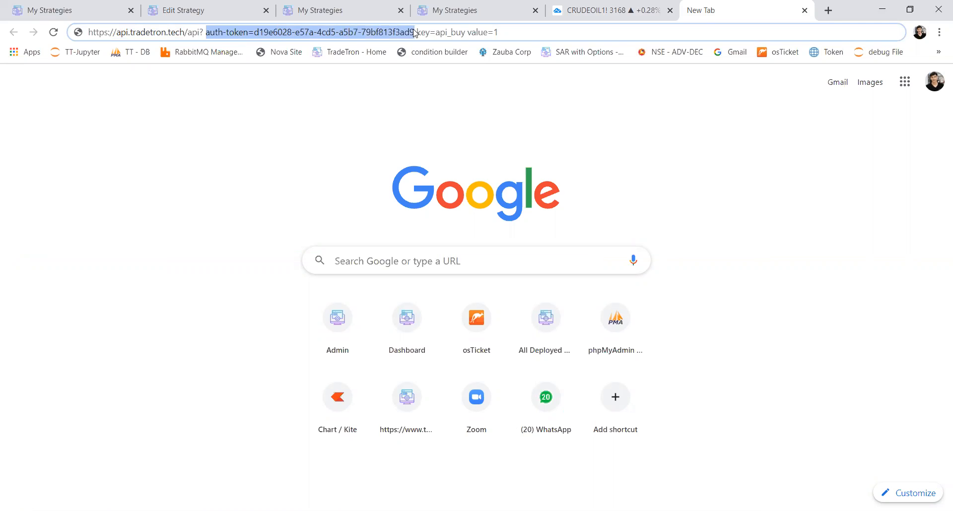
pyautogui.click(610, 10)
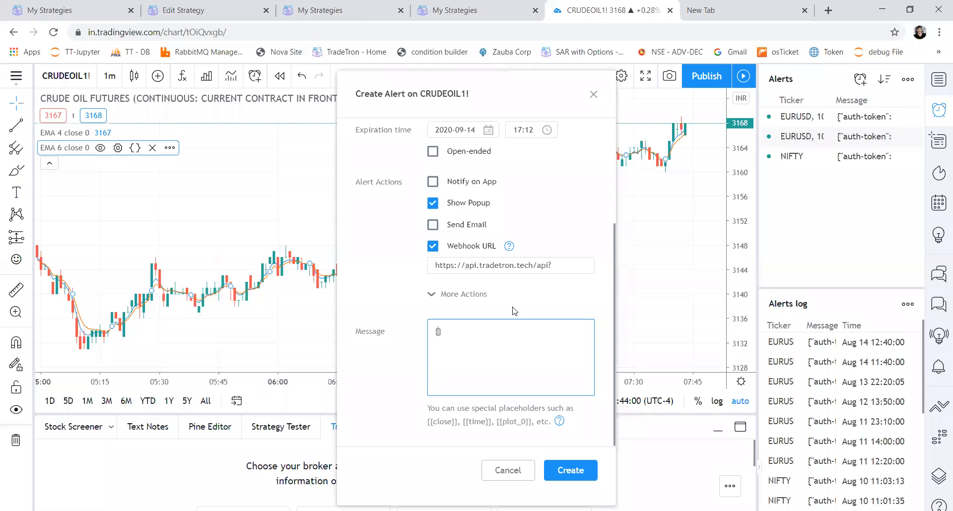
pyautogui.hotkey('ctrl', 'v')
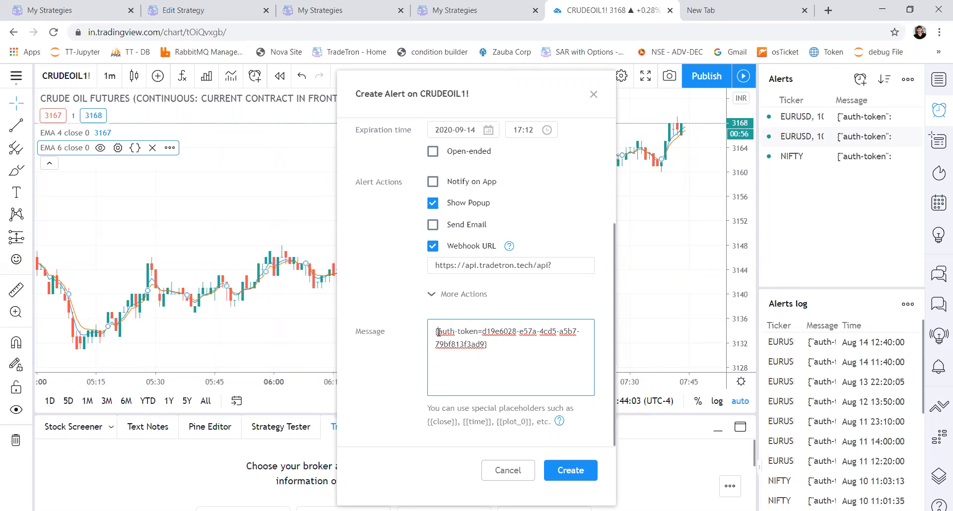
# Format the auth-token entry in the message as a quoted JSON name and value separated by a colon, ending with a comma.
pyautogui.write('"')
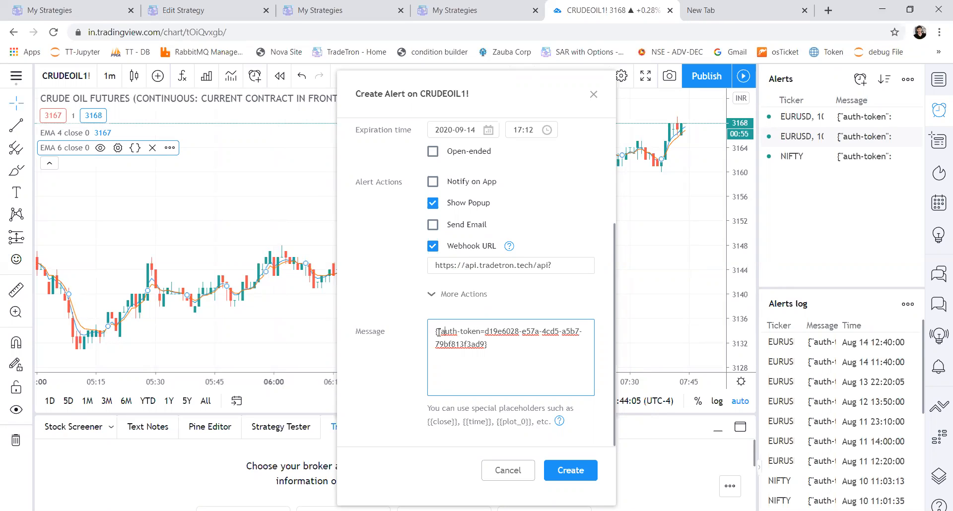
pyautogui.write('":')
pyautogui.press('Delete')
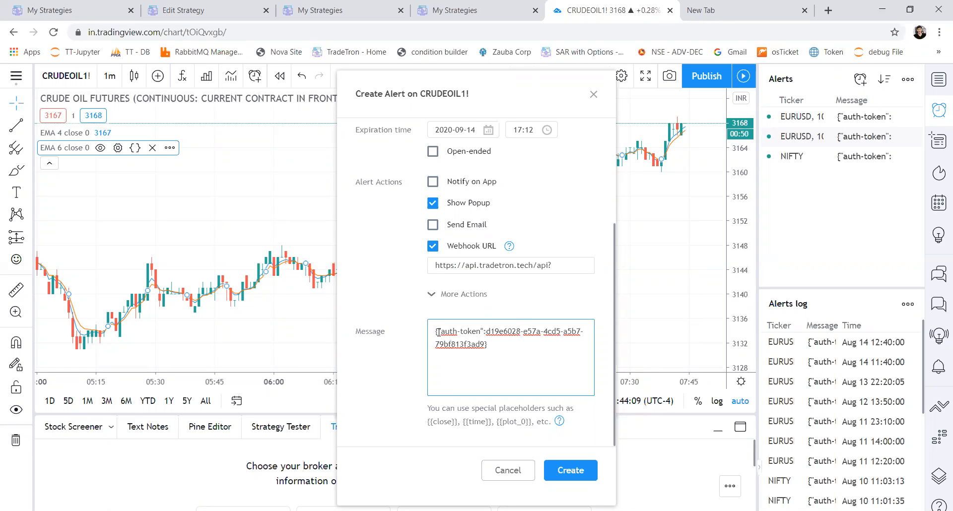
pyautogui.write('"')
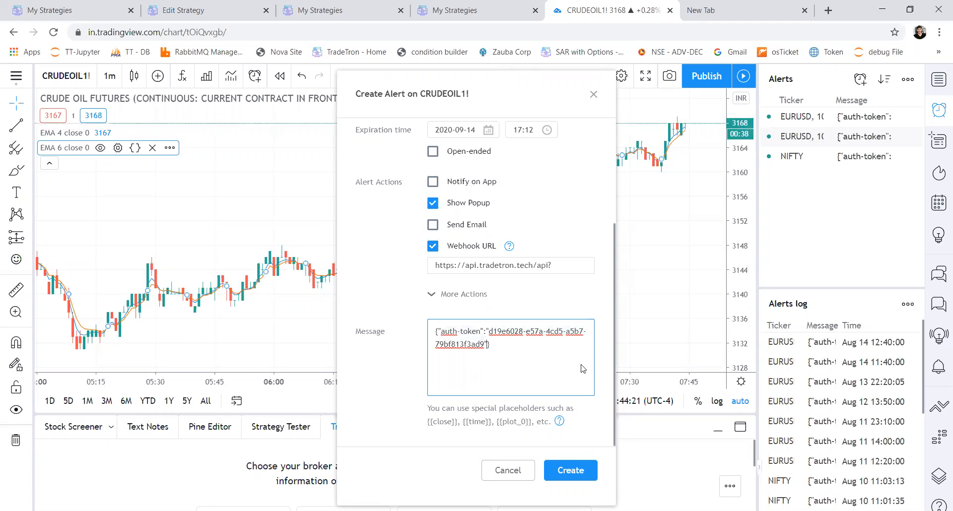
pyautogui.write(',')
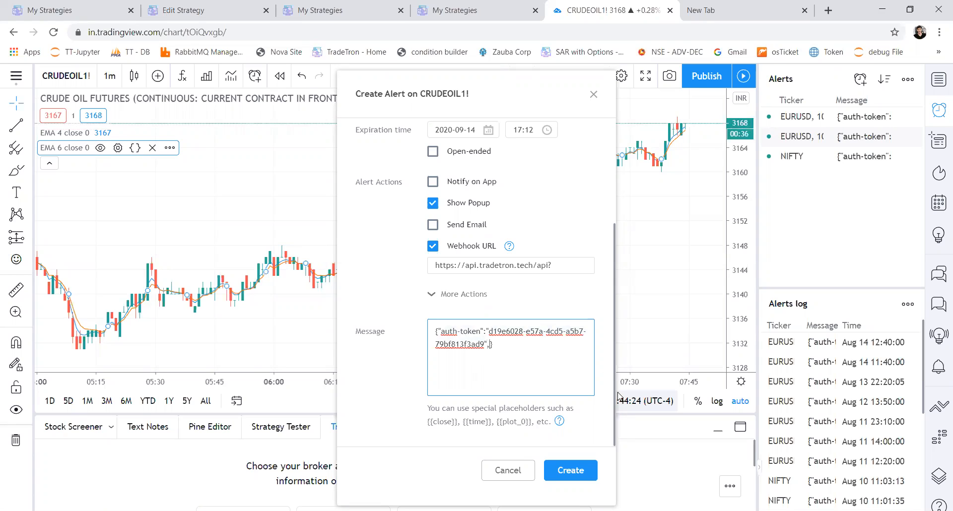
# Following the API link's key part, add "key":"crude" and a comma to the alert message.
pyautogui.click(711, 18)
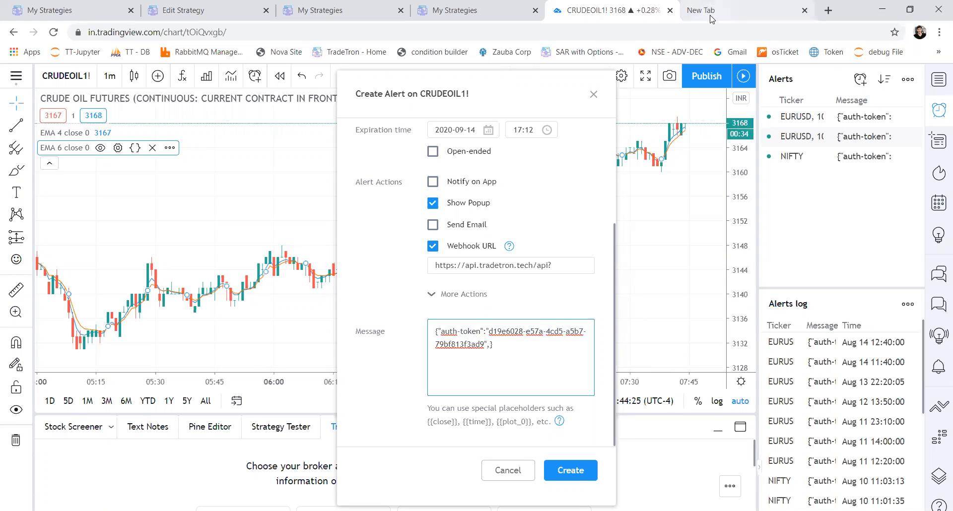
pyautogui.moveTo(417, 33); pyautogui.dragTo(430, 33)
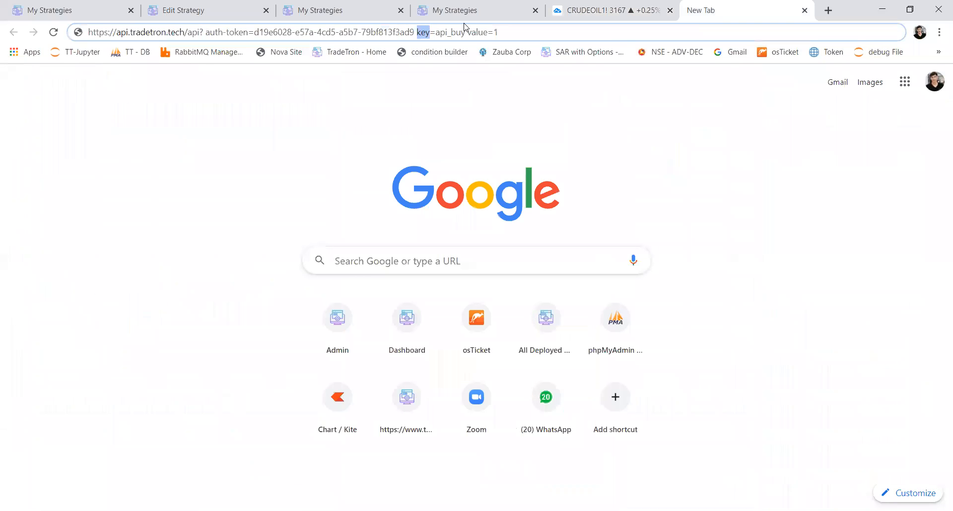
pyautogui.hotkey('ctrl', 'shift', 'Tab')
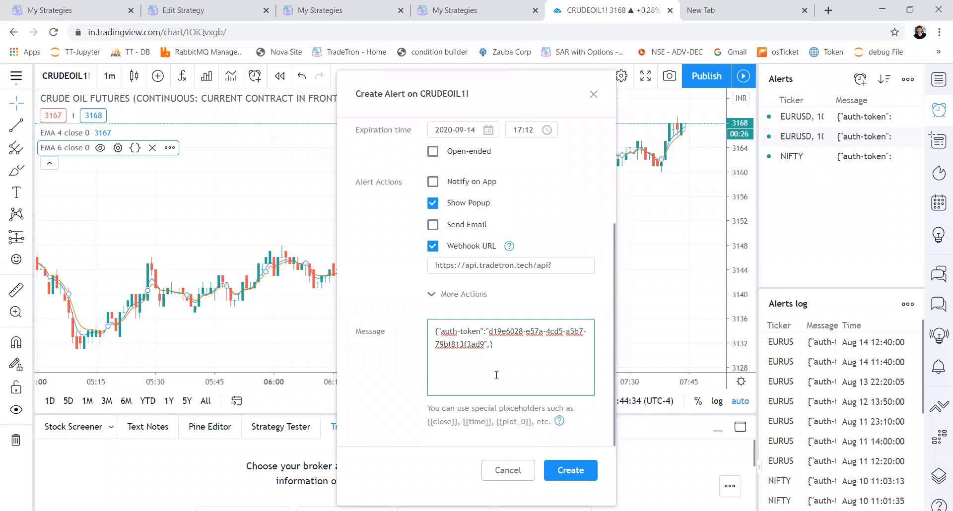
pyautogui.write('key')
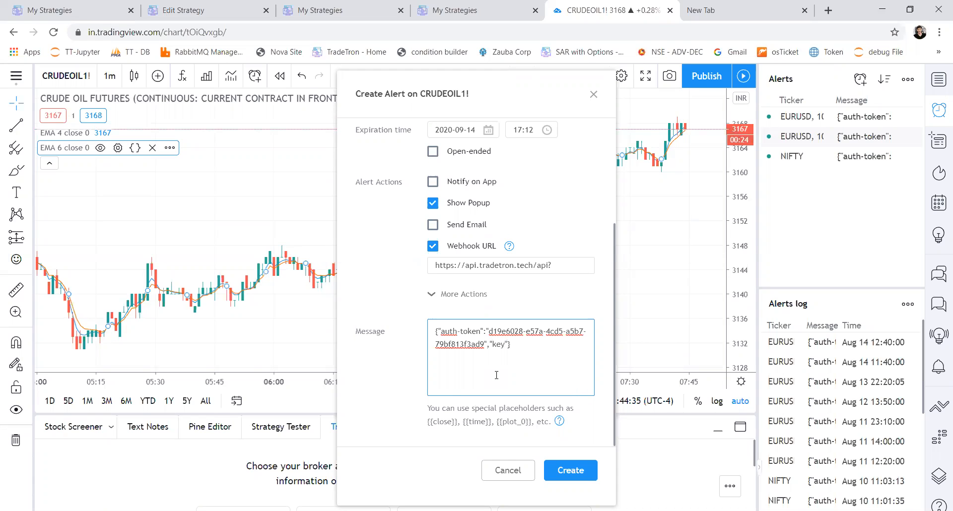
pyautogui.write('":"crude","')
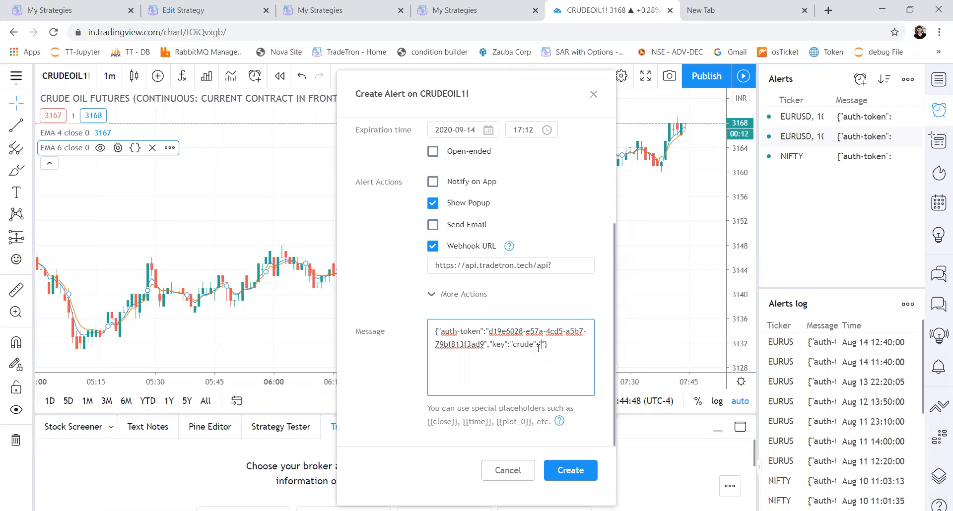
# Complete the alert message's JSON with the pair "value":"1".
pyautogui.scroll(3, 524, 159)
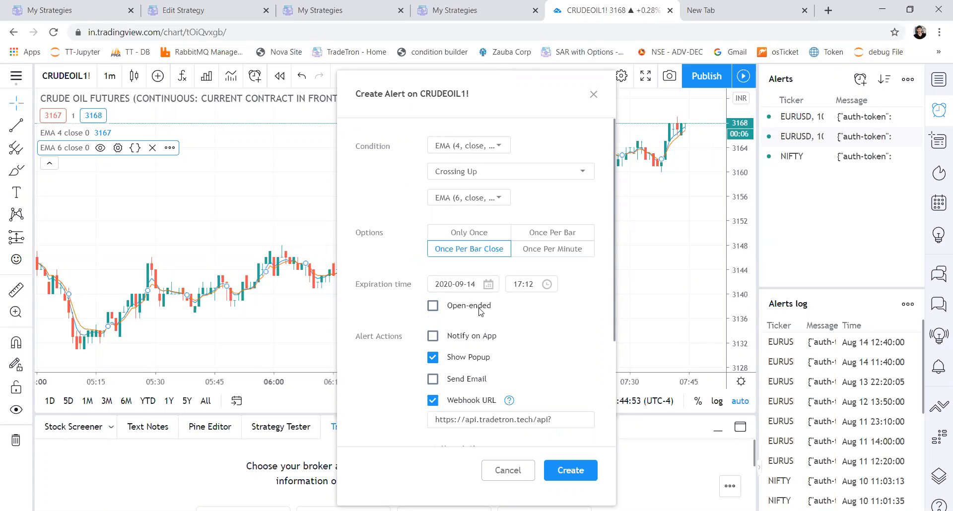
pyautogui.scroll(-3, 480, 311)
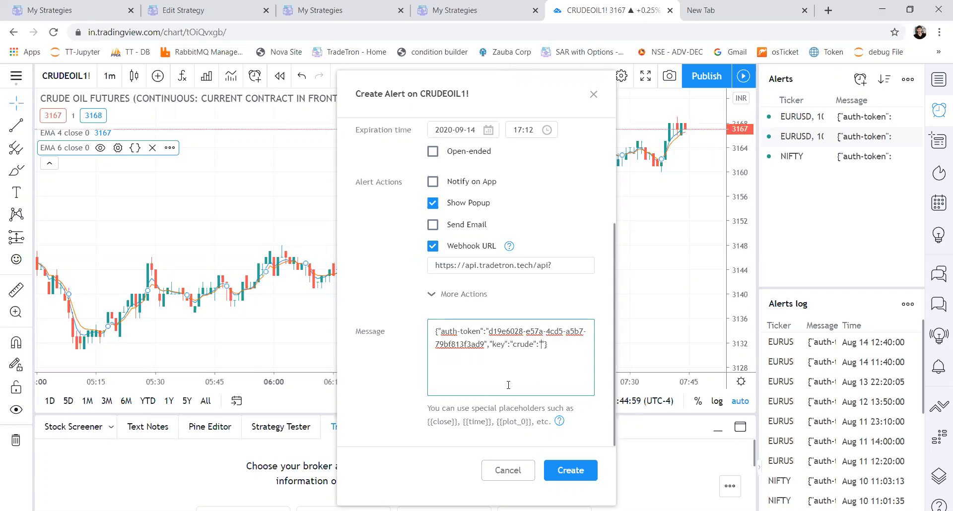
pyautogui.write('value')
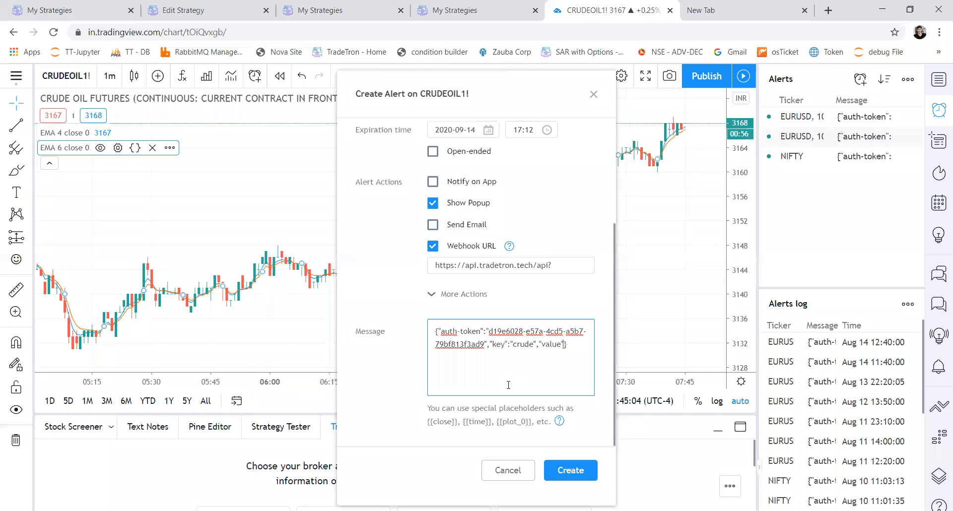
pyautogui.write(':""')
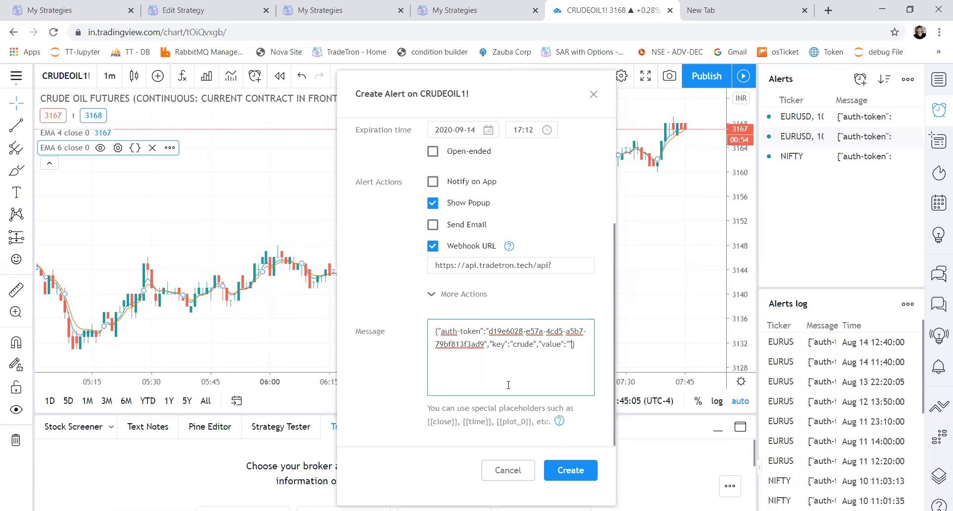
pyautogui.write('1')
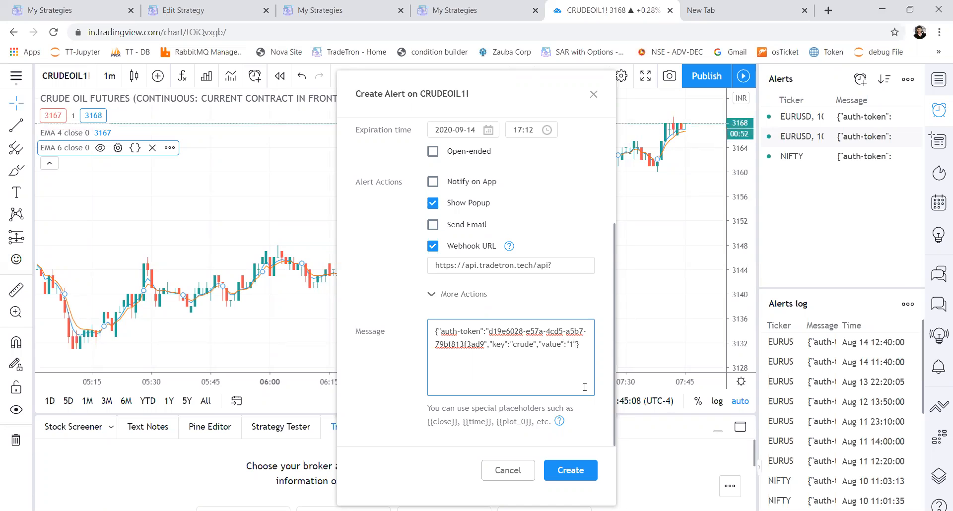
# In Tradetron's strategy editor, check the key, value and buy position of Set №1's entry against the alert message.
pyautogui.click(189, 9)
pyautogui.scroll(-10, 199, 219)
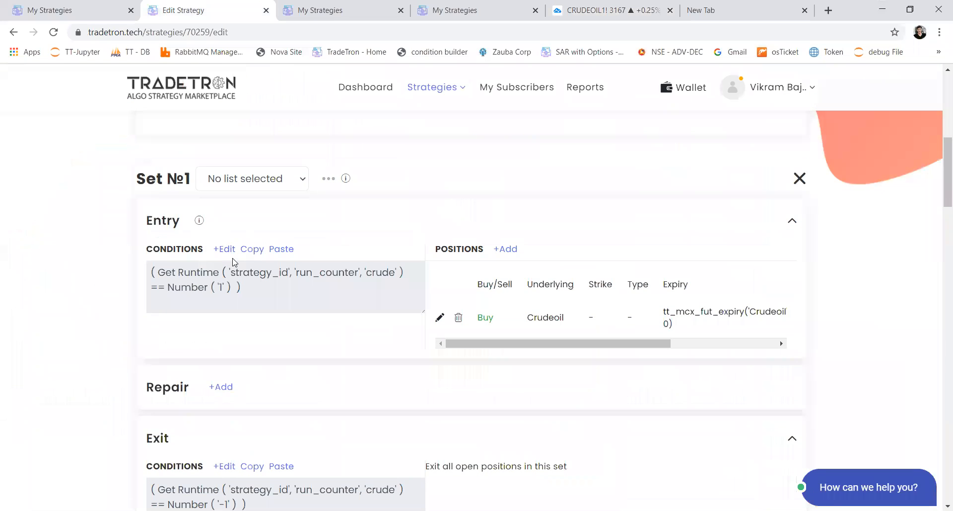
pyautogui.doubleClick(394, 266)
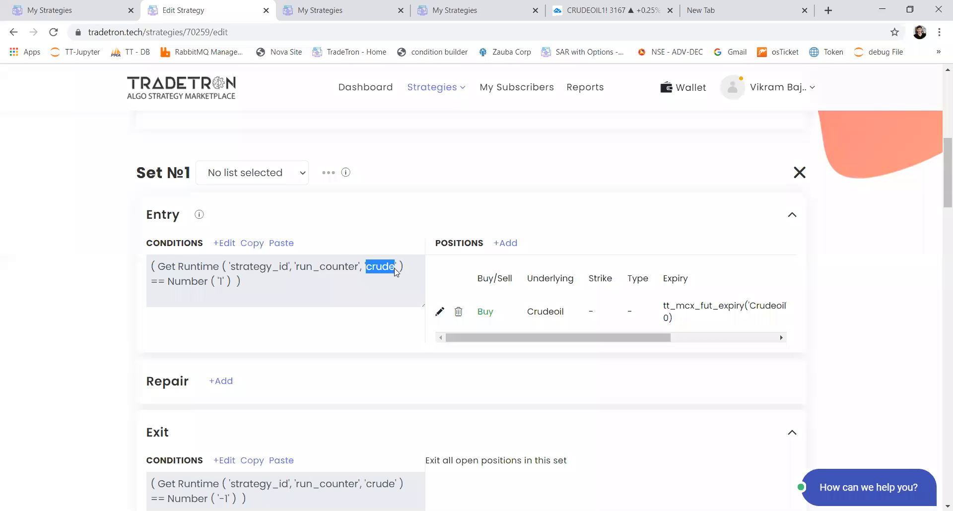
pyautogui.doubleClick(222, 282)
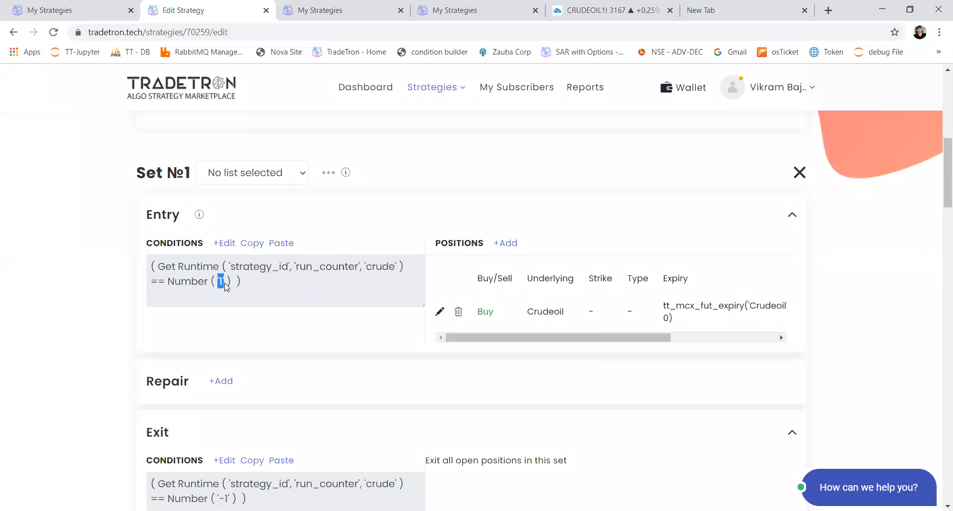
pyautogui.moveTo(477, 311); pyautogui.dragTo(494, 310)
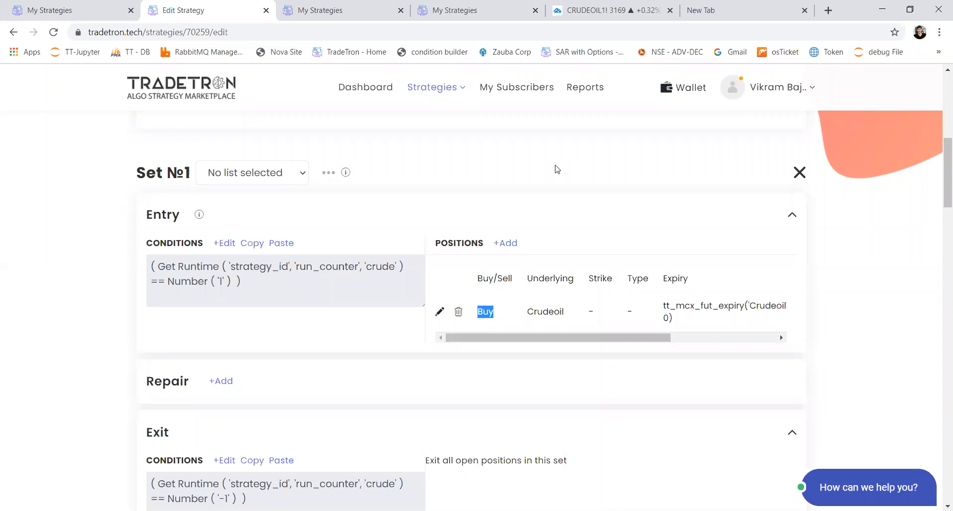
# Switch back to TradingView, review the alert's JSON message and webhook URL, and create the CRUDEOIL1! alert.
pyautogui.hotkey('ctrl', '5')
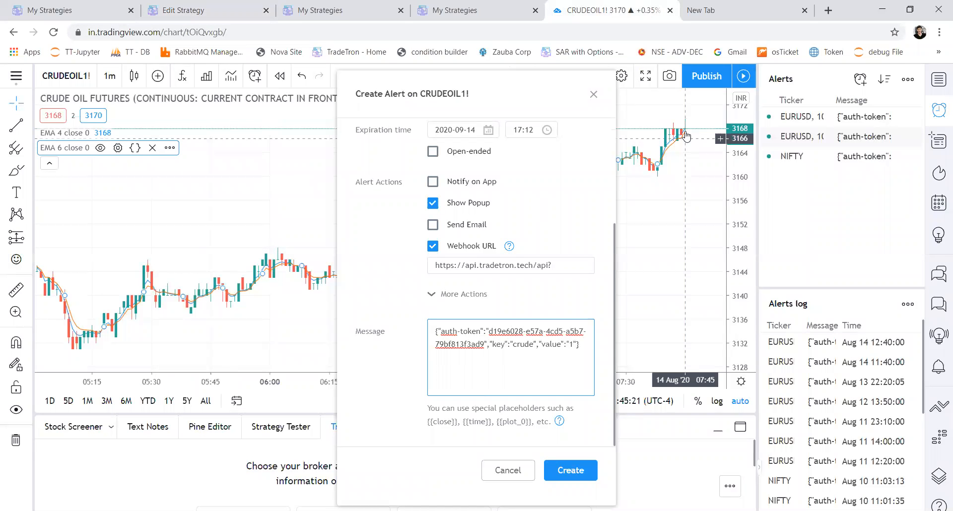
pyautogui.moveTo(436, 328); pyautogui.dragTo(575, 351)
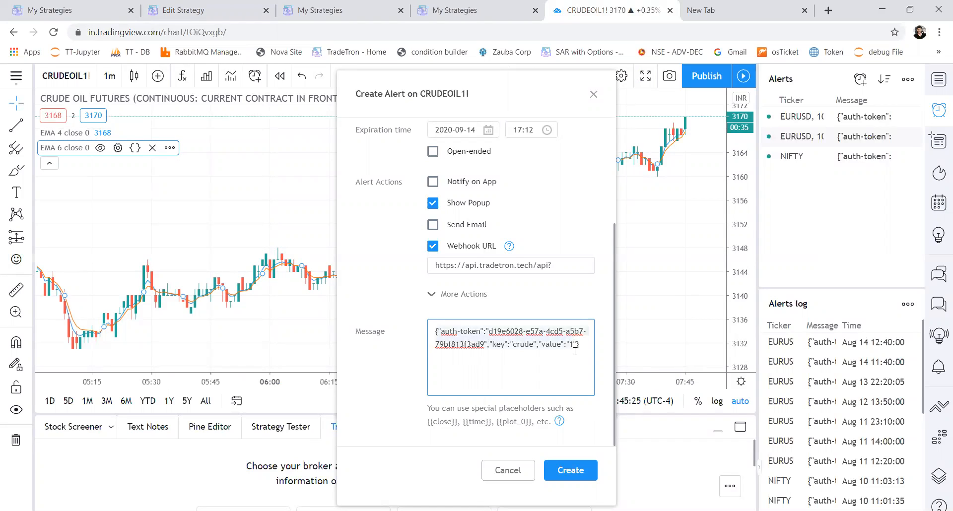
pyautogui.click(571, 266)
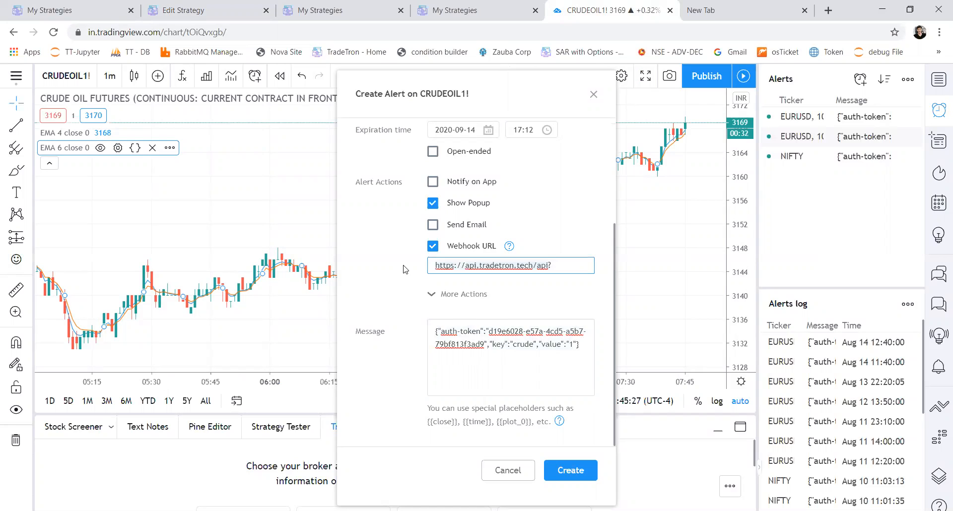
pyautogui.click(556, 468)
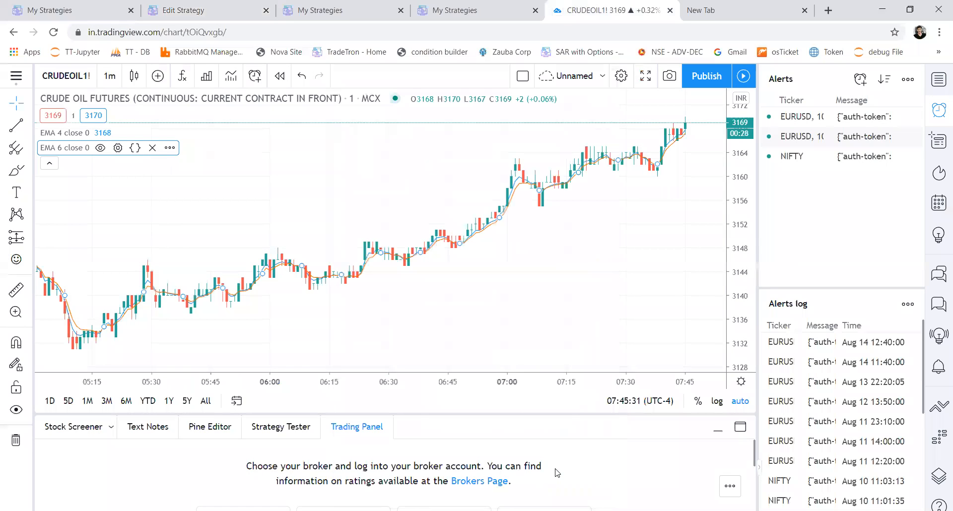
# Clone the new CRUDEOIL1! alert in the alerts list.
pyautogui.scroll(3, 601, 236)
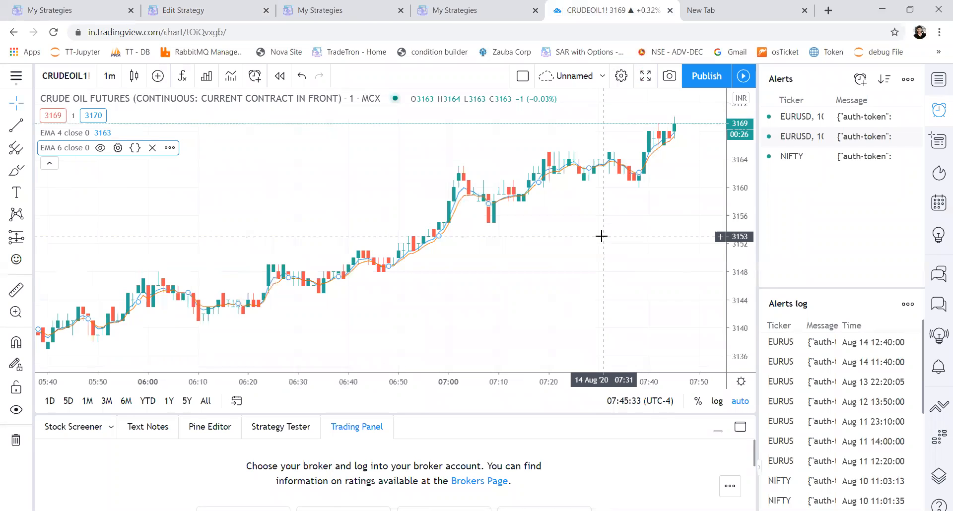
pyautogui.scroll(-3, 602, 237)
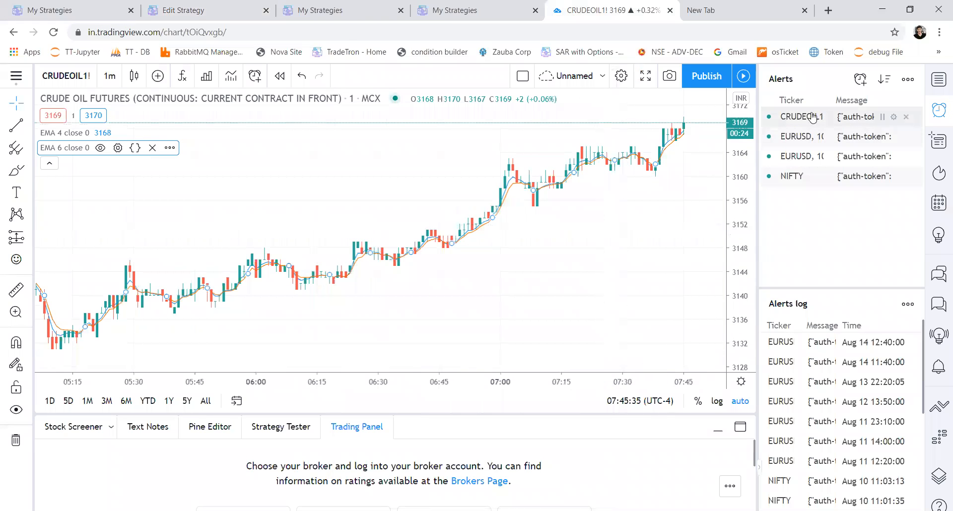
pyautogui.moveTo(805, 117)
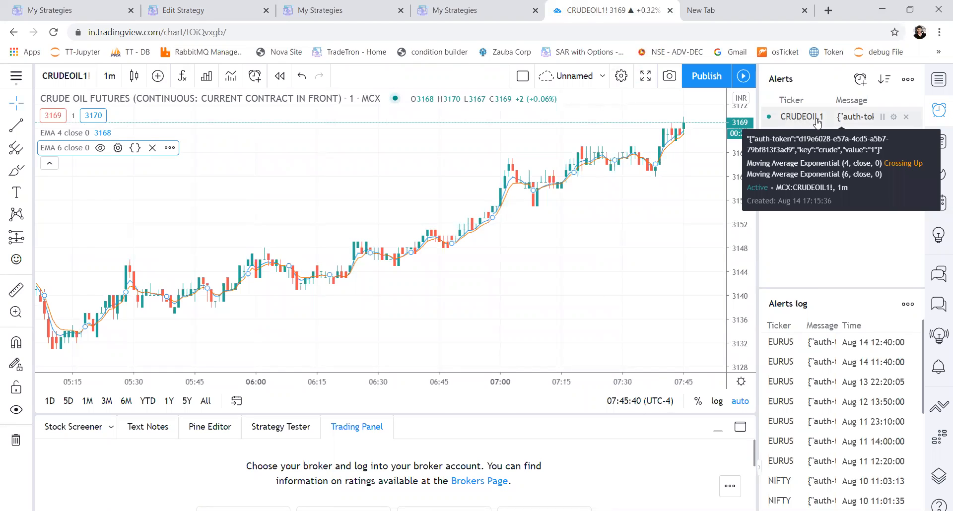
pyautogui.rightClick(787, 125)
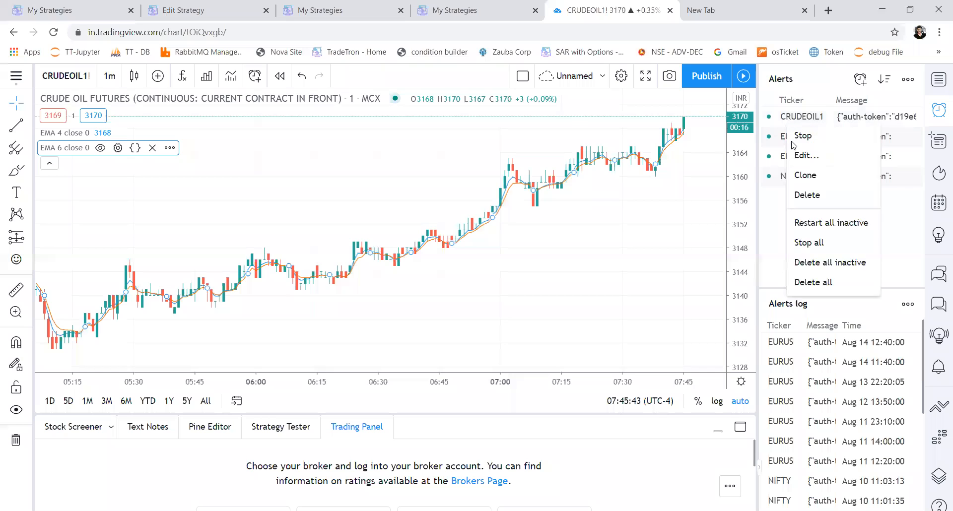
pyautogui.click(794, 191)
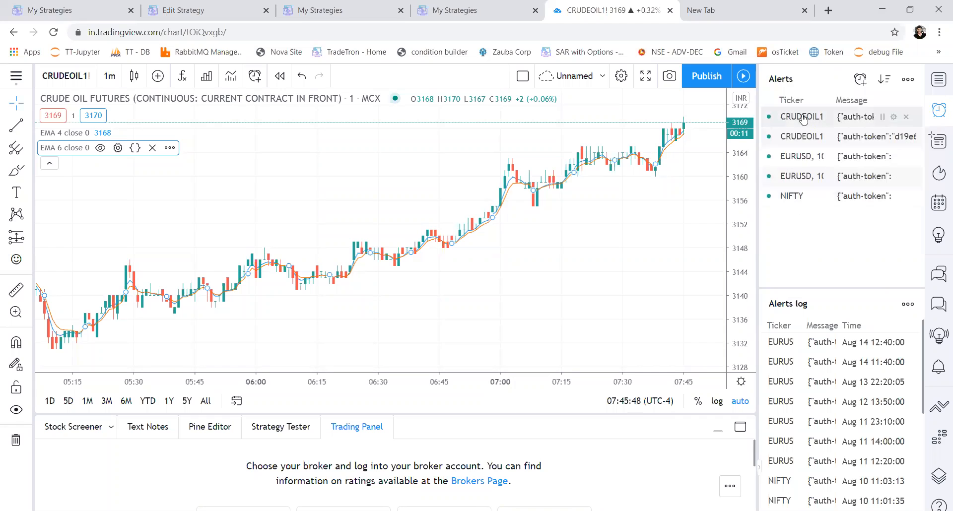
# Edit the cloned alert's condition to EMA (6, close, 0) Crossing Up EMA (4, close, 0).
pyautogui.click(893, 117)
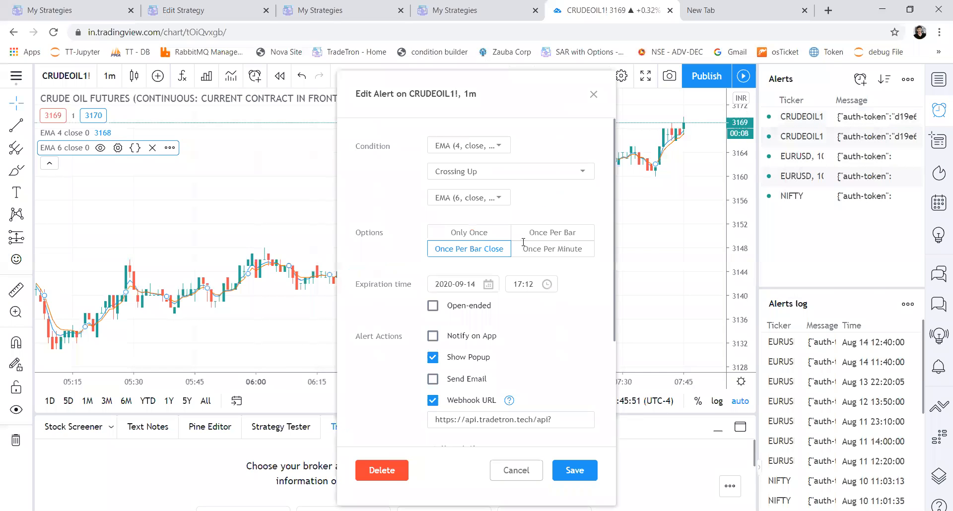
pyautogui.click(497, 151)
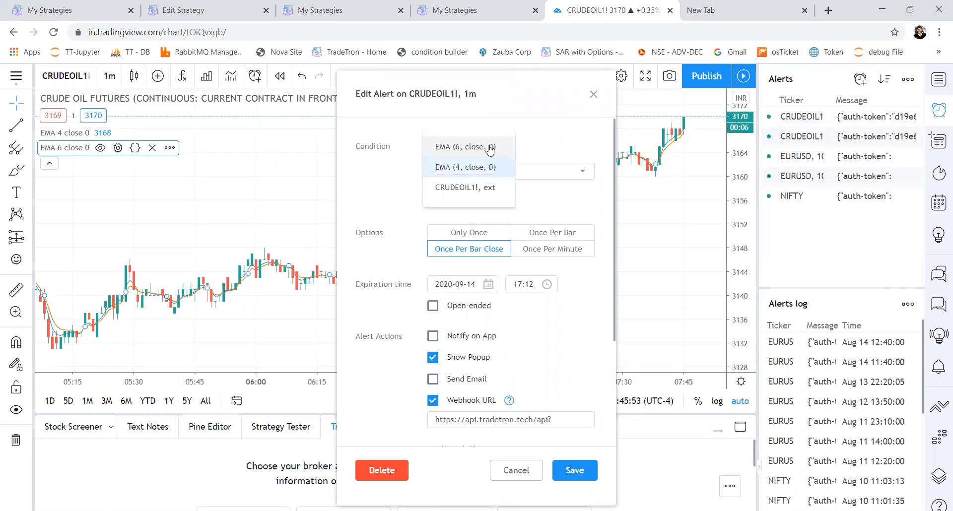
pyautogui.click(489, 163)
pyautogui.click(483, 173)
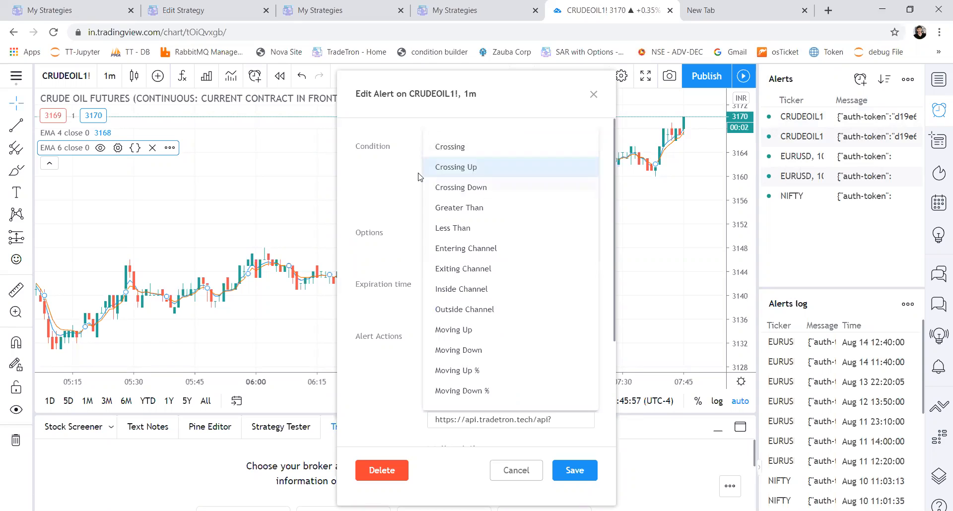
pyautogui.click(436, 170)
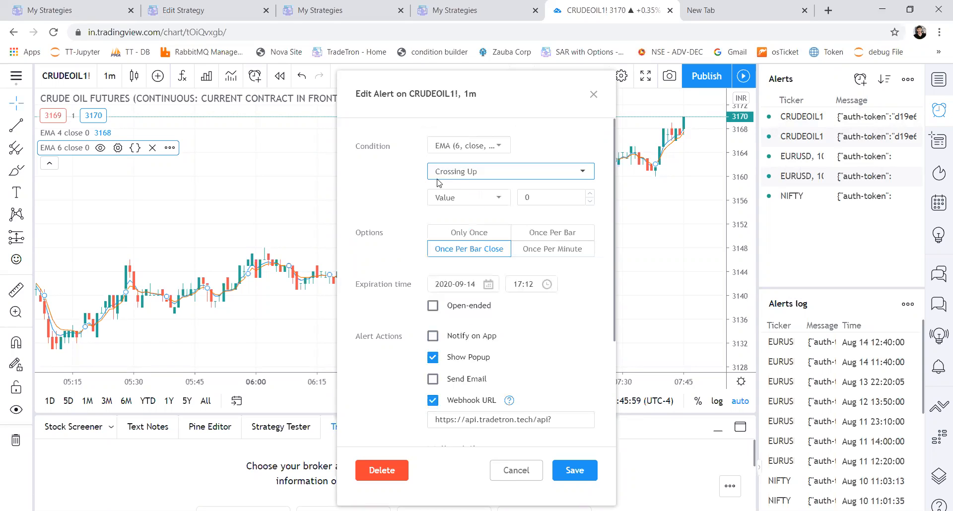
pyautogui.click(443, 197)
pyautogui.click(445, 219)
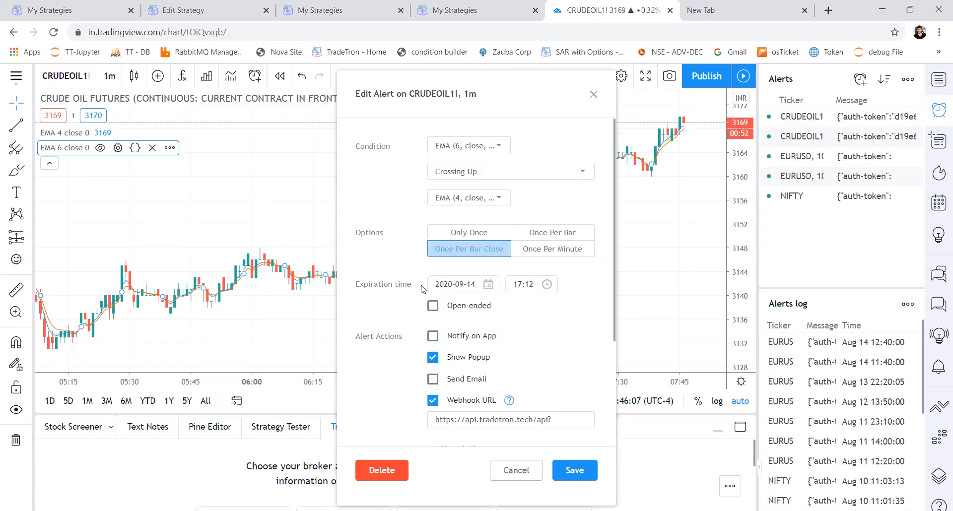
# Change the value in the cloned alert's JSON message to "-1", keeping the key "crude".
pyautogui.scroll(-3, 400, 298)
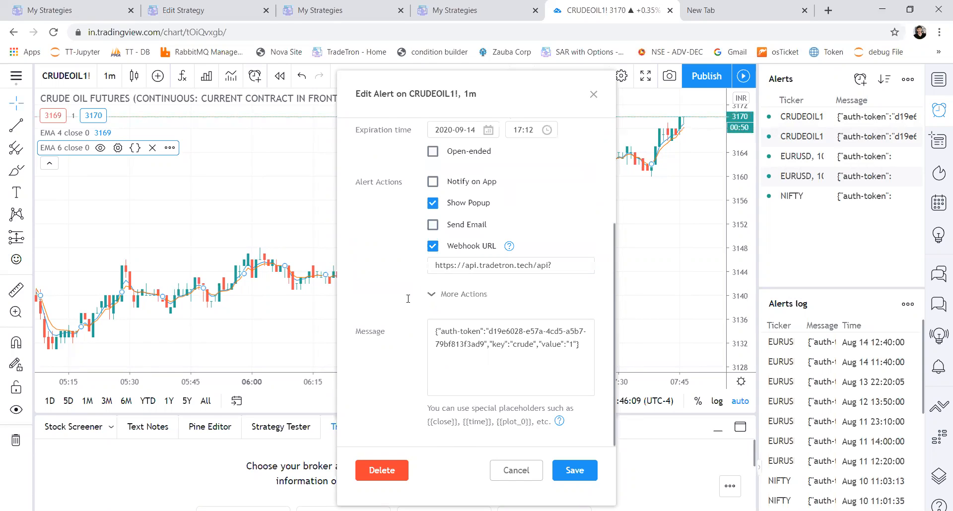
pyautogui.click(571, 344)
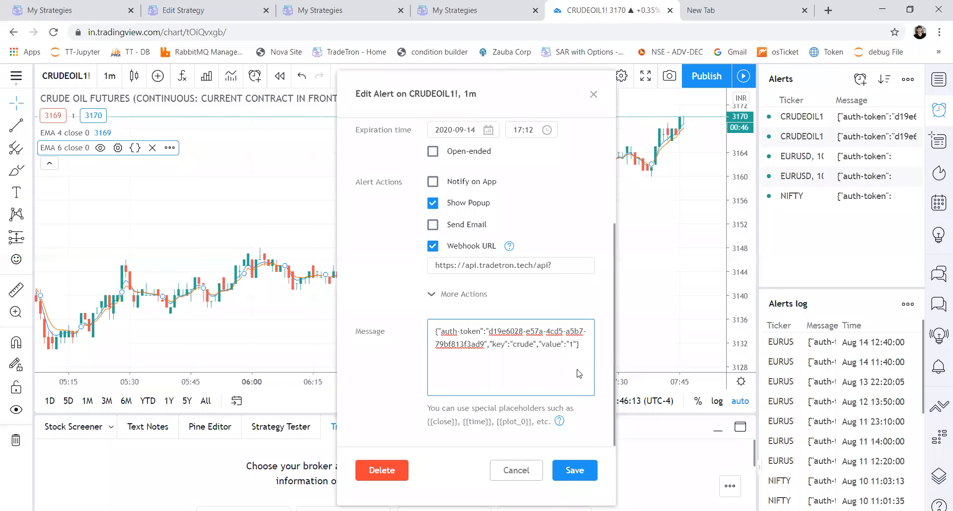
pyautogui.write('-')
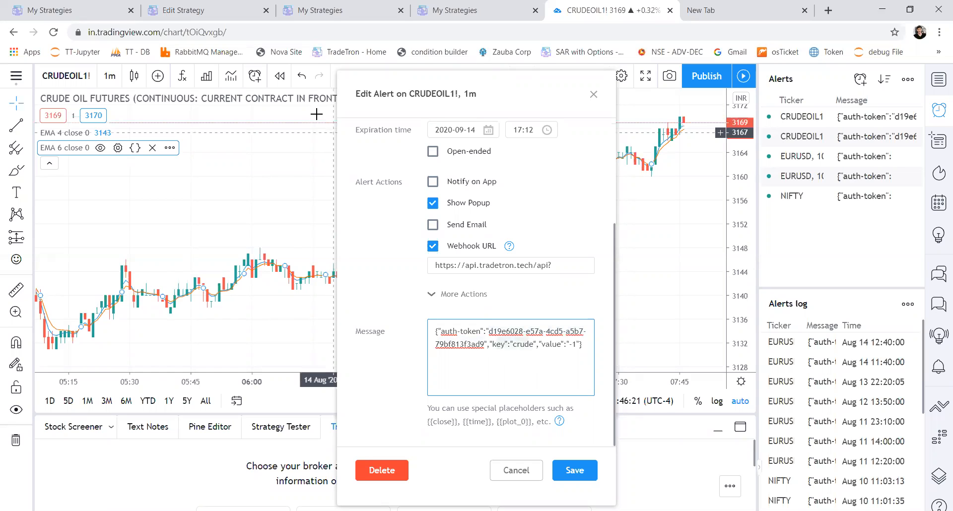
# Check the key and value in Set №2's entry condition in Tradetron, and save the cloned alert in TradingView.
pyautogui.click(204, 10)
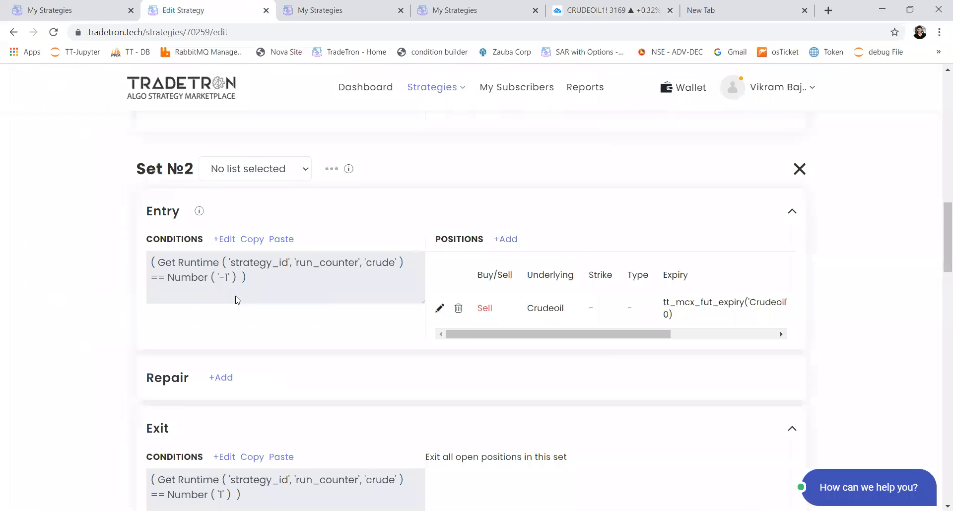
pyautogui.scroll(-2, 237, 300)
pyautogui.scroll(1, 235, 300)
pyautogui.moveTo(366, 218); pyautogui.dragTo(397, 218)
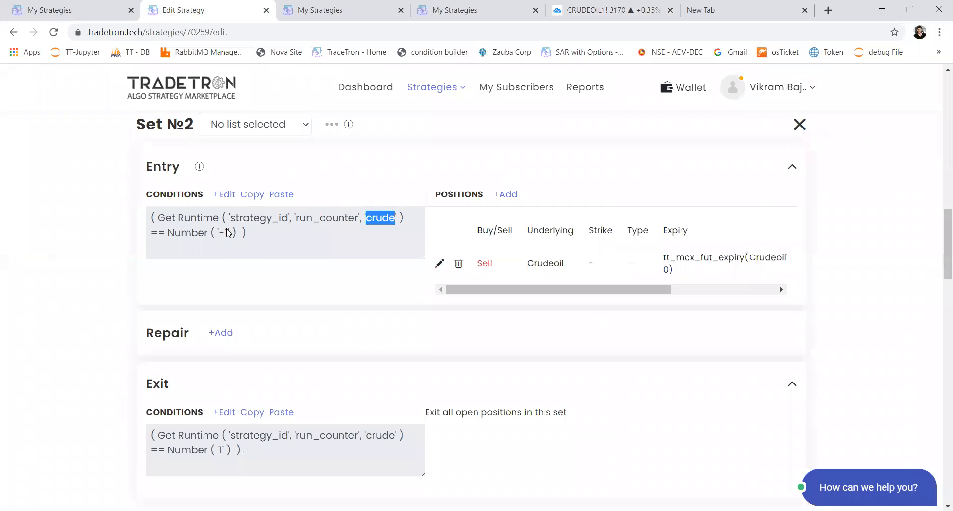
pyautogui.moveTo(228, 232); pyautogui.dragTo(220, 231)
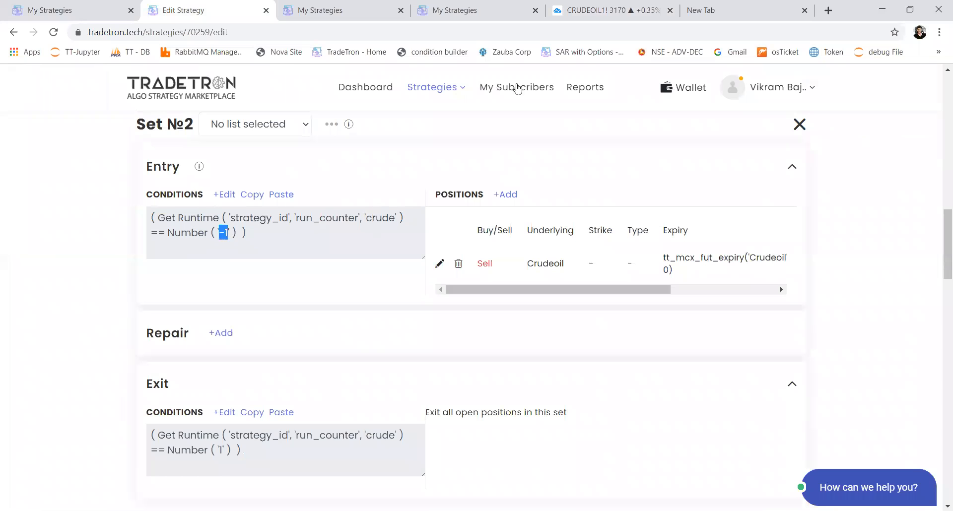
pyautogui.click(611, 10)
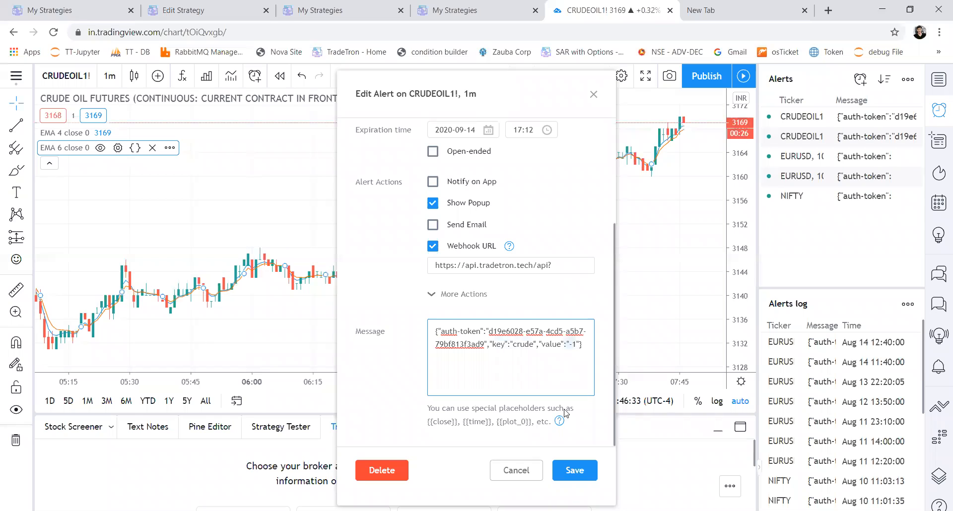
pyautogui.click(576, 475)
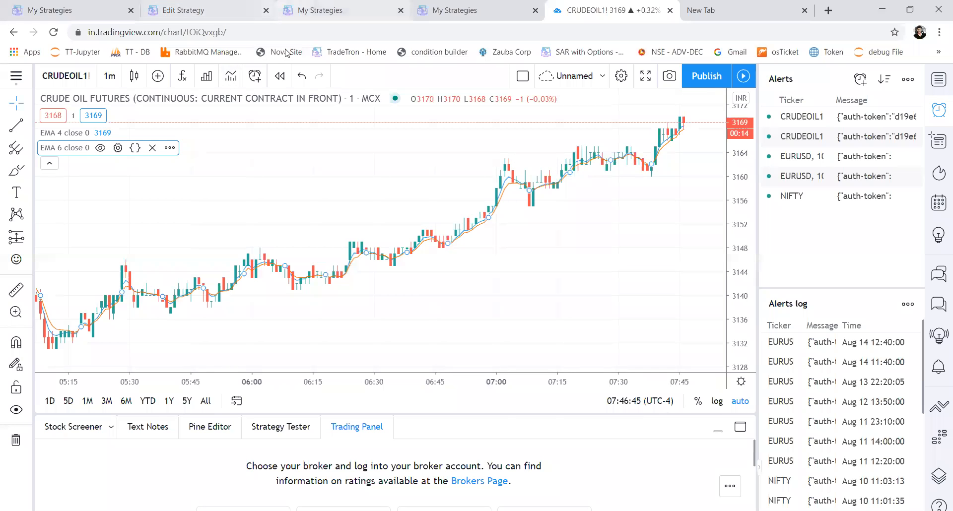
# Switch to Tradetron, close the spare My Strategies page and dismiss the API link message on the other one.
pyautogui.click(310, 11)
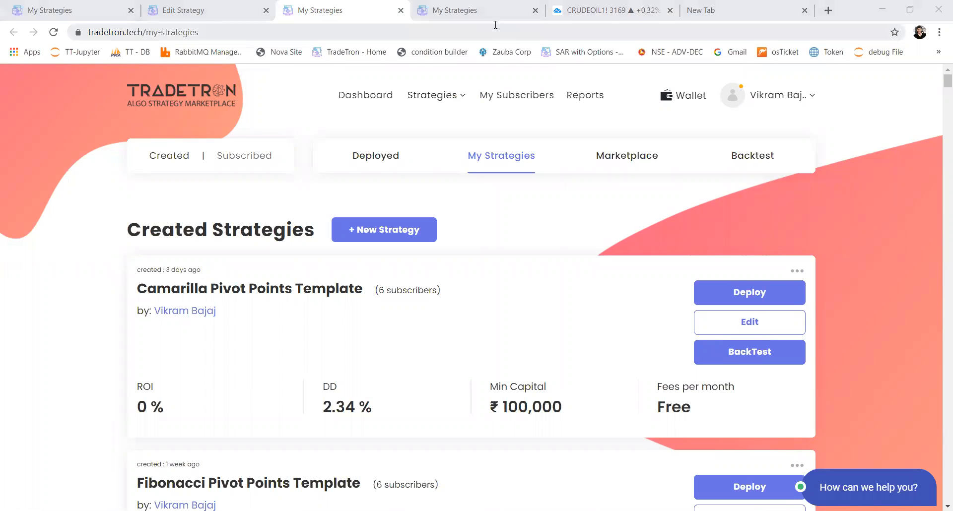
pyautogui.click(401, 10)
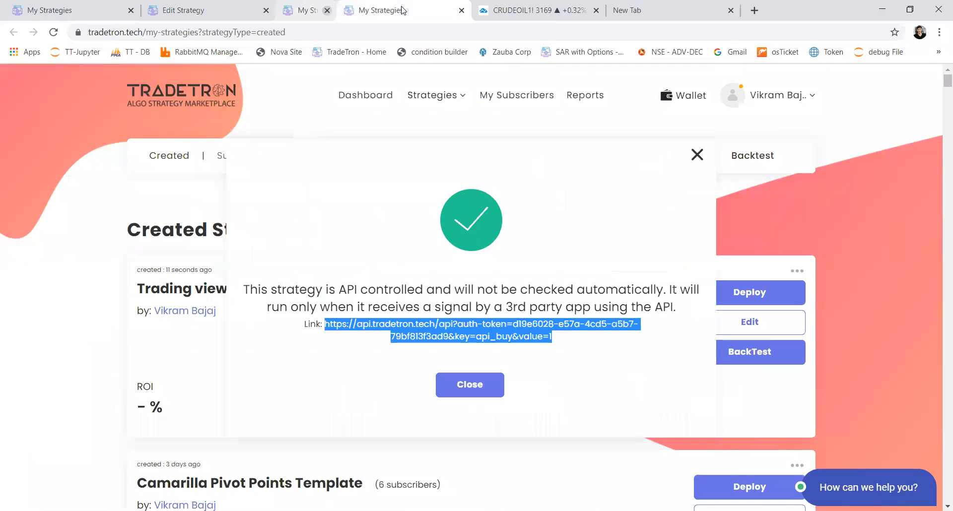
pyautogui.click(696, 155)
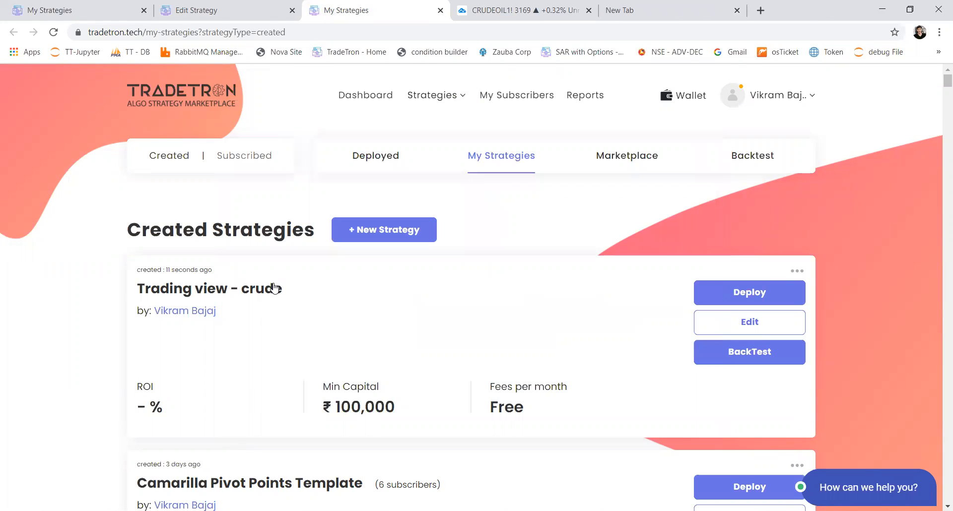
# Open the deployment settings for the "Trading view - crude" strategy and view the multiplier options.
pyautogui.click(746, 296)
pyautogui.click(461, 212)
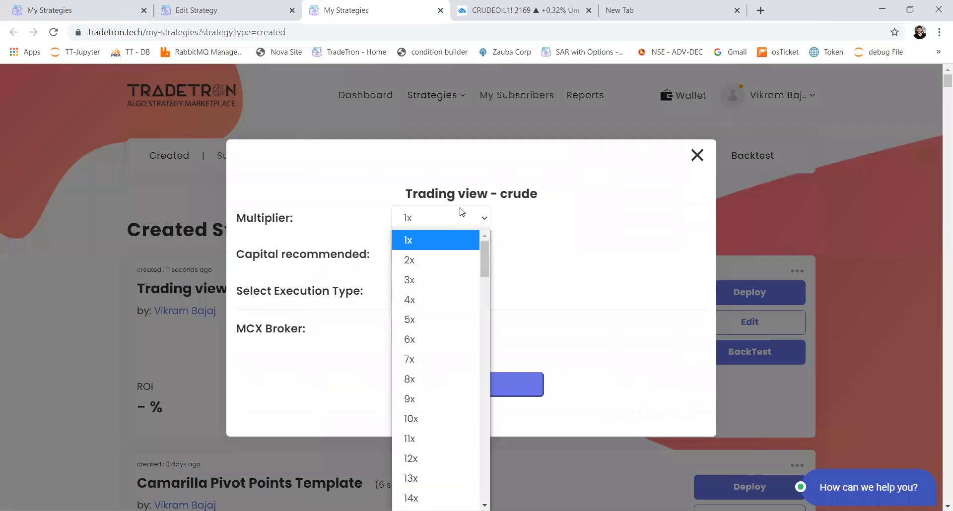
pyautogui.click(461, 212)
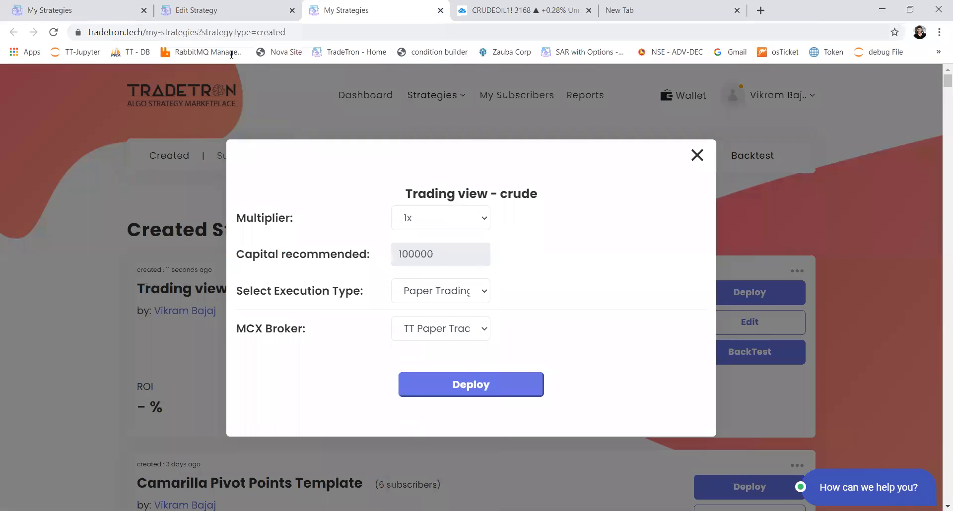
# Check the lot quantity of the Crudeoil position in Set №2's entry in the strategy editor.
pyautogui.click(214, 13)
pyautogui.moveTo(534, 291); pyautogui.dragTo(645, 297)
pyautogui.doubleClick(673, 263)
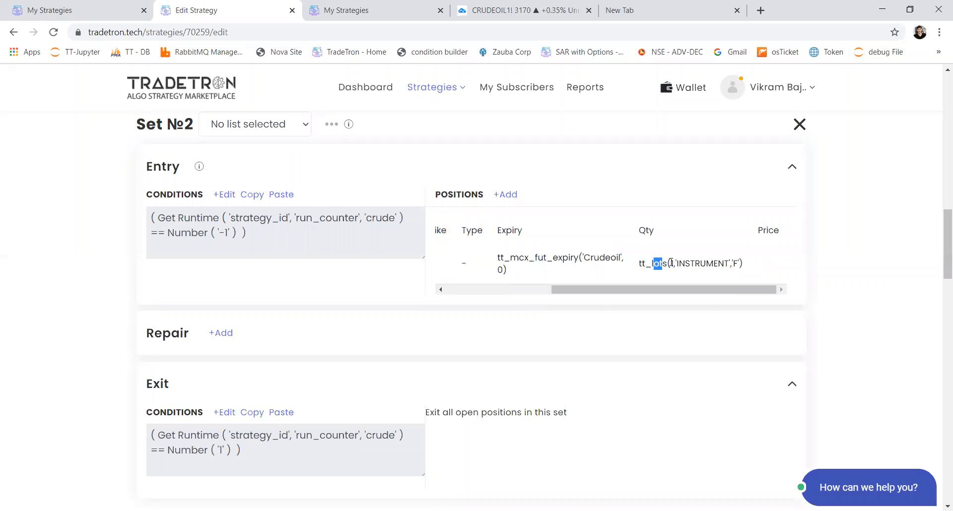
# Set the multiplier to 5x in the "Trading view - crude" deployment settings.
pyautogui.click(370, 10)
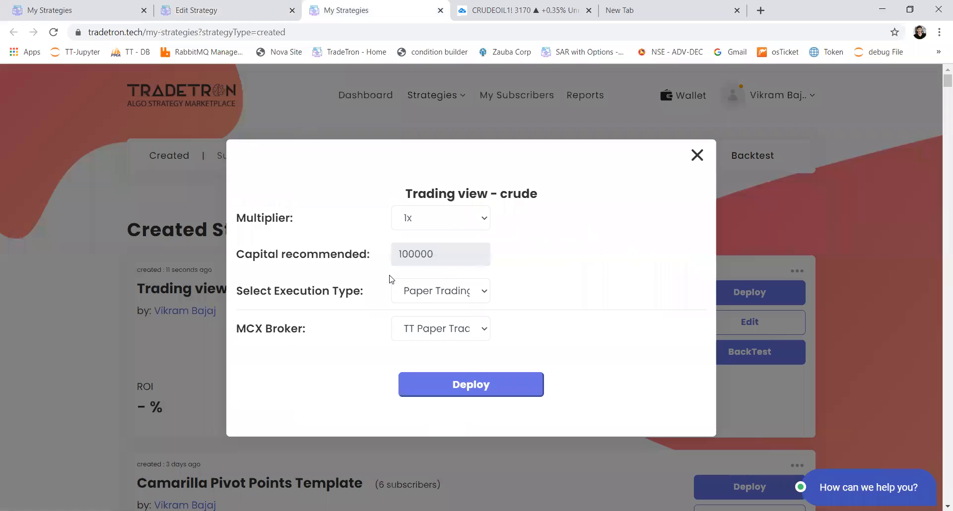
pyautogui.click(451, 227)
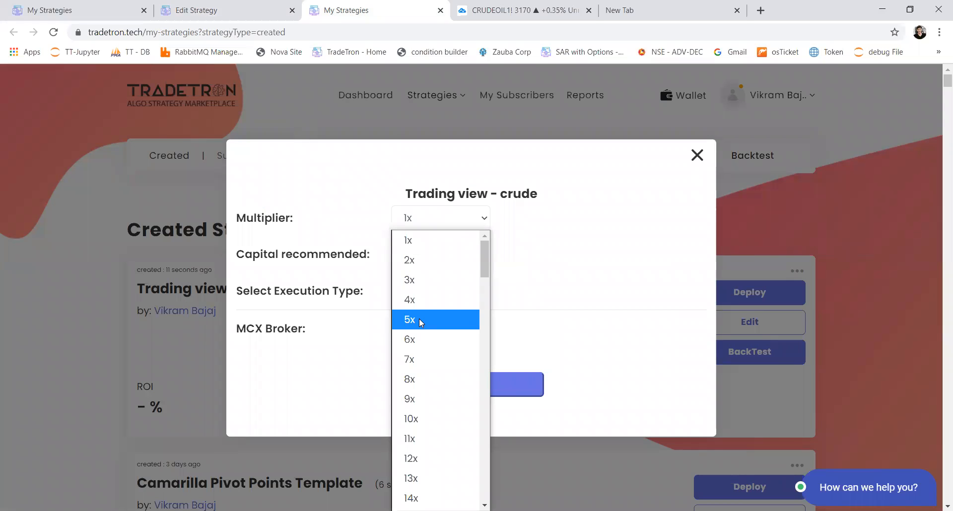
pyautogui.click(419, 319)
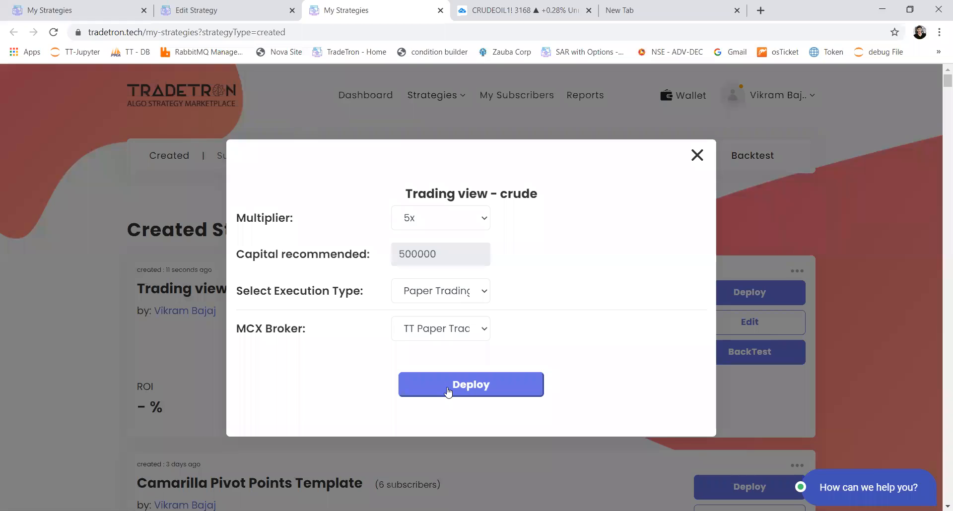
# Deploy the "Trading view - crude" strategy for paper trading and open its entry among the deployed strategies.
pyautogui.click(483, 390)
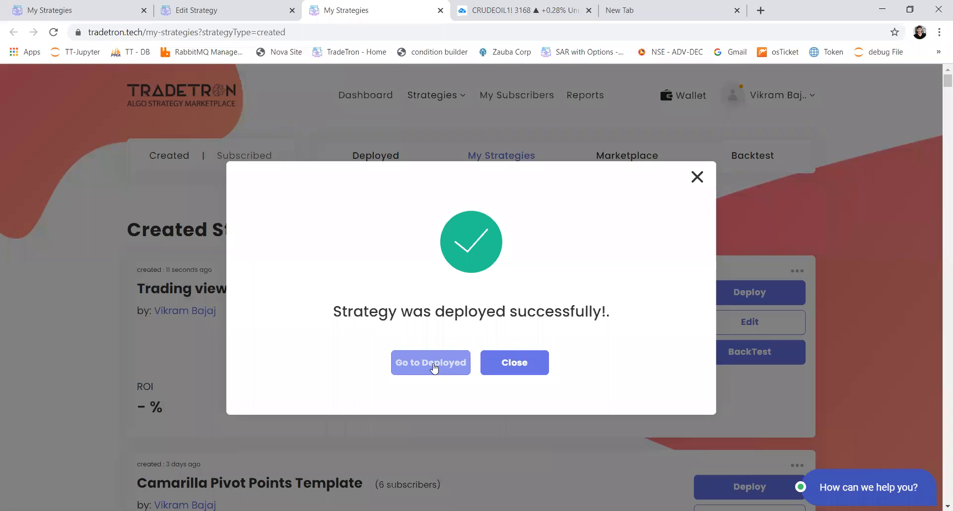
pyautogui.click(433, 367)
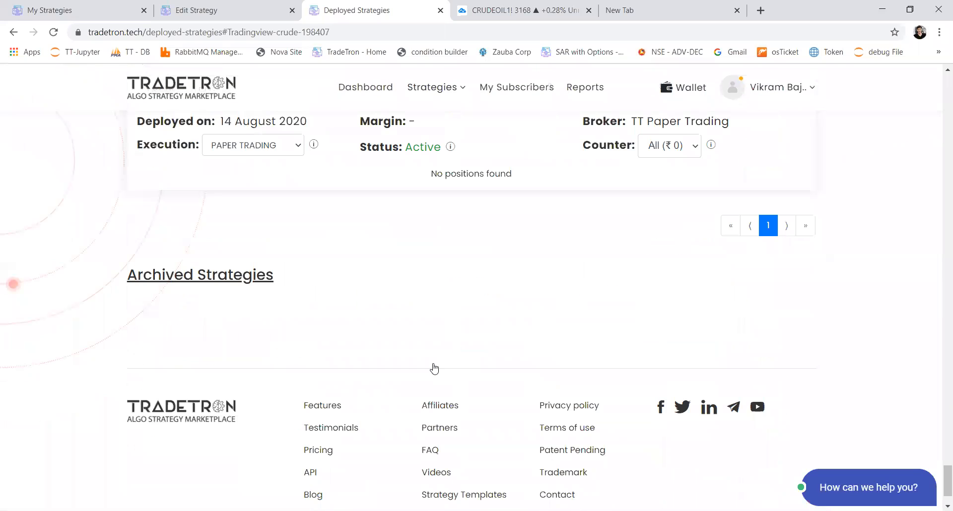
pyautogui.scroll(1, 427, 241)
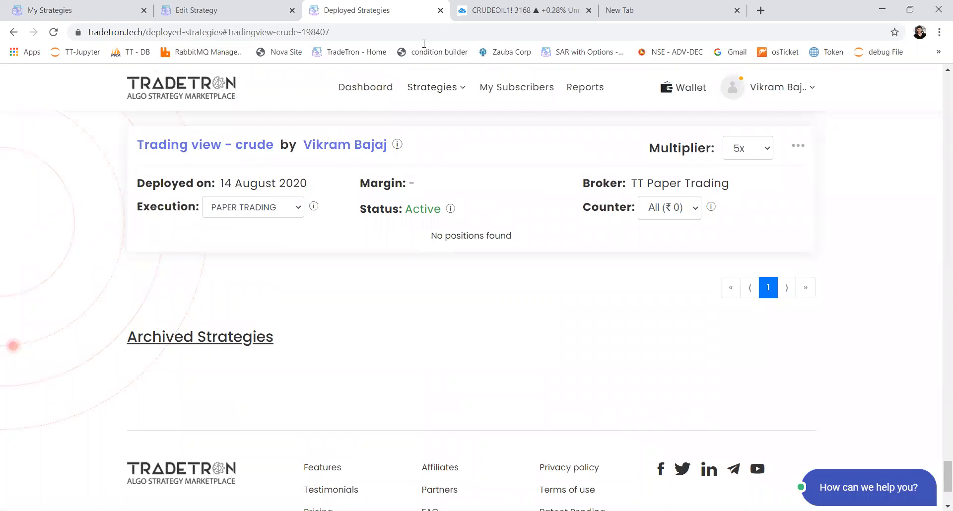
# Check the CRUDEOIL1! chart and its alerts in TradingView, and return to Tradetron's deployed strategies.
pyautogui.click(509, 9)
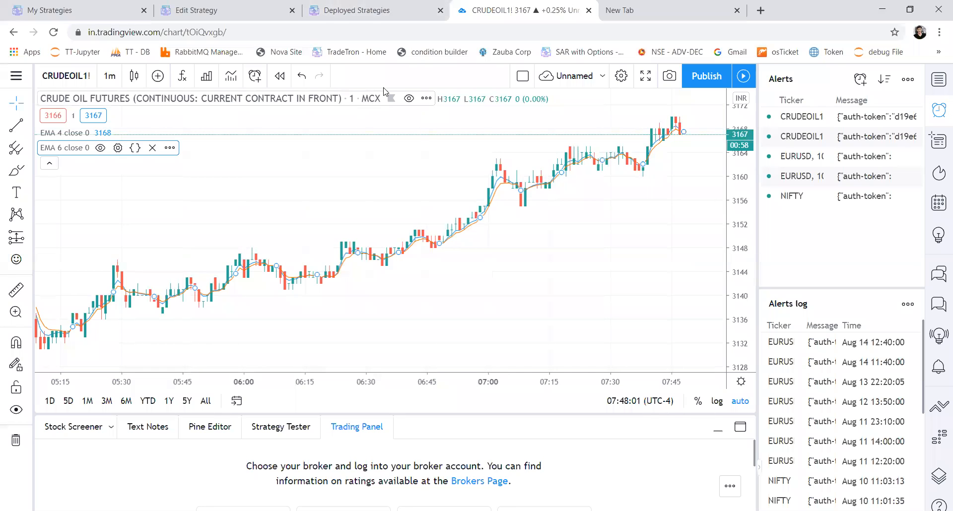
pyautogui.click(394, 9)
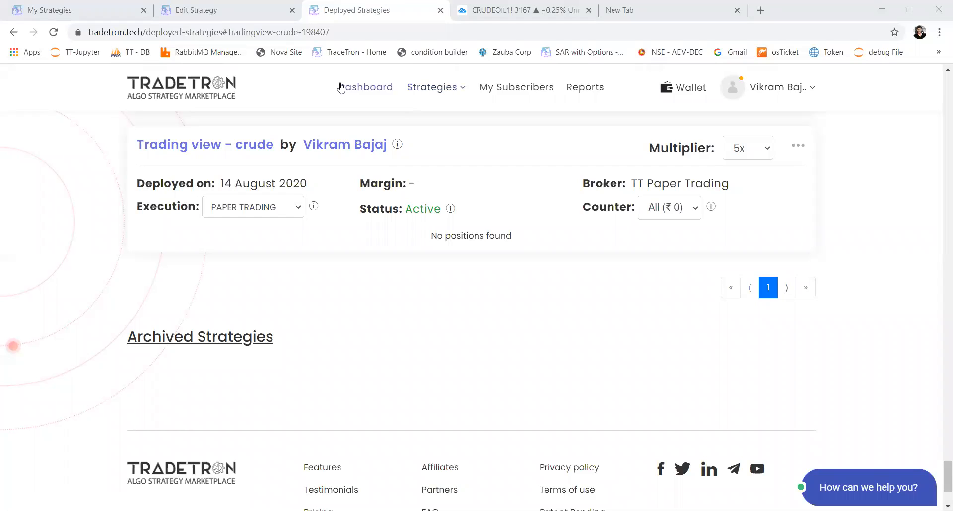
# Open Tradetron's Videos page in a new browser tab from the footer of the strategy editor.
pyautogui.click(195, 19)
pyautogui.scroll(-10, 164, 325)
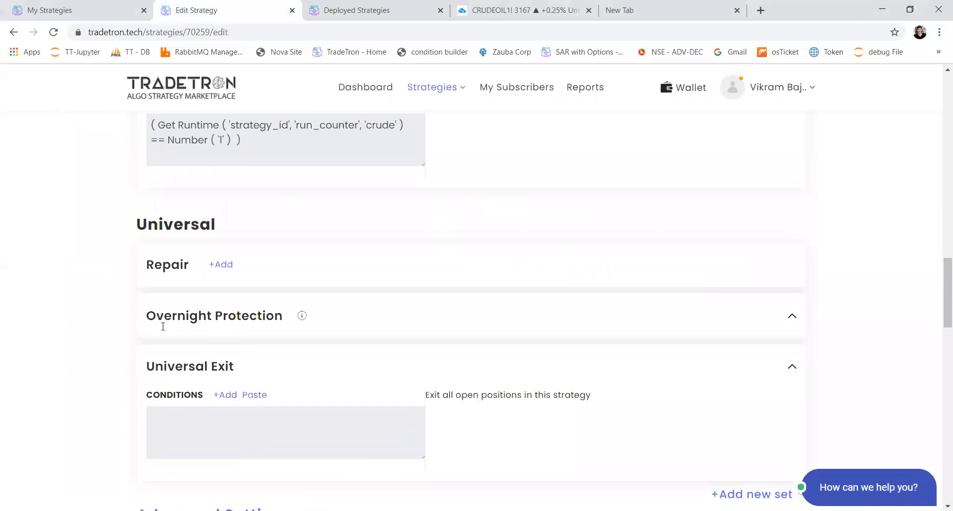
pyautogui.scroll(-5, 163, 326)
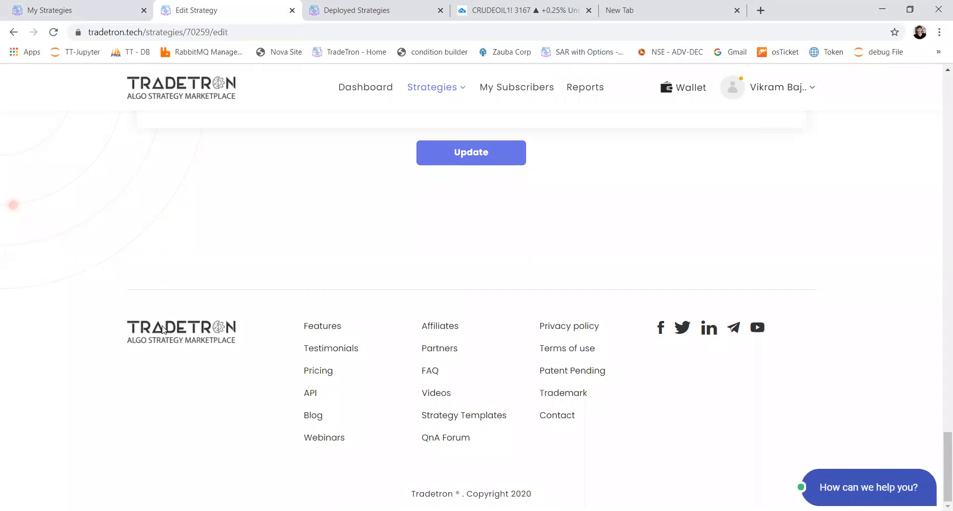
pyautogui.rightClick(435, 398)
pyautogui.click(476, 403)
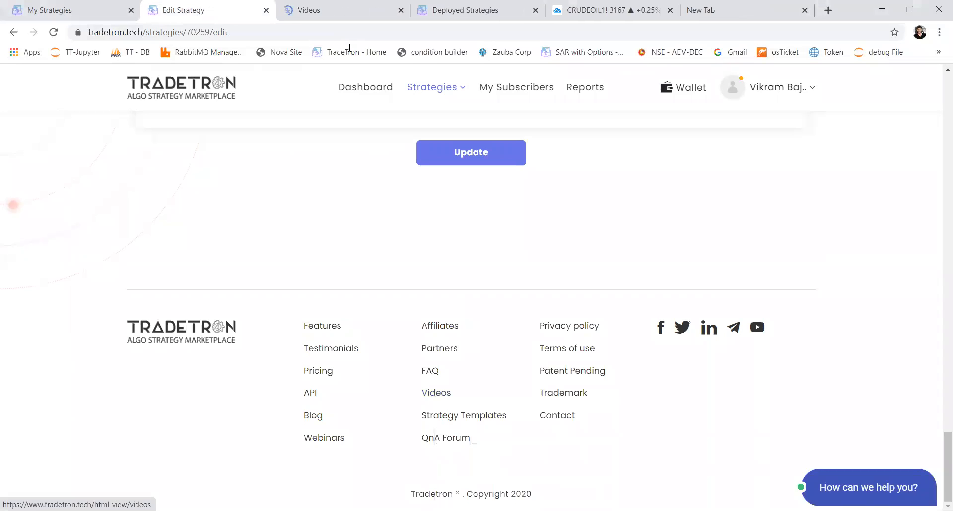
pyautogui.hotkey('ctrl', 'Tab')
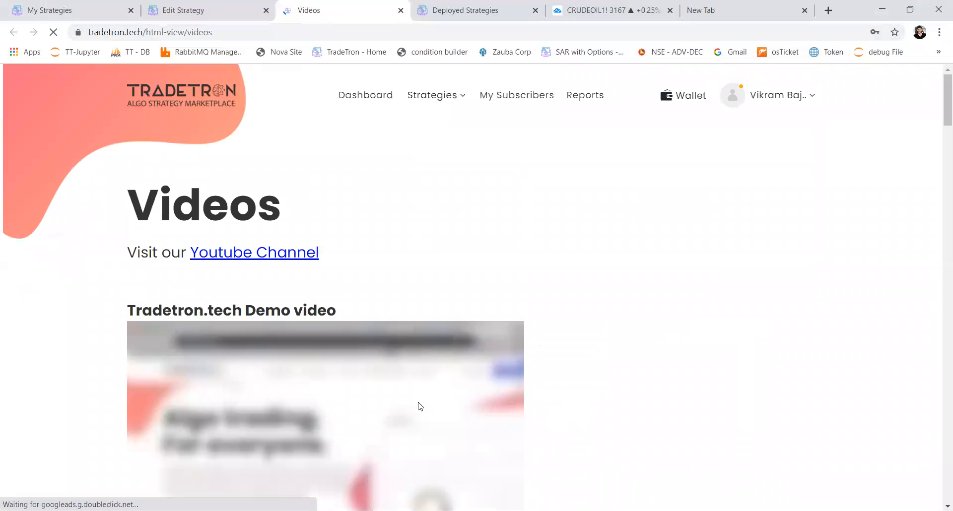
# Look through the Videos page, including the strategy creation videos on RSI, SMA and Supertrend strategies.
pyautogui.scroll(-15, 419, 406)
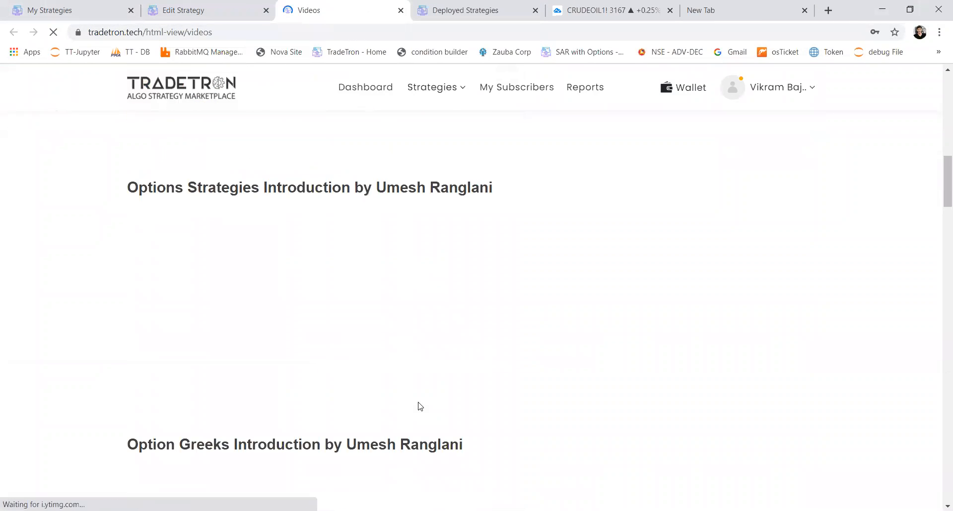
pyautogui.scroll(-18, 419, 406)
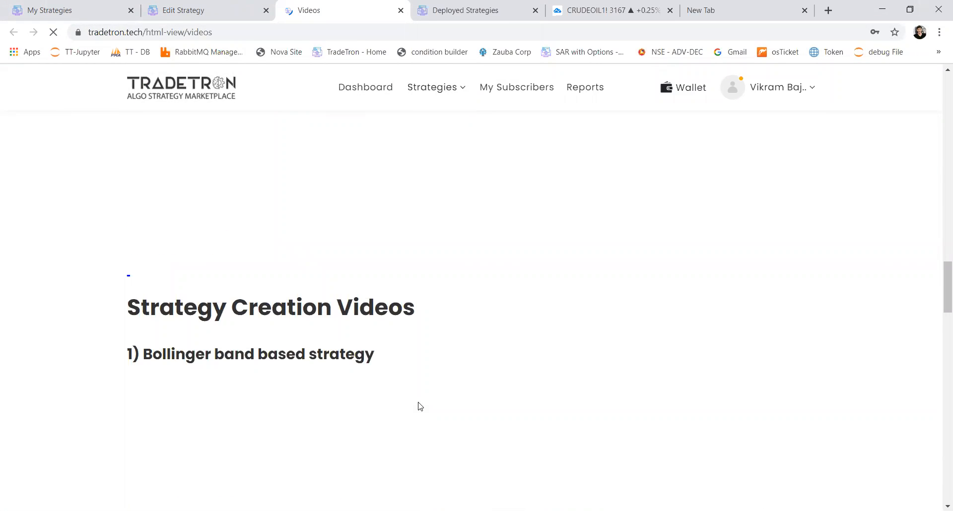
pyautogui.scroll(-6, 418, 402)
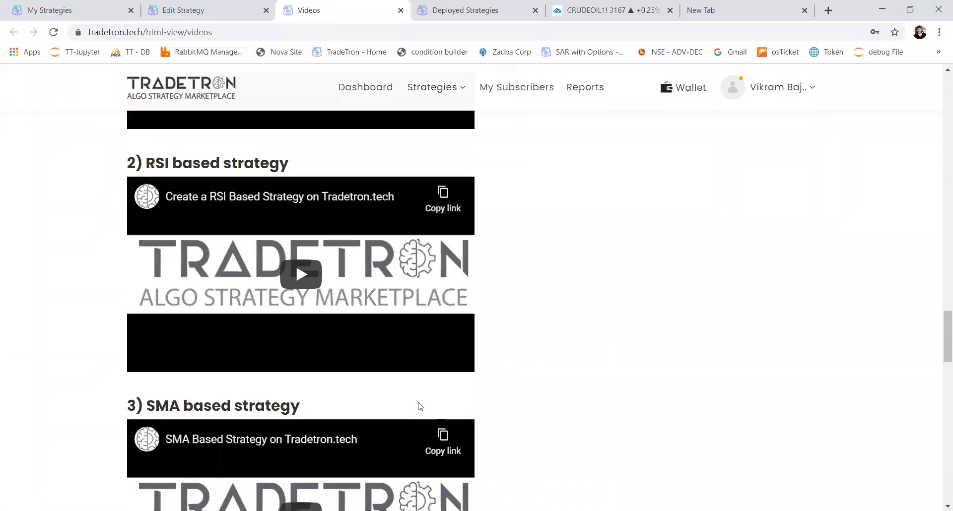
pyautogui.scroll(-6, 419, 406)
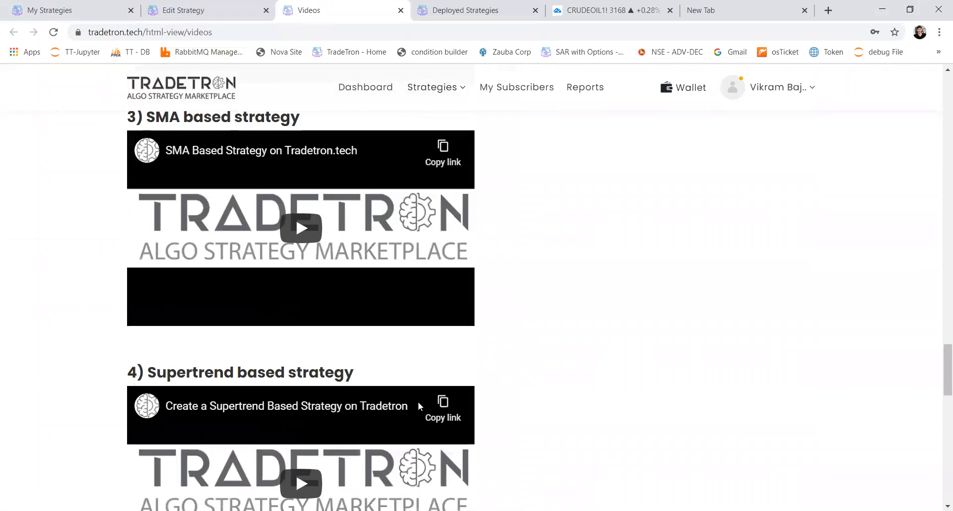
pyautogui.scroll(1, 418, 402)
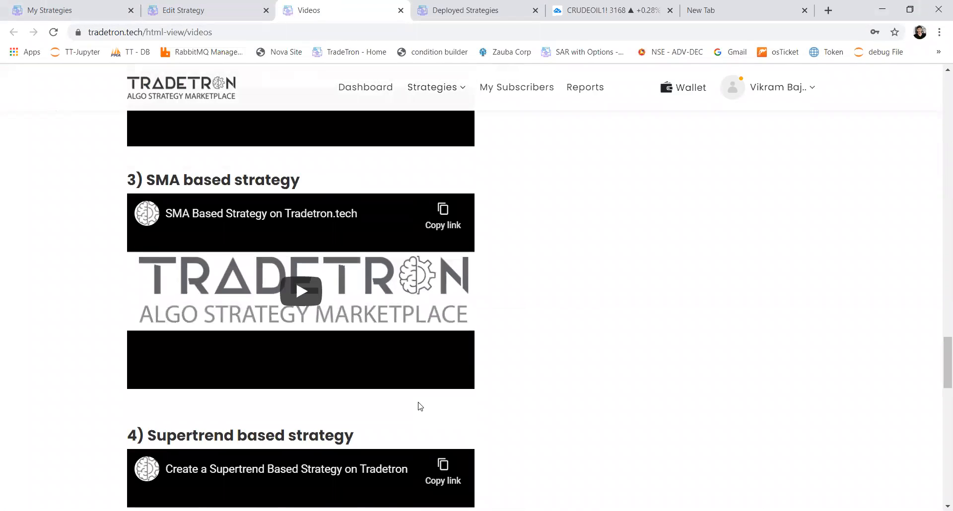
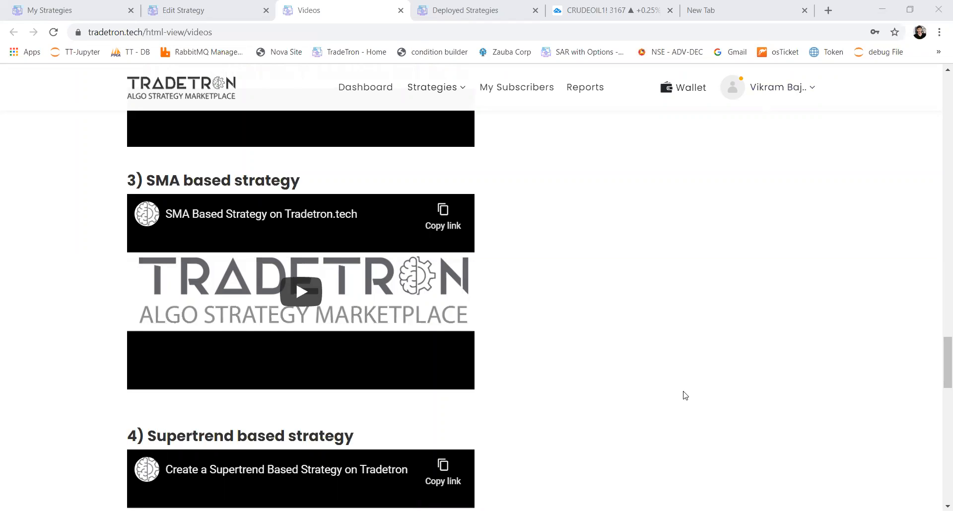
pyautogui.scroll(-10, 745, 288)
pyautogui.scroll(-1, 744, 288)
pyautogui.scroll(2, 744, 287)
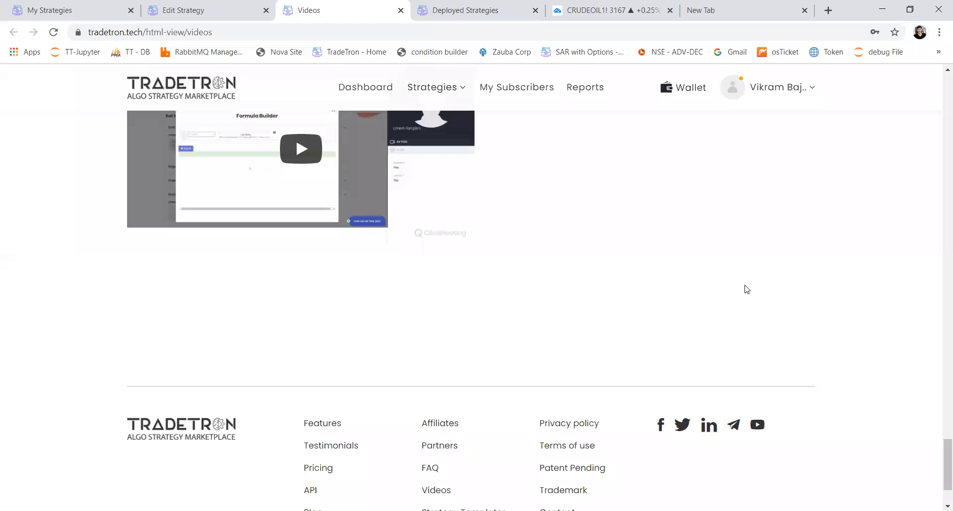
# Open Tradetron's Partners page in a new browser tab to view the list of supported brokers.
pyautogui.rightClick(440, 453)
pyautogui.click(475, 356)
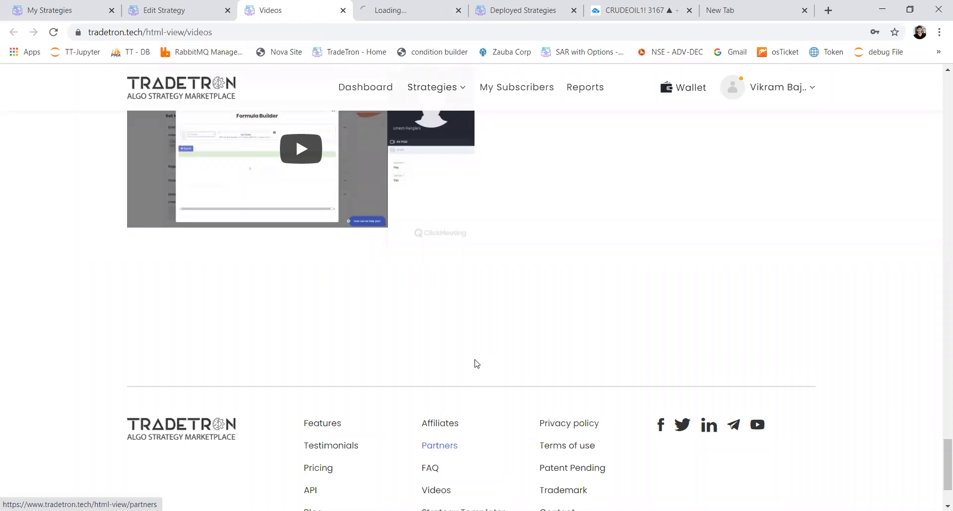
pyautogui.click(404, 10)
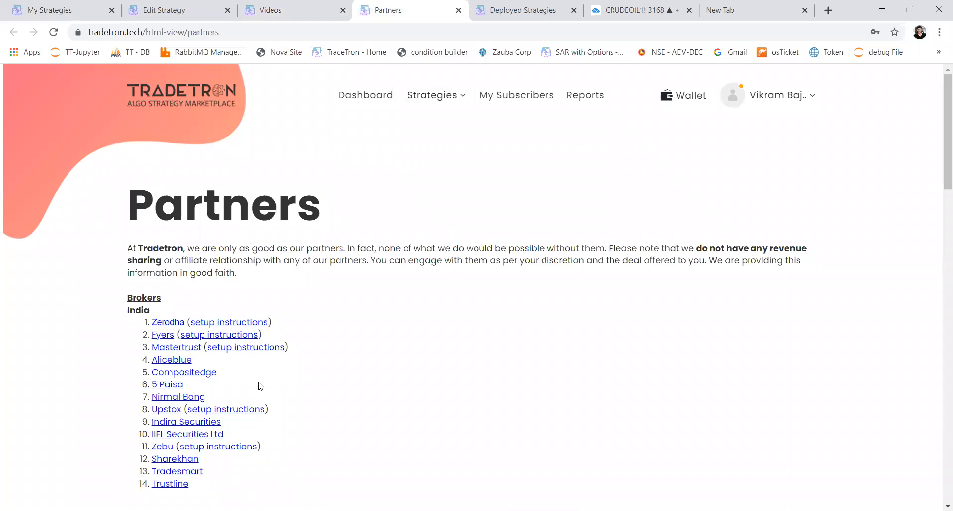
# Review the list of supported Indian brokers on the Partners page.
pyautogui.scroll(-2, 258, 386)
pyautogui.moveTo(210, 388); pyautogui.dragTo(111, 227)
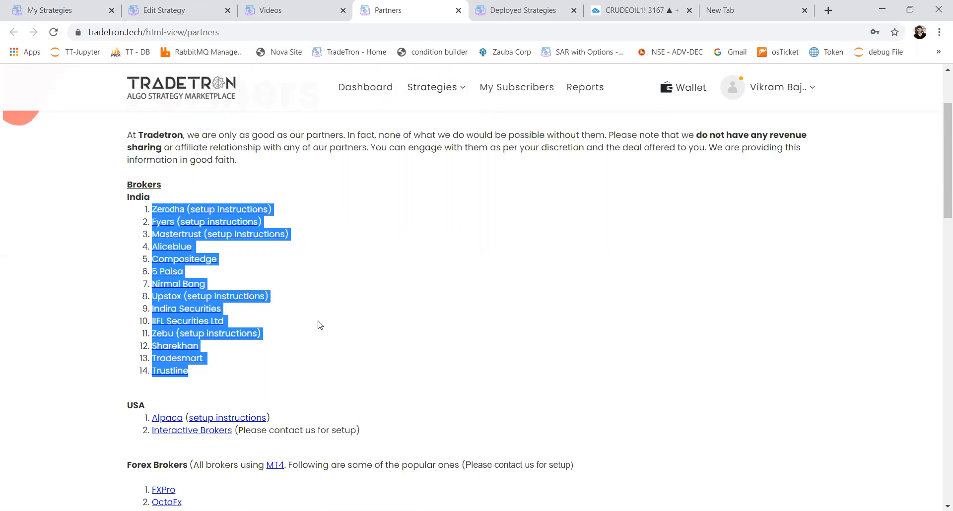
pyautogui.click(305, 317)
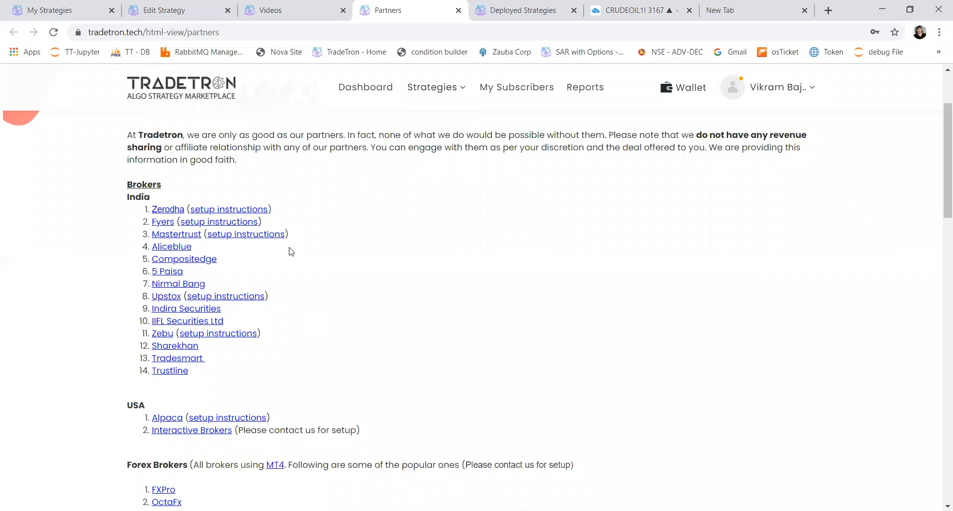
# Open the add-broker form from the account's Broker & Exchanges page and look through the available brokers.
pyautogui.click(765, 85)
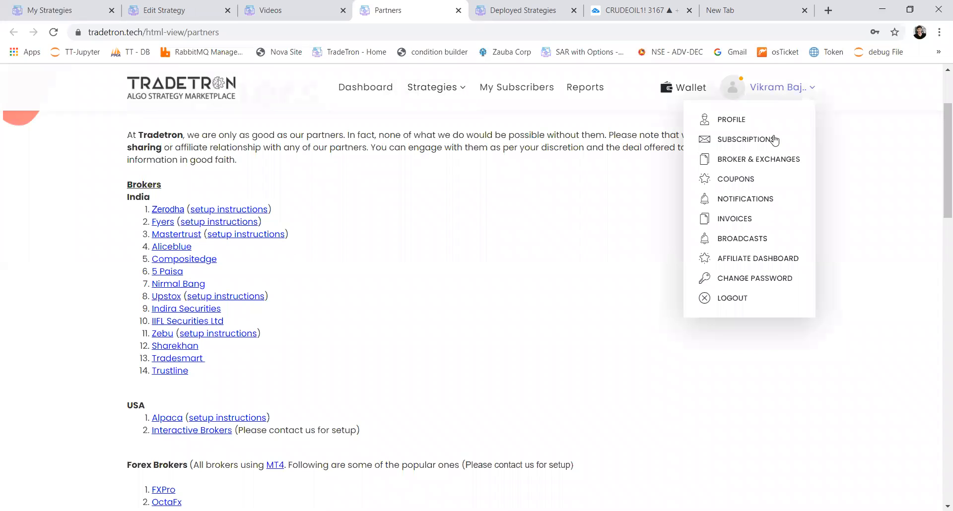
pyautogui.click(769, 160)
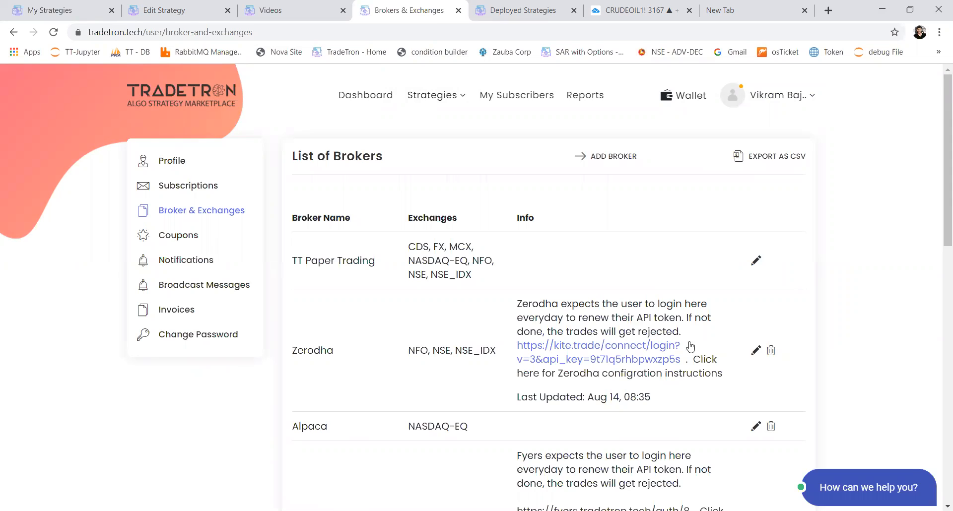
pyautogui.click(607, 156)
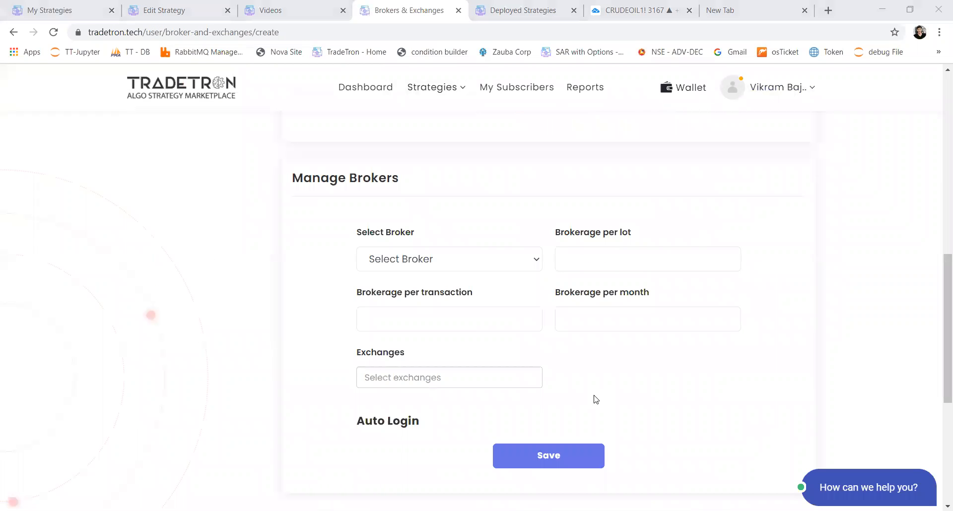
pyautogui.click(463, 259)
pyautogui.scroll(-1, 418, 144)
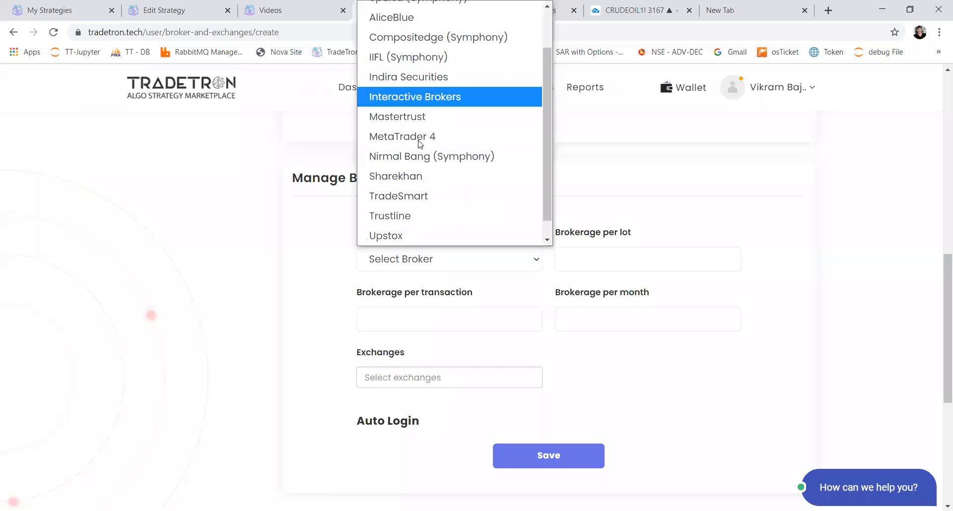
pyautogui.scroll(2, 419, 142)
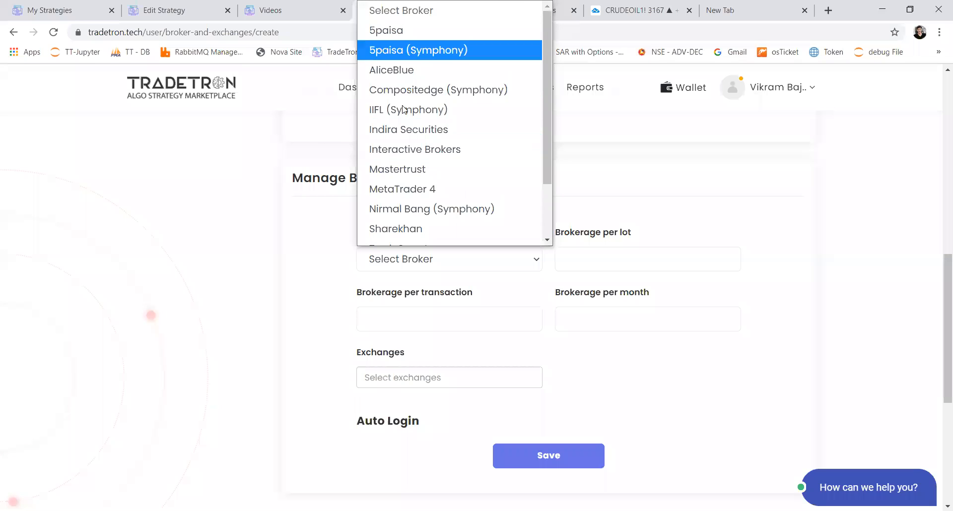
pyautogui.click(329, 311)
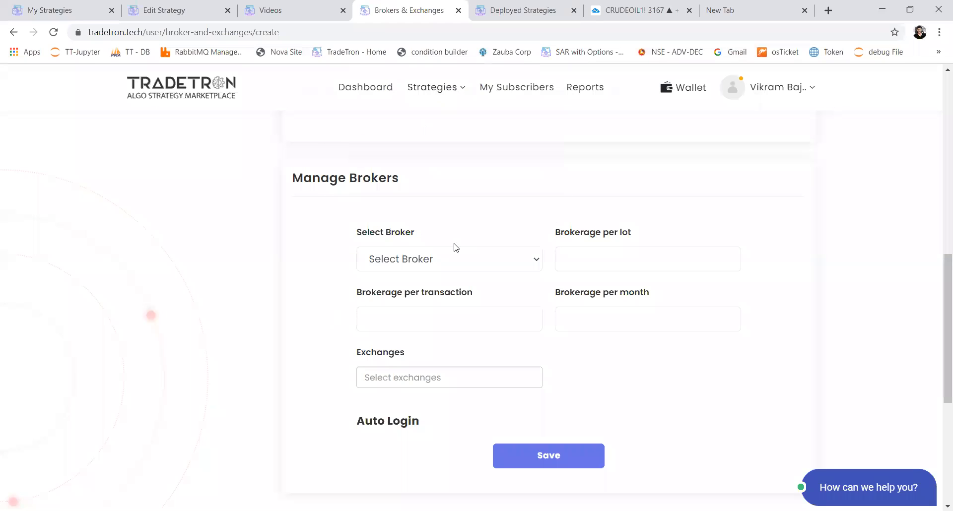
# Open the Zerodha configuration instructions in a new tab and read through to the redirect URL, postback URL and API key settings.
pyautogui.scroll(10, 456, 247)
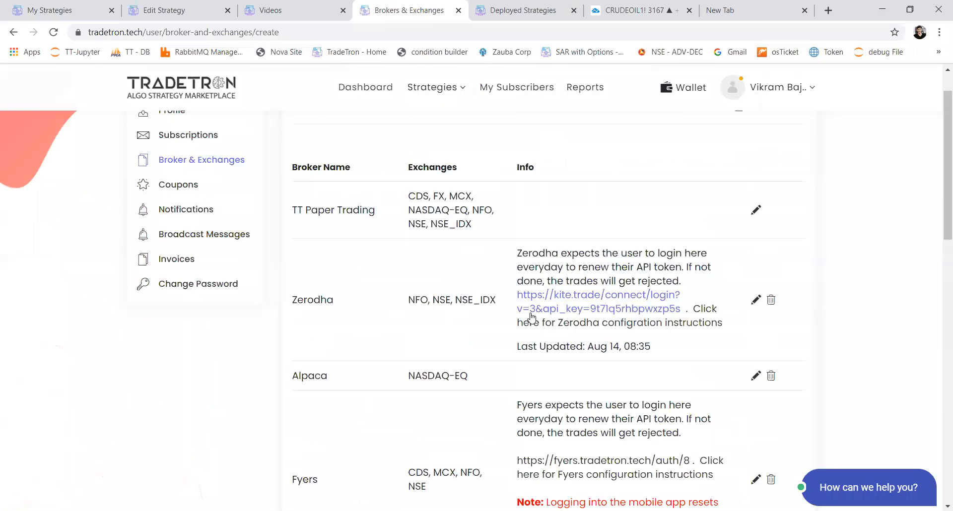
pyautogui.rightClick(687, 324)
pyautogui.click(702, 330)
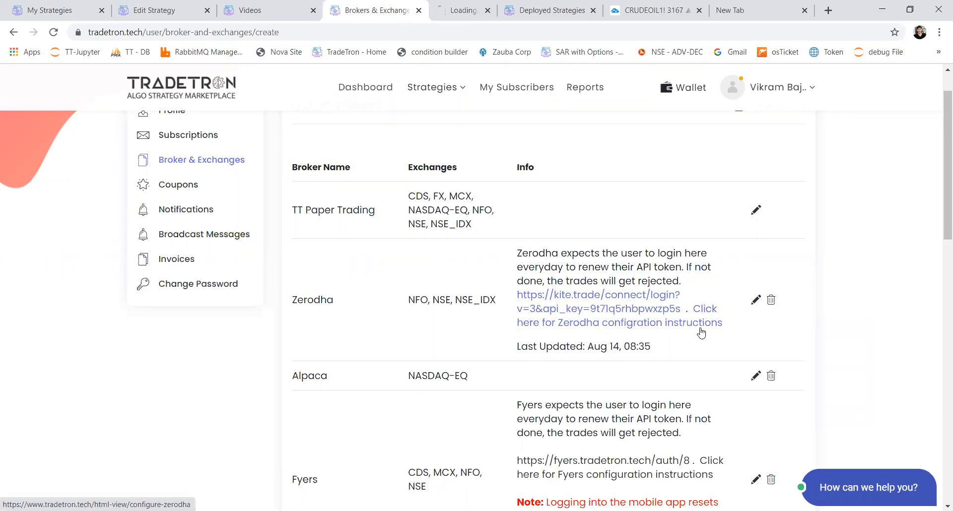
pyautogui.click(466, 10)
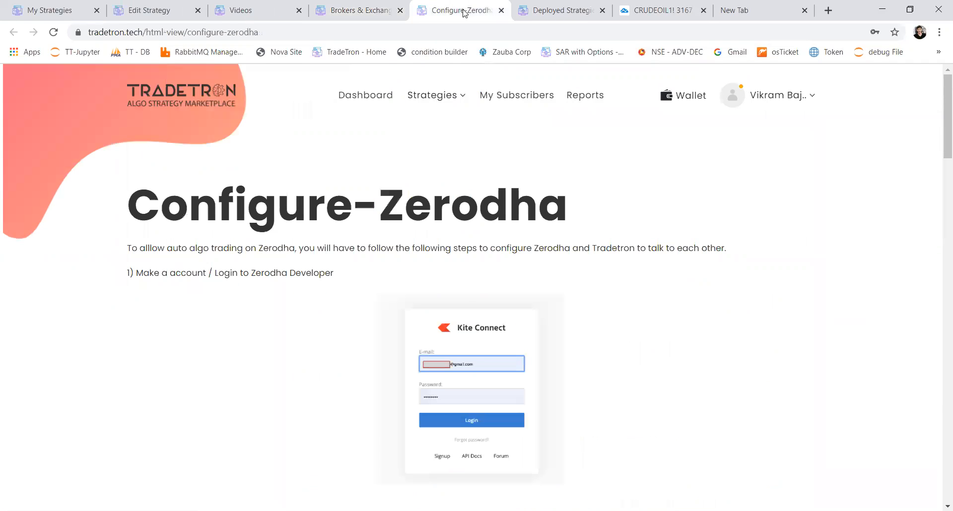
pyautogui.scroll(-10, 451, 364)
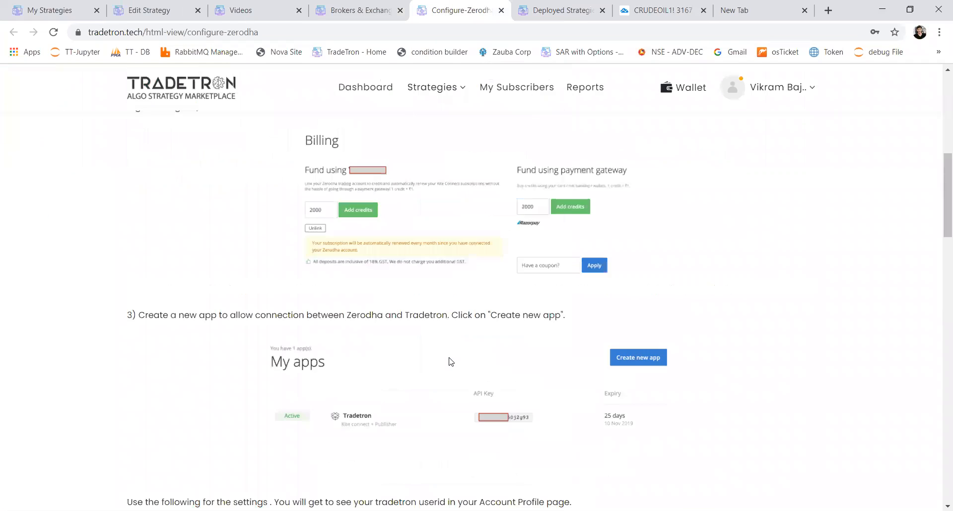
pyautogui.scroll(-4, 451, 362)
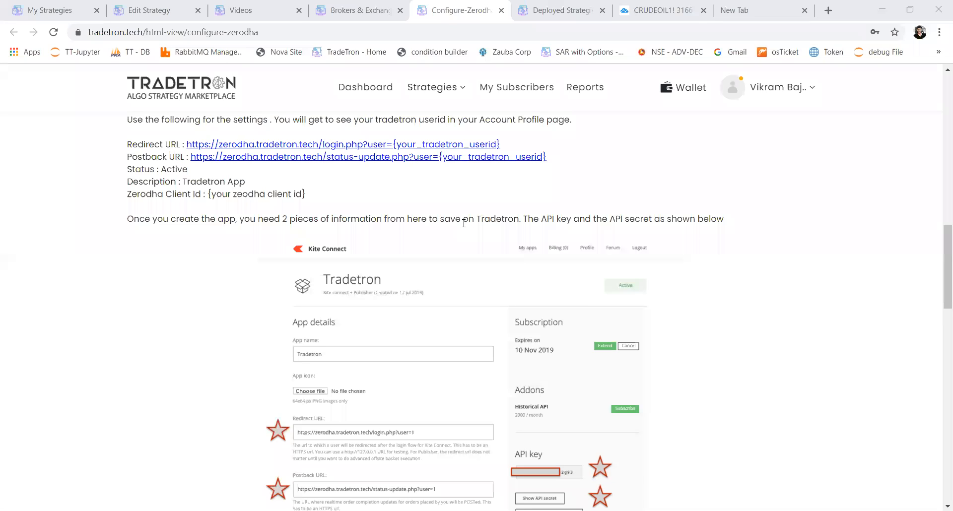
# Switch to the TradingView crude oil chart and dismiss the site's notification permission request.
pyautogui.click(631, 6)
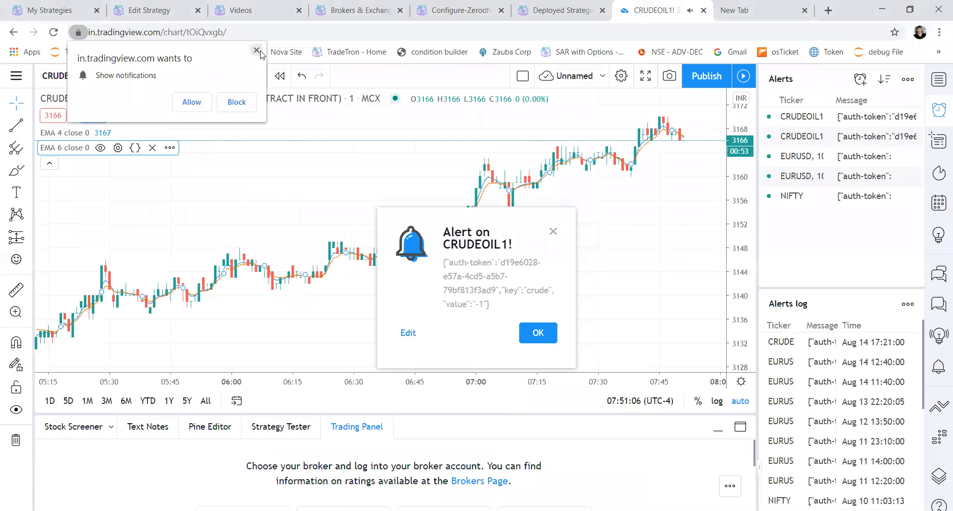
pyautogui.click(257, 50)
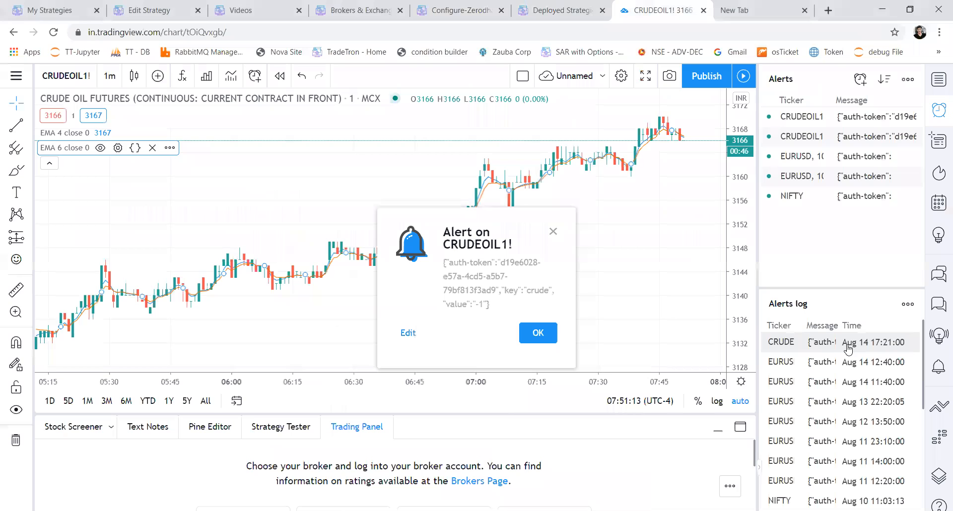
# Return to Tradetron and find the "Trading view - crude" strategy among the deployed strategies.
pyautogui.click(156, 6)
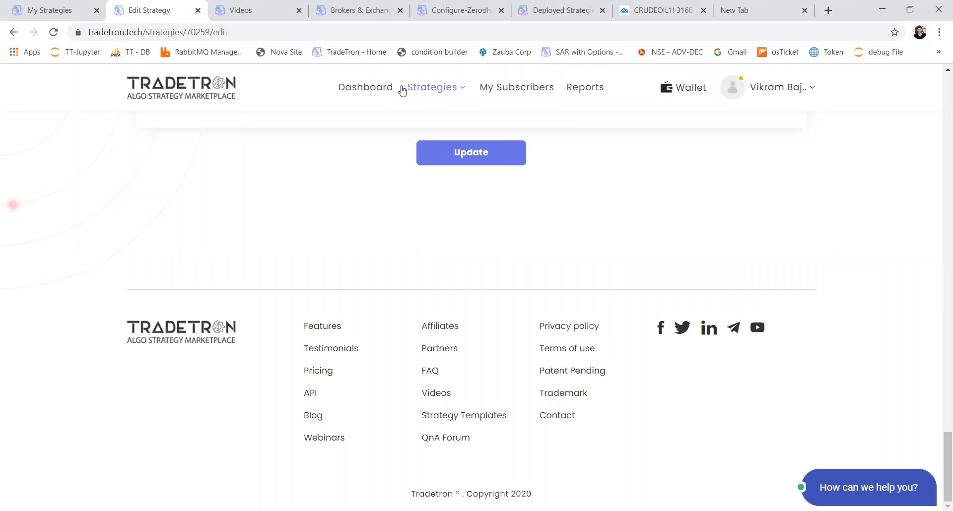
pyautogui.moveTo(403, 89)
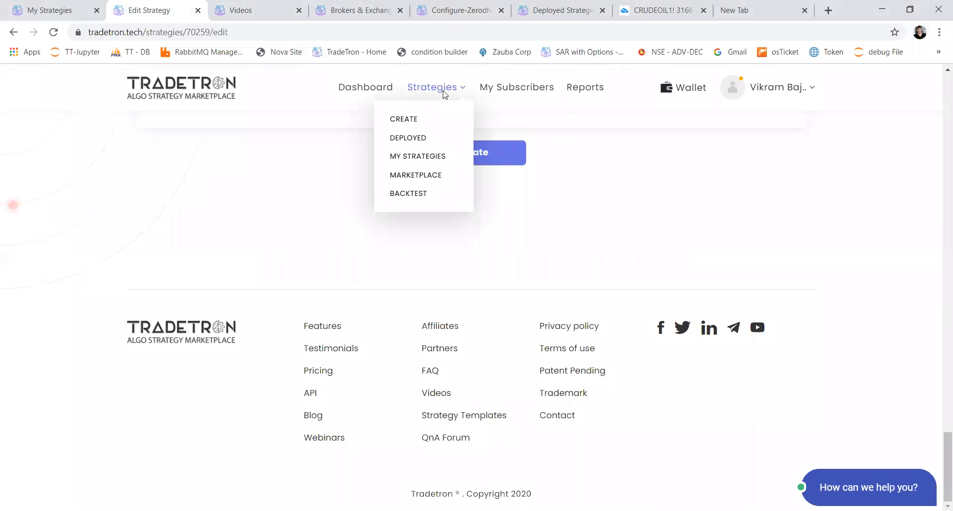
pyautogui.click(416, 140)
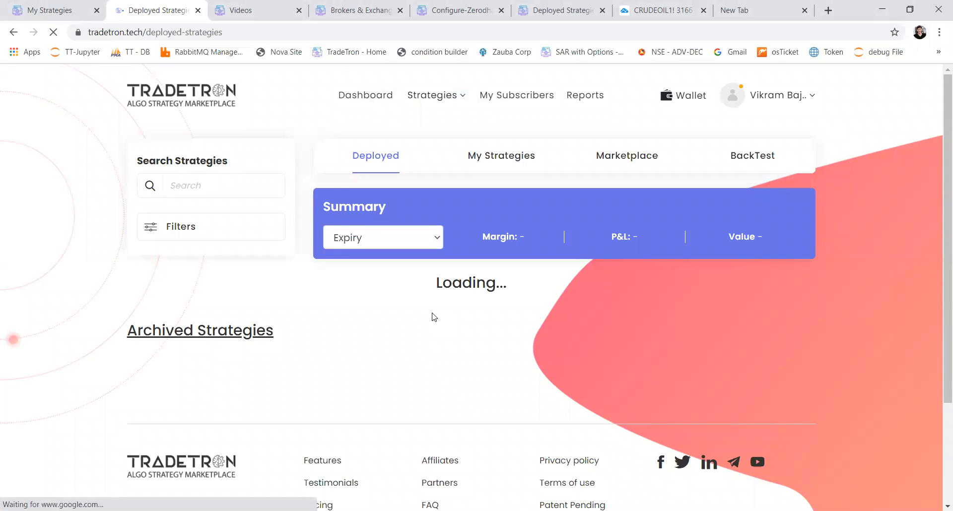
pyautogui.scroll(-20, 431, 317)
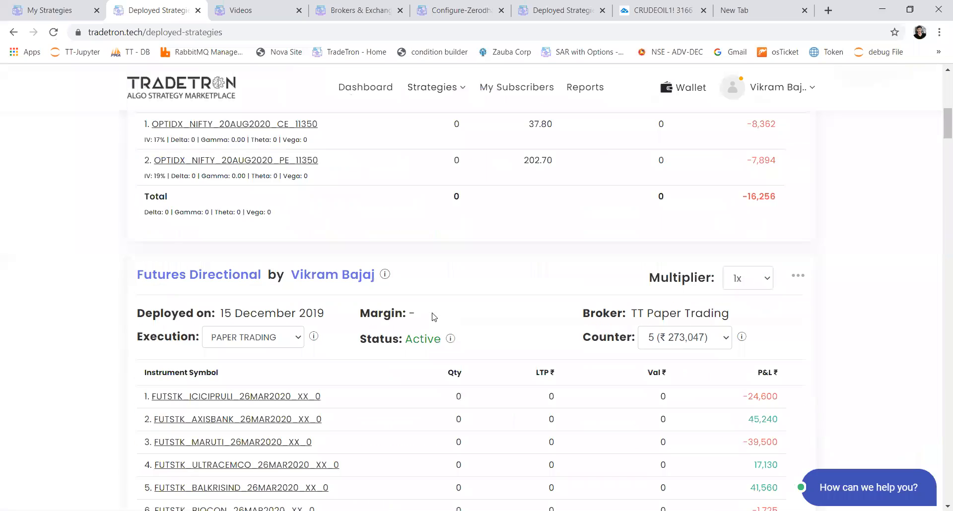
pyautogui.scroll(-20, 433, 317)
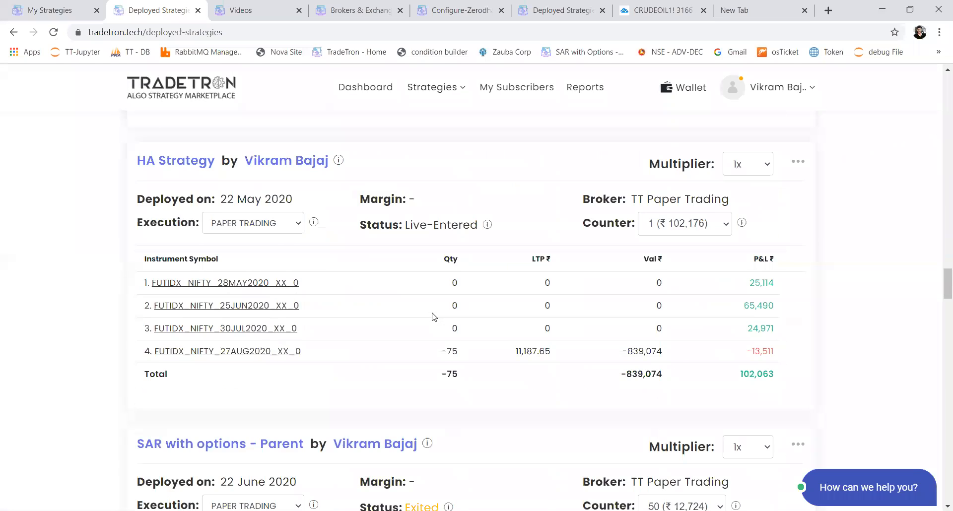
pyautogui.scroll(-20, 434, 317)
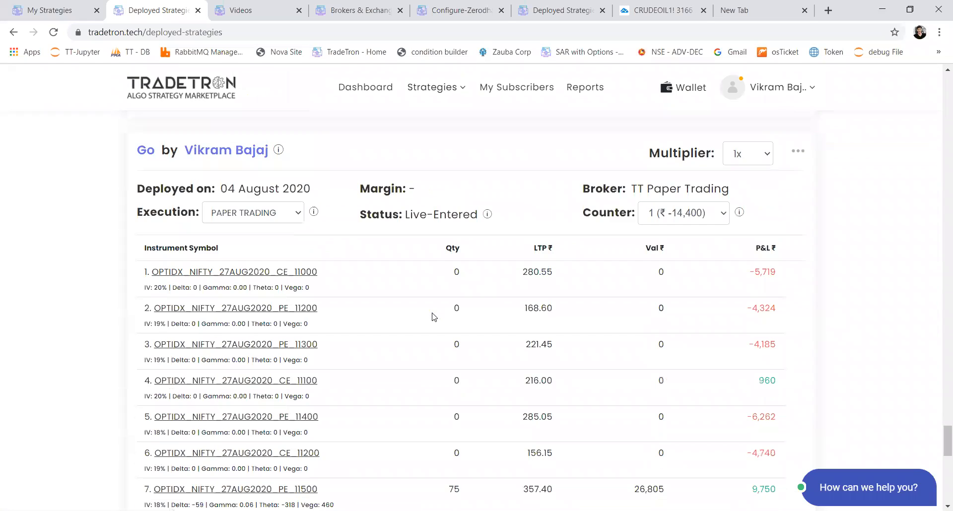
pyautogui.scroll(4, 434, 316)
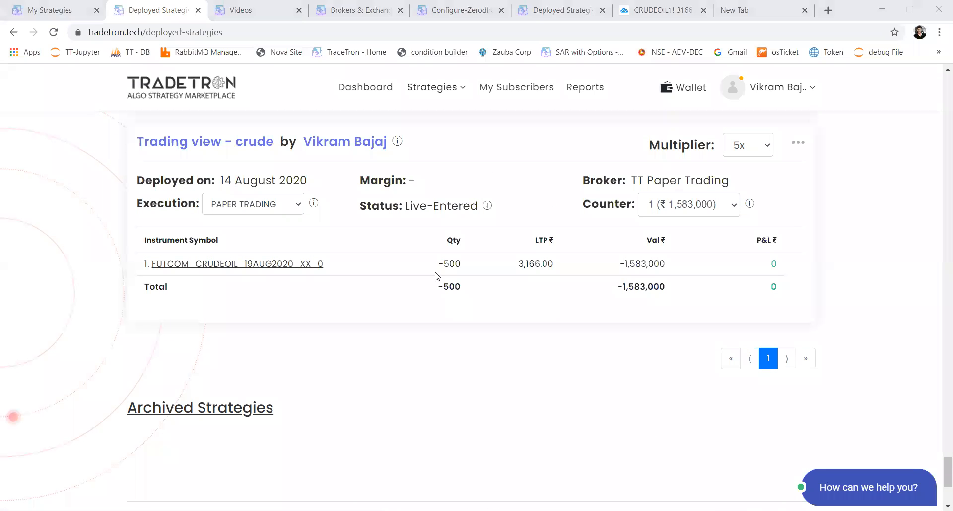
# Inspect the position and broker order details of the FUTCOM_CRUDEOIL_19AUG2020_XX_0 instrument, including entry time, and close the details.
pyautogui.moveTo(440, 265); pyautogui.dragTo(461, 264)
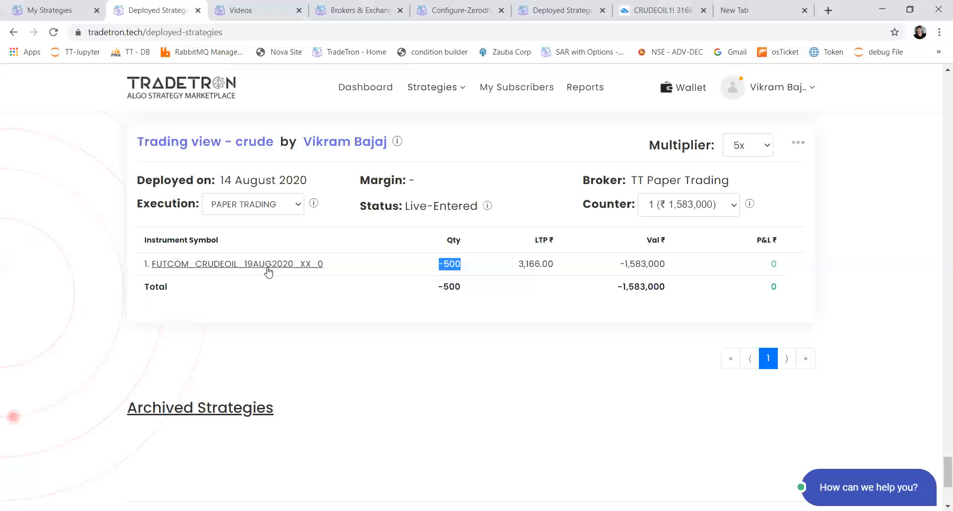
pyautogui.click(266, 268)
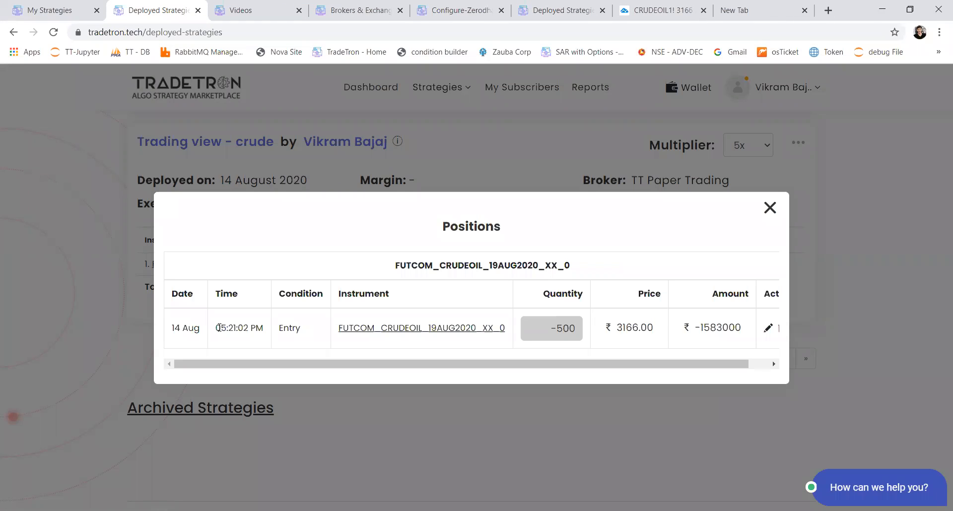
pyautogui.moveTo(221, 328); pyautogui.dragTo(258, 336)
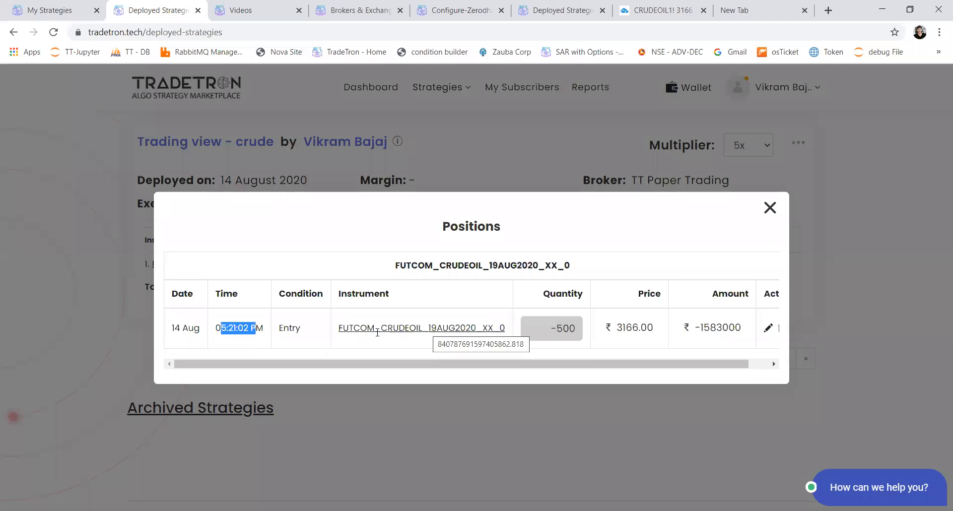
pyautogui.moveTo(367, 328); pyautogui.dragTo(442, 329)
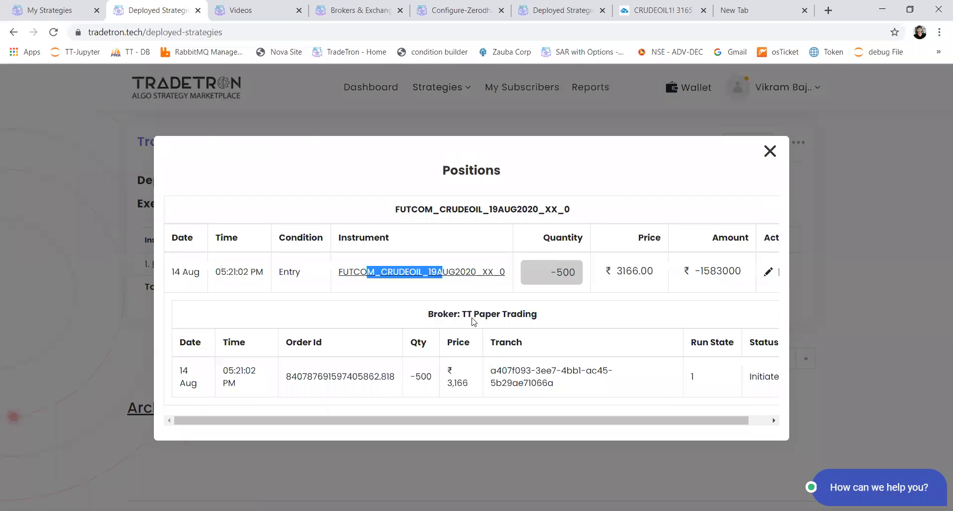
pyautogui.click(447, 267)
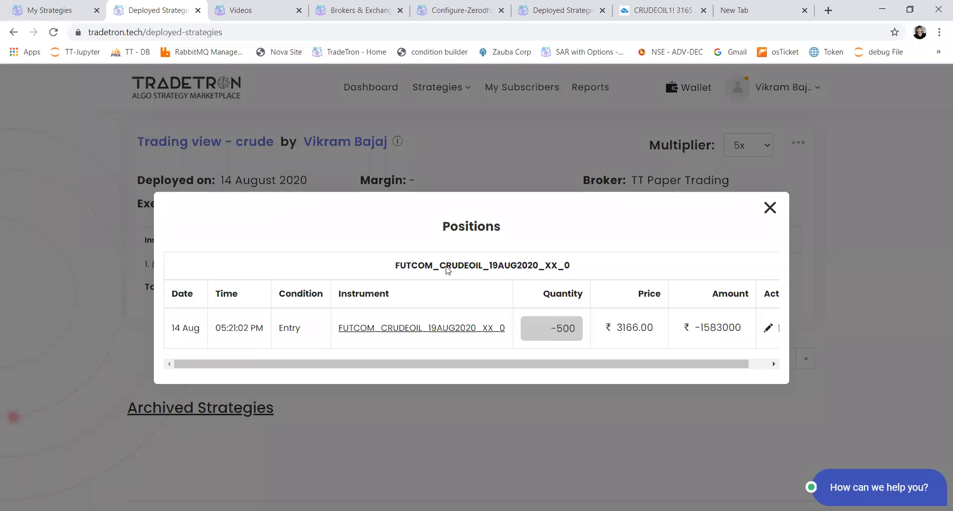
pyautogui.click(450, 332)
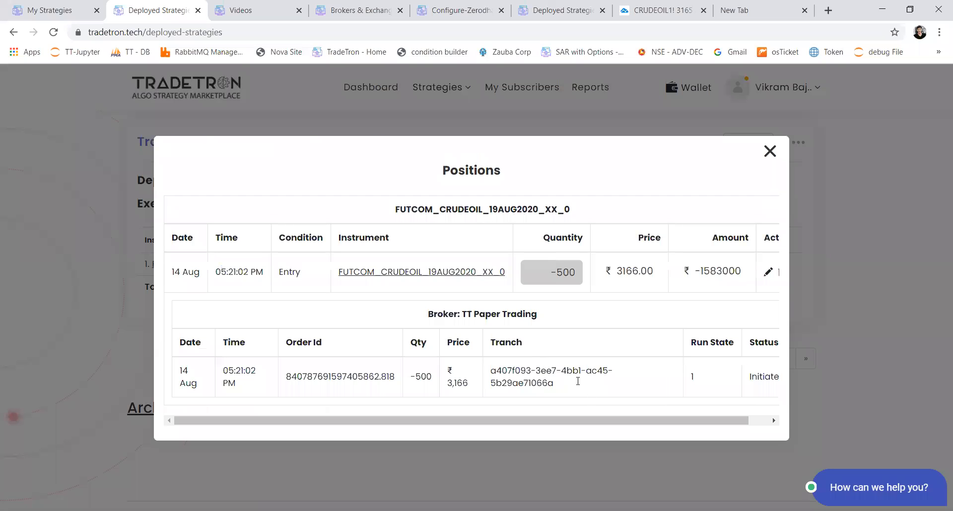
pyautogui.moveTo(662, 423); pyautogui.dragTo(437, 421)
pyautogui.click(770, 151)
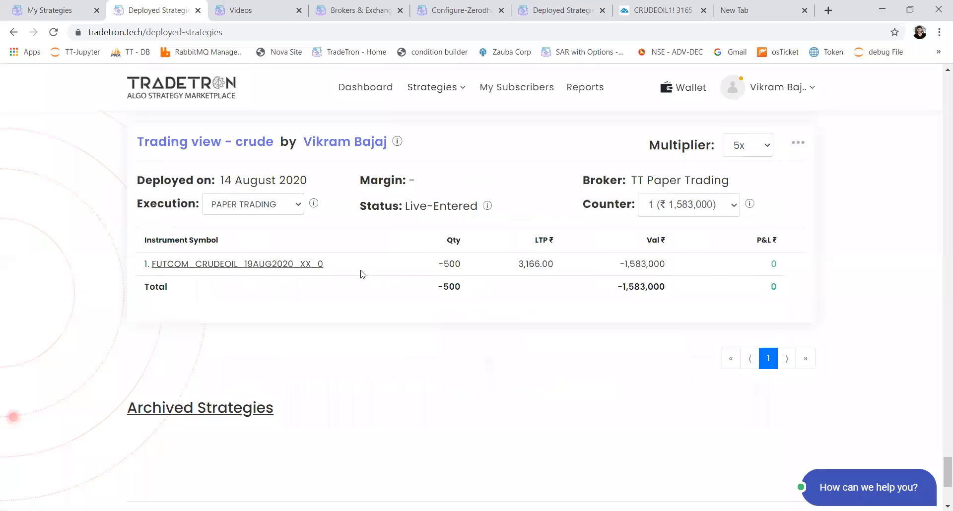
# Switch back to the TradingView chart and dismiss the CRUDEOIL1! alert.
pyautogui.click(673, 14)
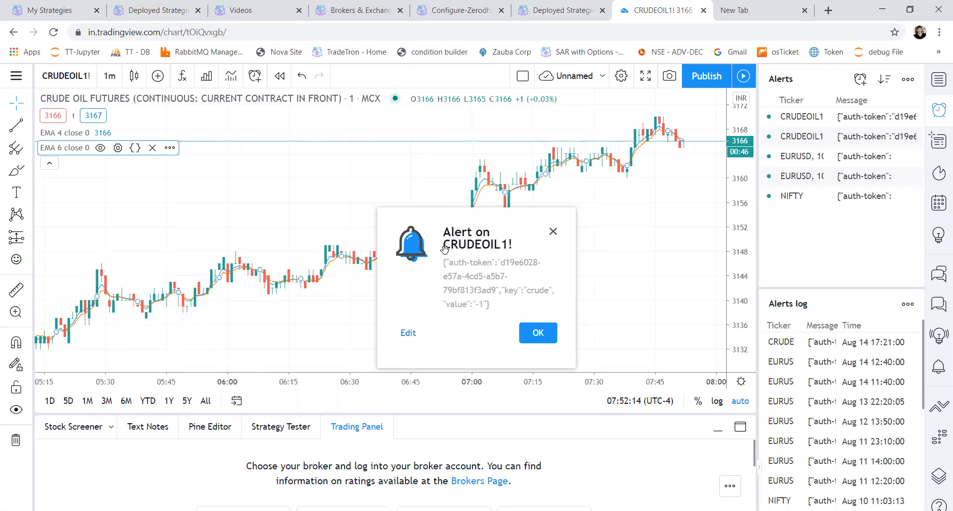
pyautogui.click(553, 231)
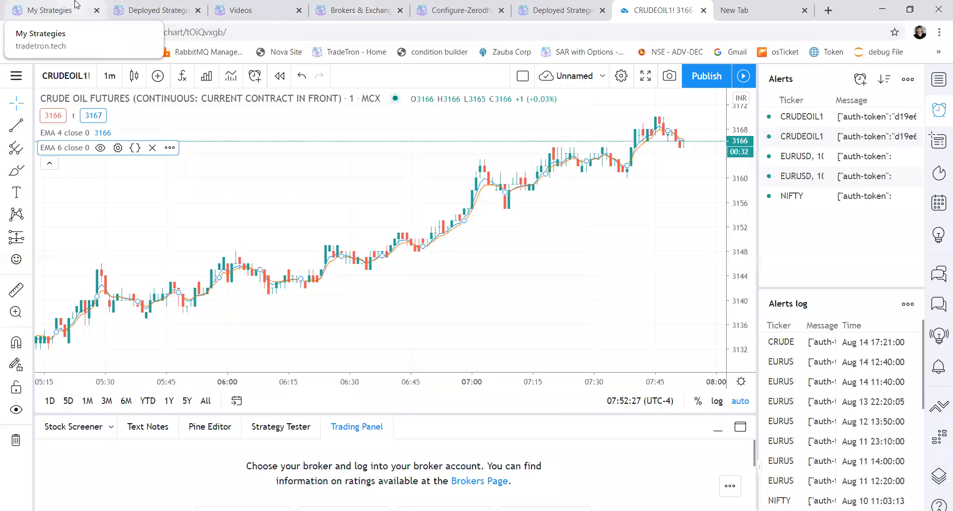
# Show the Camarilla Pivot Points Template's options in My Strategies and highlight the auth-token parameter in the drafted API URL.
pyautogui.click(50, 10)
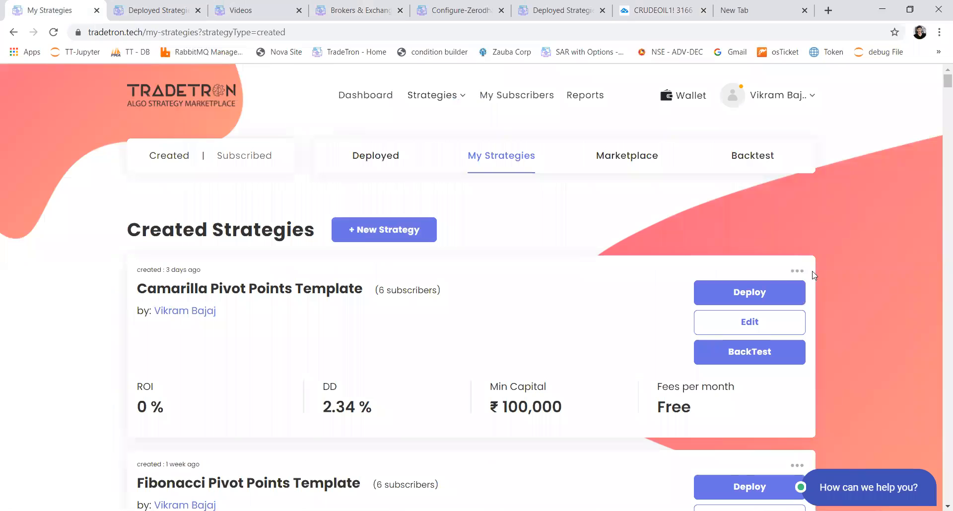
pyautogui.click(796, 272)
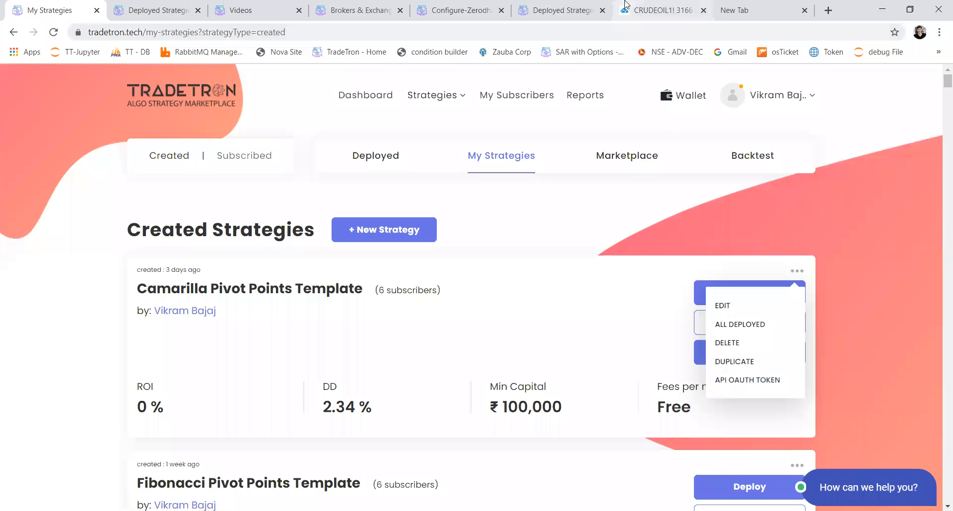
pyautogui.click(745, 10)
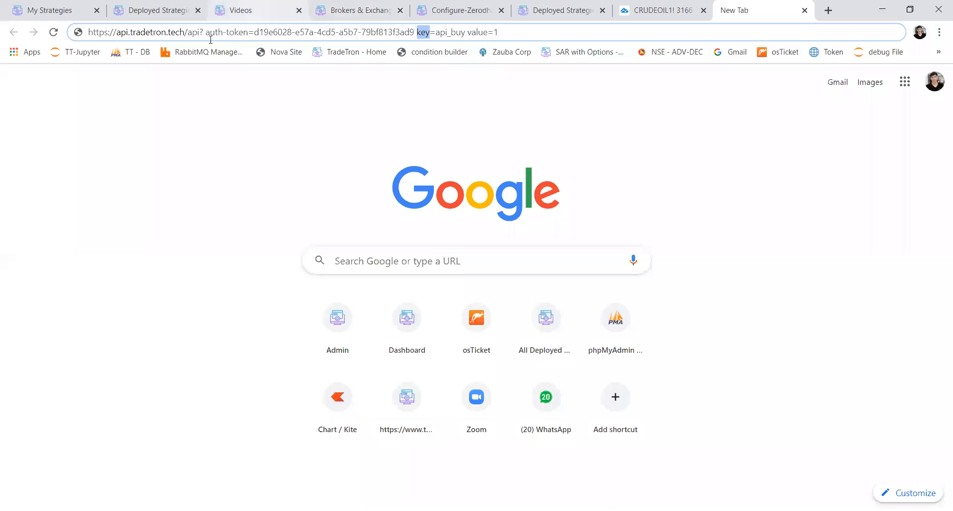
pyautogui.moveTo(206, 32); pyautogui.dragTo(416, 31)
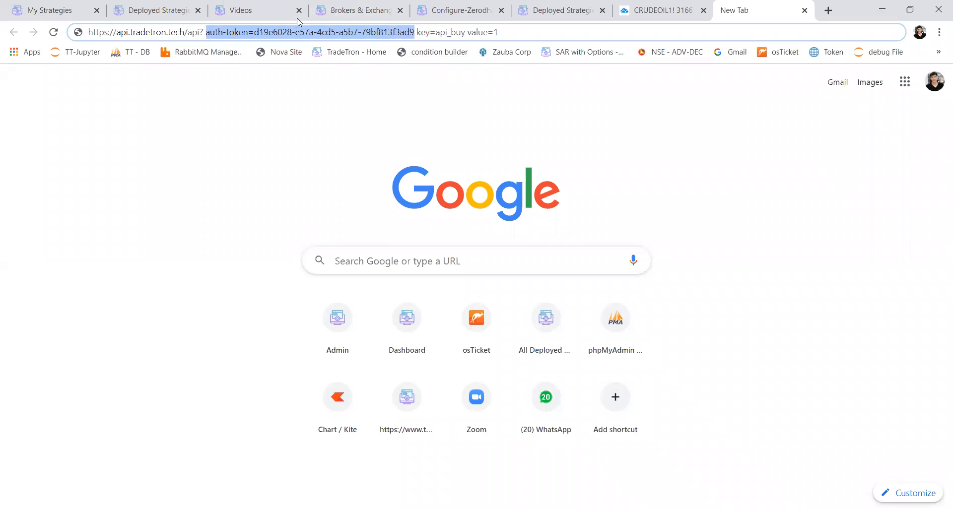
# Highlight the key and value parameters in the drafted API URL.
pyautogui.click(257, 31)
pyautogui.moveTo(256, 31); pyautogui.dragTo(480, 33)
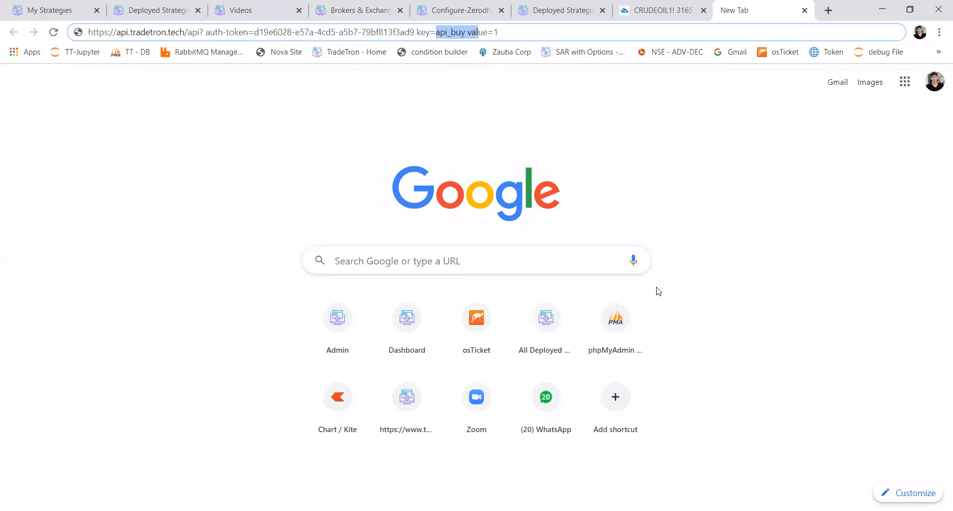
pyautogui.hotkey('alt', 'Tab')
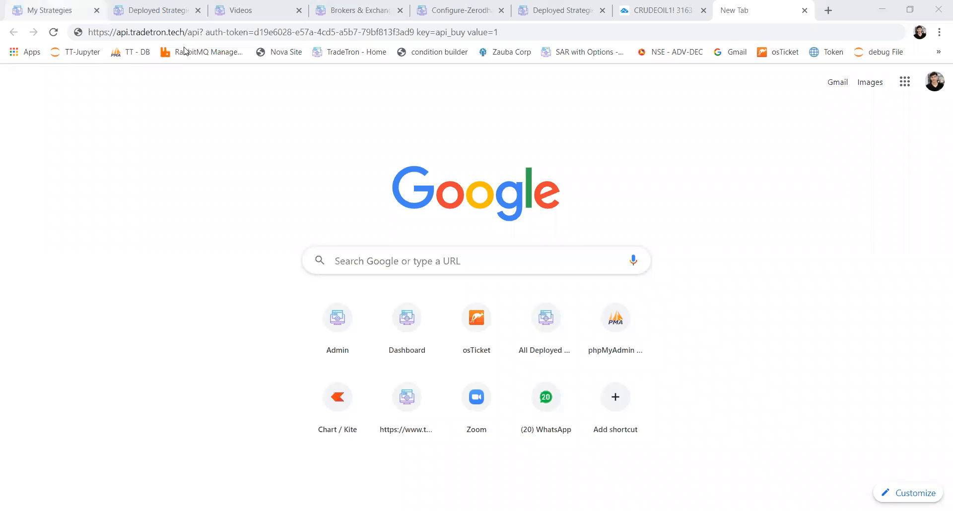
# Open the Camarilla Pivot Points Template for editing from My Strategies and highlight the strategy ID in its web address.
pyautogui.click(59, 7)
pyautogui.click(477, 7)
pyautogui.click(540, 6)
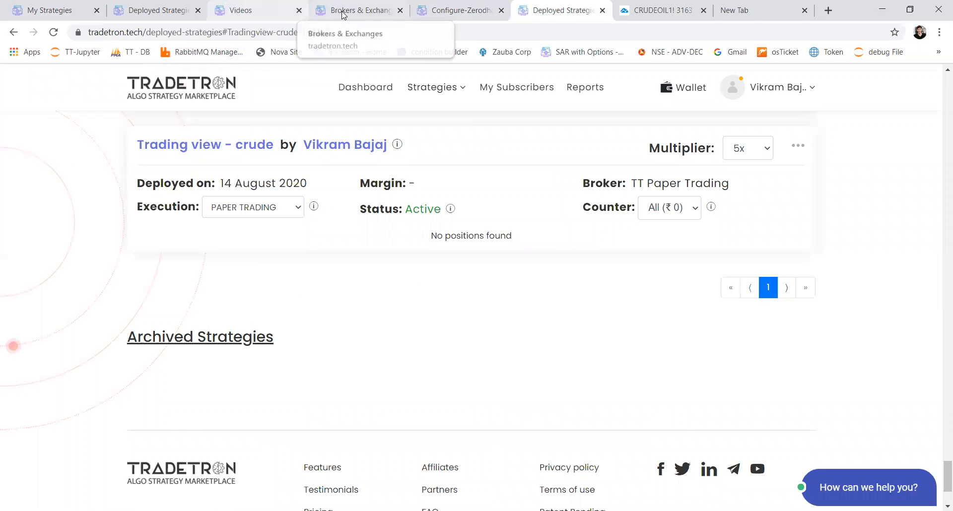
pyautogui.click(163, 6)
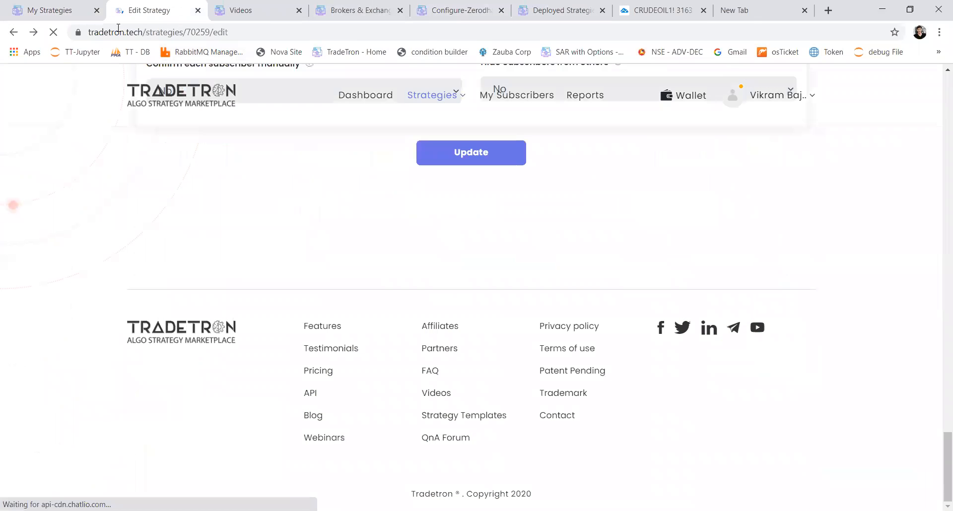
pyautogui.click(43, 16)
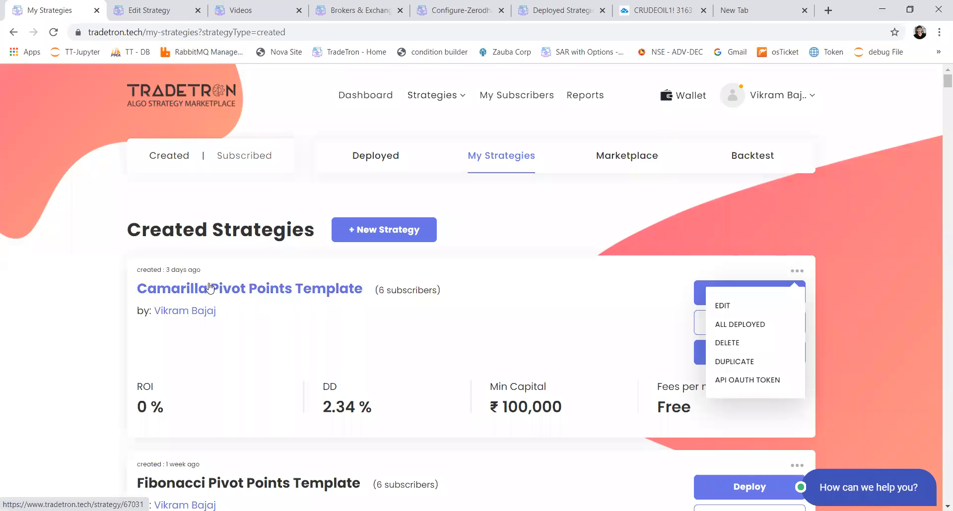
pyautogui.click(723, 307)
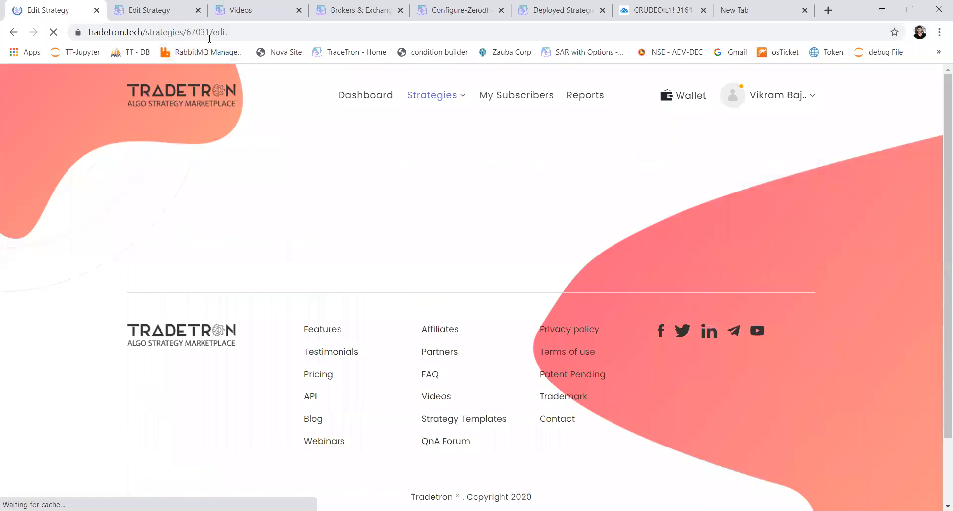
pyautogui.doubleClick(198, 31)
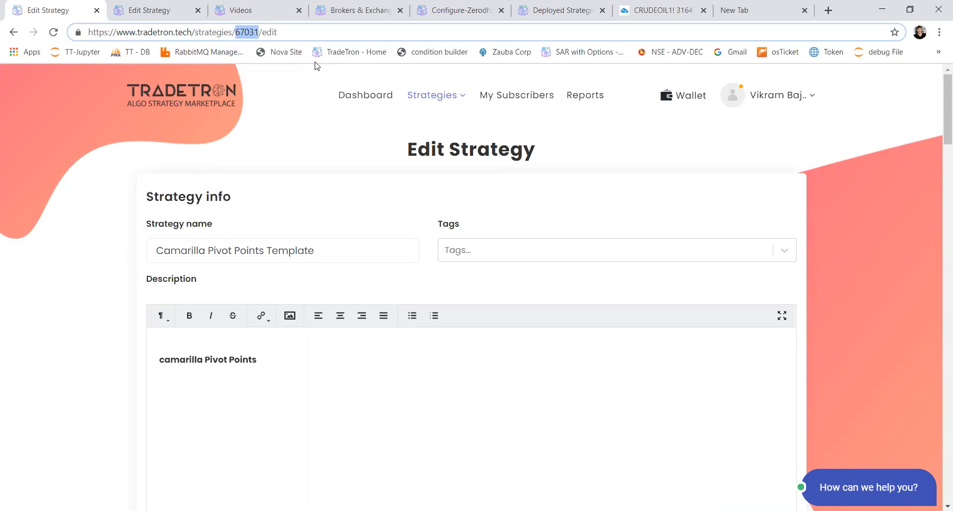
pyautogui.hotkey('alt', 'Tab')
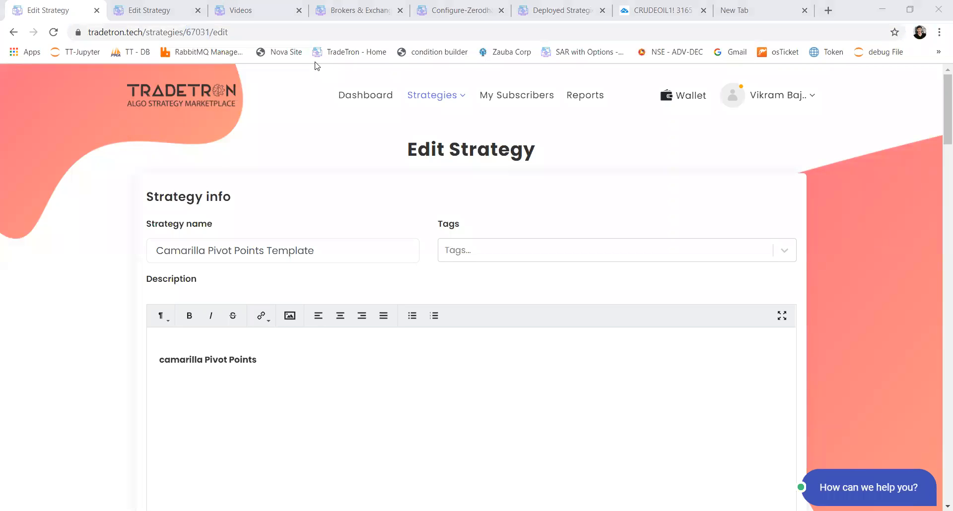
# Look at the CRUDEOIL1! chart in TradingView and return to the drafted API URL.
pyautogui.click(672, 12)
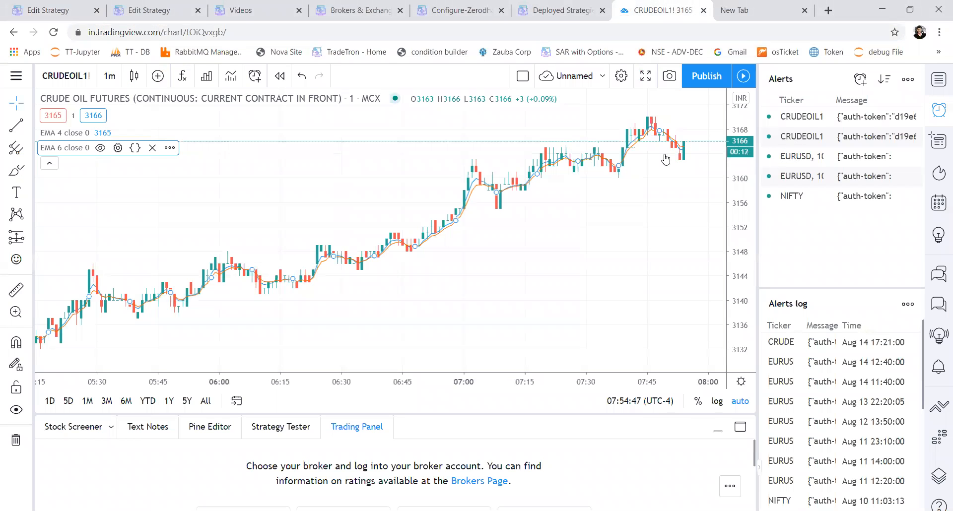
pyautogui.hotkey('alt', 'Tab')
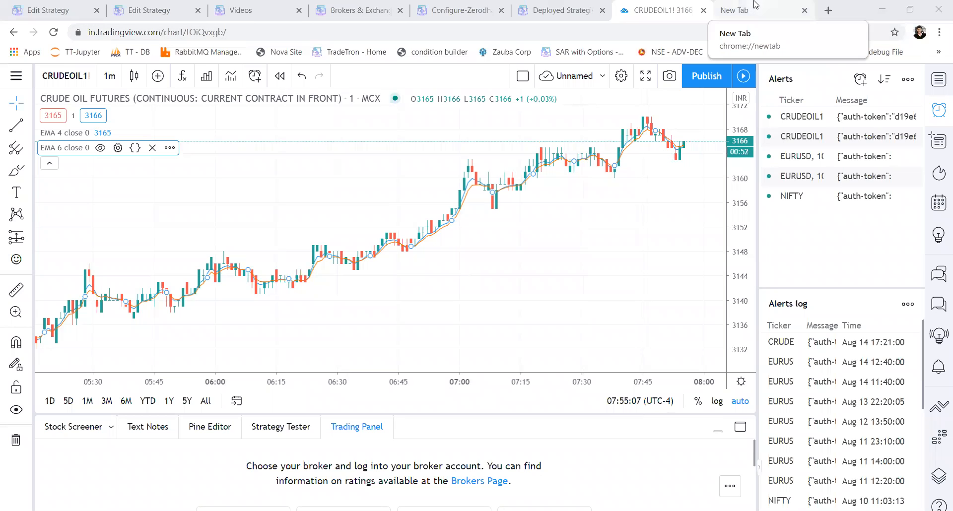
pyautogui.click(755, 4)
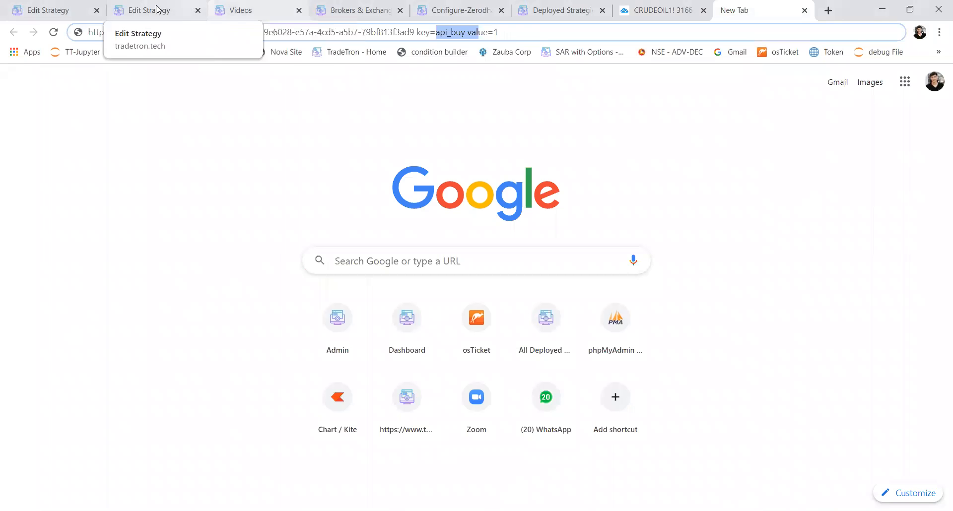
# Return to Tradetron's deployed strategies and find the open FUTCOM_CRUDEOIL_19AUG2020_XX_0 position.
pyautogui.click(231, 42)
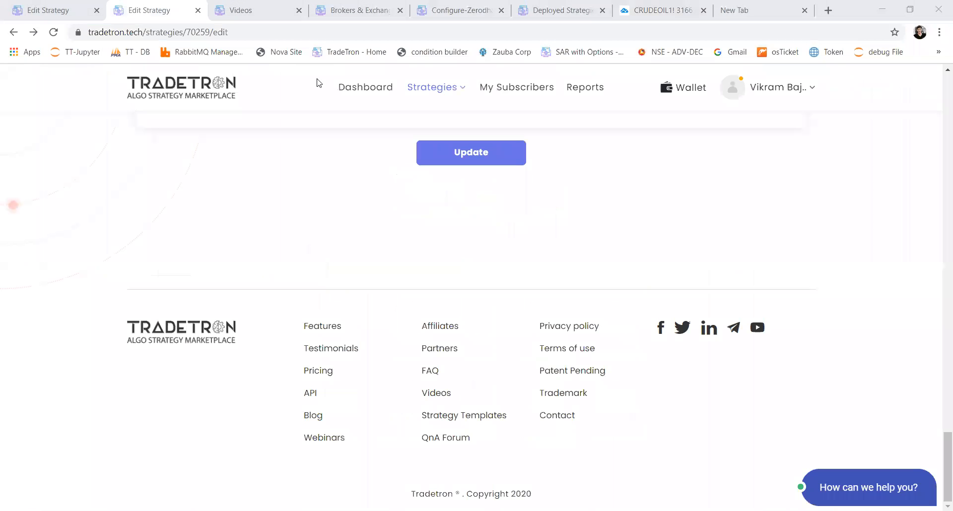
pyautogui.click(406, 141)
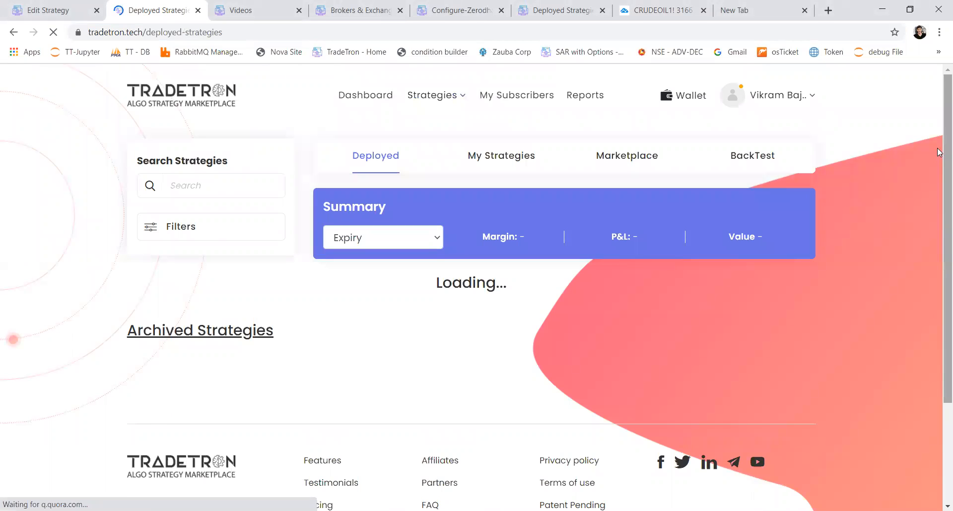
pyautogui.moveTo(945, 103); pyautogui.dragTo(940, 491)
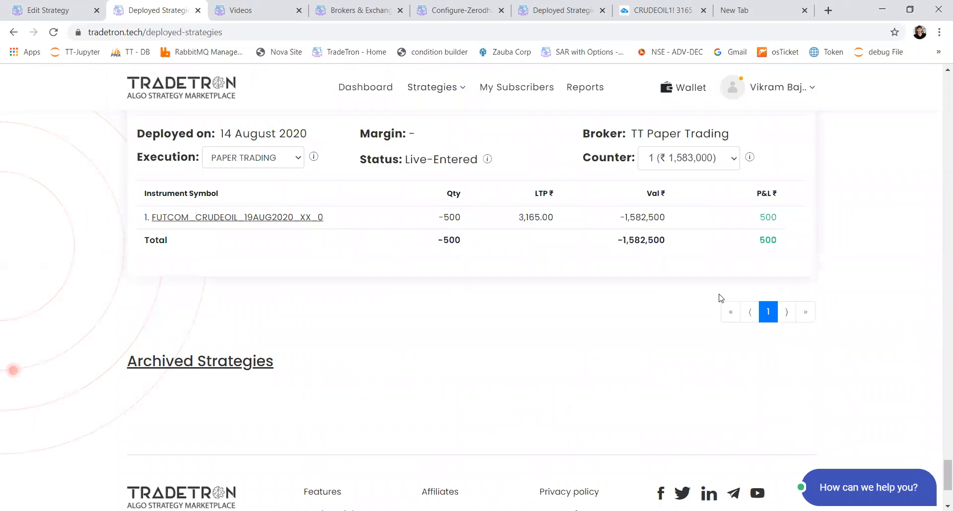
pyautogui.click(701, 85)
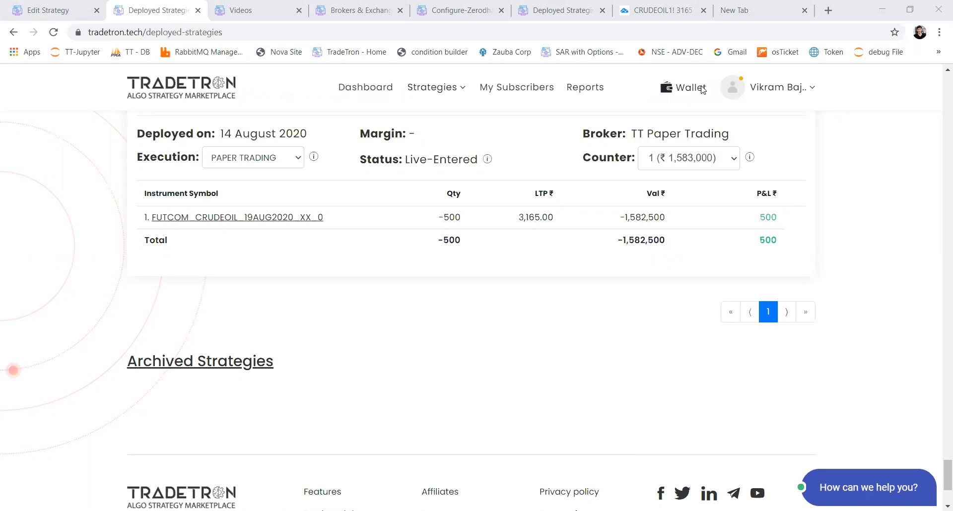
# Remove the space before auth-token in the drafted API URL and separate the key and value parameters with ampersands.
pyautogui.click(656, 5)
pyautogui.click(728, 9)
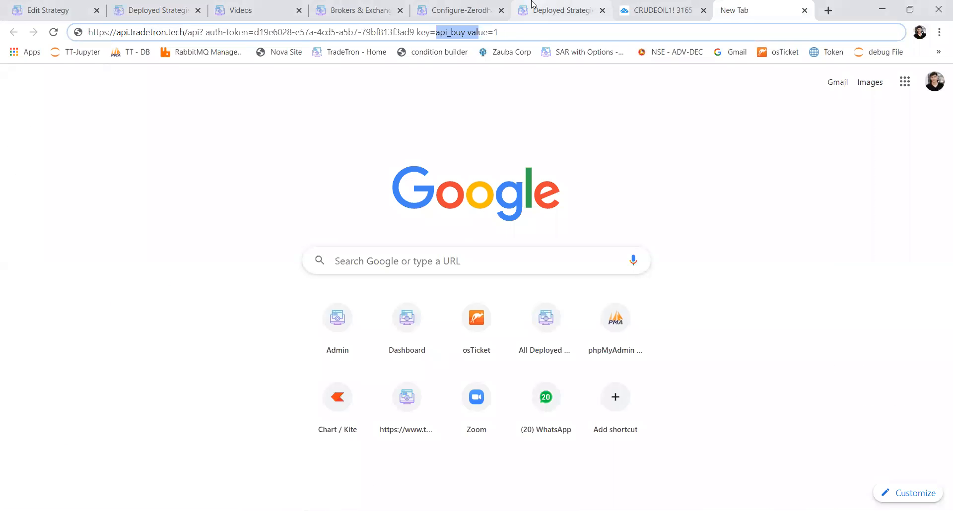
pyautogui.click(205, 33)
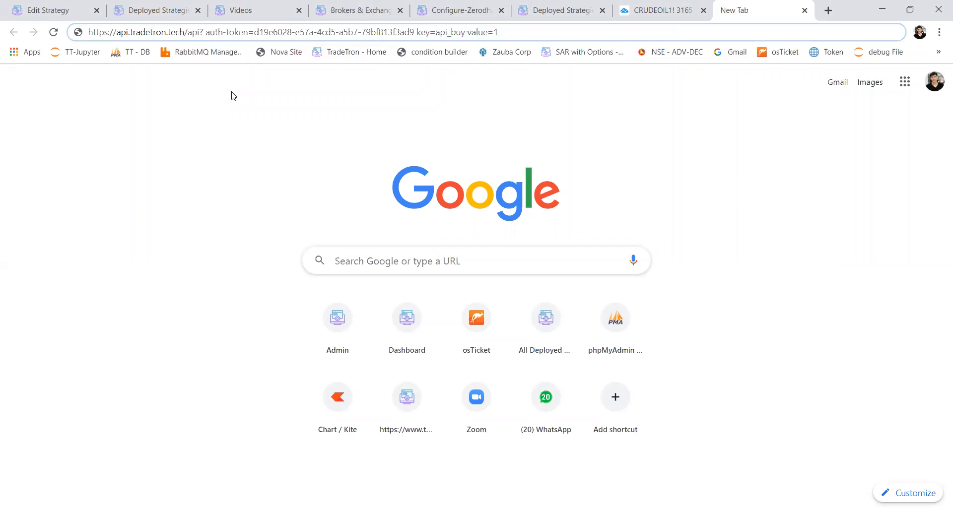
pyautogui.press('BackSpace')
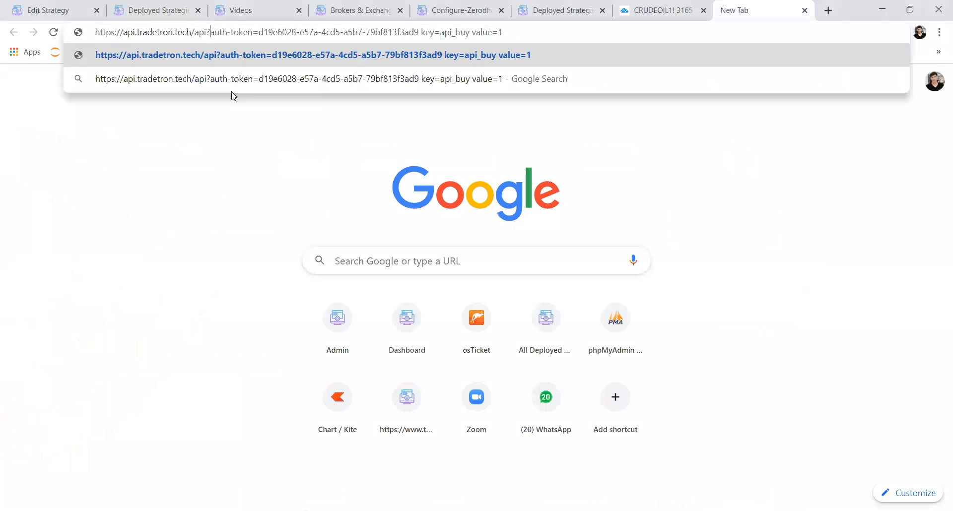
pyautogui.click(422, 32)
pyautogui.press('BackSpace')
pyautogui.write('&')
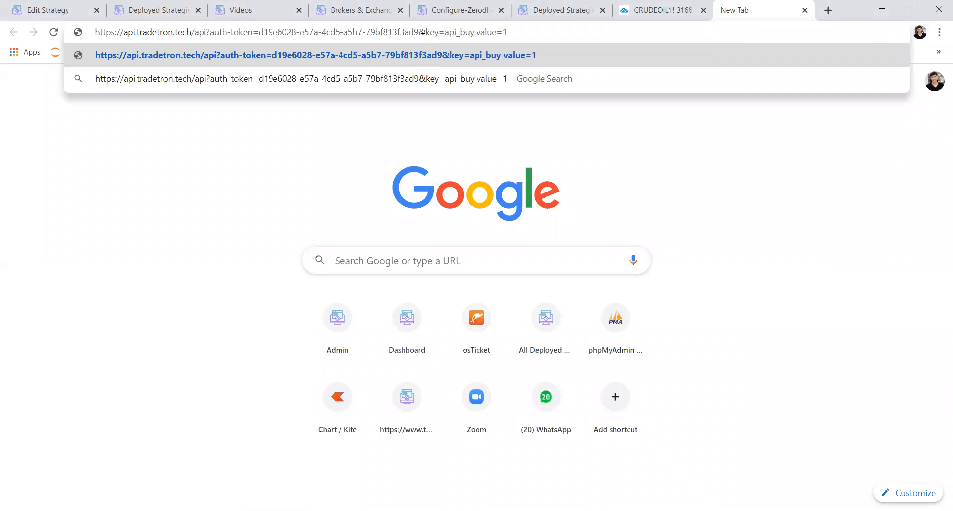
pyautogui.press('BackSpace')
pyautogui.write('&')
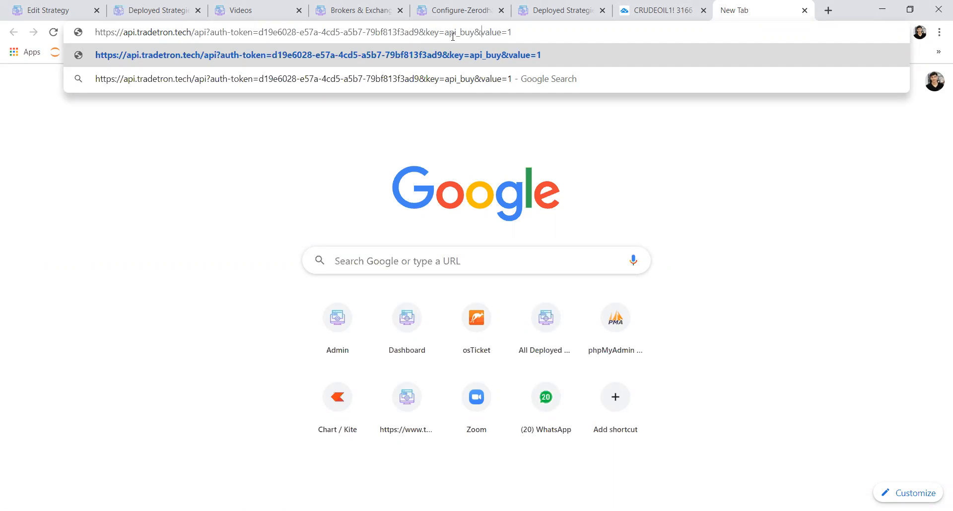
# Set the API URL's key to crude and its value to -1, and send the request.
pyautogui.moveTo(445, 33); pyautogui.dragTo(474, 34)
pyautogui.doubleClick(429, 33)
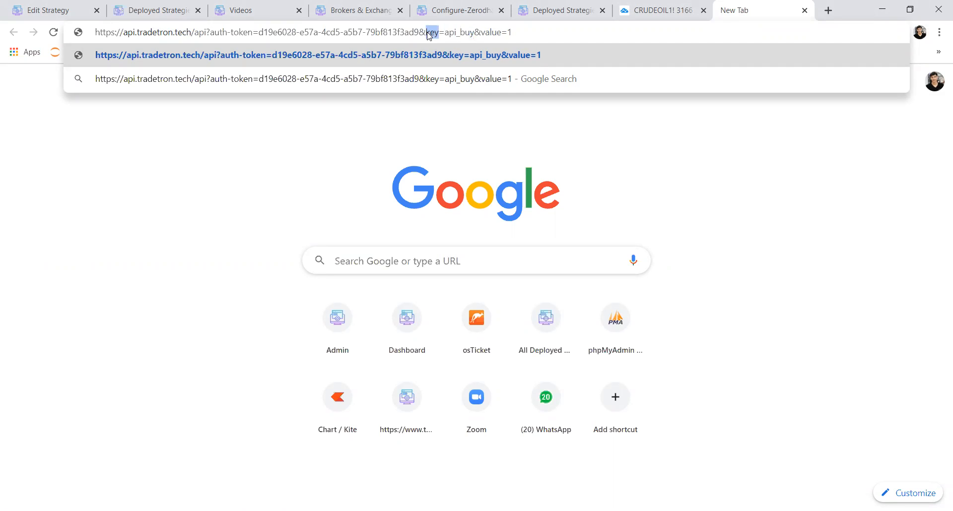
pyautogui.doubleClick(452, 34)
pyautogui.write('crude')
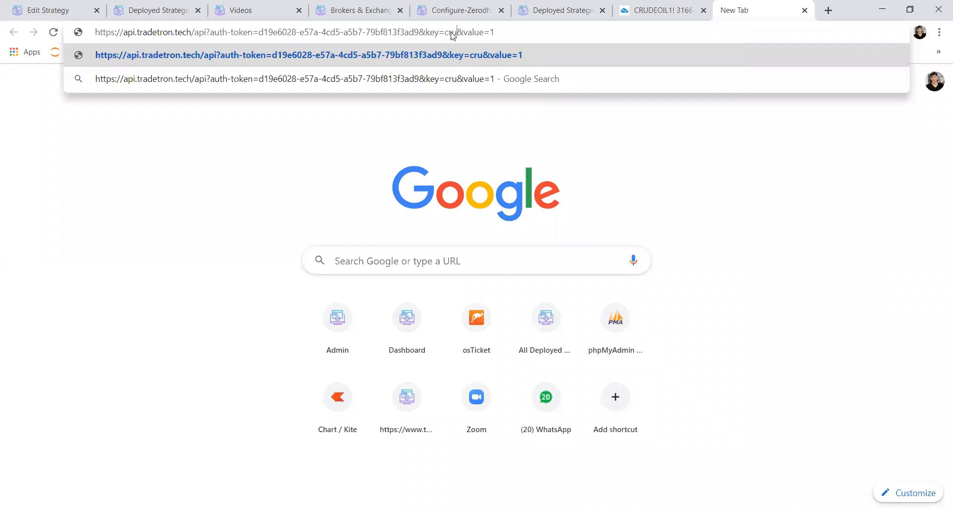
pyautogui.click(500, 32)
pyautogui.write('-')
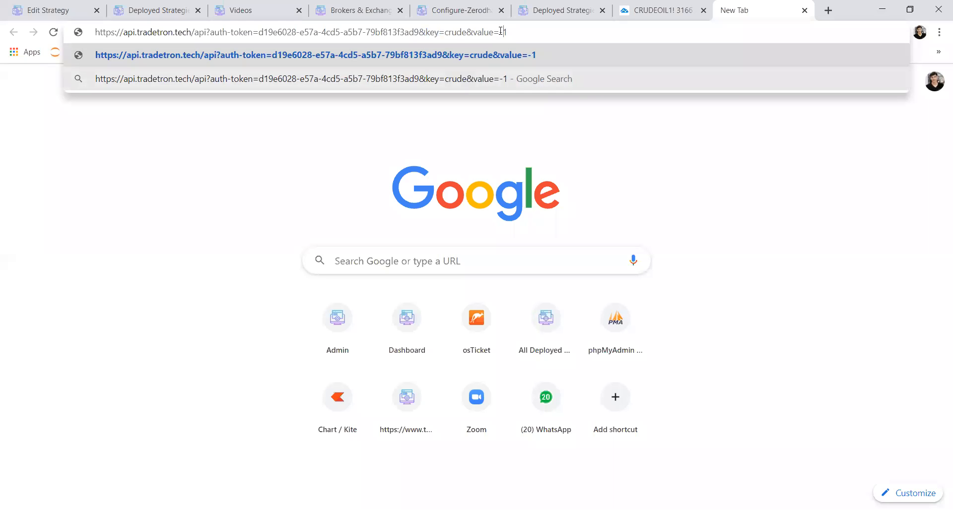
pyautogui.press('Return')
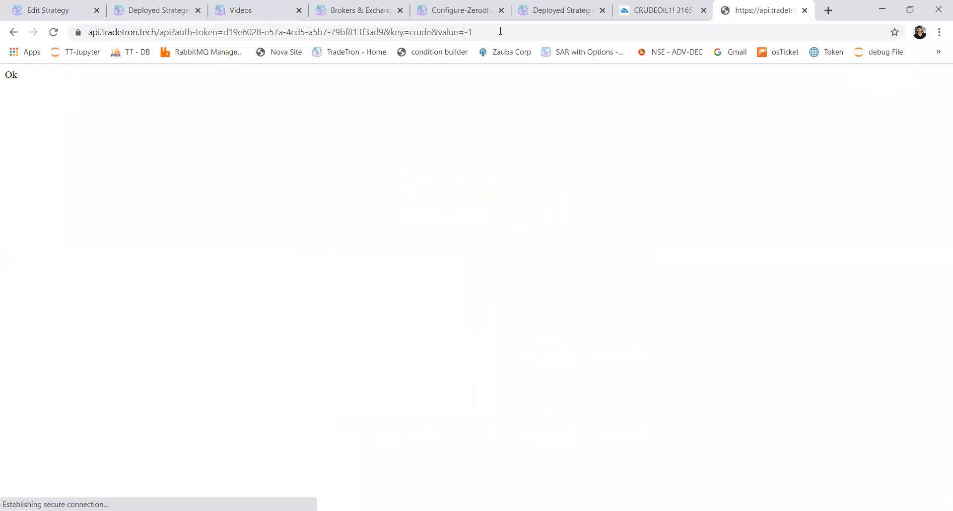
# Reload the deployed "Trading view - crude" strategy and inspect the positions of its FUTCOM_CRUDEOIL_19AUG2020_XX_0 instrument.
pyautogui.click(573, 15)
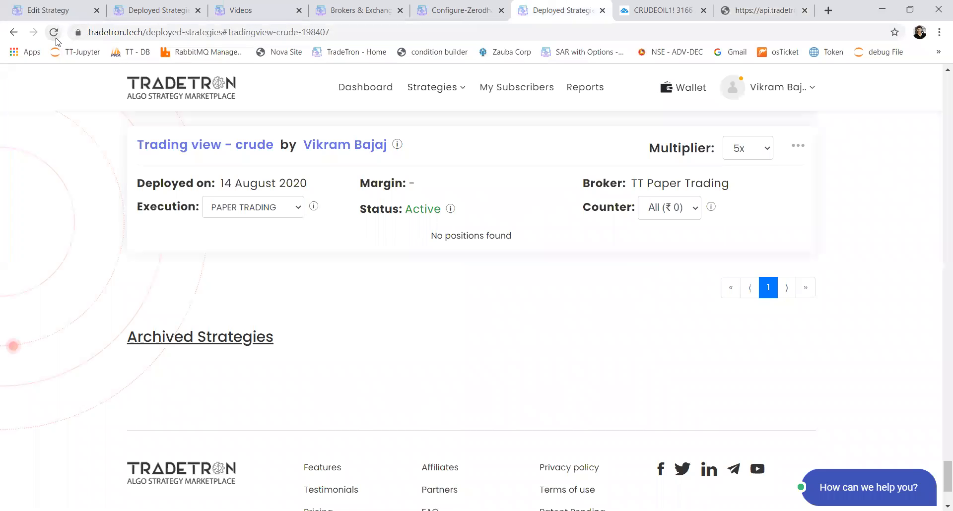
pyautogui.click(53, 32)
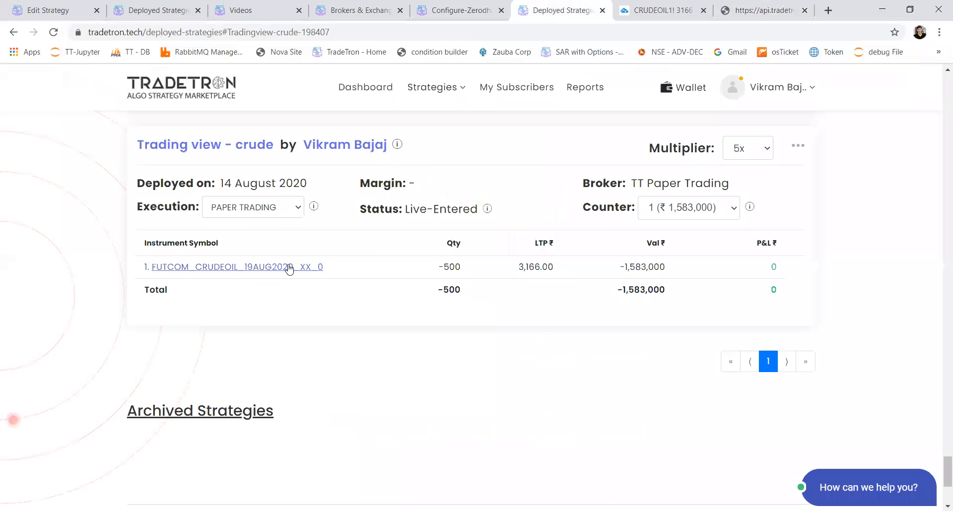
pyautogui.click(295, 268)
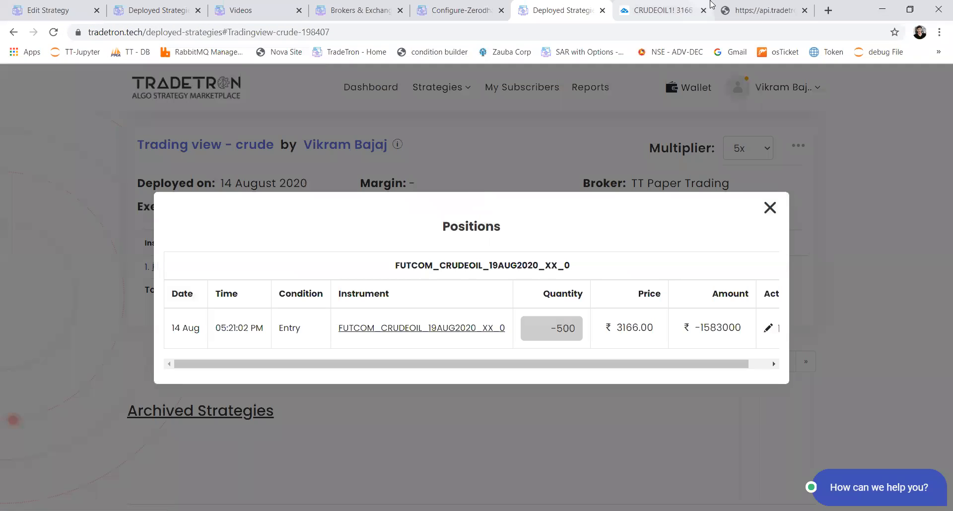
# Change the API URL's value parameter to 1 and send the request again.
pyautogui.click(756, 12)
pyautogui.click(464, 30)
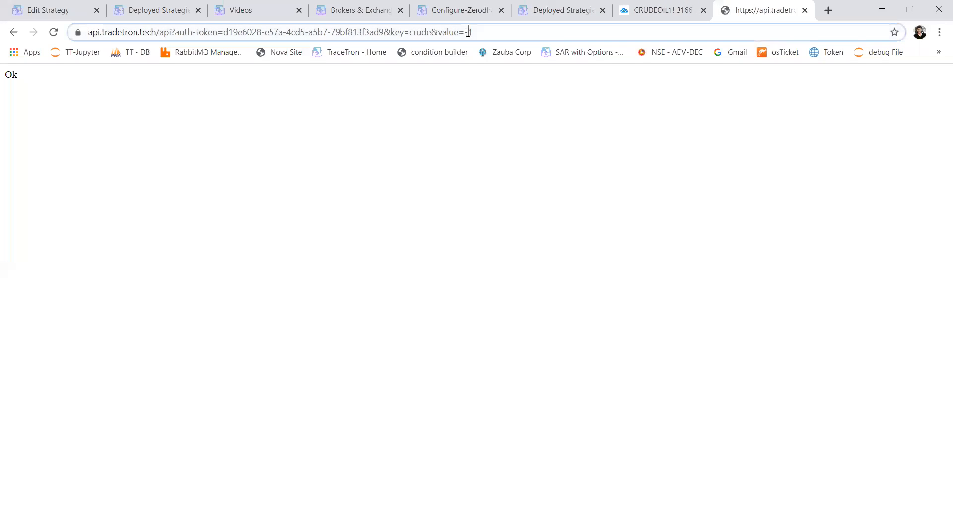
pyautogui.click(474, 31)
pyautogui.press('BackSpace')
pyautogui.press('BackSpace')
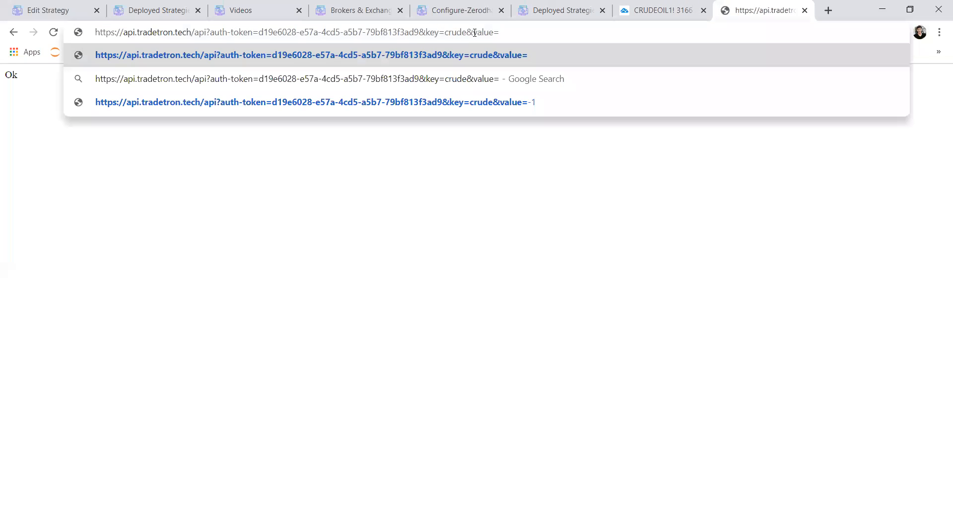
pyautogui.write('1')
pyautogui.press('Return')
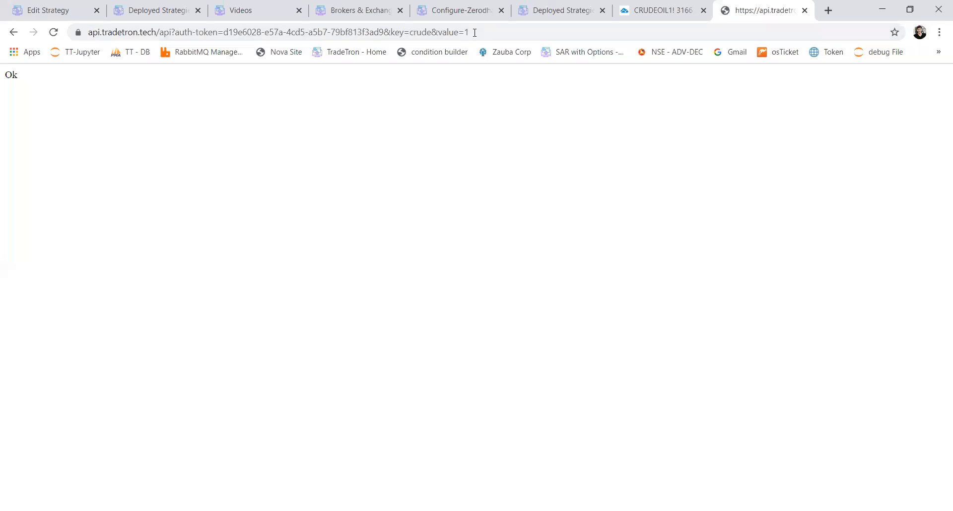
# Reload the deployed crude strategy, examine the entry and exit rows of its crude oil instrument, and switch back to the TradingView chart.
pyautogui.click(561, 10)
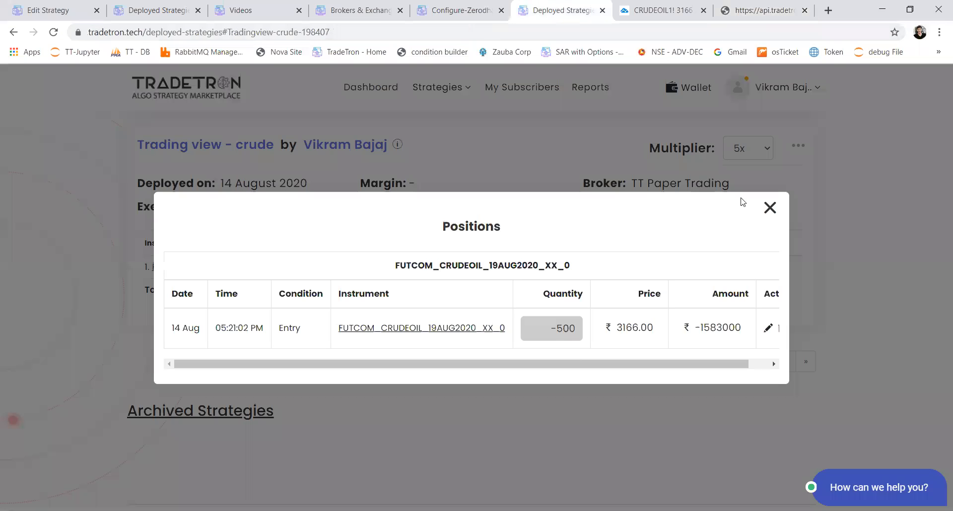
pyautogui.click(770, 207)
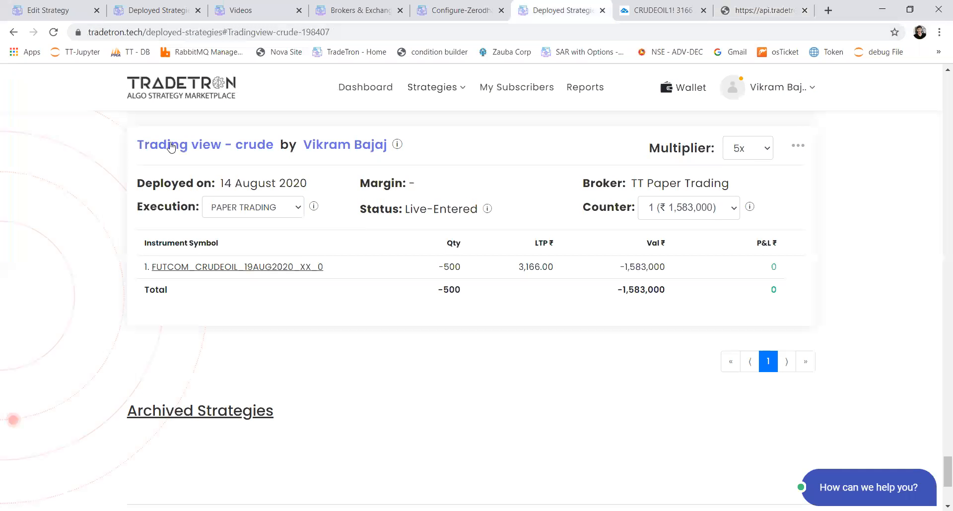
pyautogui.click(53, 32)
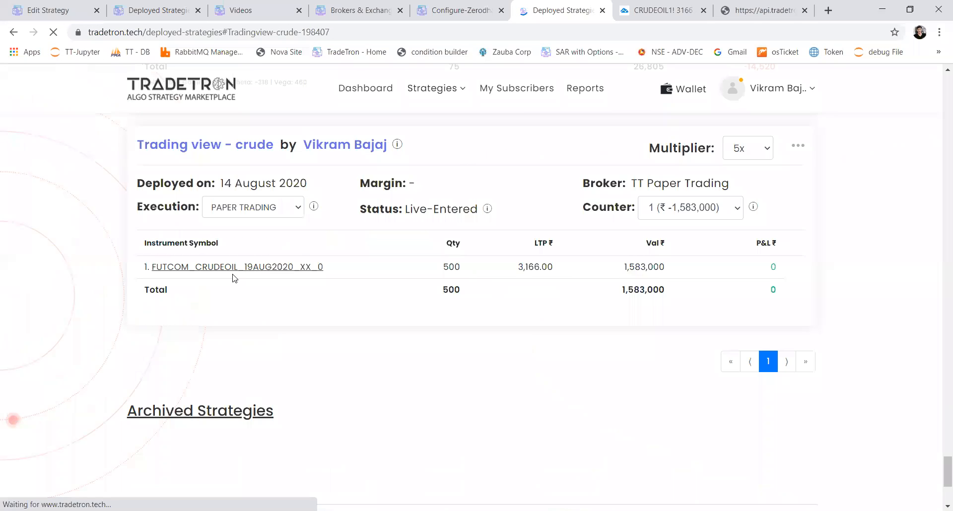
pyautogui.click(226, 321)
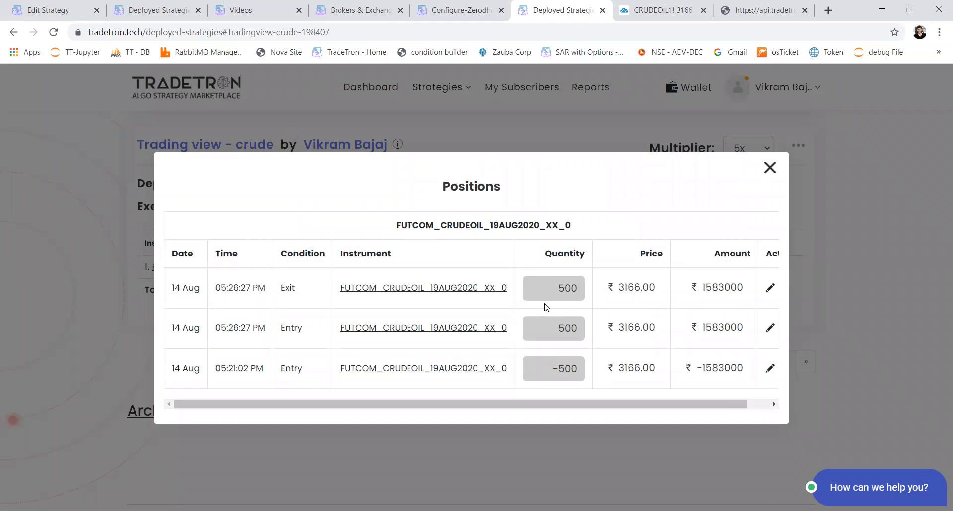
pyautogui.doubleClick(566, 329)
pyautogui.click(655, 10)
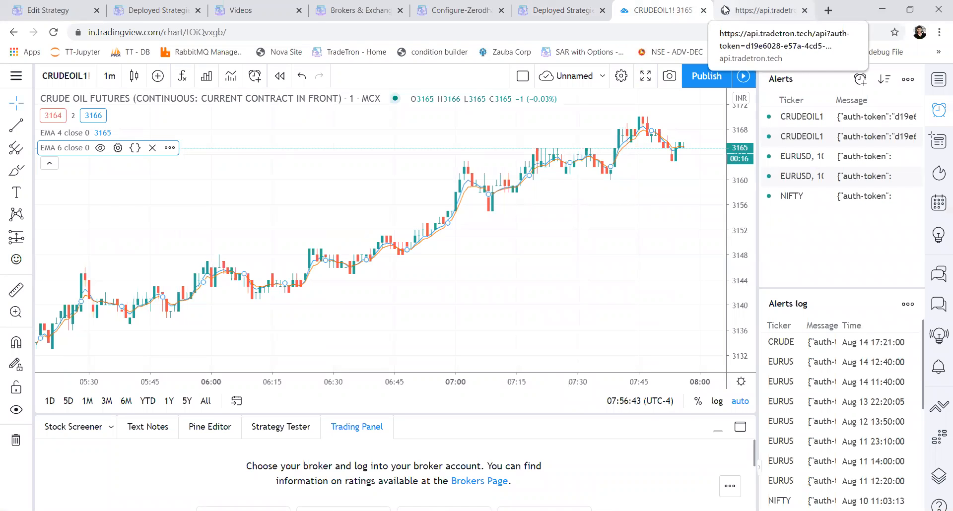
pyautogui.click(725, 10)
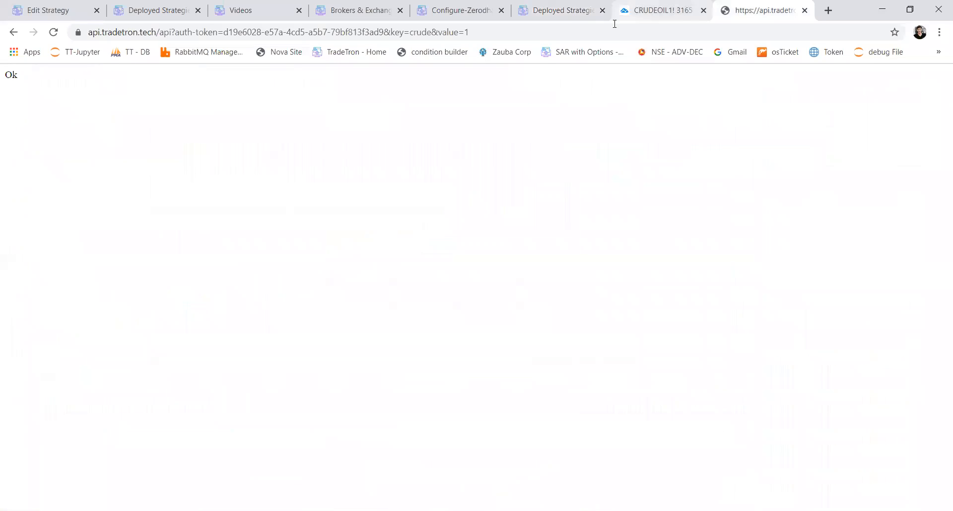
pyautogui.click(598, 30)
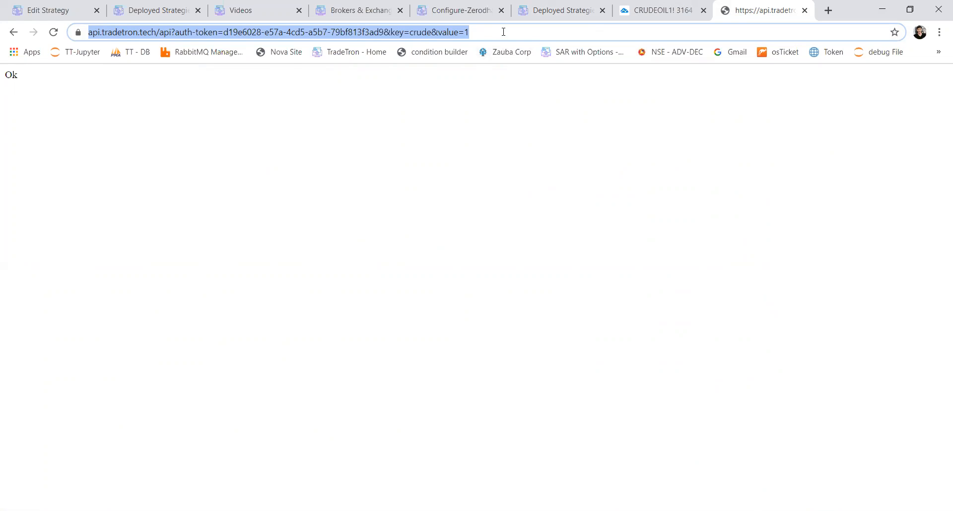
pyautogui.hotkey('alt', 'Tab')
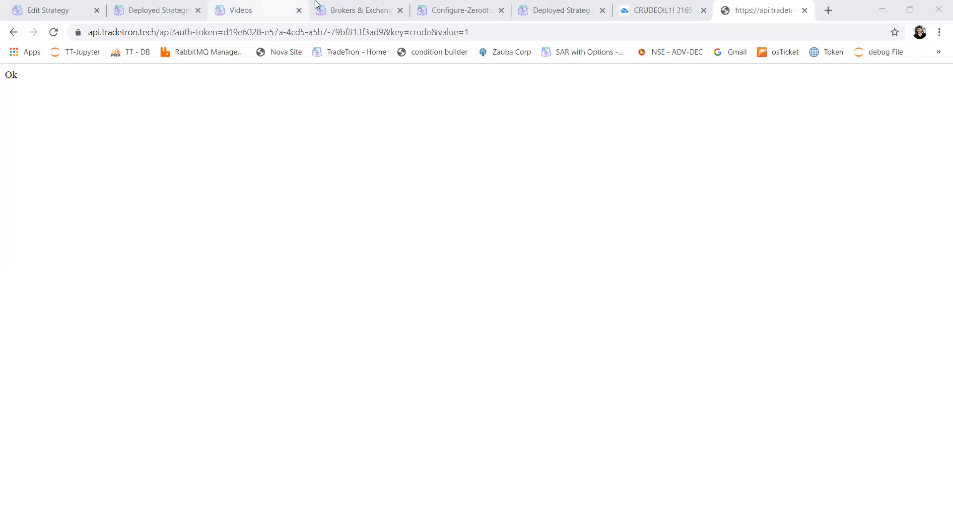
# Open the deployed "Trading view - crude" strategy in the Tradetron strategy editor.
pyautogui.click(34, 4)
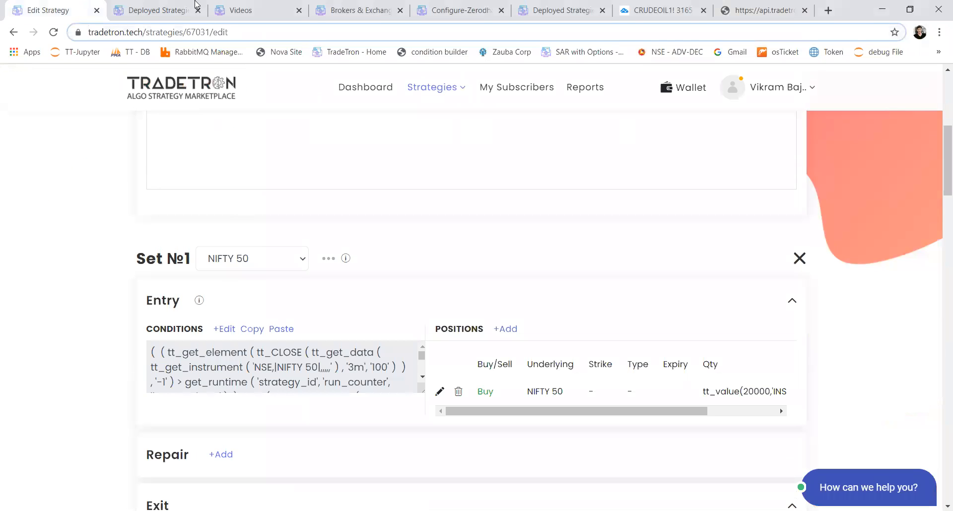
pyautogui.click(142, 4)
pyautogui.scroll(2, 790, 180)
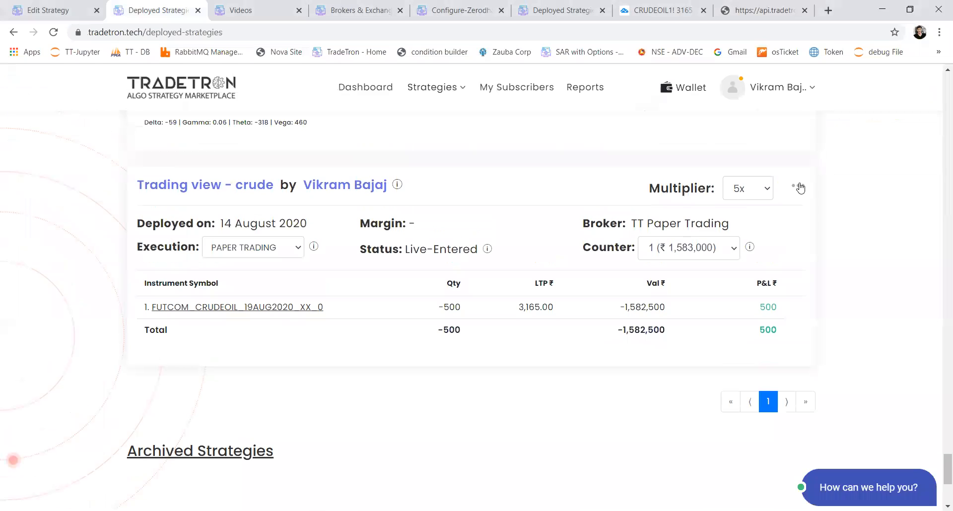
pyautogui.click(800, 187)
pyautogui.click(724, 268)
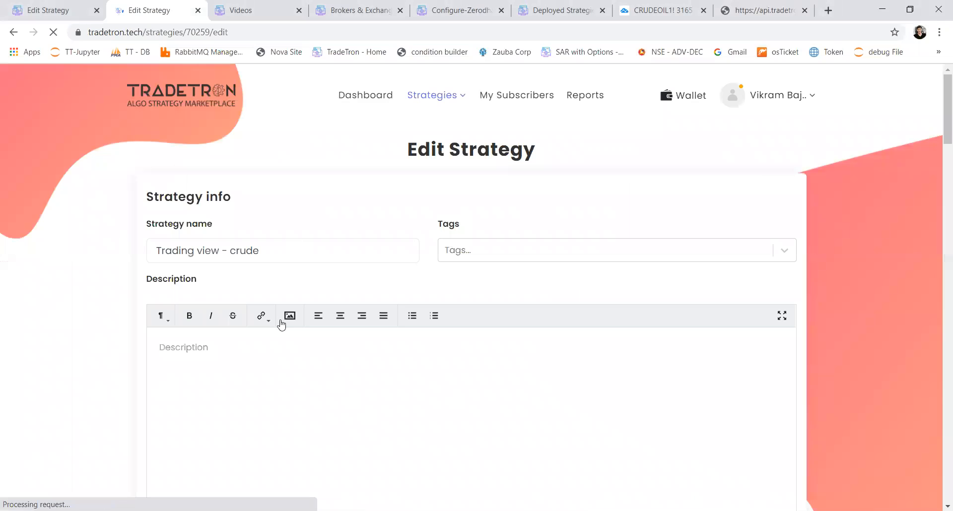
# Set the instrument list of Set 1 to MCX_list and check its Buy position in the position builder.
pyautogui.scroll(-8, 281, 324)
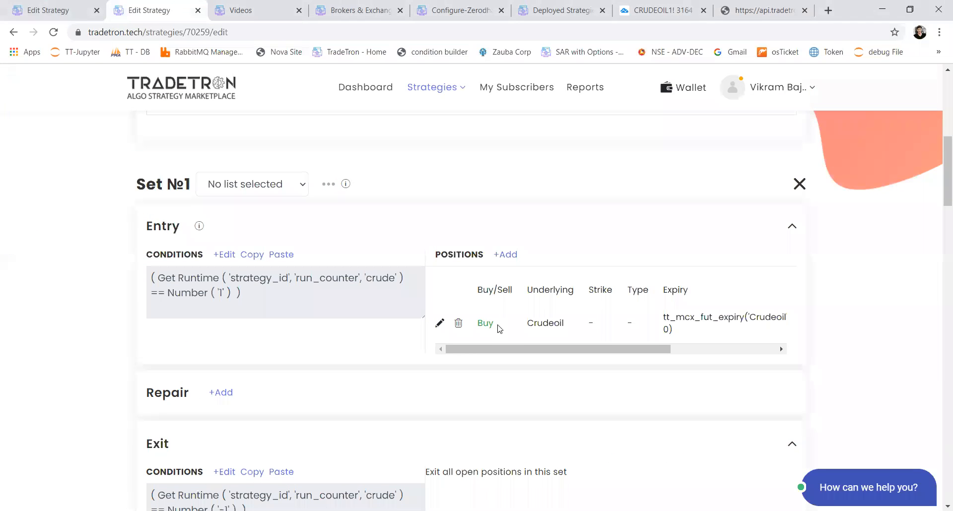
pyautogui.click(273, 188)
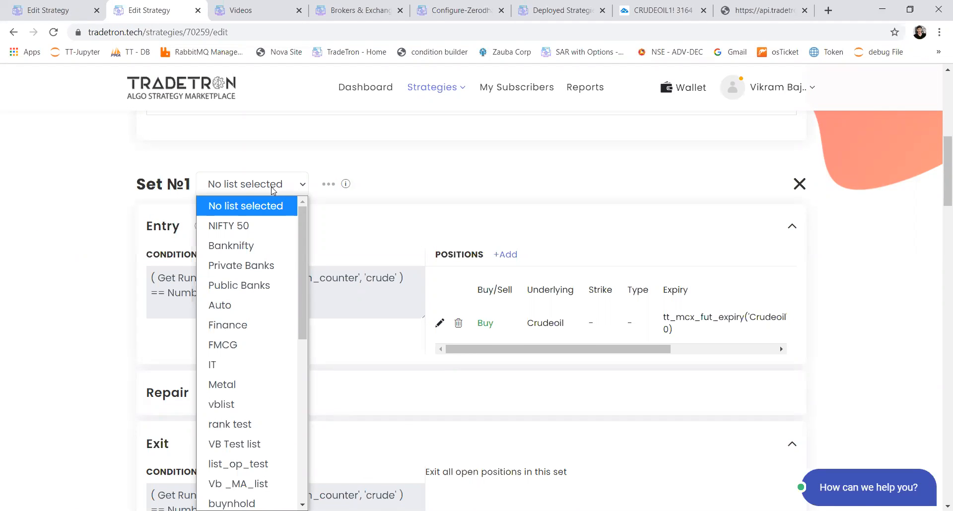
pyautogui.moveTo(301, 294); pyautogui.dragTo(301, 365)
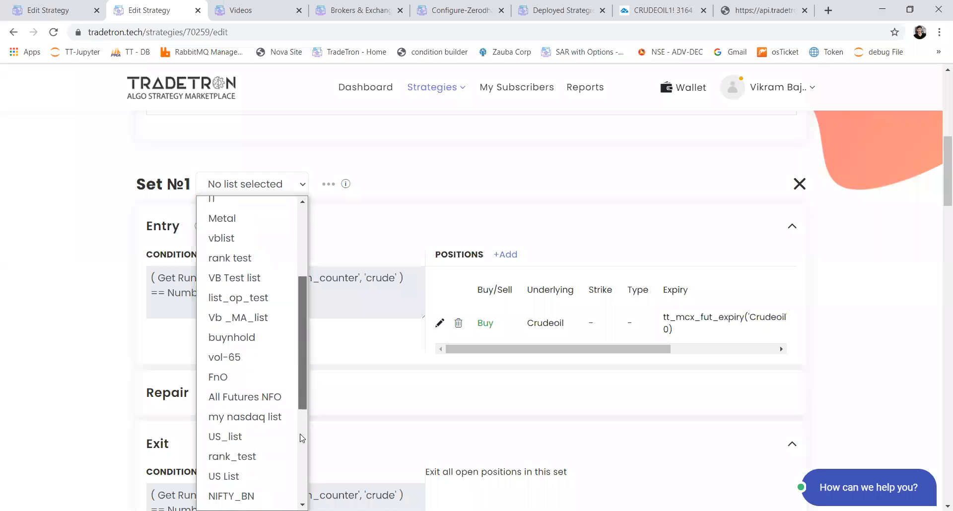
pyautogui.scroll(-3, 300, 436)
pyautogui.click(238, 351)
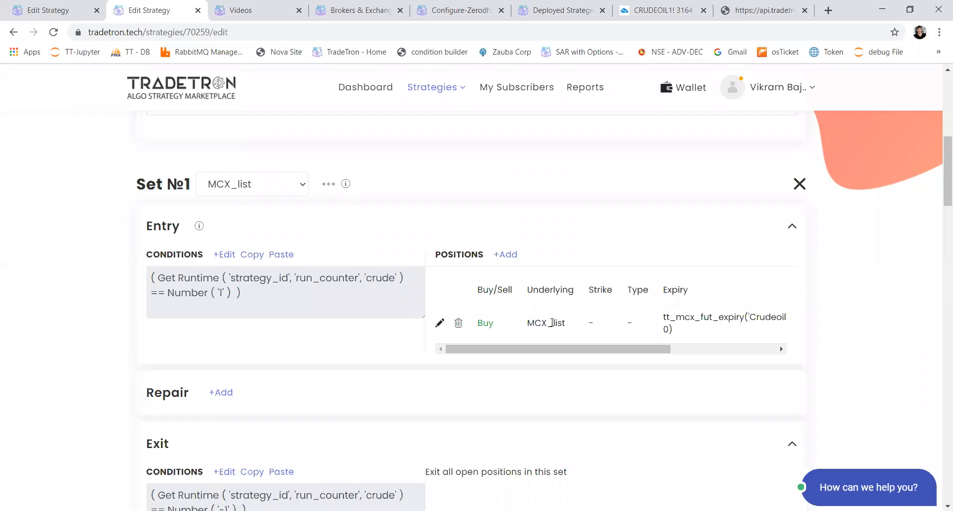
pyautogui.click(439, 325)
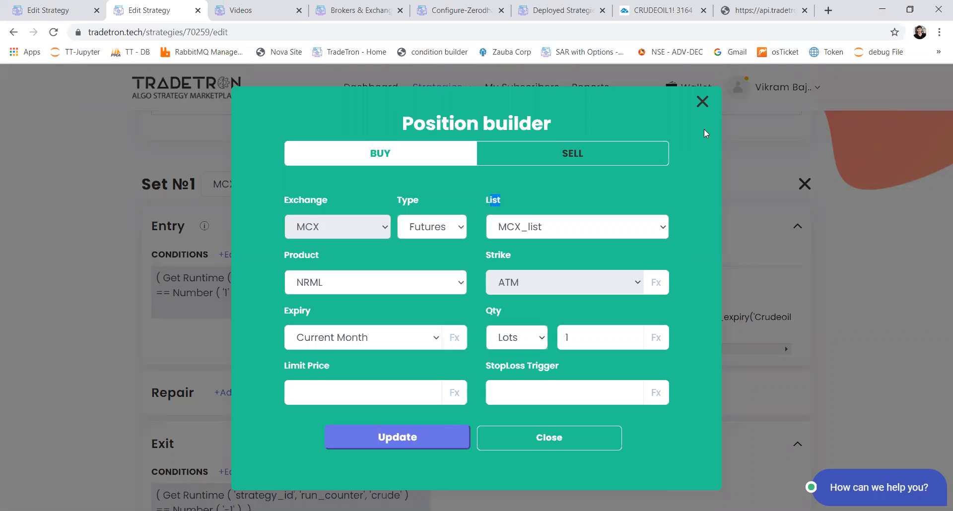
pyautogui.click(701, 105)
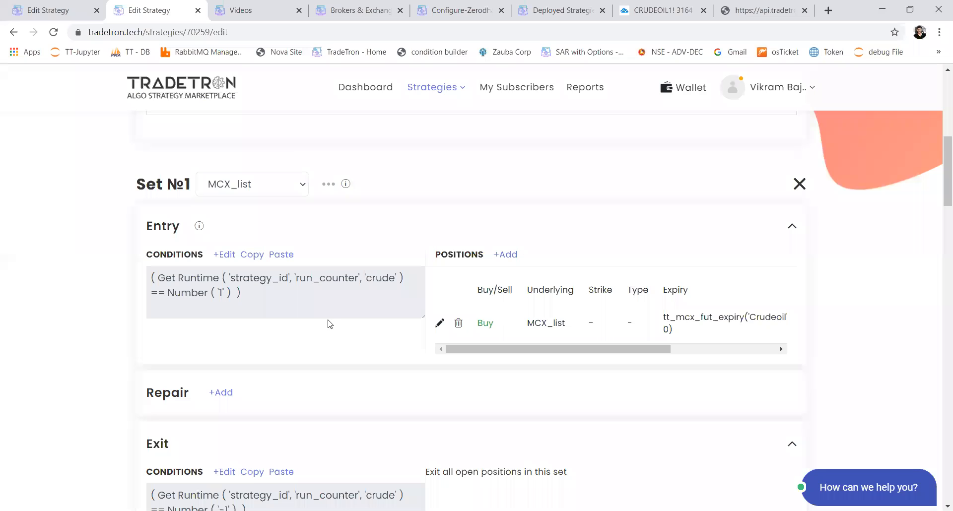
pyautogui.click(226, 256)
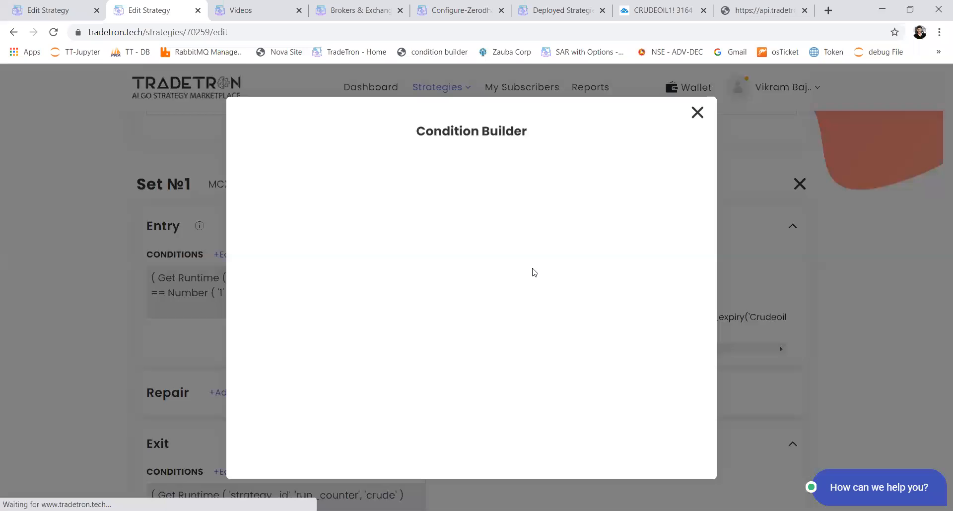
pyautogui.click(405, 203)
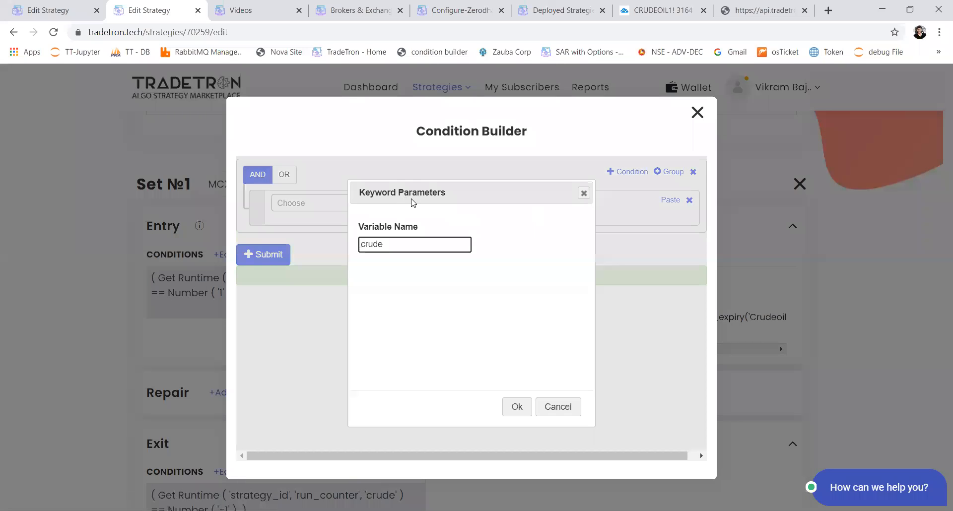
pyautogui.click(697, 112)
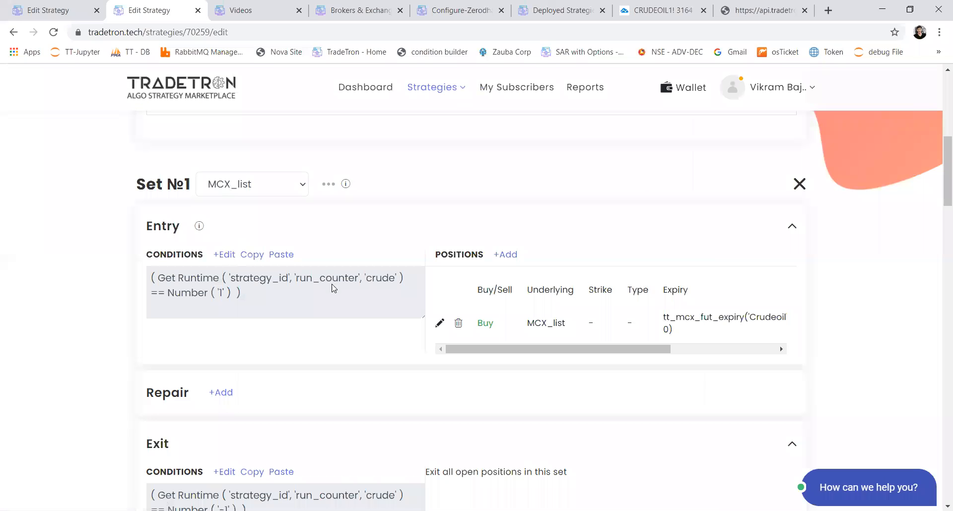
# Change the Get Runtime variable name in Set 1's entry condition to |MCX_list|.
pyautogui.click(227, 255)
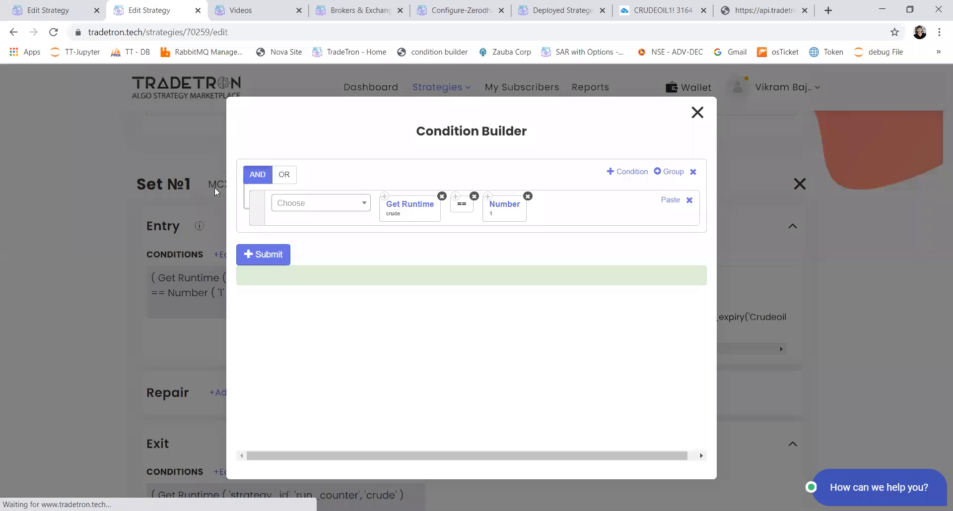
pyautogui.click(416, 214)
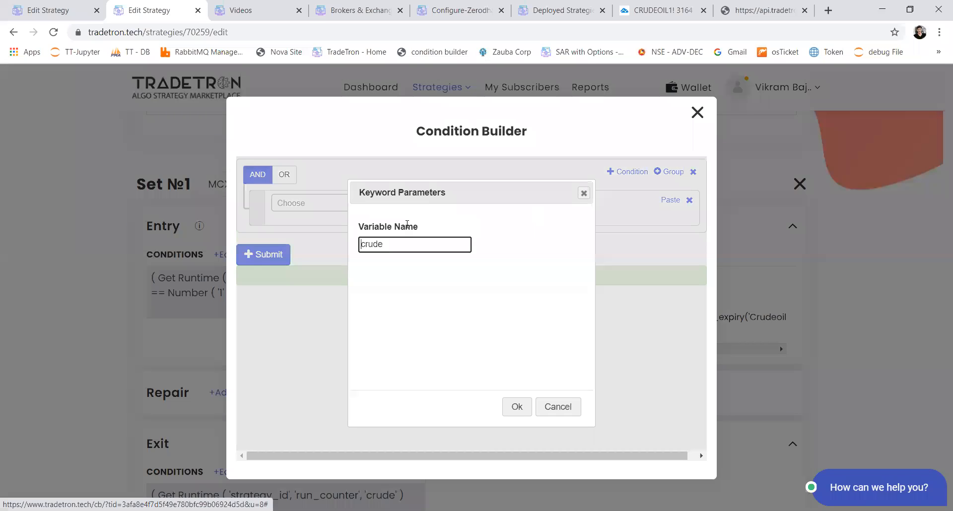
pyautogui.doubleClick(384, 246)
pyautogui.press('BackSpace')
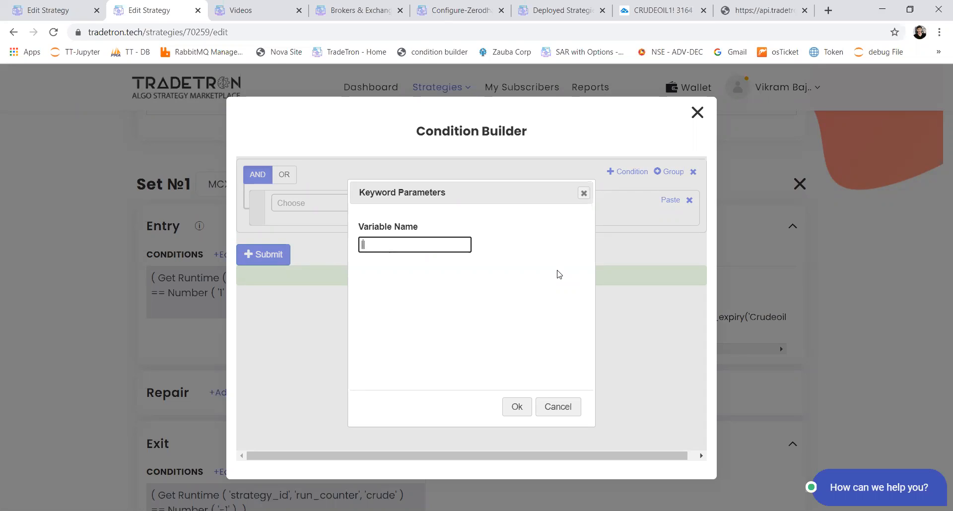
pyautogui.write('MCX_list')
pyautogui.click(529, 408)
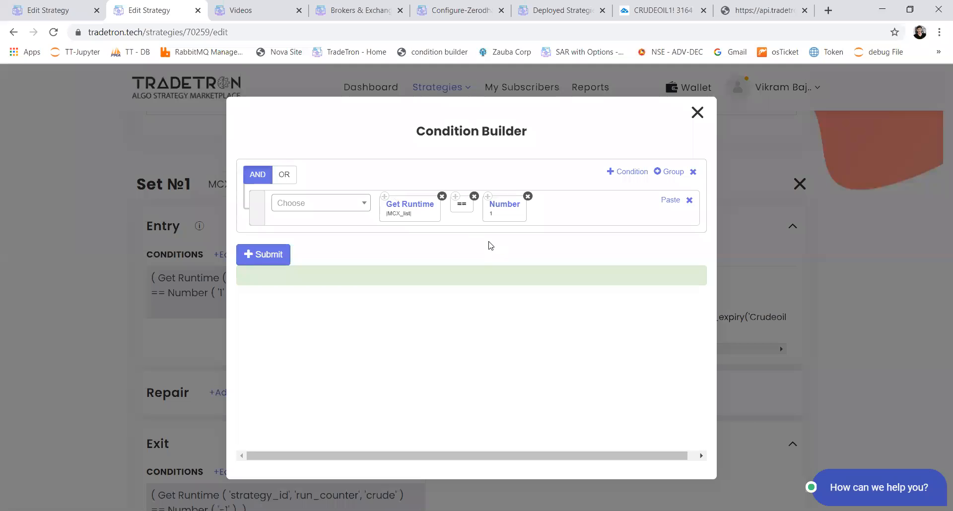
# Switch to TradingView, try {ticker} as the key in the message of the CRUDEOIL1! alert with value -1, and close it without saving.
pyautogui.click(671, 13)
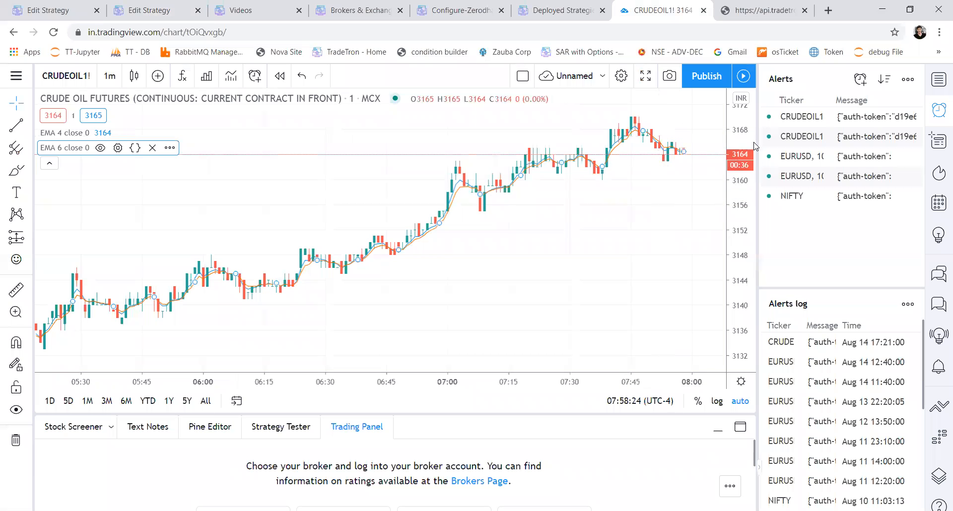
pyautogui.moveTo(806, 118)
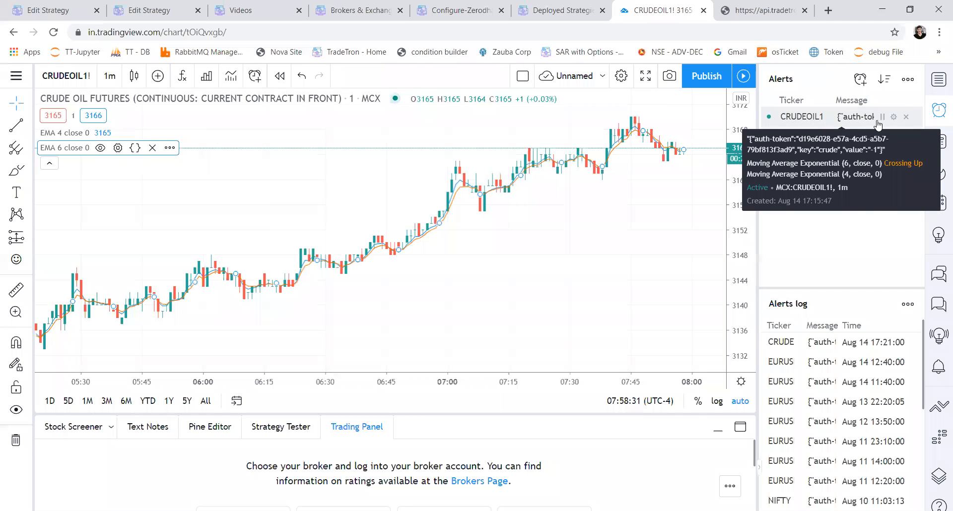
pyautogui.click(893, 116)
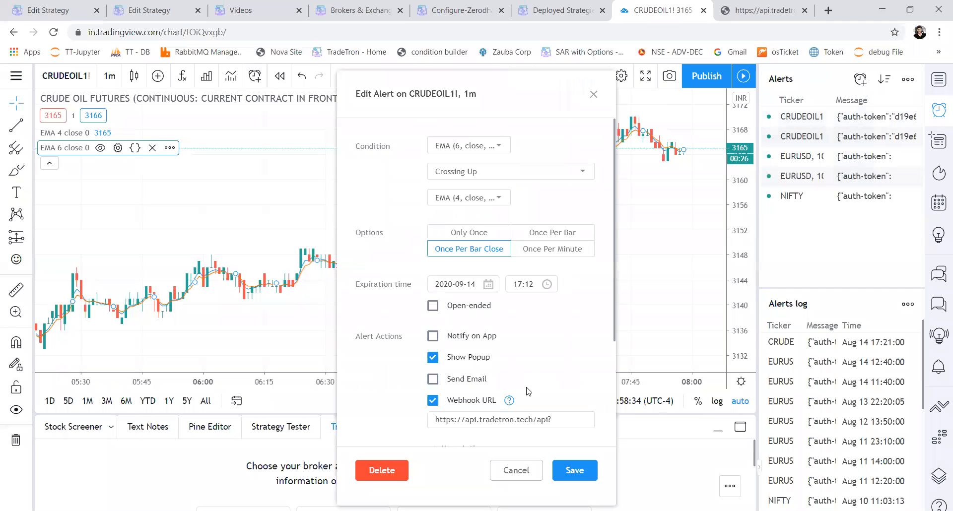
pyautogui.scroll(-1, 524, 427)
pyautogui.scroll(-3, 522, 427)
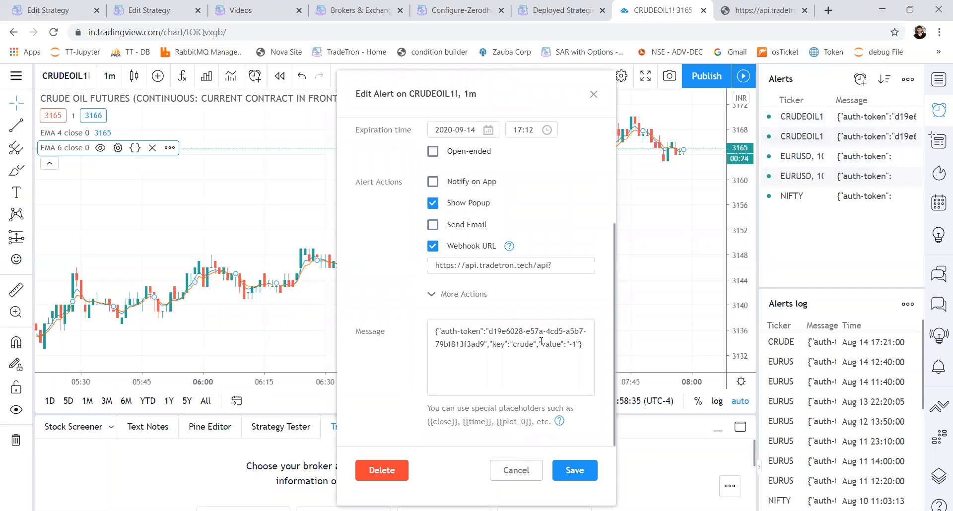
pyautogui.click(515, 344)
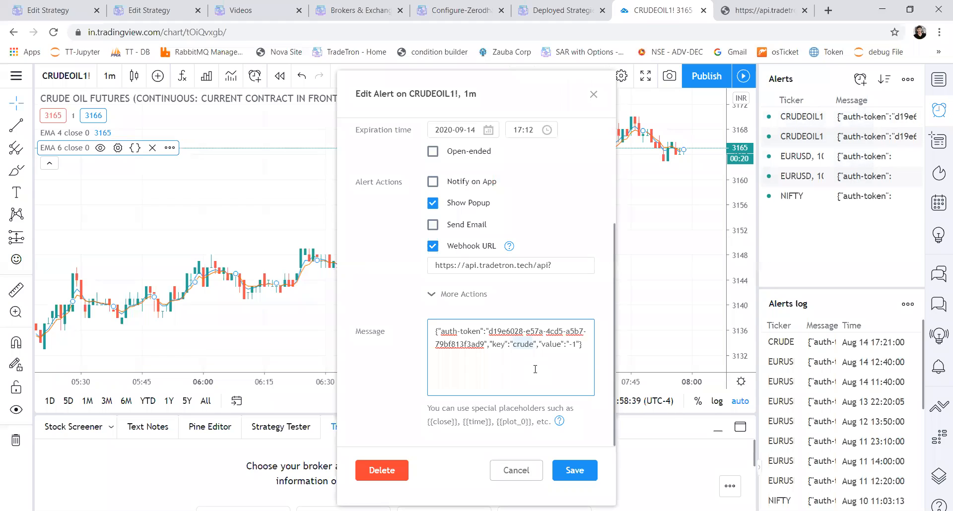
pyautogui.write('{}')
pyautogui.press('Left')
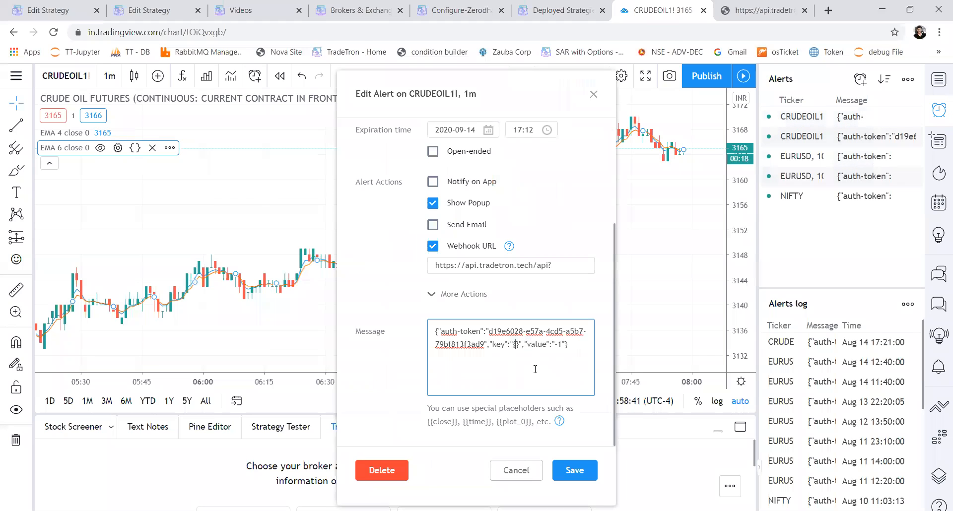
pyautogui.write('ticker')
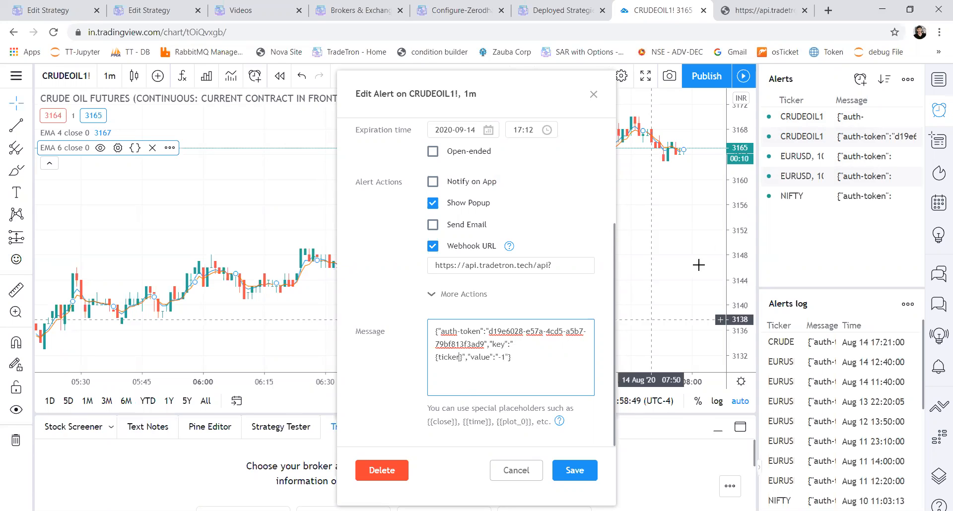
pyautogui.click(908, 79)
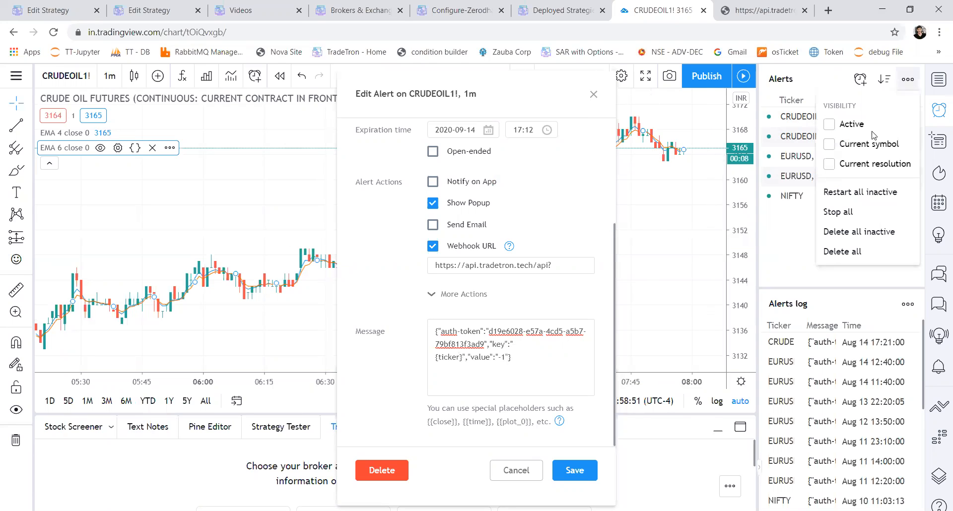
pyautogui.click(805, 225)
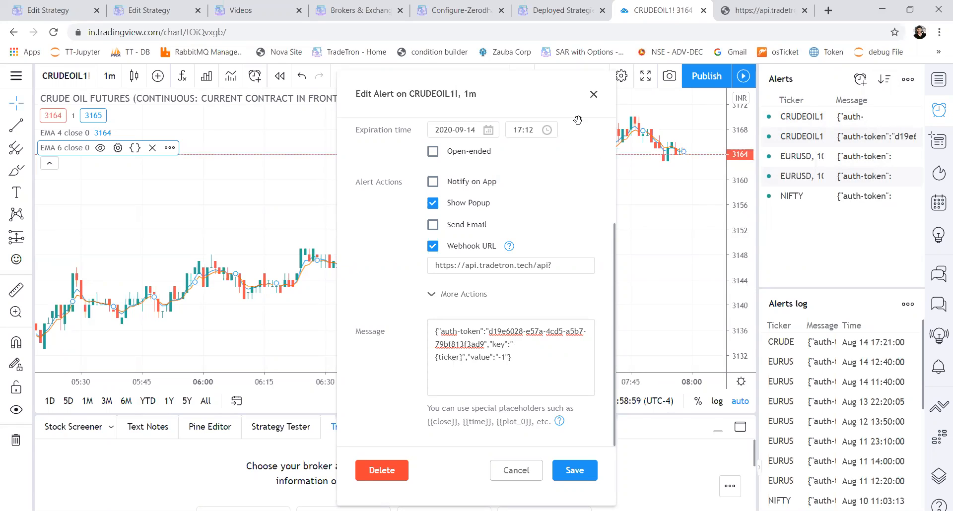
pyautogui.click(594, 95)
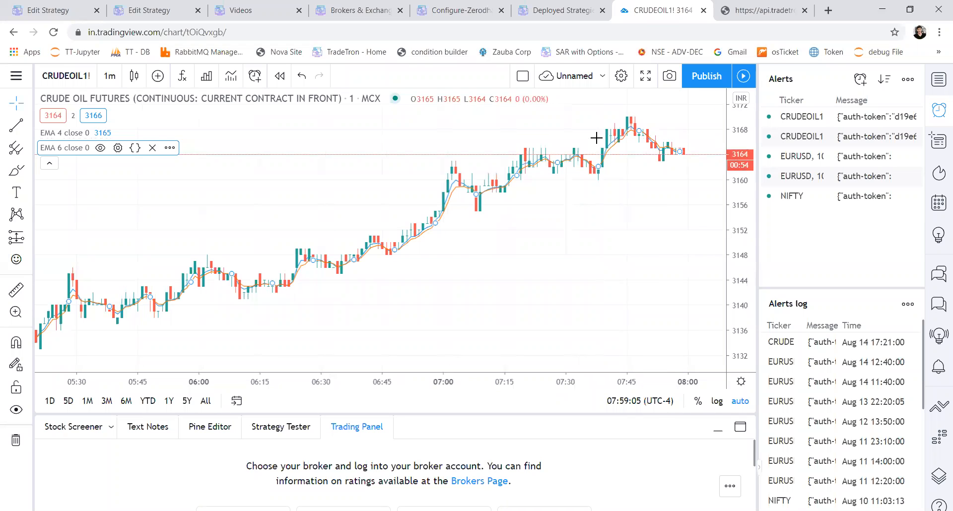
pyautogui.click(689, 71)
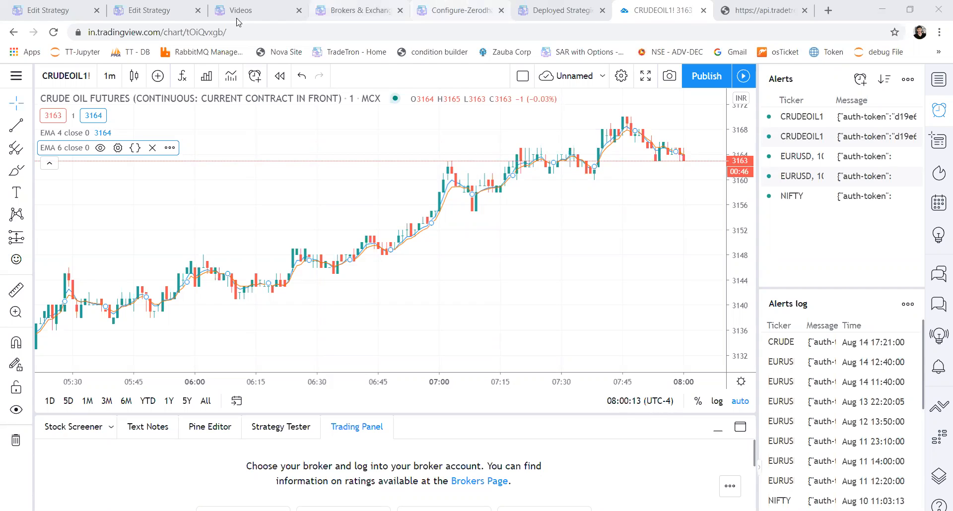
# Switch to the Tradetron strategy editor and close Set 1's entry condition builder without submitting.
pyautogui.click(141, 5)
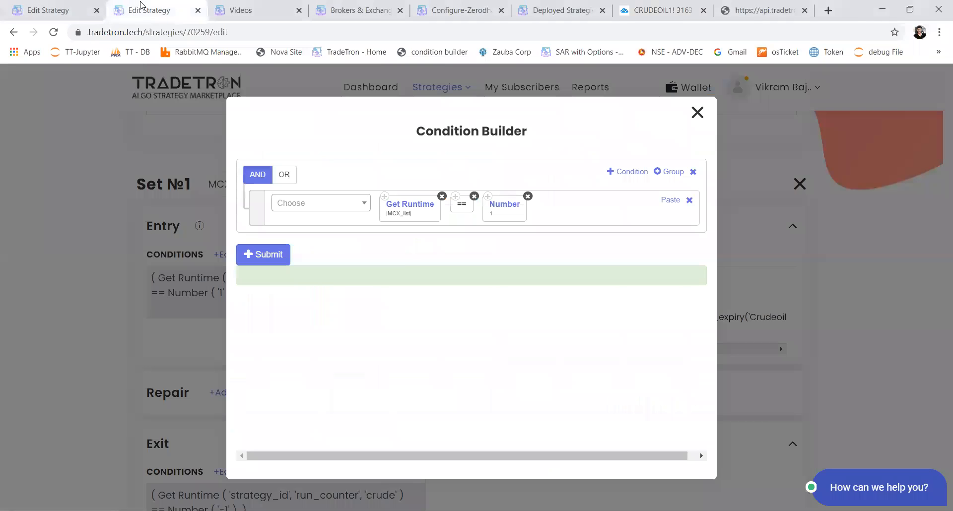
pyautogui.click(697, 117)
pyautogui.scroll(-5, 638, 289)
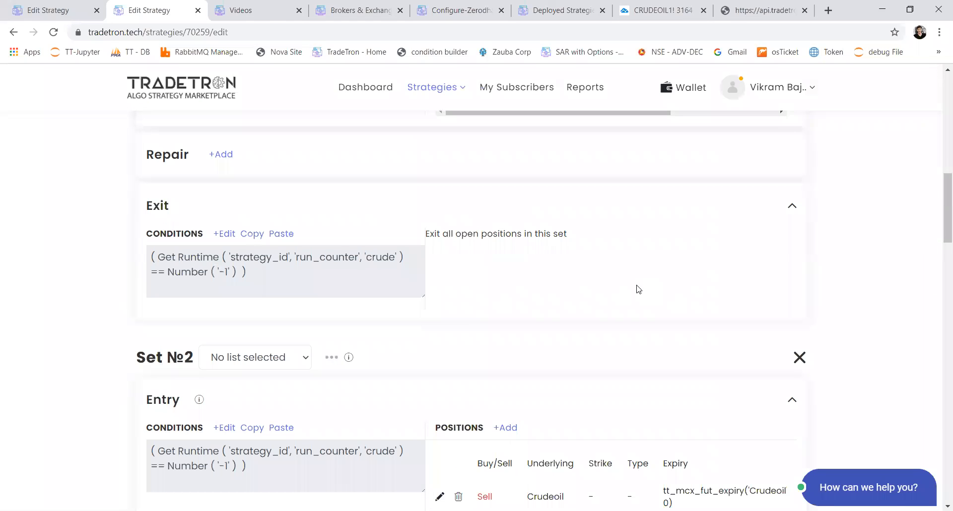
# Add a second condition to Set 1's exit conditions, starting with the LTP keyword.
pyautogui.click(226, 234)
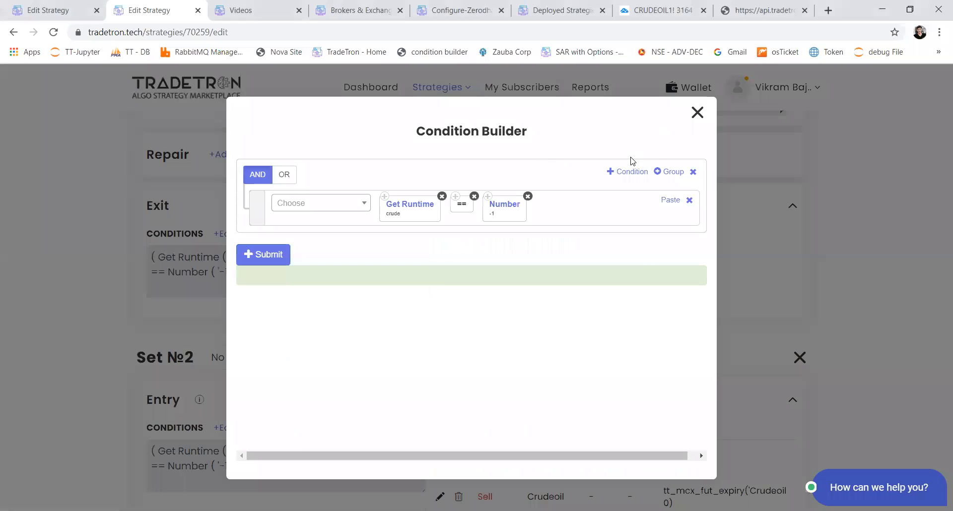
pyautogui.click(626, 172)
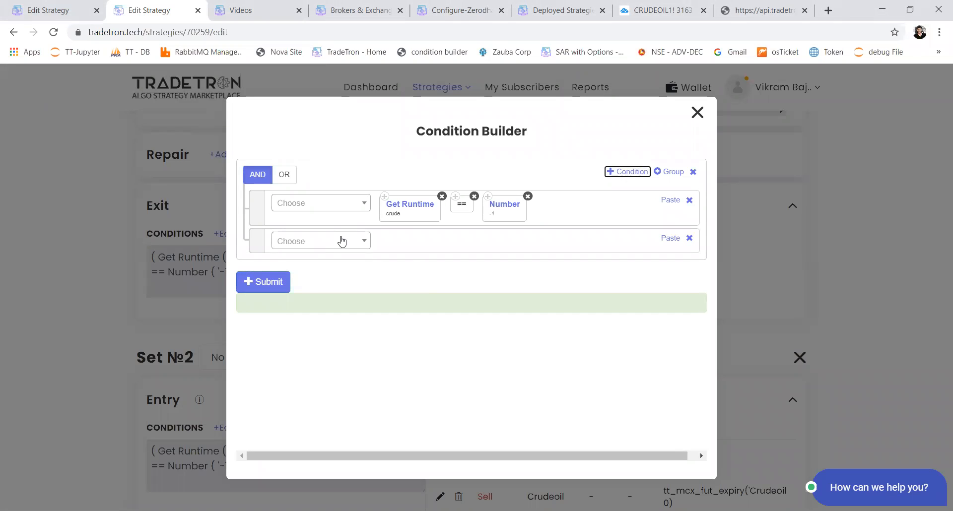
pyautogui.click(342, 241)
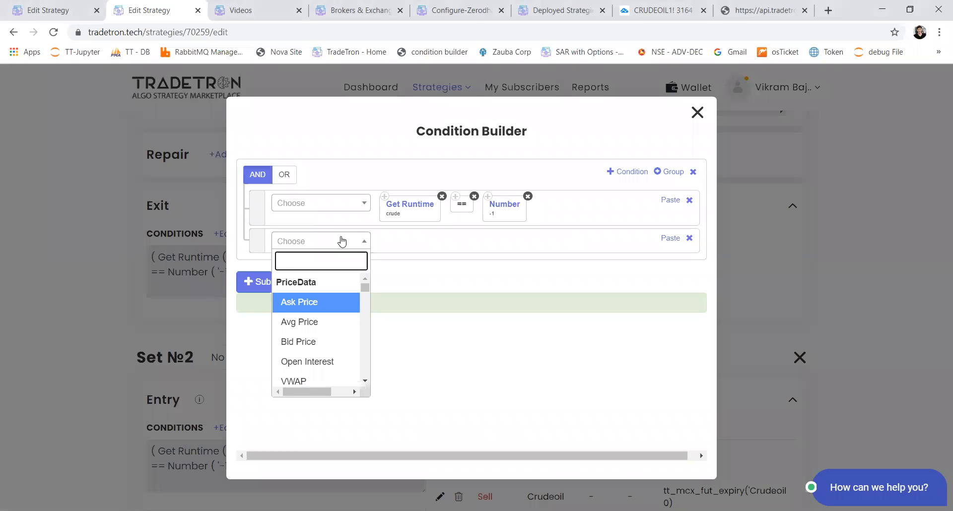
pyautogui.write('tr')
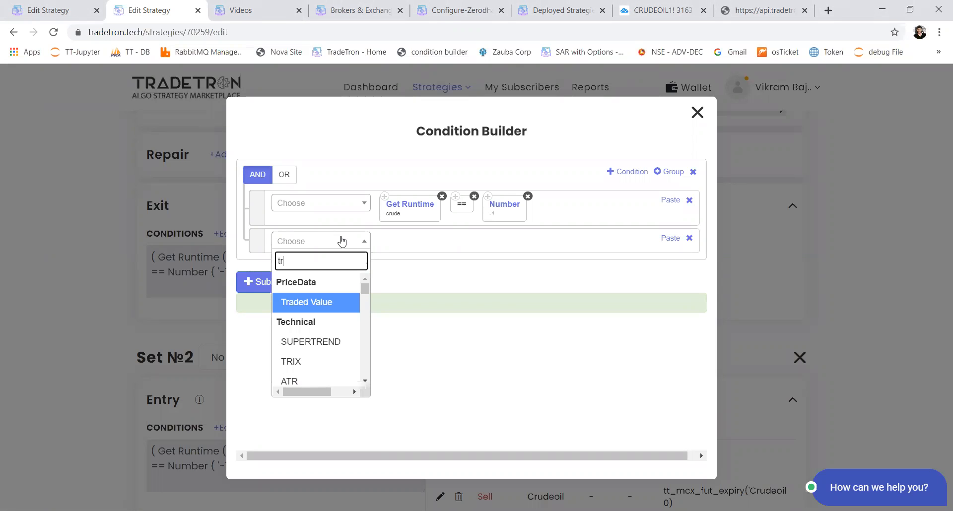
pyautogui.press('BackSpace')
pyautogui.press('BackSpace')
pyautogui.write('ltp')
pyautogui.press('Return')
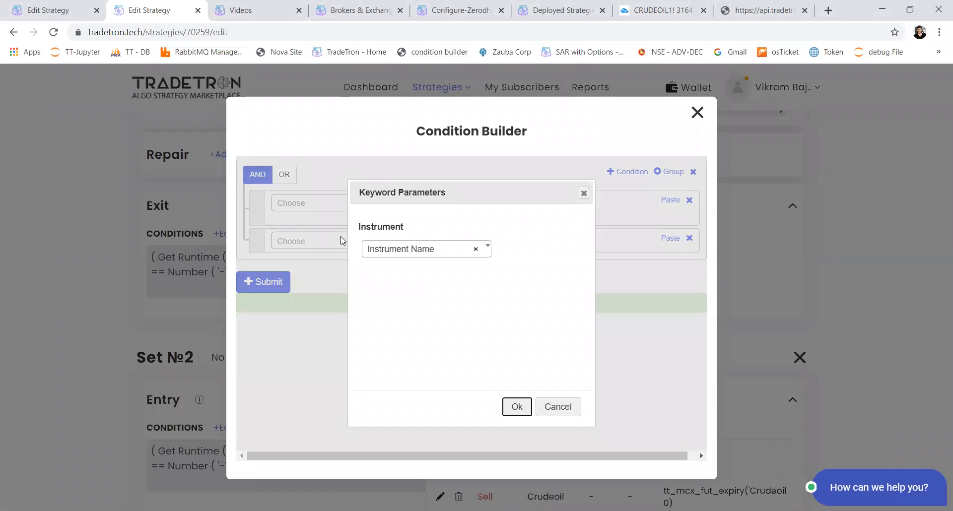
pyautogui.press('Return')
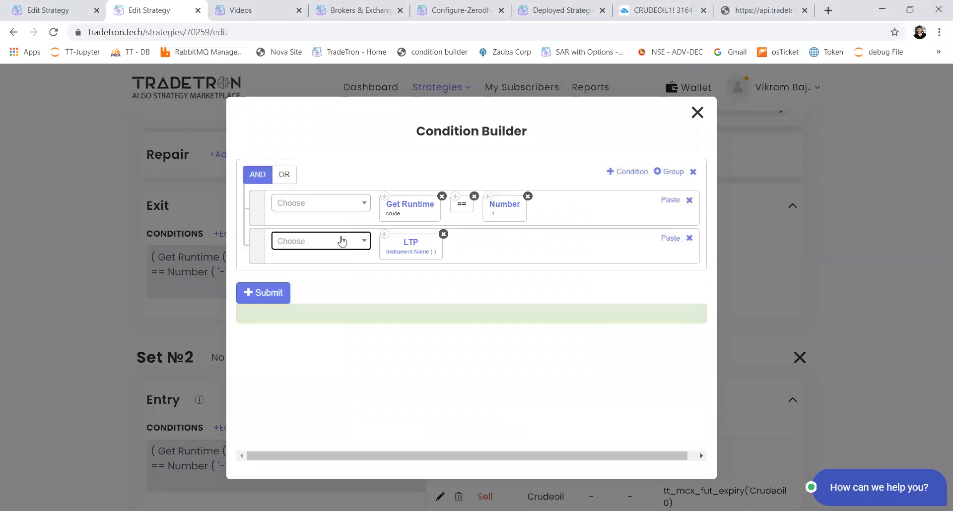
# Set the LTP keyword's instrument to the MCX exchange with MCX - Crudeoil as the underlying.
pyautogui.click(369, 254)
pyautogui.click(311, 241)
pyautogui.write('m')
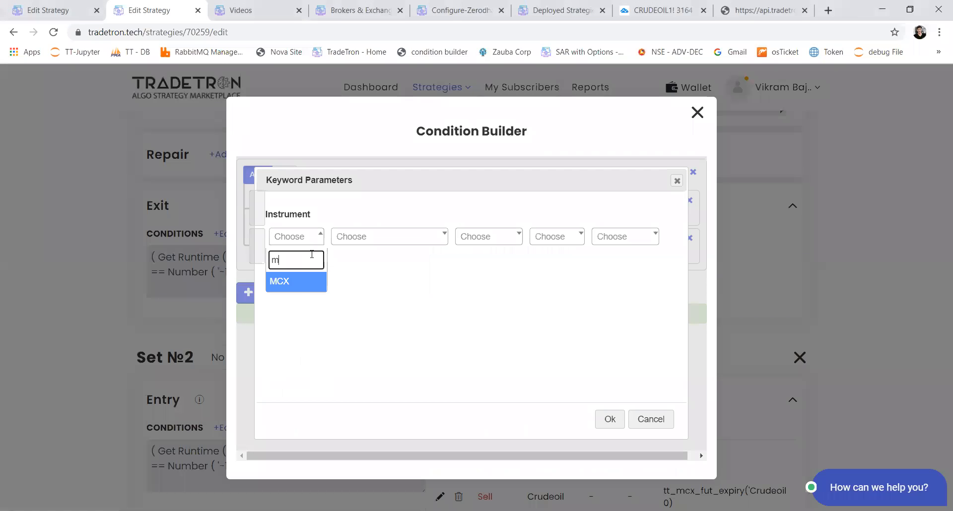
pyautogui.write('x')
pyautogui.press('BackSpace')
pyautogui.press('Return')
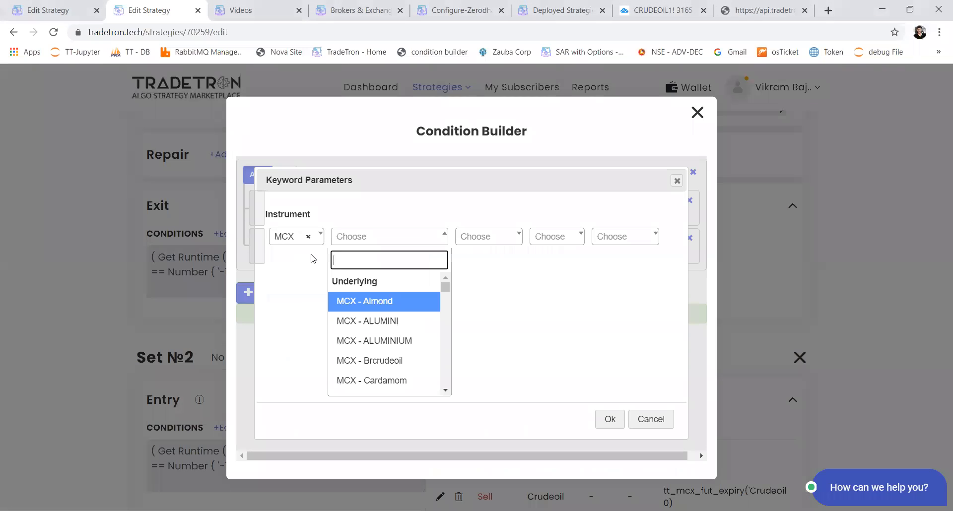
pyautogui.write('cru')
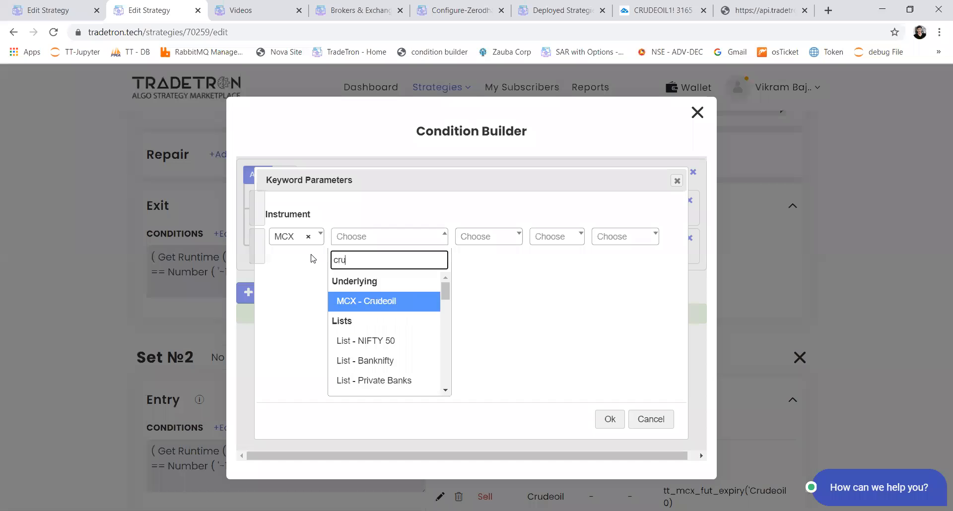
pyautogui.press('Return')
# Choose the Current Month expiry for the LTP instrument and apply the keyword parameters.
pyautogui.press('Down')
pyautogui.press('Down')
pyautogui.press('Down')
pyautogui.press('Down')
pyautogui.press('Down')
pyautogui.press('Down')
pyautogui.press('Down')
pyautogui.press('Down')
pyautogui.press('Down')
pyautogui.press('Down')
pyautogui.press('Down')
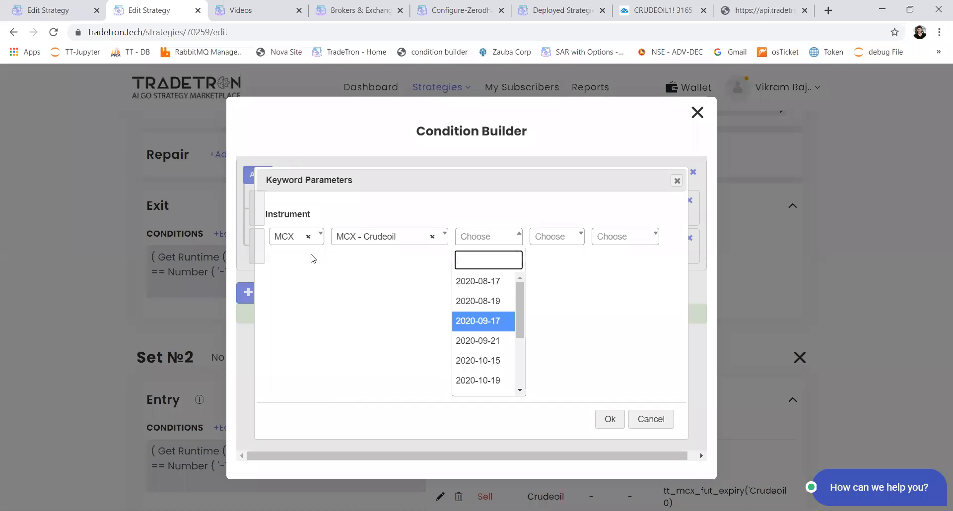
pyautogui.press('Return')
pyautogui.press('Tab')
pyautogui.press('Tab')
pyautogui.press('Tab')
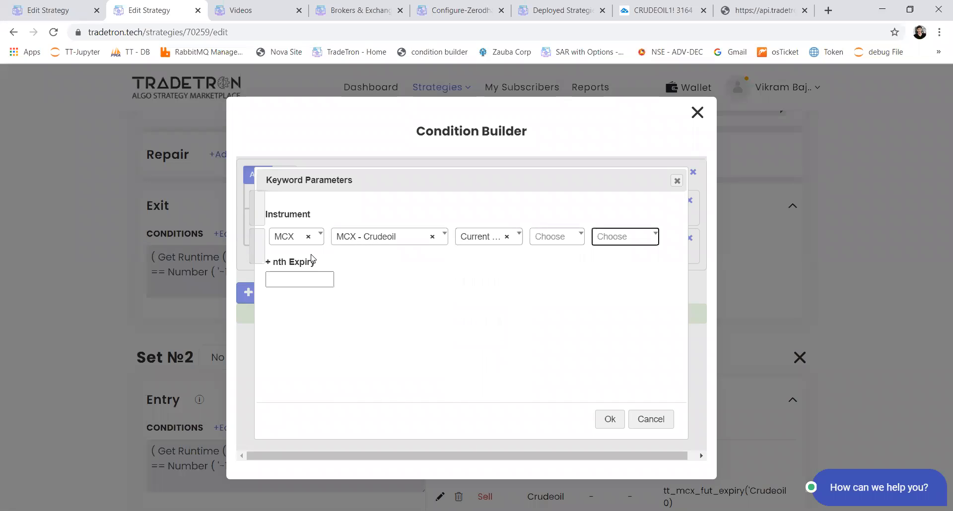
pyautogui.press('Return')
# Follow LTP with the > operator and the Traded Instrument keyword in the second exit condition.
pyautogui.click(312, 247)
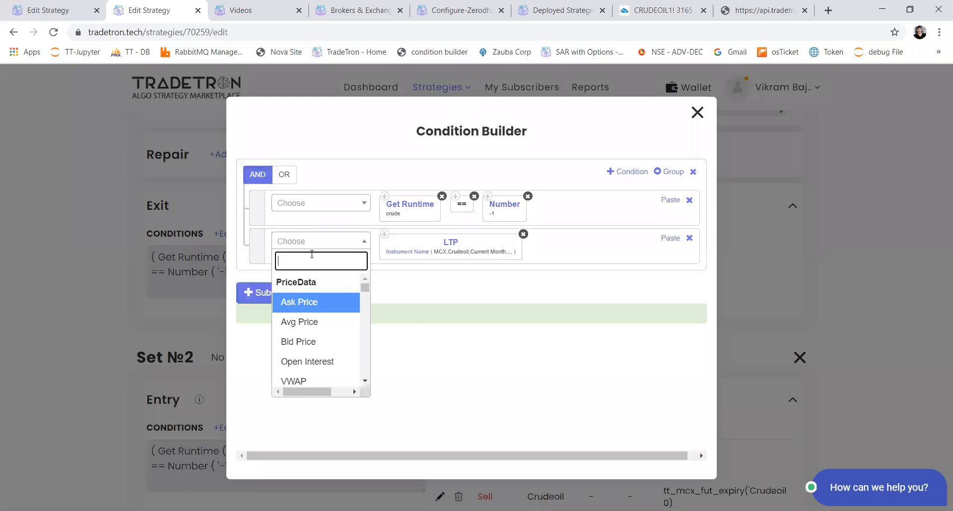
pyautogui.write('>')
pyautogui.press('Return')
pyautogui.write('t')
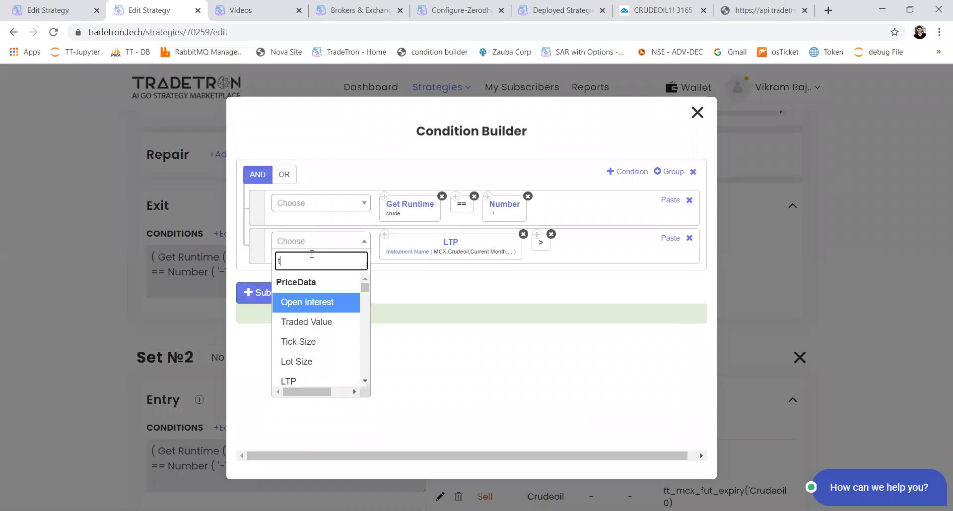
pyautogui.write('rade')
pyautogui.press('Down')
pyautogui.press('Return')
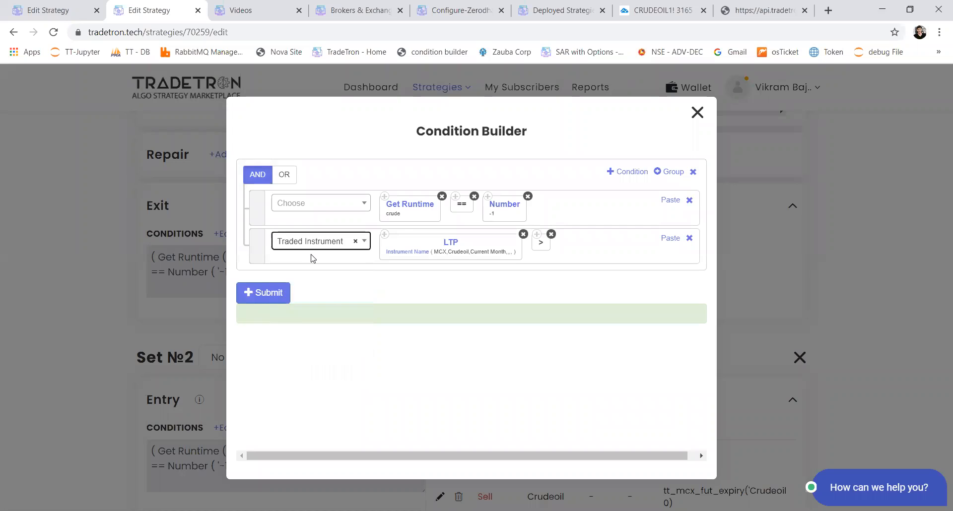
# Configure Traded Instrument with condition type Entry, field price, underlying Crudeoil, and set, condition and leg number 1.
pyautogui.press('Tab')
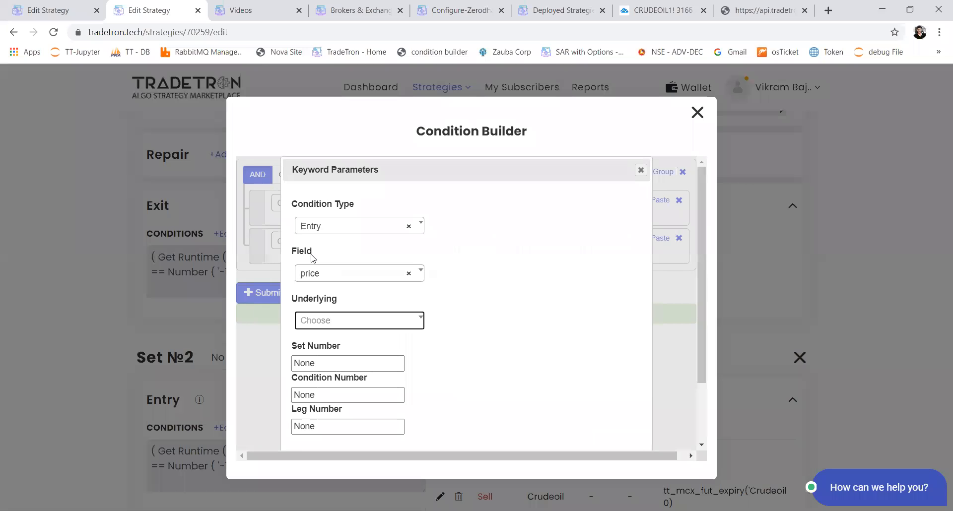
pyautogui.press('Return')
pyautogui.write('crude')
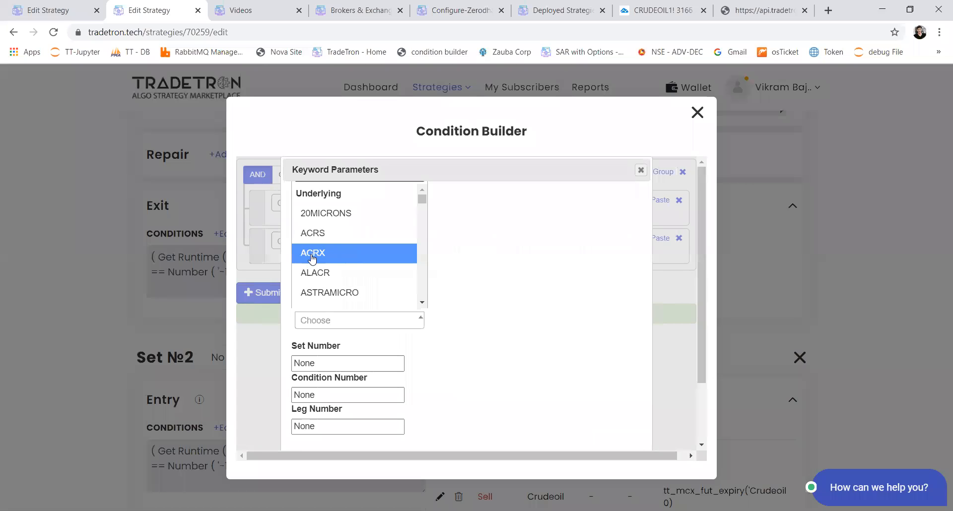
pyautogui.press('Down')
pyautogui.press('Return')
pyautogui.press('Tab')
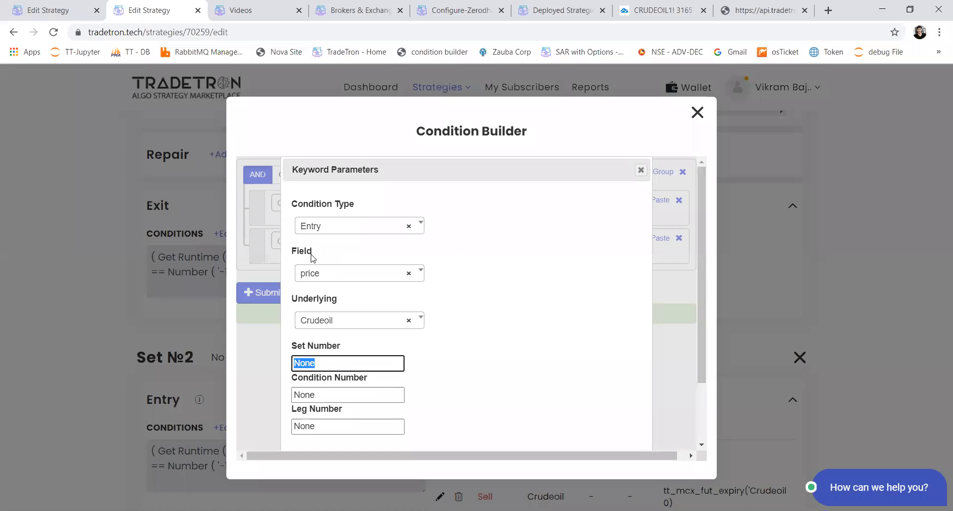
pyautogui.write('1')
pyautogui.press('Tab')
pyautogui.write('1')
pyautogui.press('Tab')
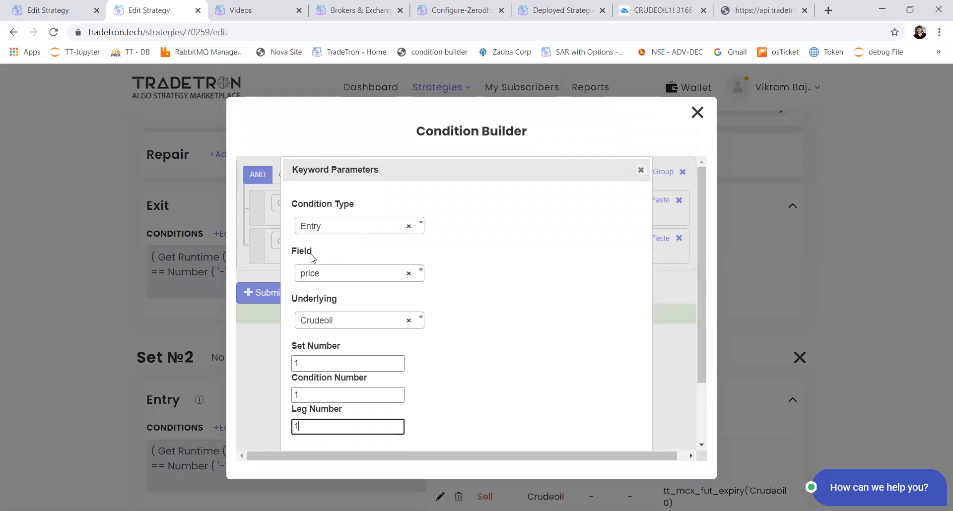
pyautogui.write('1')
pyautogui.press('Tab')
pyautogui.press('Return')
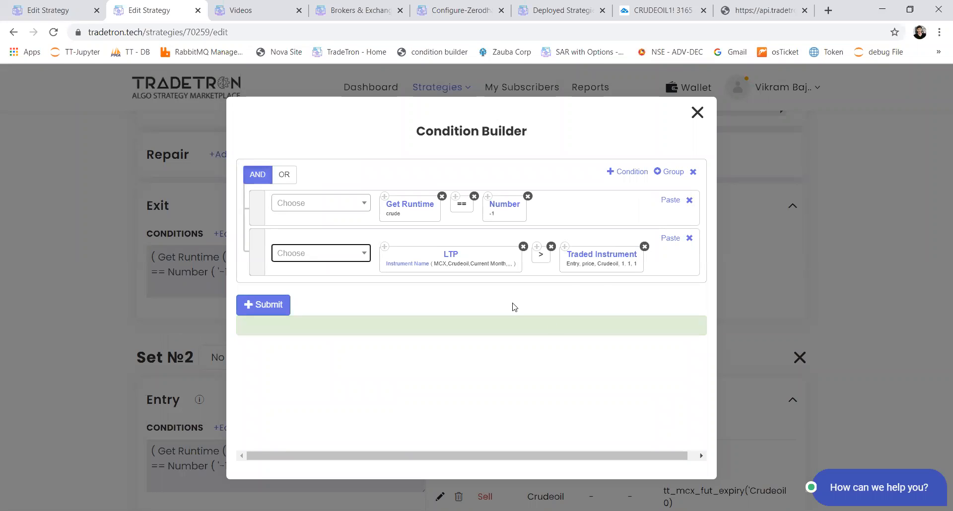
# Multiply the traded instrument's entry price by Number 1.01 in the second exit condition.
pyautogui.click(319, 261)
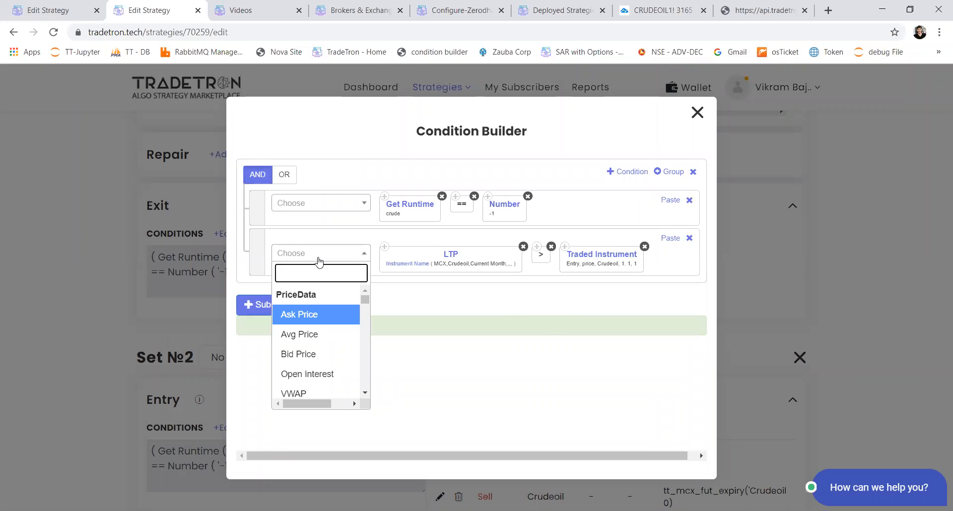
pyautogui.write('*')
pyautogui.press('Return')
pyautogui.click(319, 261)
pyautogui.write('num')
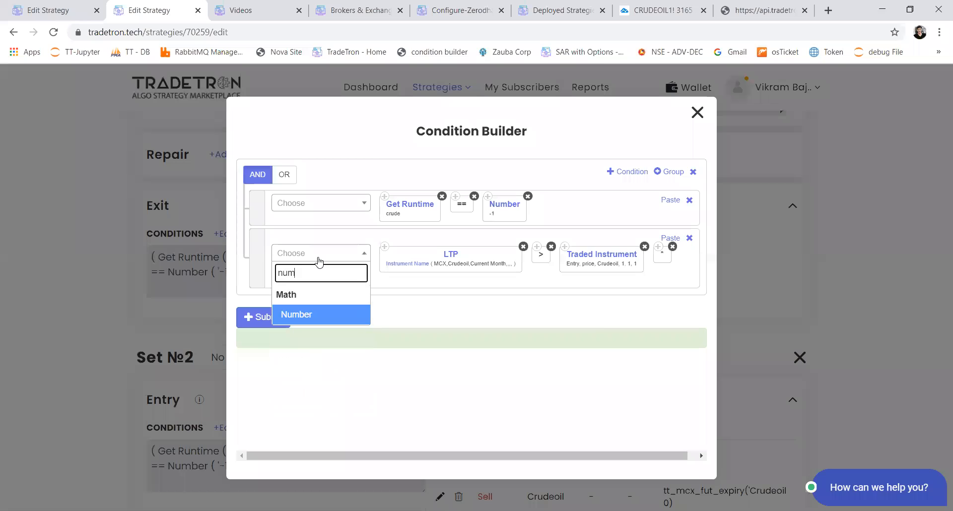
pyautogui.press('Return')
pyautogui.write('10')
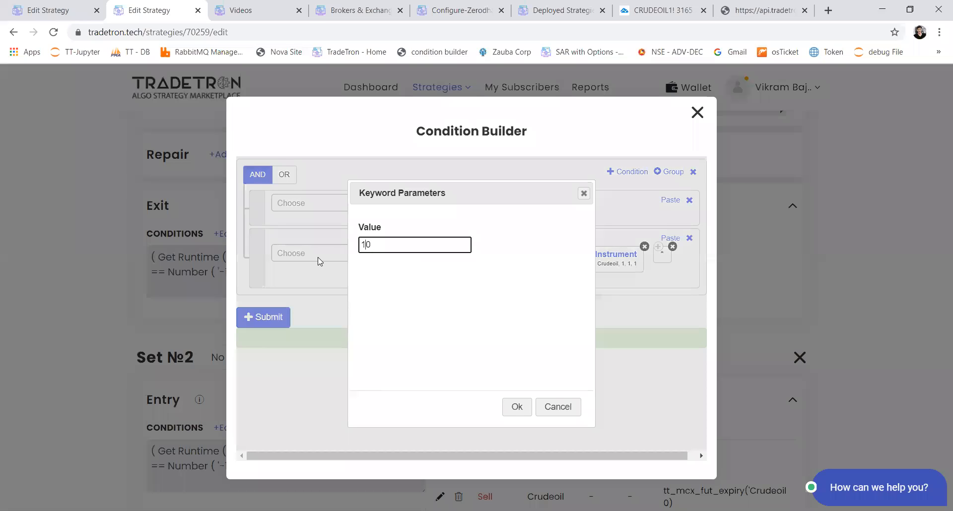
pyautogui.press('Delete')
pyautogui.write('.')
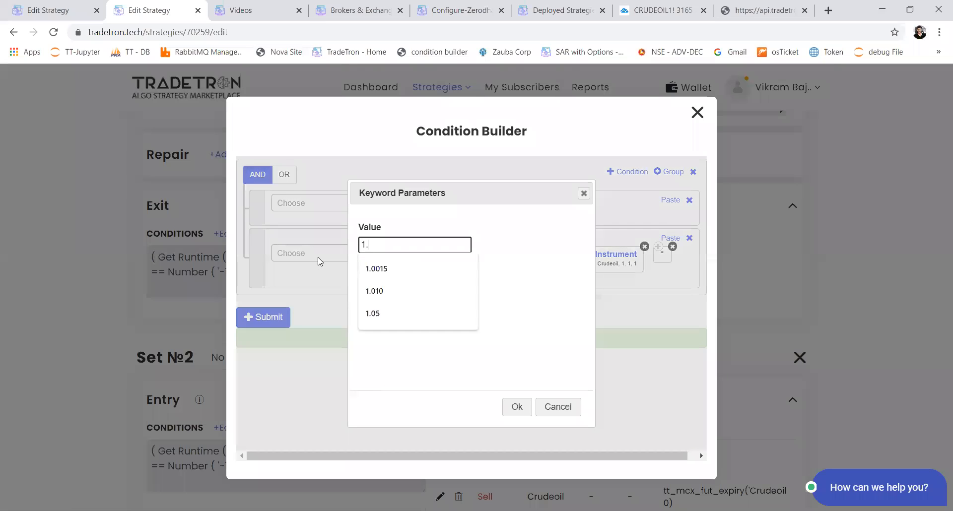
pyautogui.write('01')
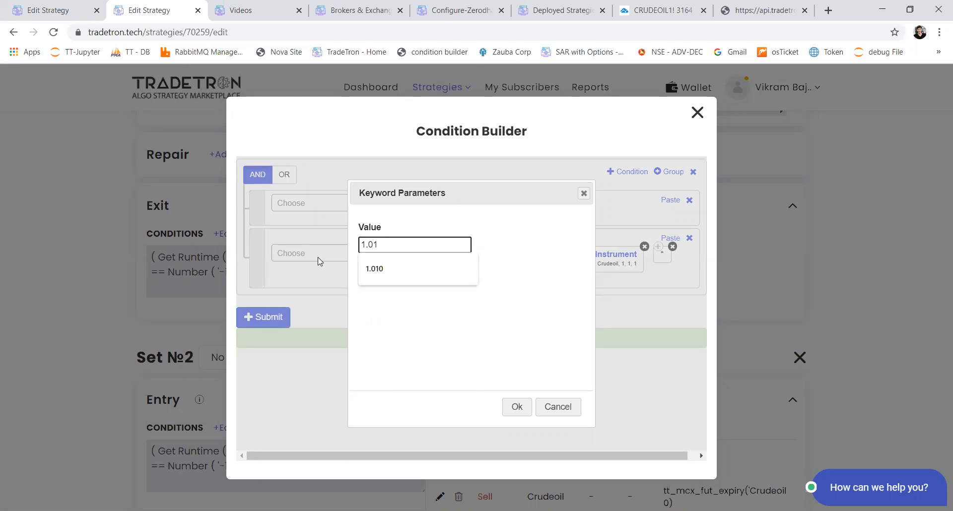
pyautogui.press('Return')
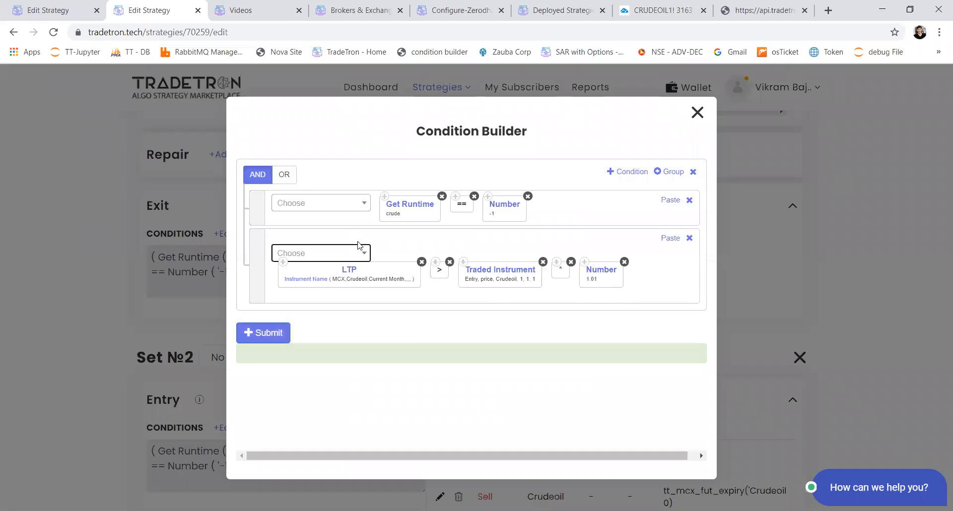
# Combine the two exit conditions with OR and close the condition builder without submitting.
pyautogui.click(284, 174)
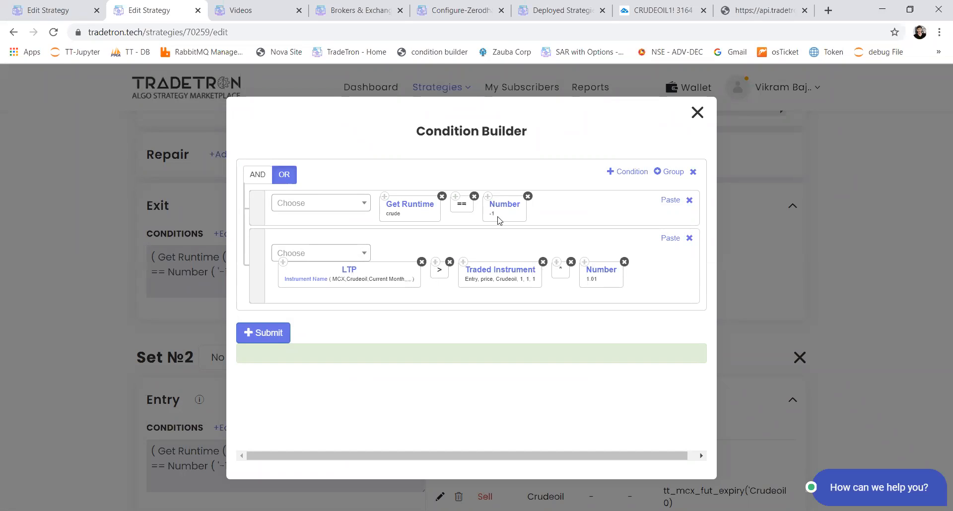
pyautogui.click(697, 116)
# Set the Trailing Stop Loss in the Advanced Settings to activate at 5000.
pyautogui.scroll(-8, 628, 292)
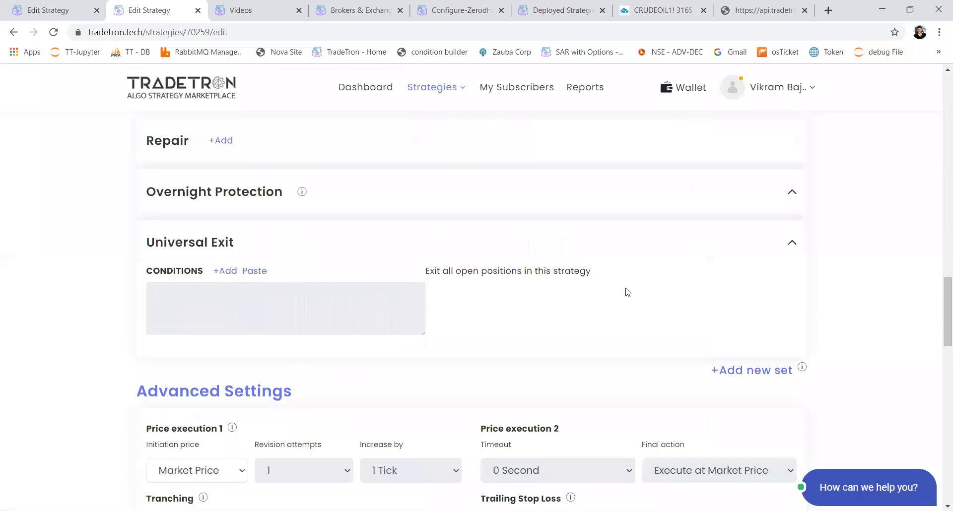
pyautogui.scroll(-9, 628, 292)
pyautogui.scroll(4, 628, 292)
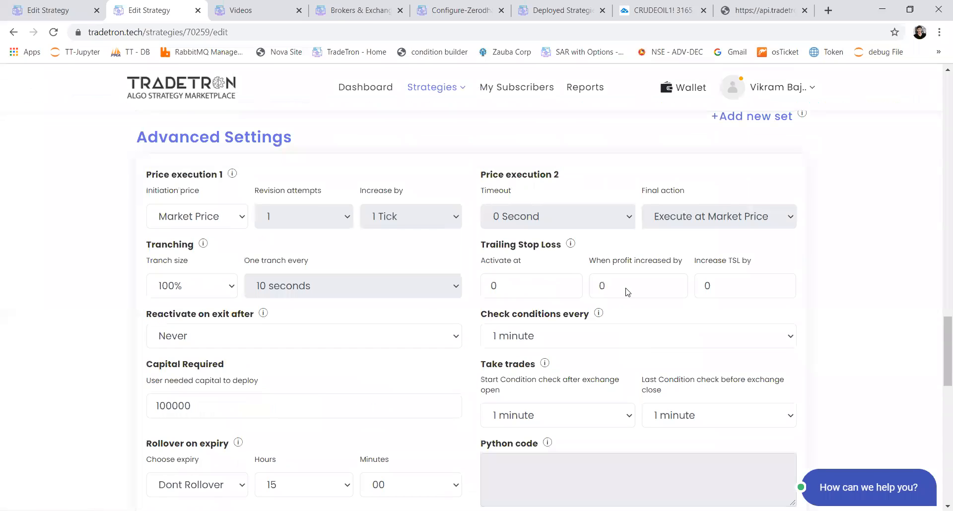
pyautogui.scroll(1, 480, 298)
pyautogui.moveTo(298, 157); pyautogui.dragTo(130, 153)
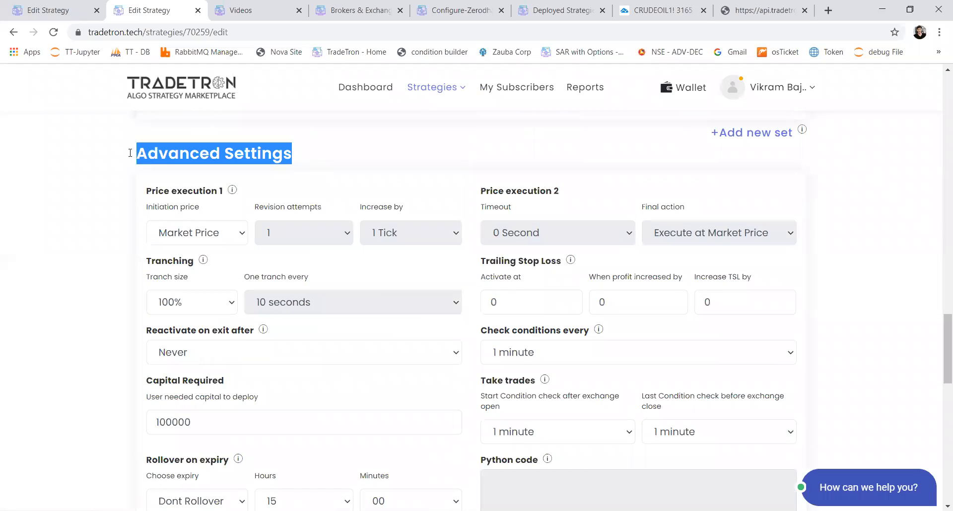
pyautogui.moveTo(483, 263); pyautogui.dragTo(577, 266)
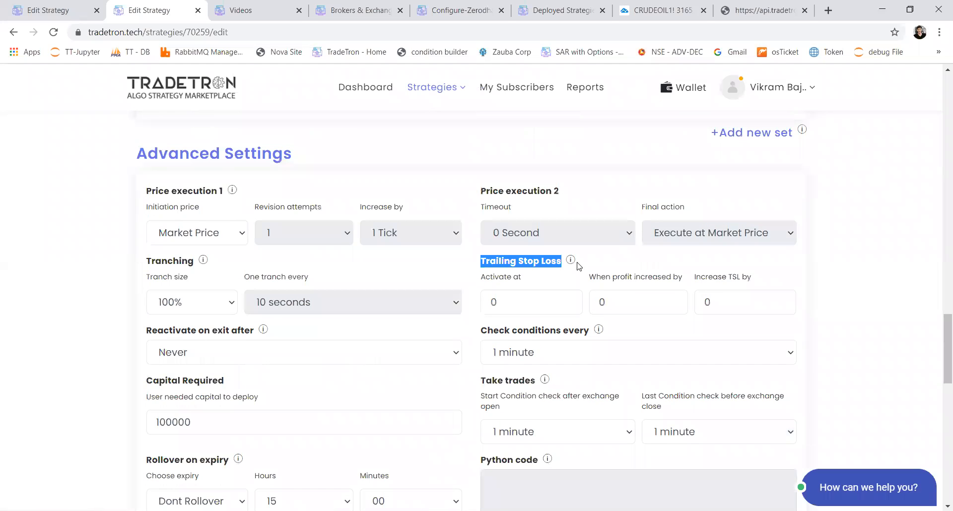
pyautogui.moveTo(520, 302); pyautogui.dragTo(467, 300)
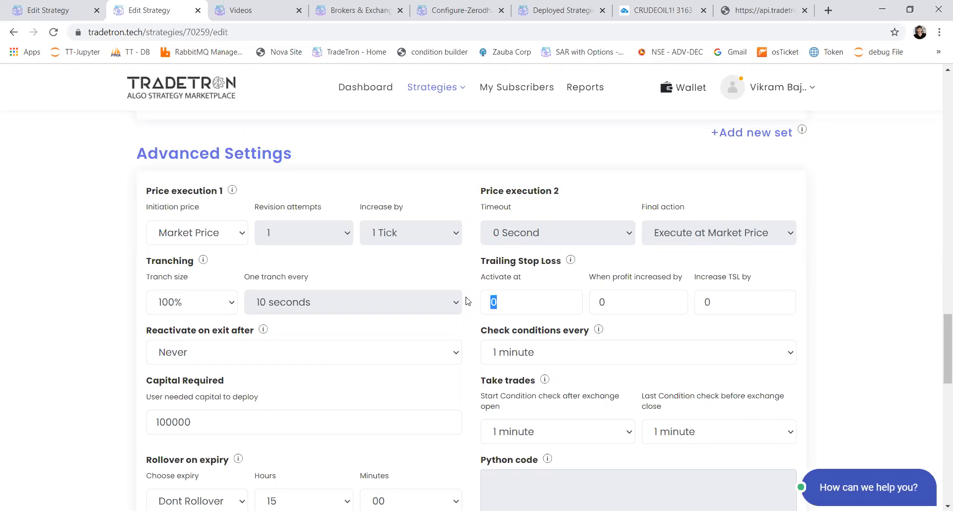
pyautogui.write('5000')
pyautogui.moveTo(518, 302); pyautogui.dragTo(477, 301)
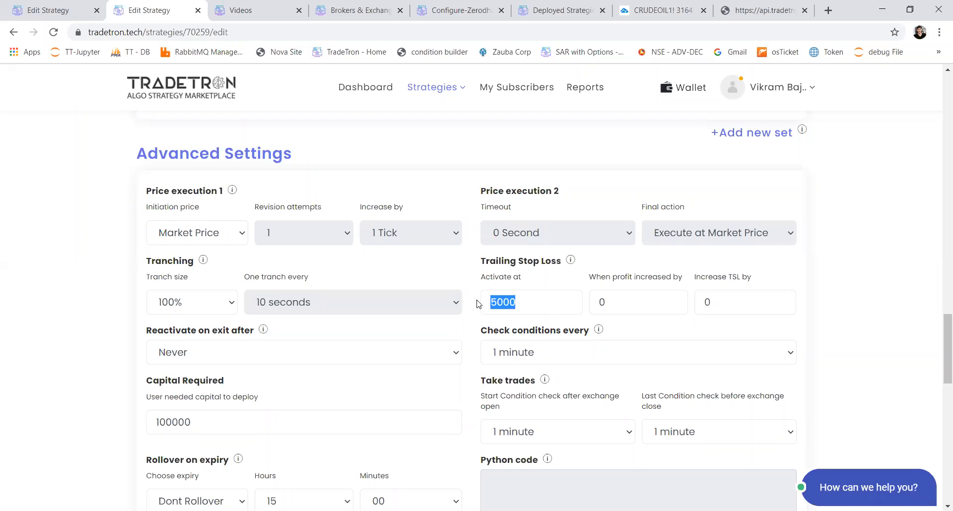
pyautogui.click(531, 298)
# Set the trailing stop loss to increase by 1 whenever profit increases by 1, and review the entered values.
pyautogui.click(603, 302)
pyautogui.hotkey('ctrl', 'a')
pyautogui.write('1')
pyautogui.click(701, 306)
pyautogui.hotkey('ctrl', 'a')
pyautogui.write('1')
pyautogui.moveTo(496, 302); pyautogui.dragTo(535, 303)
pyautogui.doubleClick(698, 304)
pyautogui.doubleClick(498, 307)
pyautogui.moveTo(694, 302); pyautogui.dragTo(730, 299)
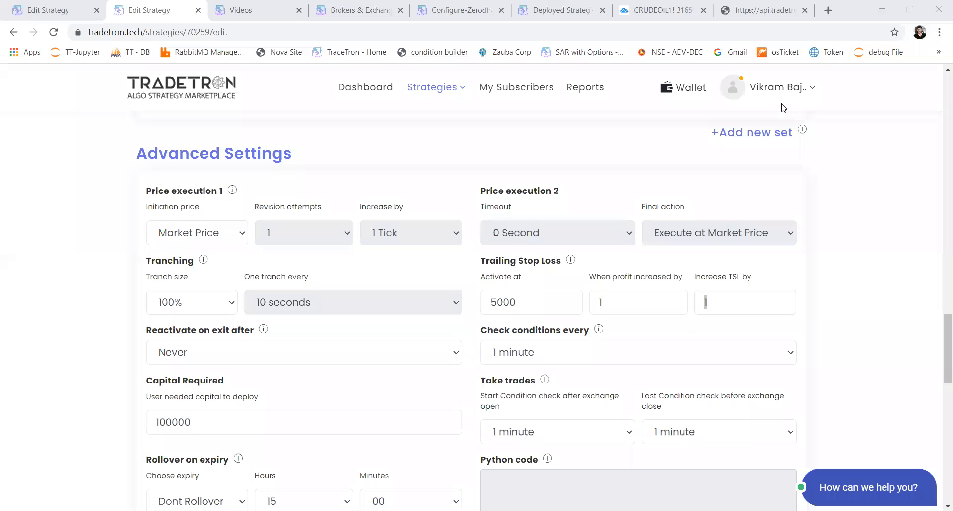
# Open the account's Notifications settings and examine the New Position/Errors communication methods, toggling its Call option on and back off.
pyautogui.click(780, 88)
pyautogui.click(730, 196)
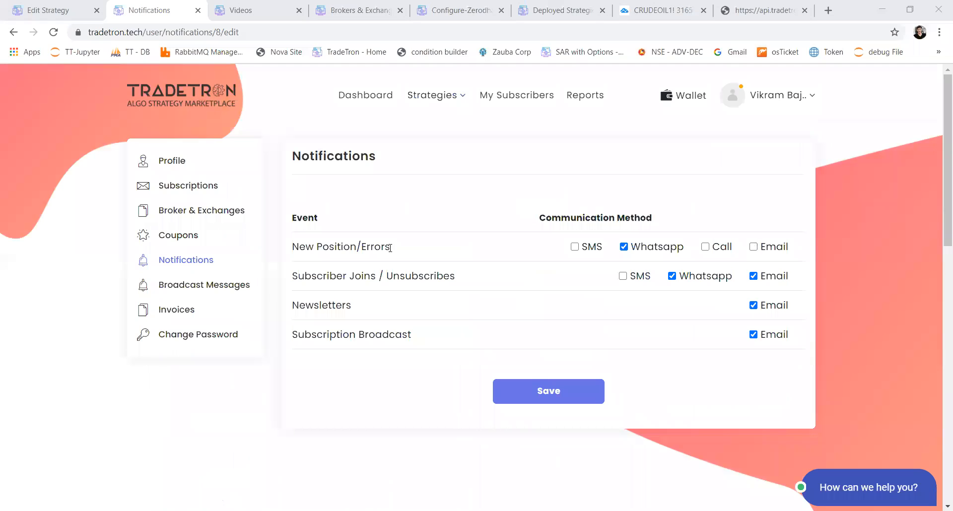
pyautogui.moveTo(400, 251); pyautogui.dragTo(293, 246)
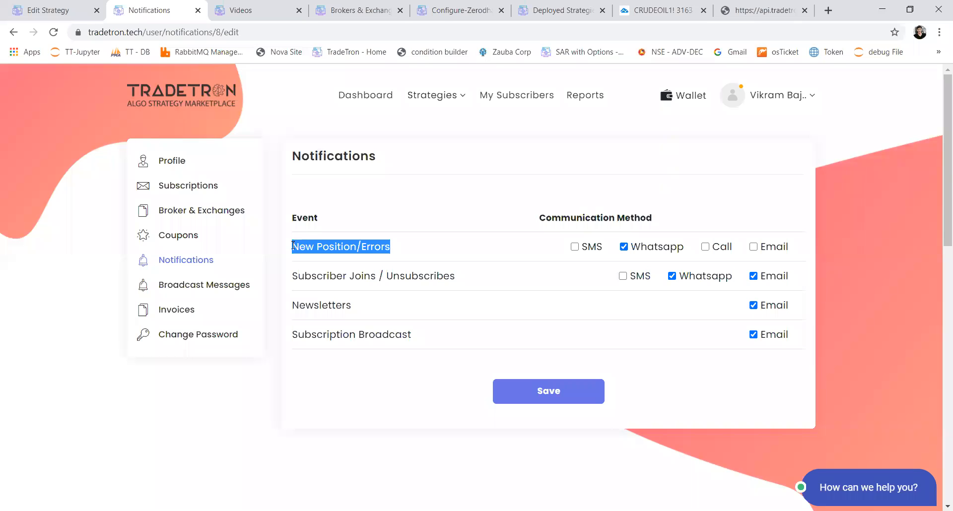
pyautogui.moveTo(390, 253); pyautogui.dragTo(365, 252)
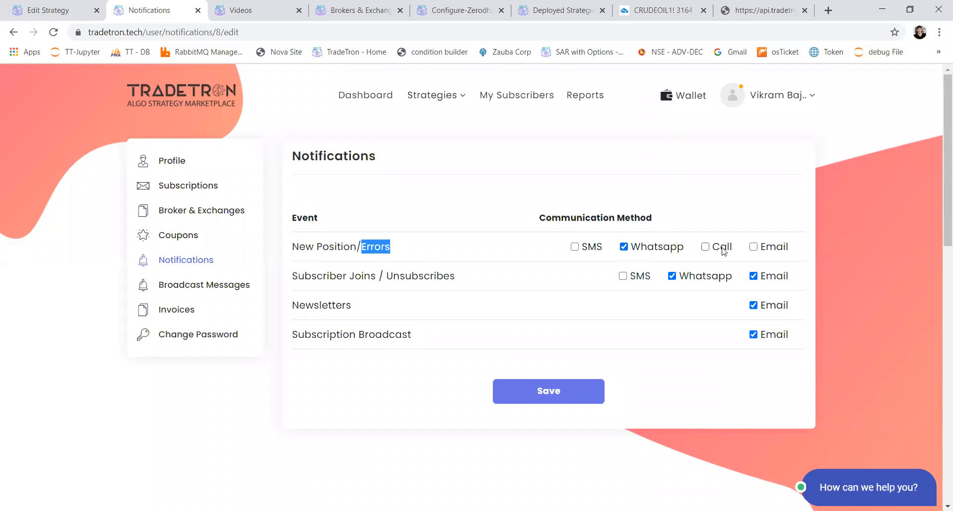
pyautogui.click(705, 248)
pyautogui.click(706, 248)
pyautogui.click(414, 250)
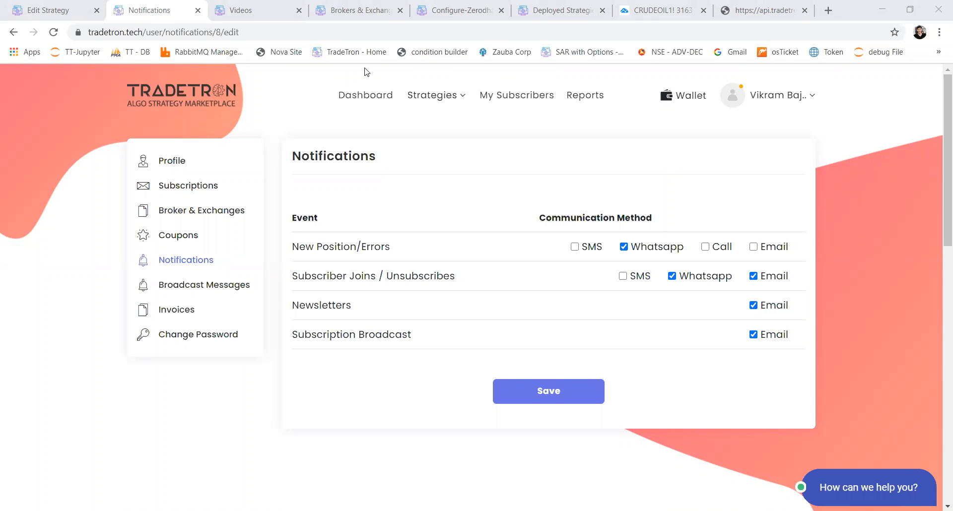
# Open the deployed strategies page in a new tab and check the actions offered for the Stop and Reverse Nifty strategy.
pyautogui.click(411, 90)
pyautogui.rightClick(406, 147)
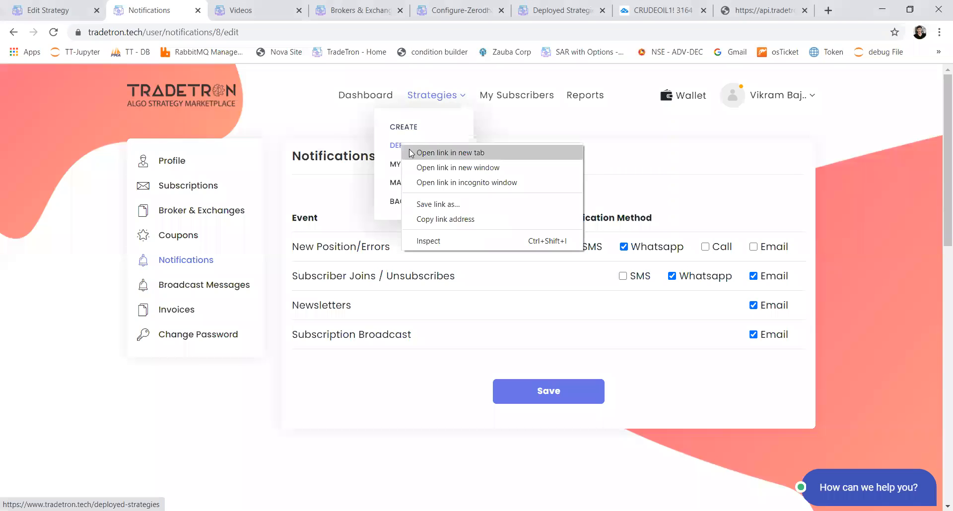
pyautogui.click(436, 152)
pyautogui.click(223, 10)
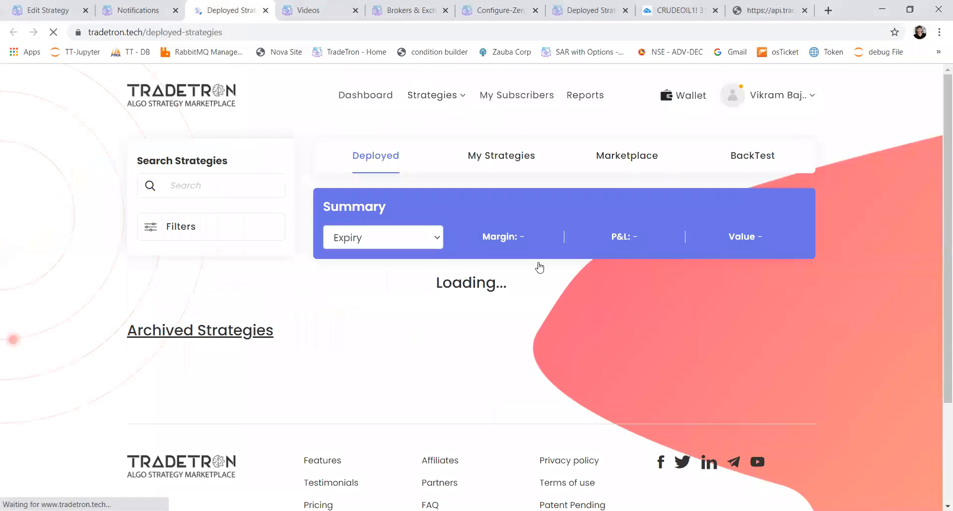
pyautogui.scroll(-2, 567, 301)
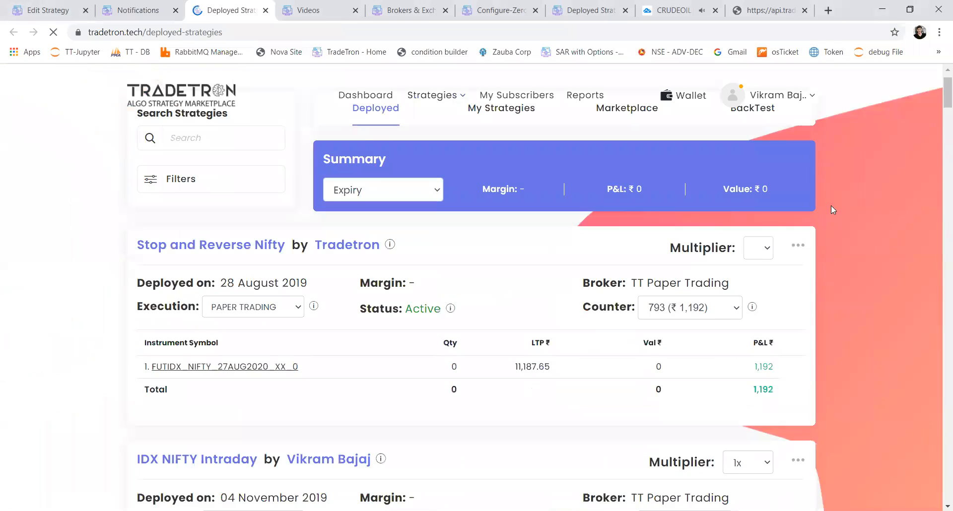
pyautogui.click(798, 203)
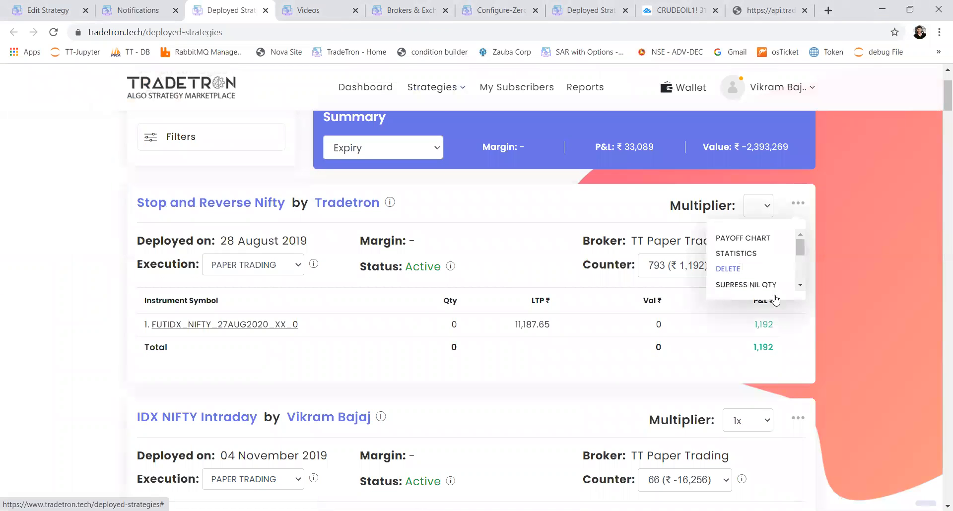
pyautogui.click(897, 339)
# Browse the deployed strategies as far as the Go strategy and review the actions available for it.
pyautogui.scroll(-3, 778, 382)
pyautogui.scroll(-20, 777, 384)
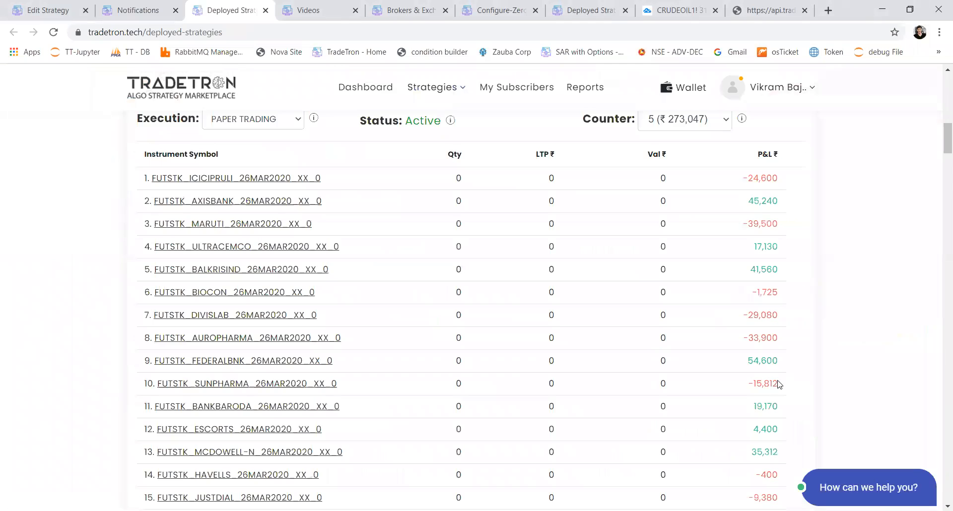
pyautogui.scroll(-7, 778, 385)
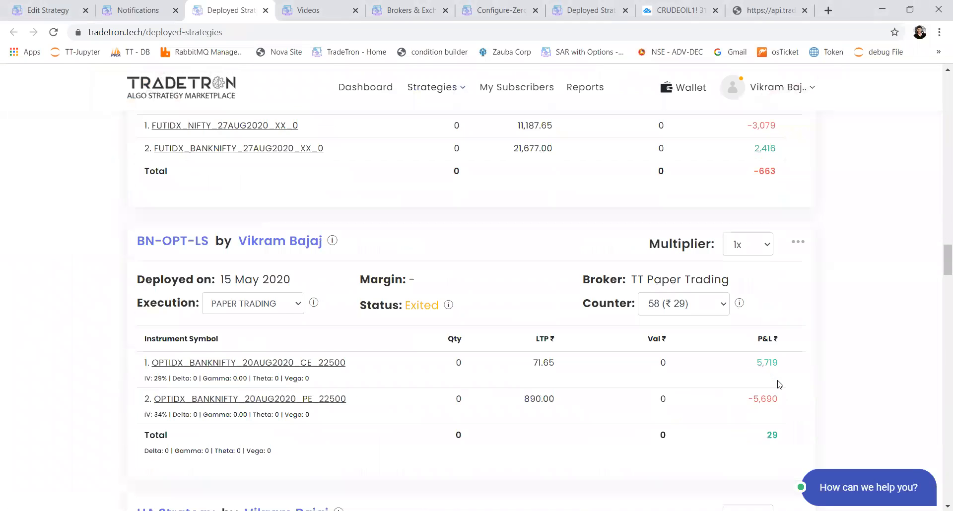
pyautogui.scroll(-16, 773, 385)
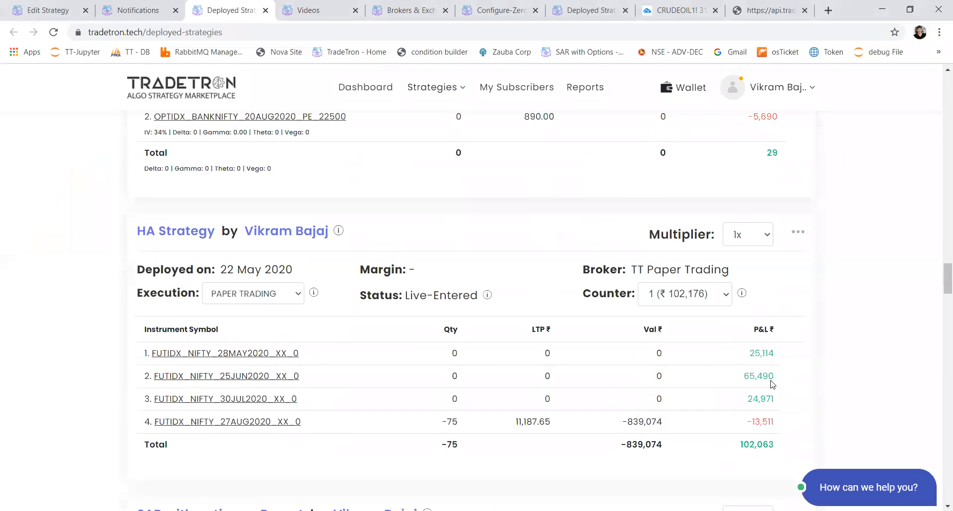
pyautogui.scroll(-13, 772, 385)
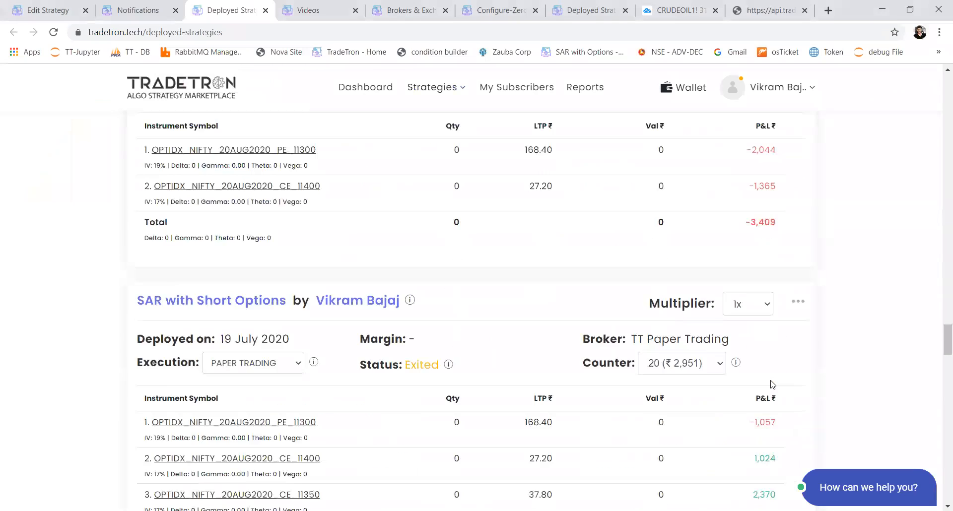
pyautogui.scroll(-9, 773, 384)
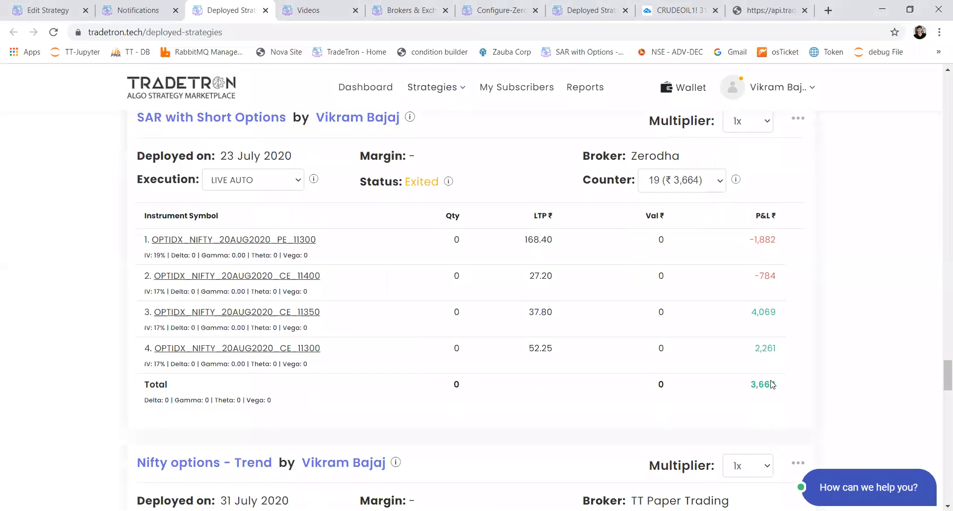
pyautogui.scroll(-14, 765, 385)
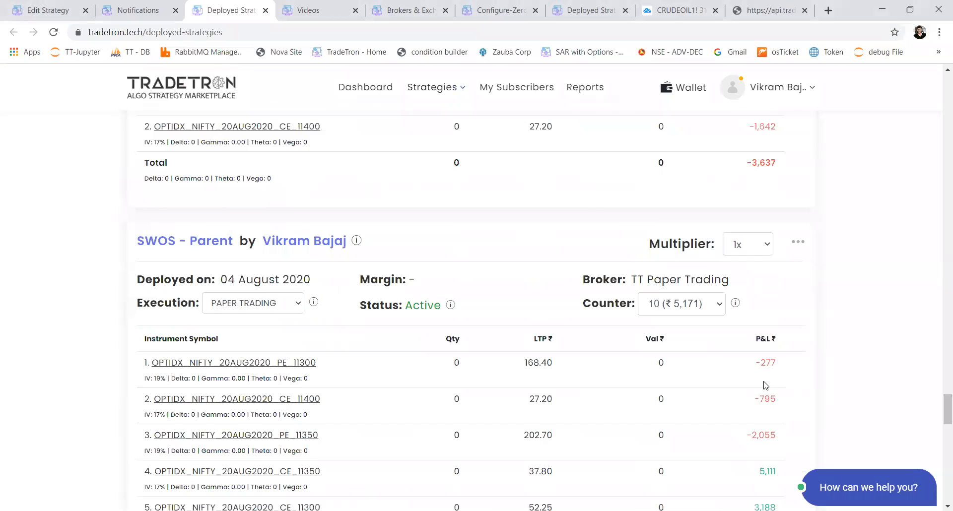
pyautogui.scroll(4, 764, 385)
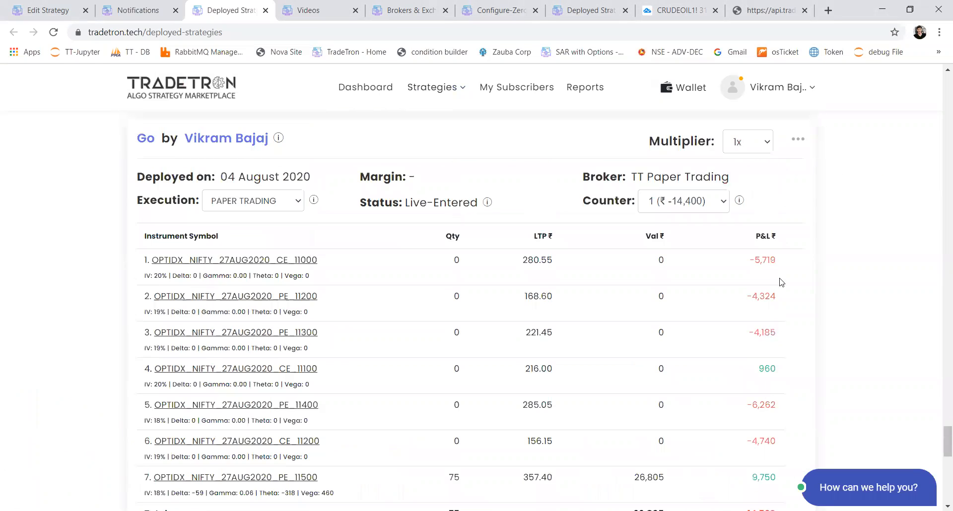
pyautogui.click(798, 169)
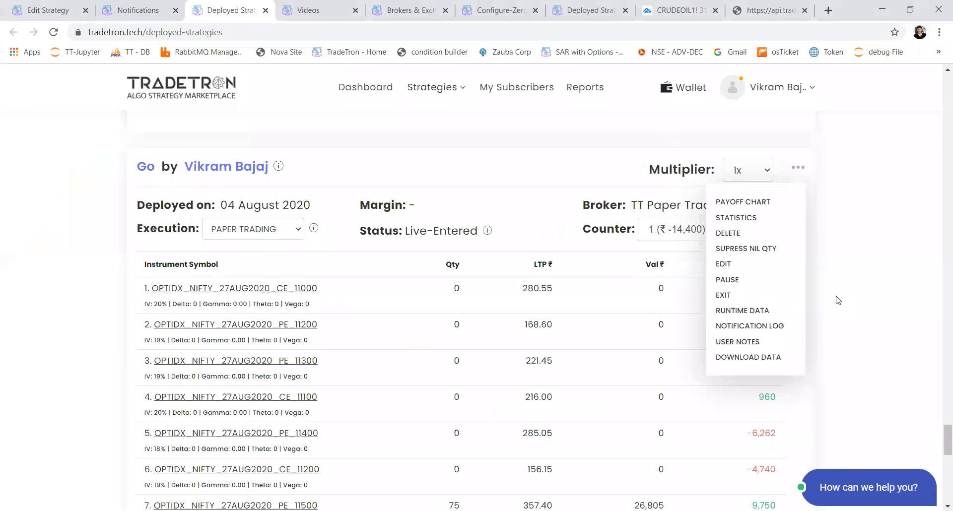
pyautogui.click(786, 311)
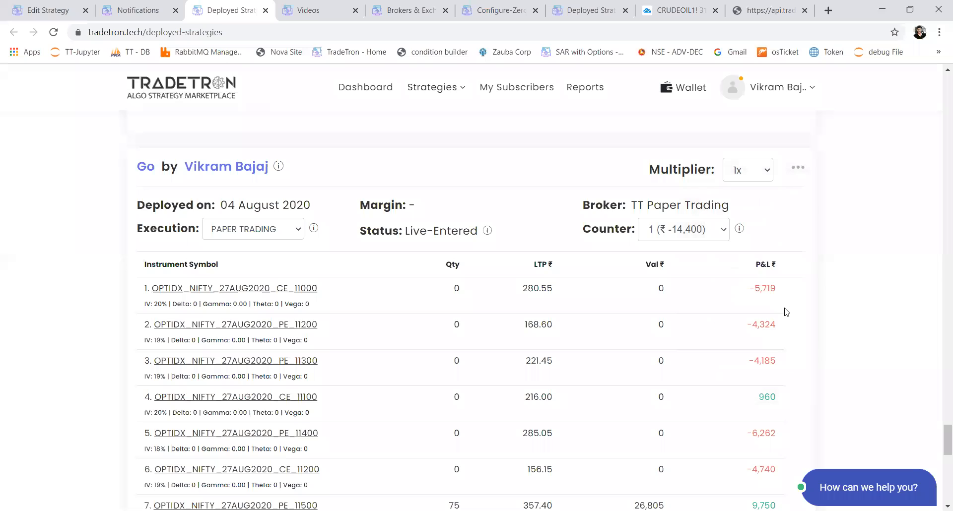
# Open the Pricing page in a new tab and examine the Free plan's private strategy allowance and other features.
pyautogui.hotkey('alt', 'Tab')
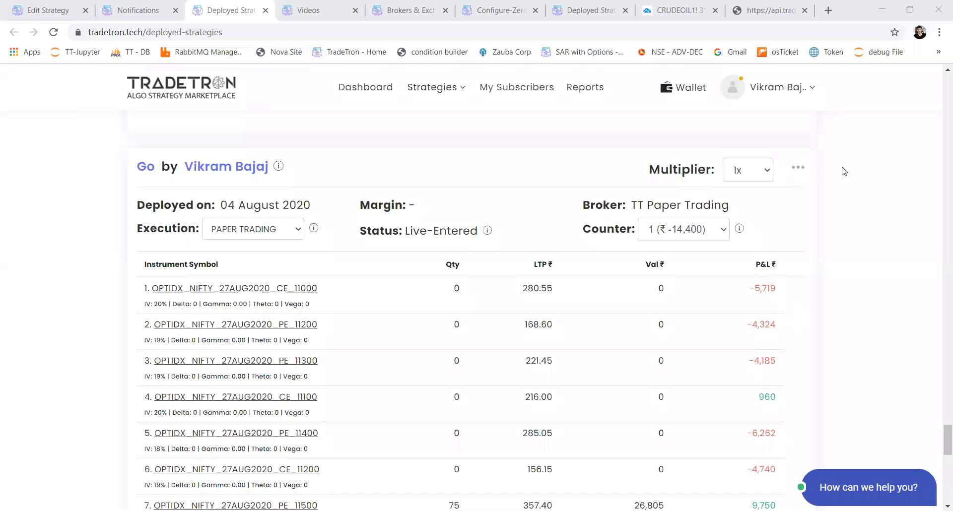
pyautogui.click(825, 241)
pyautogui.scroll(-15, 825, 241)
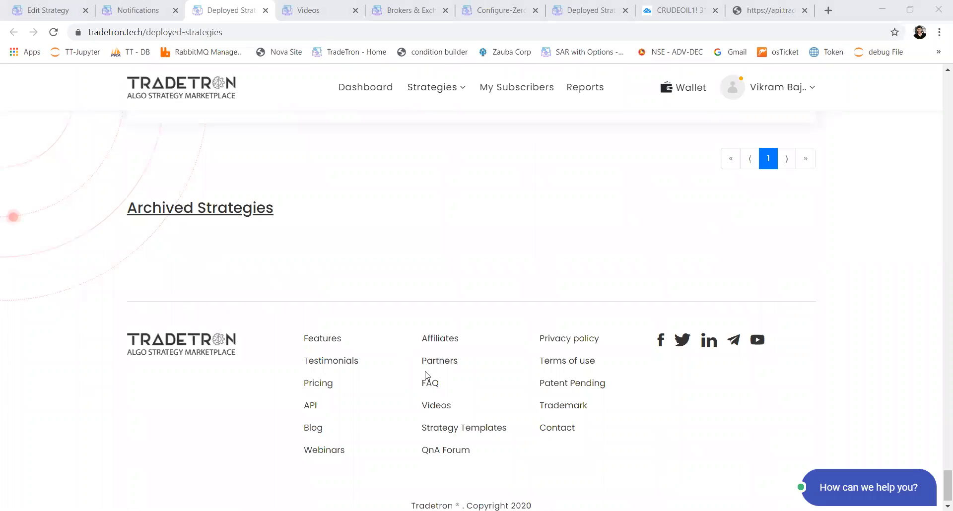
pyautogui.click(319, 383)
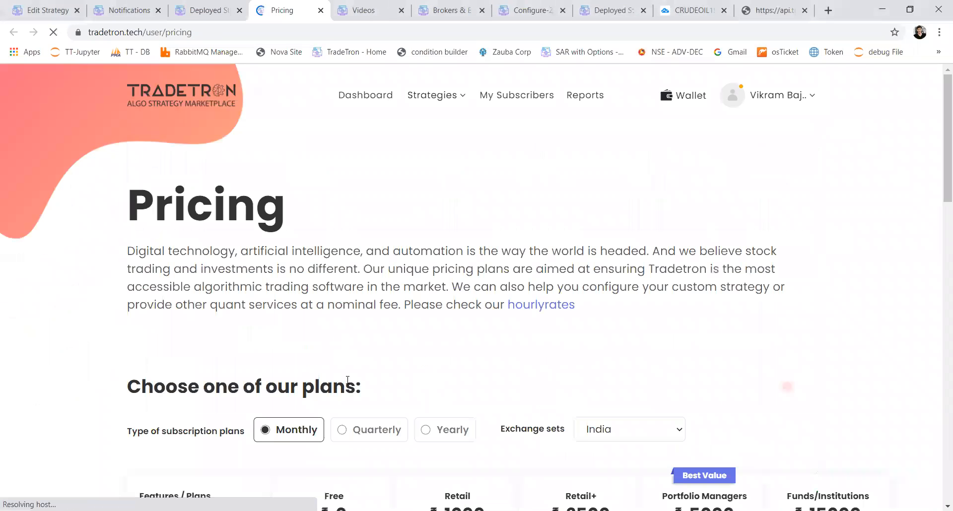
pyautogui.scroll(-6, 342, 323)
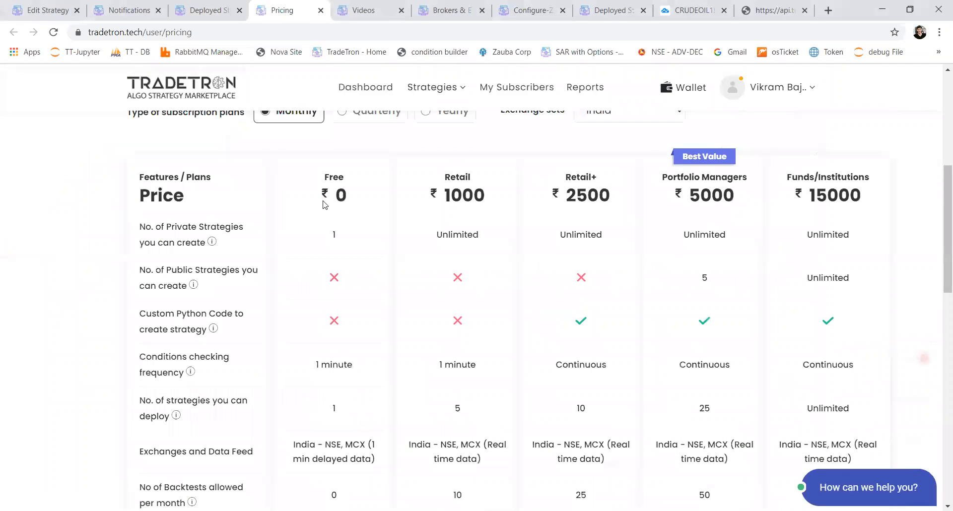
pyautogui.doubleClick(359, 182)
pyautogui.moveTo(342, 250); pyautogui.dragTo(297, 235)
pyautogui.scroll(-3, 319, 405)
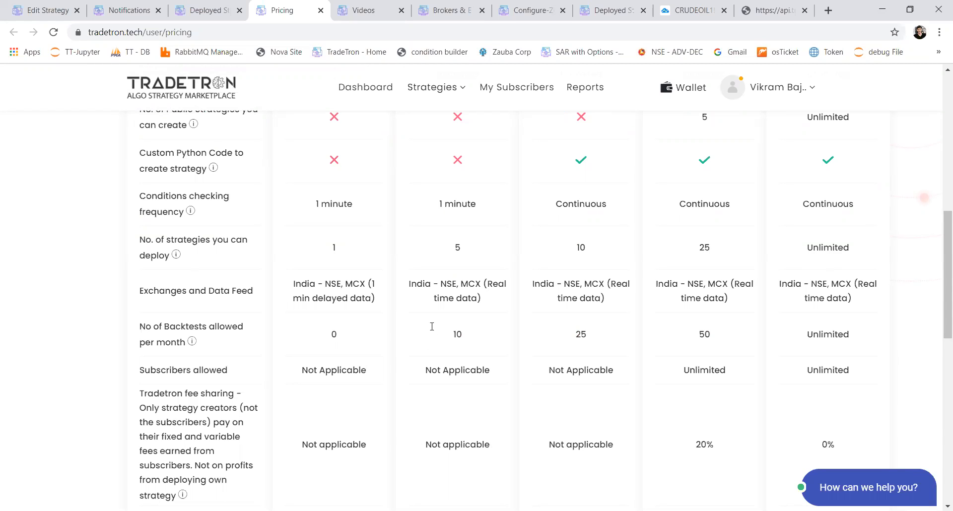
# Review the Retail plan's monthly price and how many private strategies it lets you create and deploy.
pyautogui.scroll(3, 443, 294)
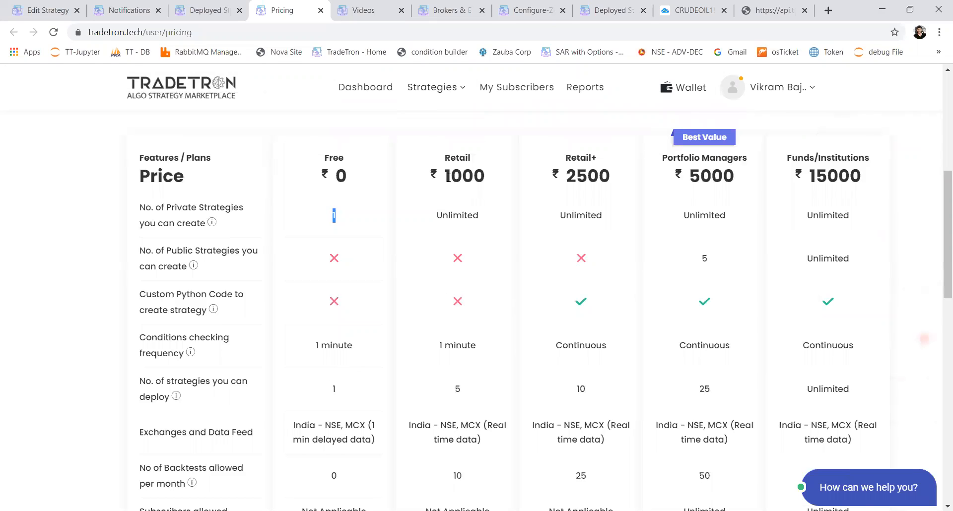
pyautogui.moveTo(448, 176); pyautogui.dragTo(500, 182)
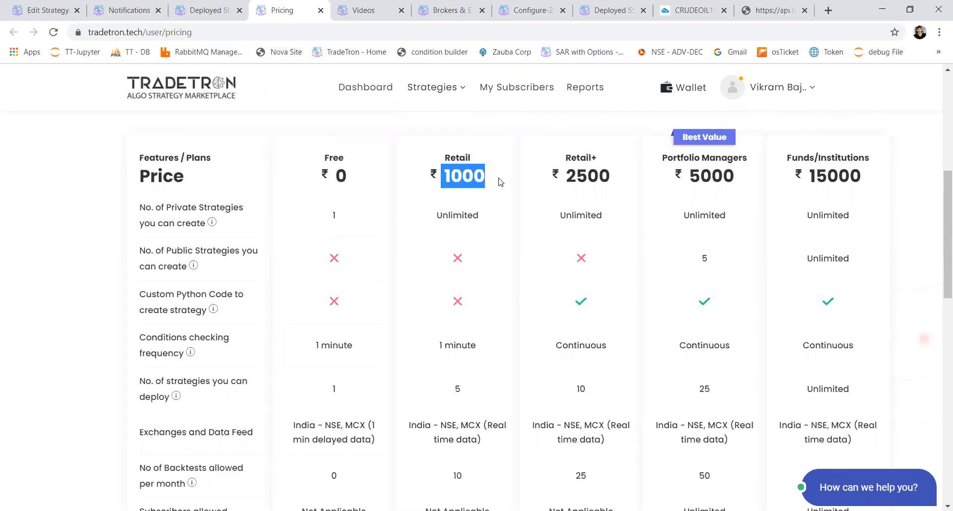
pyautogui.moveTo(453, 394); pyautogui.dragTo(472, 395)
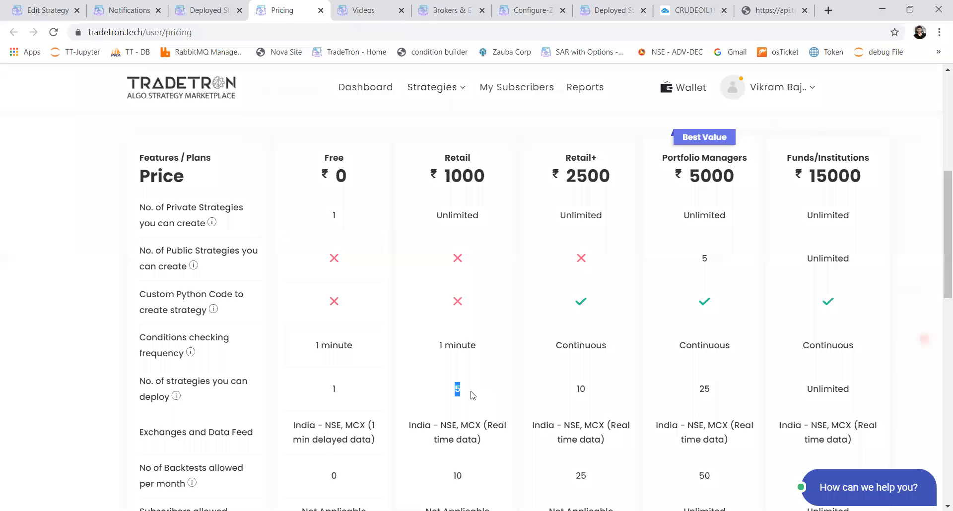
pyautogui.click(434, 217)
pyautogui.moveTo(433, 217); pyautogui.dragTo(478, 217)
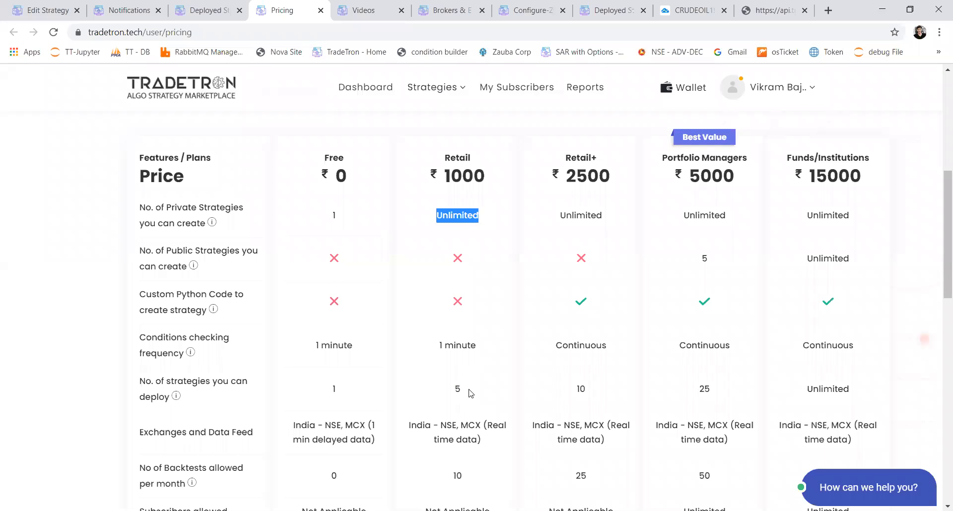
pyautogui.doubleClick(453, 393)
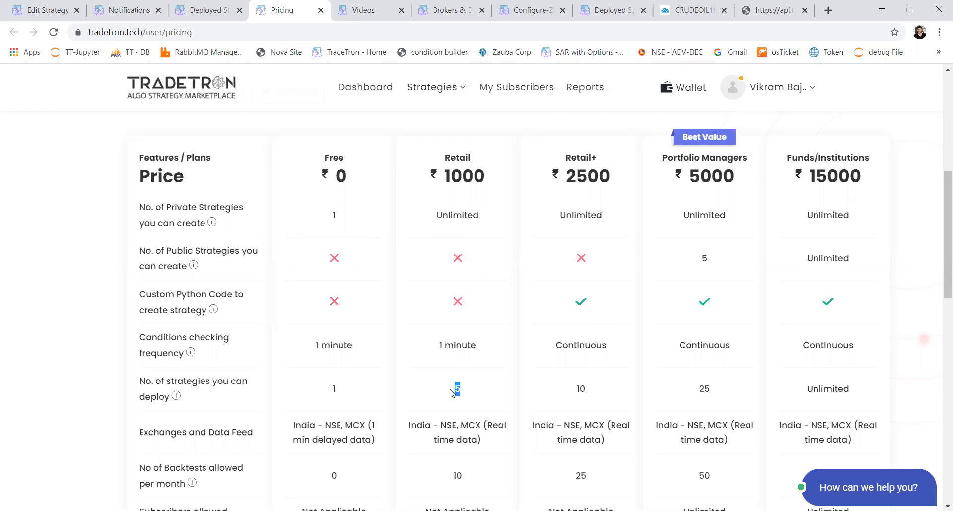
# Review the Retail+ plan's price, number of deployable strategies and conditions checking frequency.
pyautogui.moveTo(611, 182); pyautogui.dragTo(595, 187)
pyautogui.click(591, 393)
pyautogui.doubleClick(591, 393)
pyautogui.moveTo(546, 345); pyautogui.dragTo(605, 346)
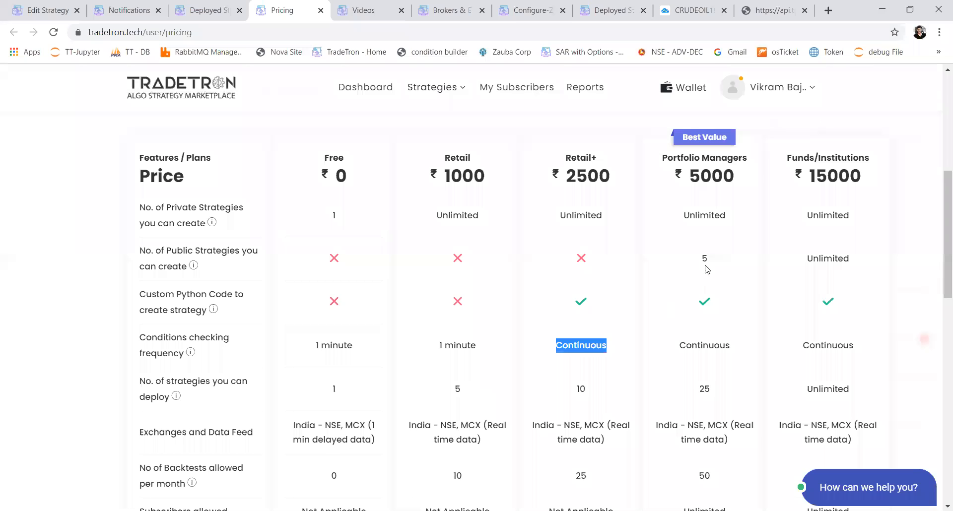
# Review the Portfolio Managers plan's price and the number of public strategies it allows.
pyautogui.moveTo(687, 261); pyautogui.dragTo(727, 261)
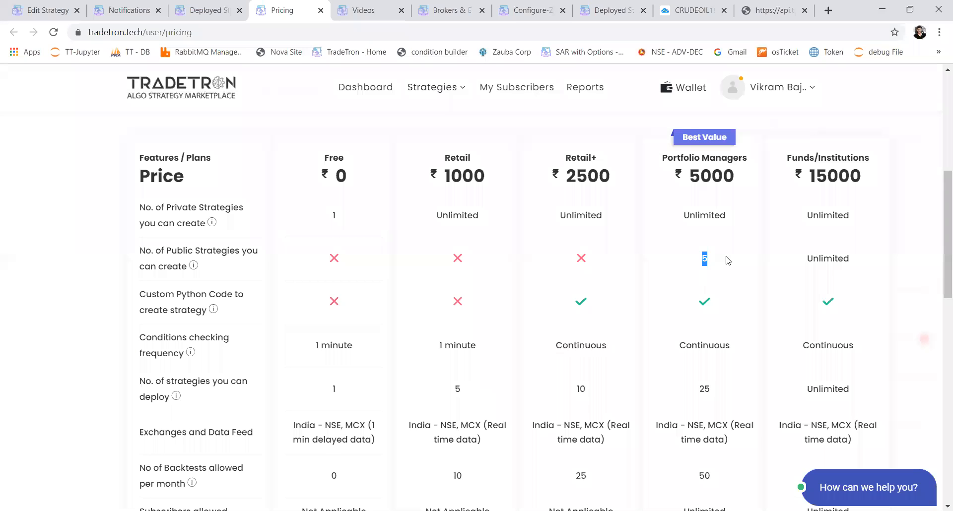
pyautogui.moveTo(745, 179); pyautogui.dragTo(678, 177)
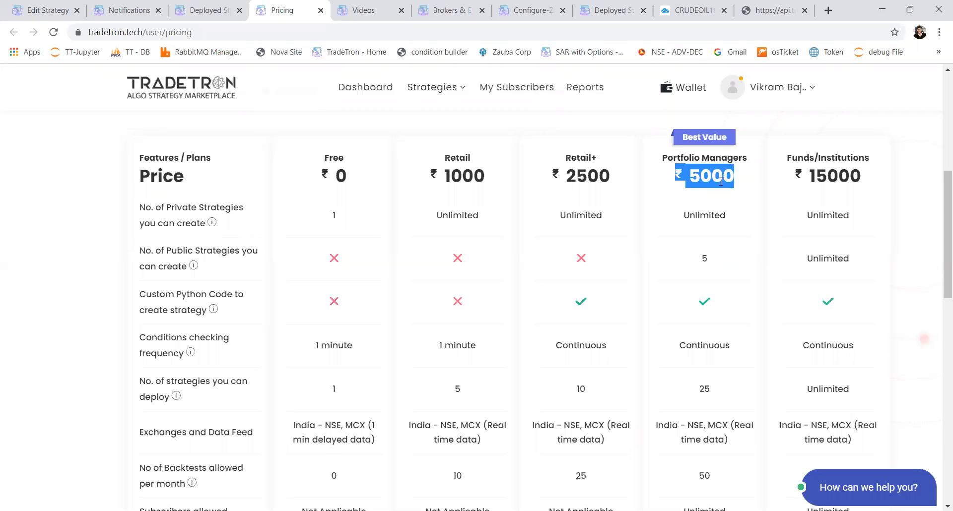
pyautogui.click(717, 261)
pyautogui.moveTo(717, 261); pyautogui.dragTo(688, 260)
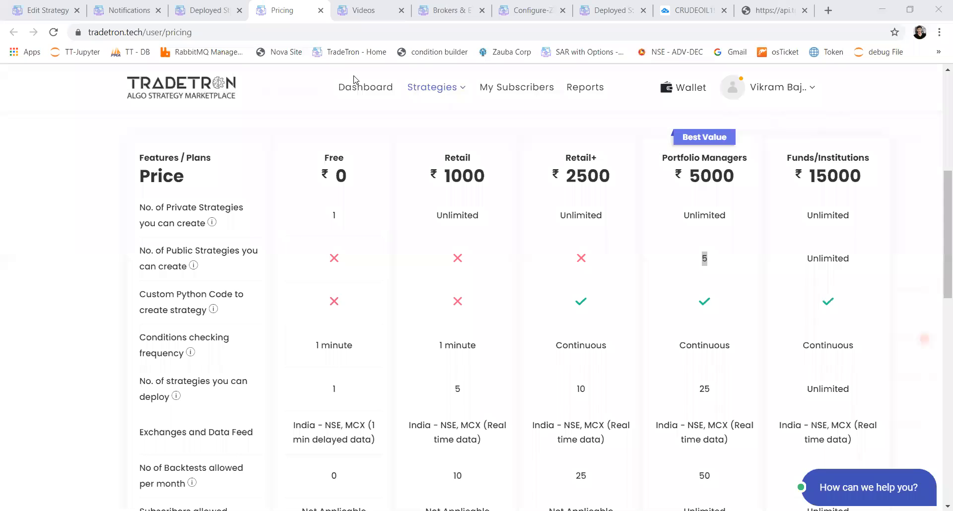
# Open the strategy's Universal Exit conditions and copy the PNL block into a newly added condition.
pyautogui.hotkey('ctrl', '1')
pyautogui.scroll(-15, 305, 295)
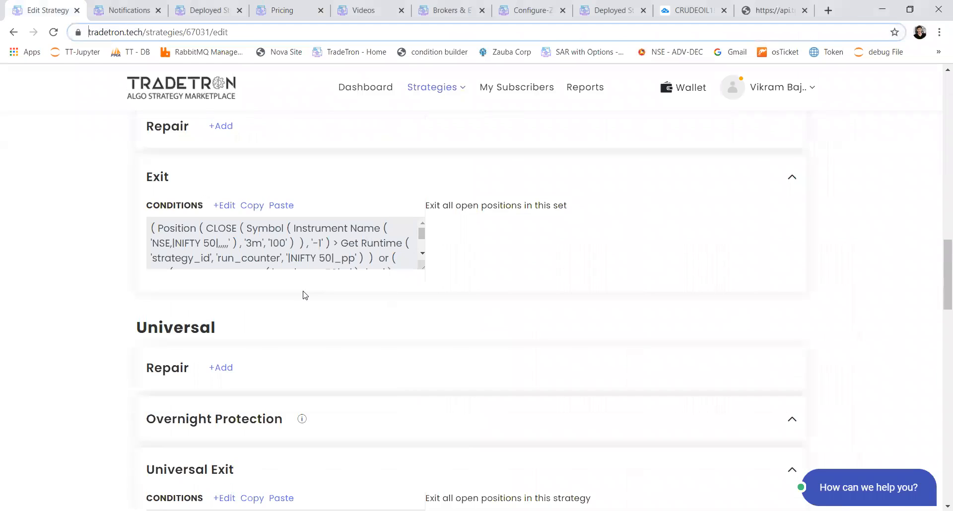
pyautogui.scroll(-6, 305, 295)
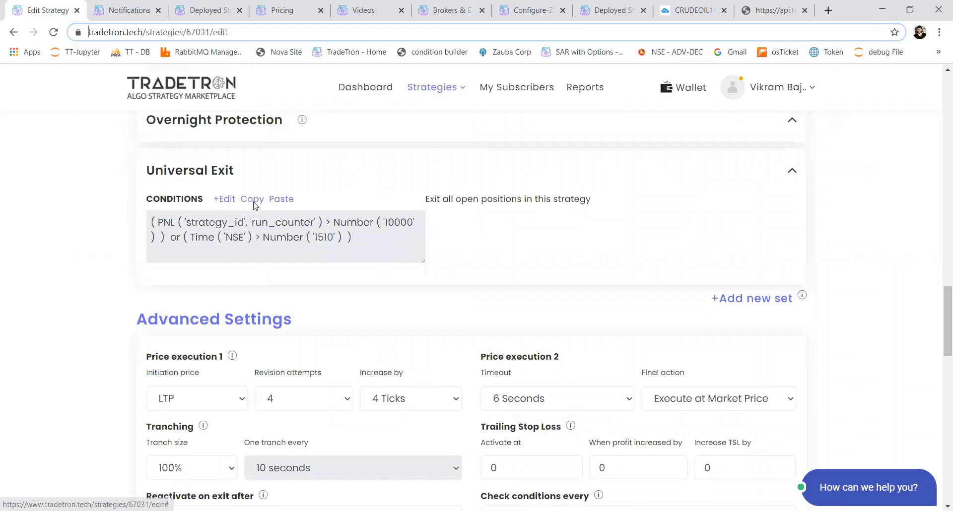
pyautogui.click(231, 203)
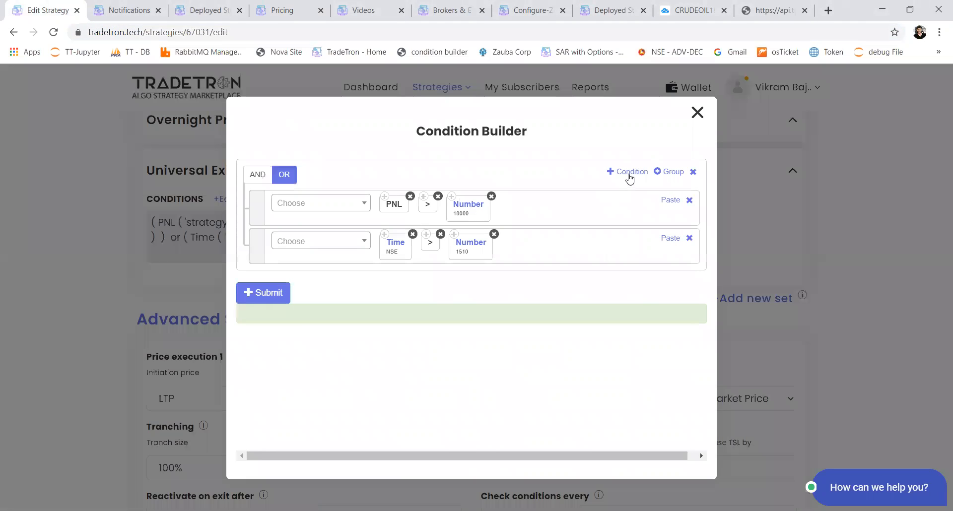
pyautogui.click(629, 173)
pyautogui.click(390, 203)
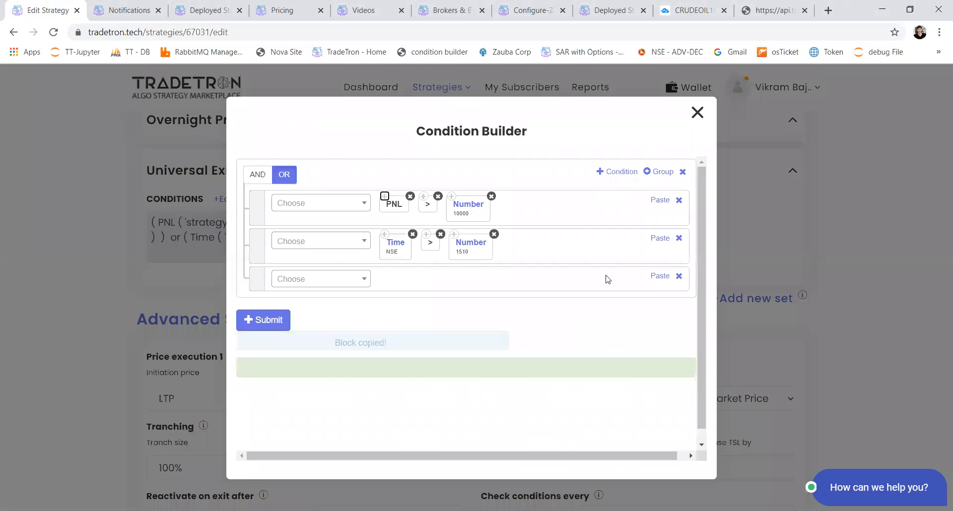
pyautogui.click(652, 276)
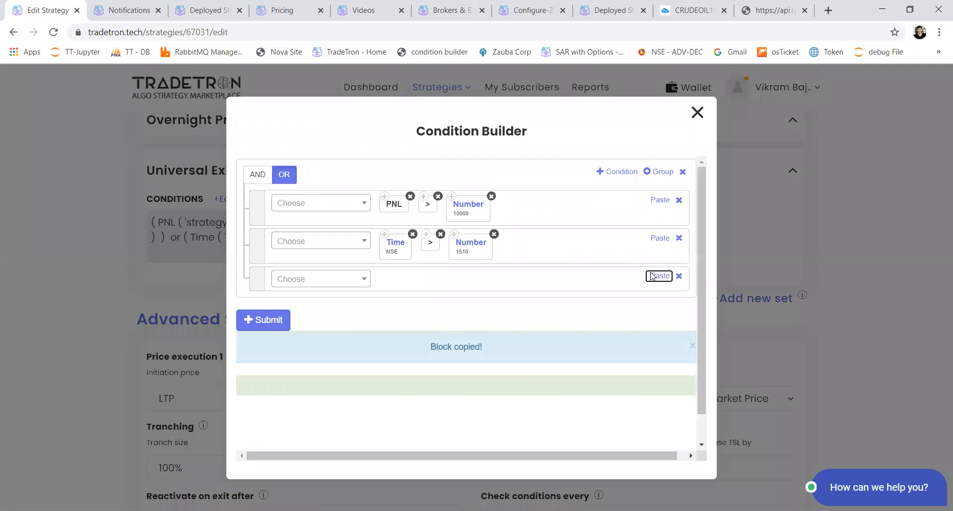
# Complete the new Universal Exit condition as PNL less than Number -500.
pyautogui.click(328, 279)
pyautogui.write('<')
pyautogui.press('Return')
pyautogui.click(328, 279)
pyautogui.write('num')
pyautogui.press('Return')
pyautogui.write('-500')
pyautogui.press('Return')
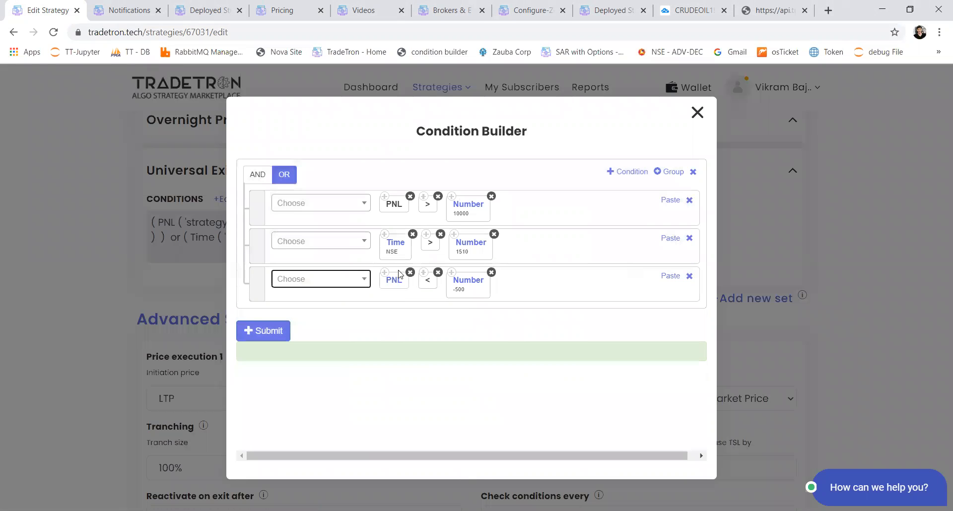
# Remove the third Universal Exit condition and close the Condition Builder without submitting.
pyautogui.click(690, 277)
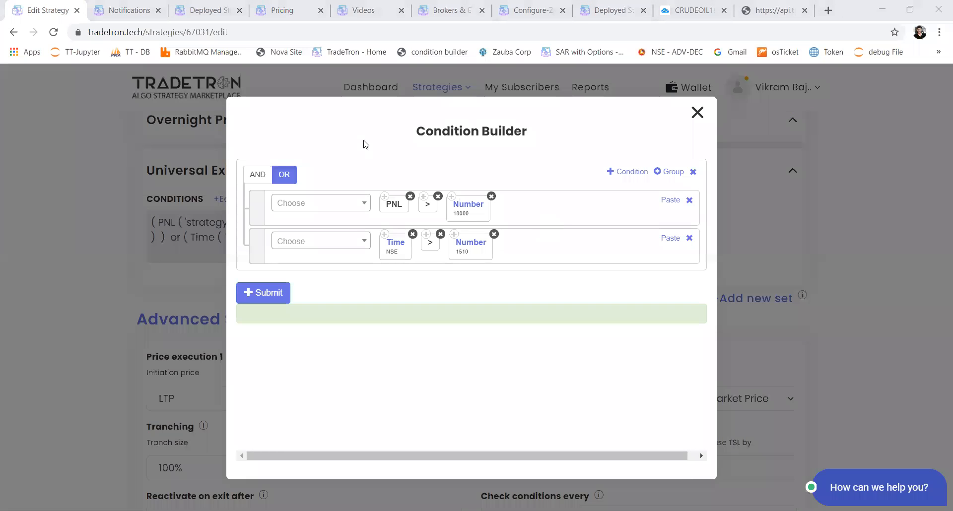
pyautogui.click(698, 113)
# In the strategy's Advanced Settings, set the Price execution 1 initiation price to Market Price.
pyautogui.scroll(-4, 251, 206)
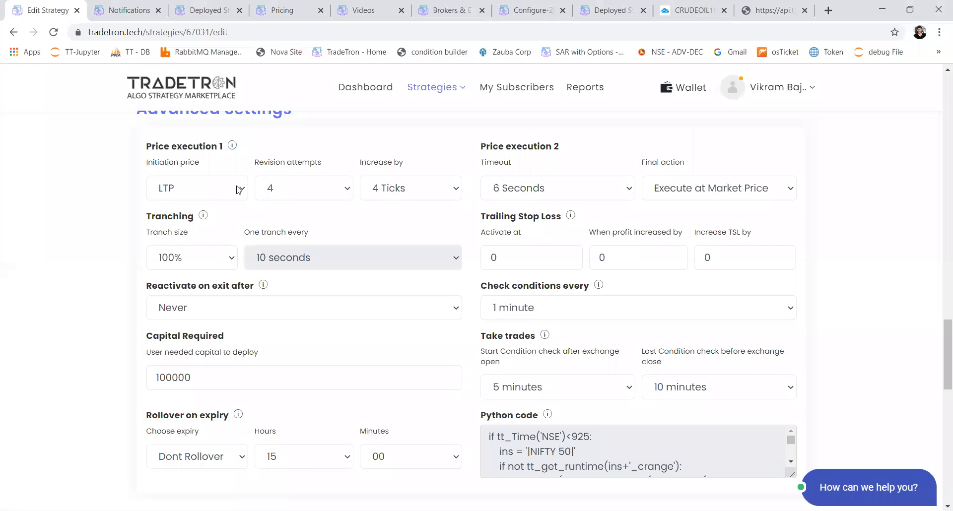
pyautogui.scroll(1, 238, 190)
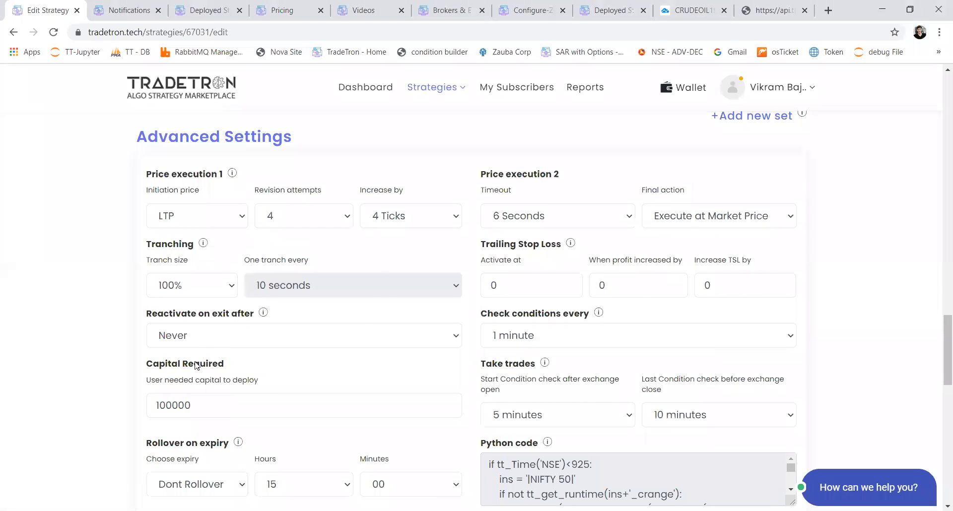
pyautogui.scroll(2, 197, 365)
pyautogui.click(199, 305)
pyautogui.click(197, 365)
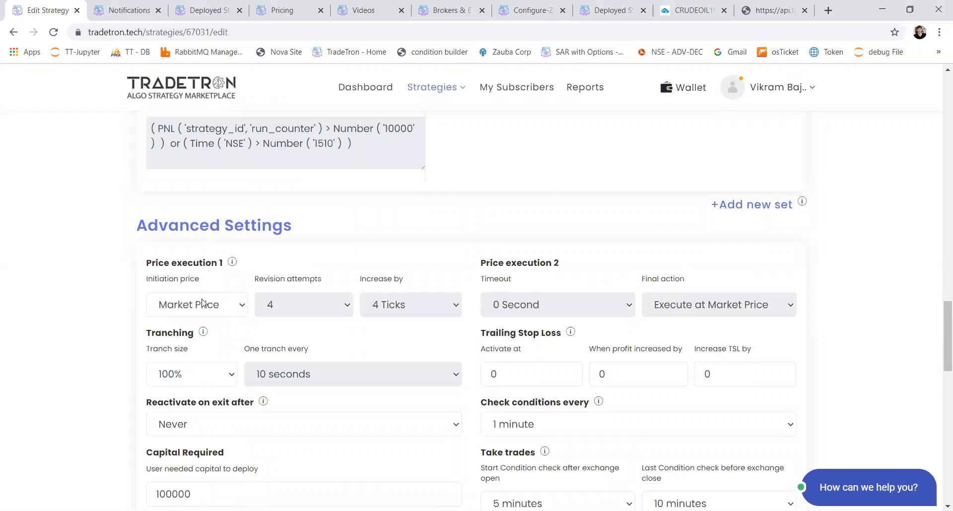
# Set the initiation price to LTP and the Price execution 2 timeout to 5 Seconds.
pyautogui.click(240, 306)
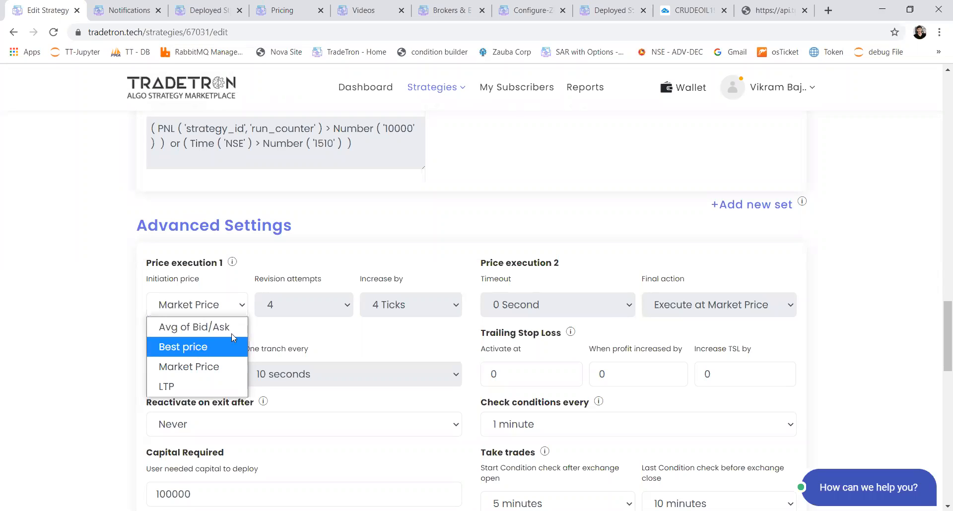
pyautogui.click(182, 387)
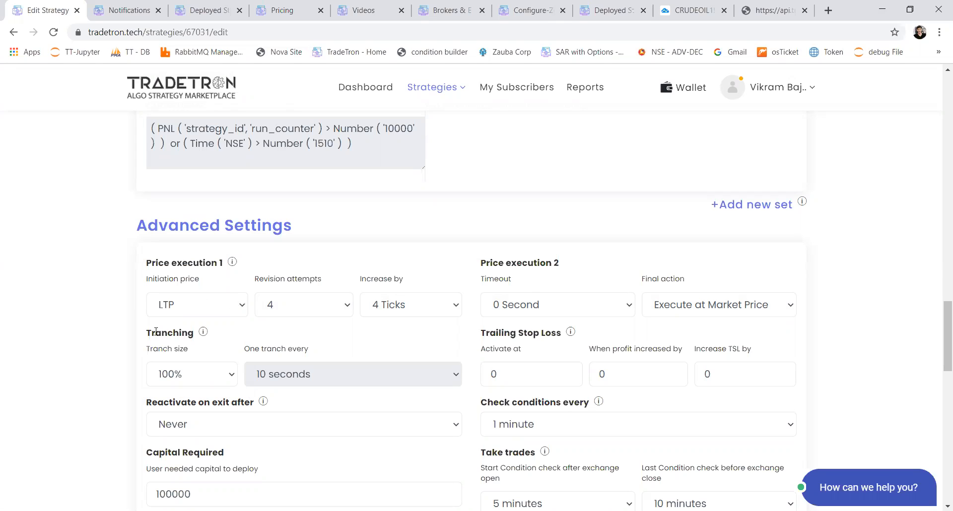
pyautogui.click(531, 306)
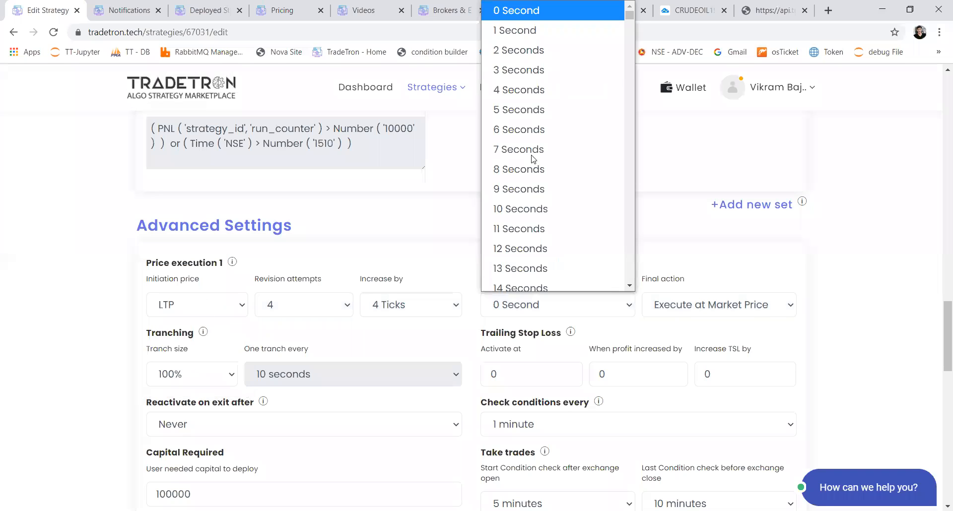
pyautogui.click(519, 98)
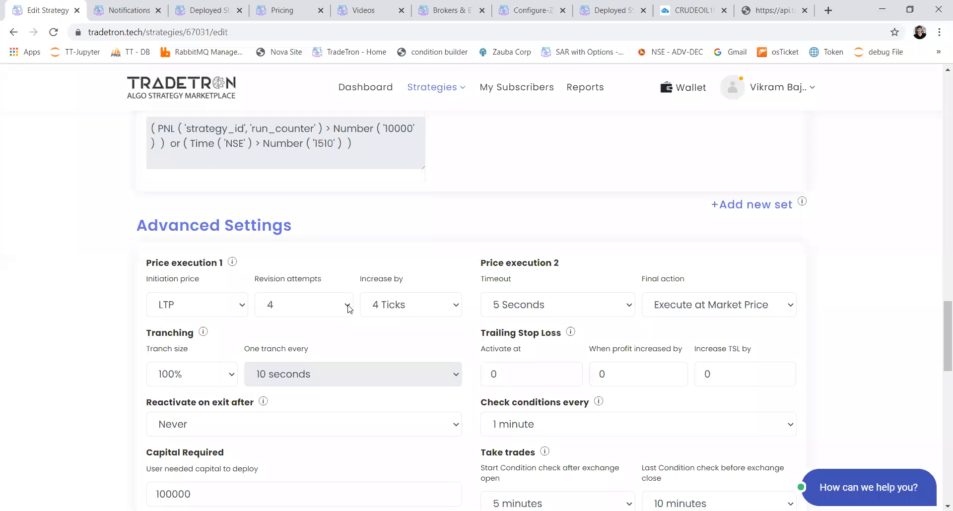
# Set the price increase to 5 Ticks and the revision attempts to 6 for Price execution 1.
pyautogui.click(401, 305)
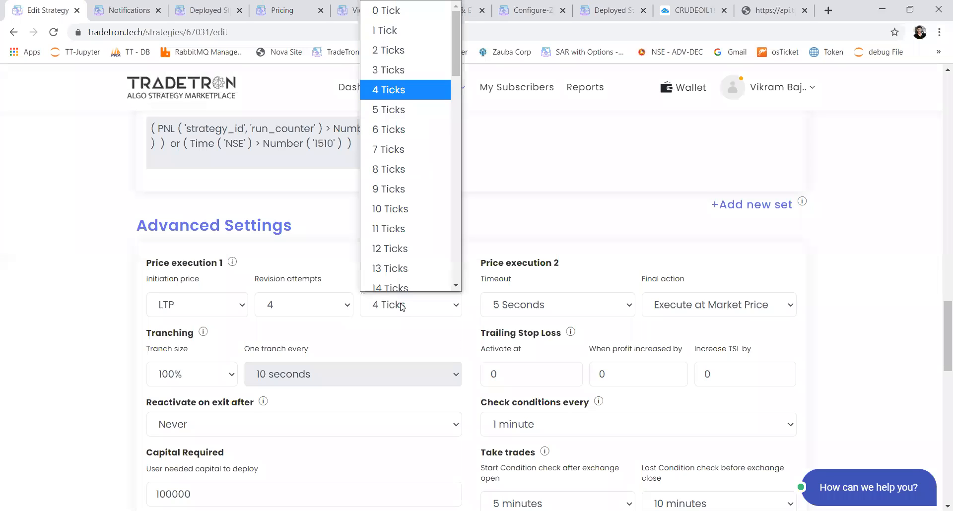
pyautogui.click(408, 111)
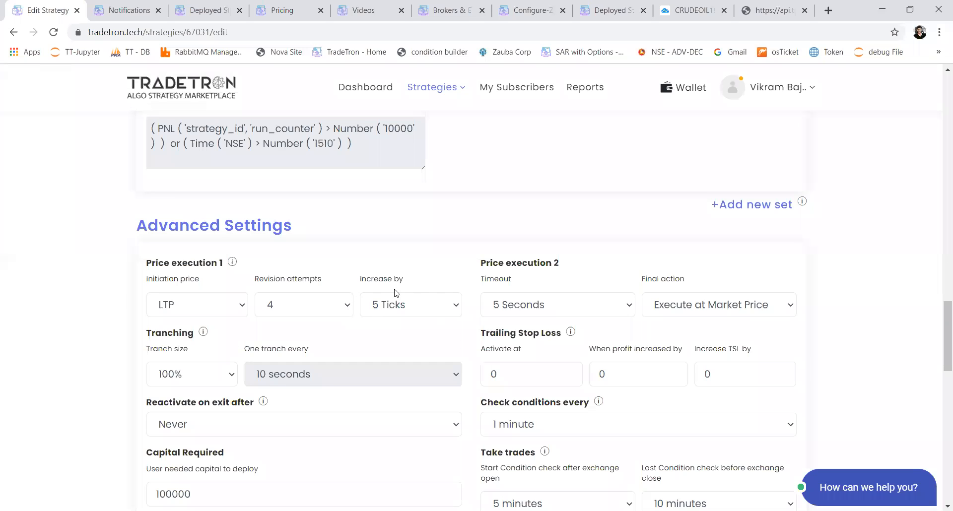
pyautogui.click(338, 313)
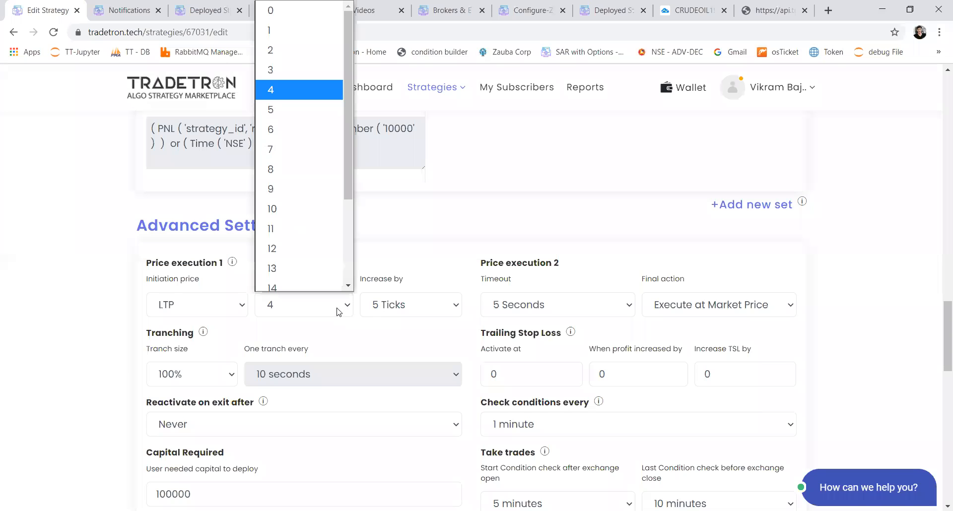
pyautogui.click(281, 119)
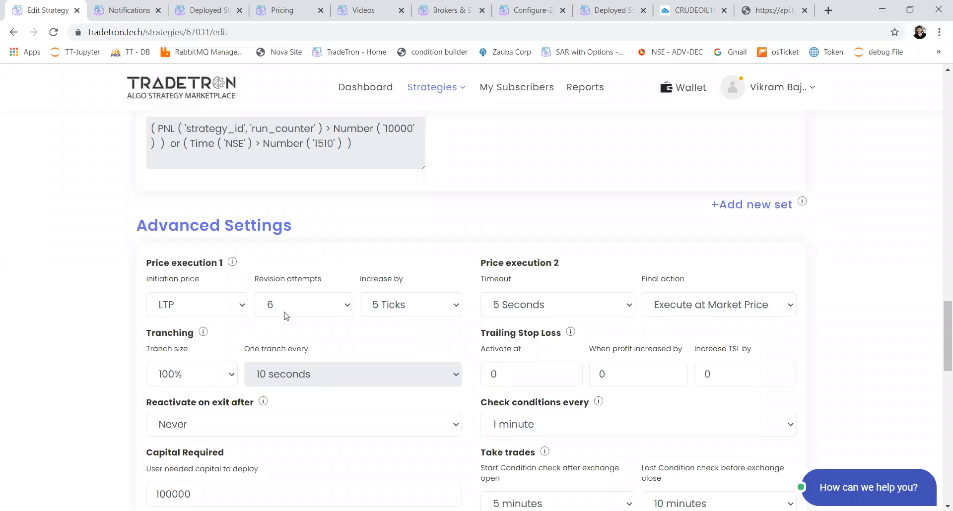
# Leave the edited strategy, start creating a new one and go to its Set 1 Entry section.
pyautogui.scroll(2, 460, 309)
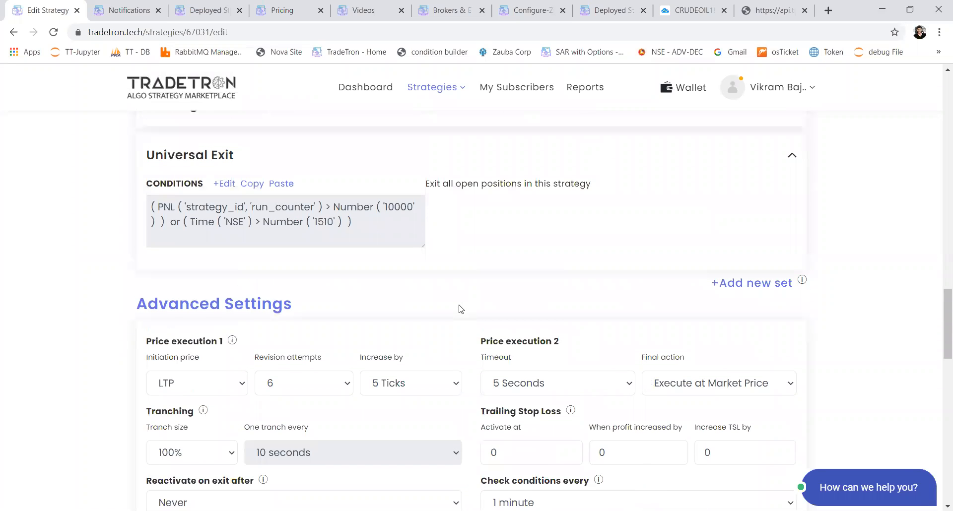
pyautogui.scroll(8, 460, 309)
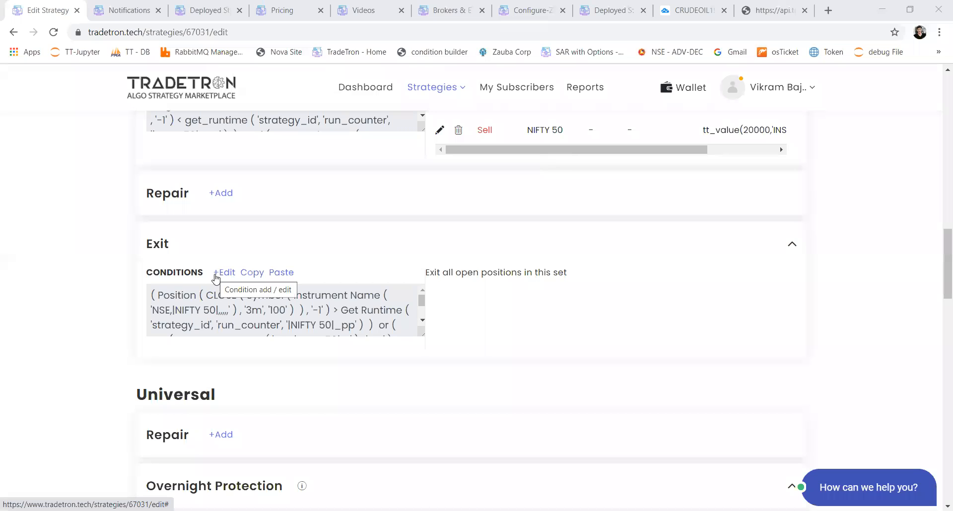
pyautogui.scroll(12, 48, 222)
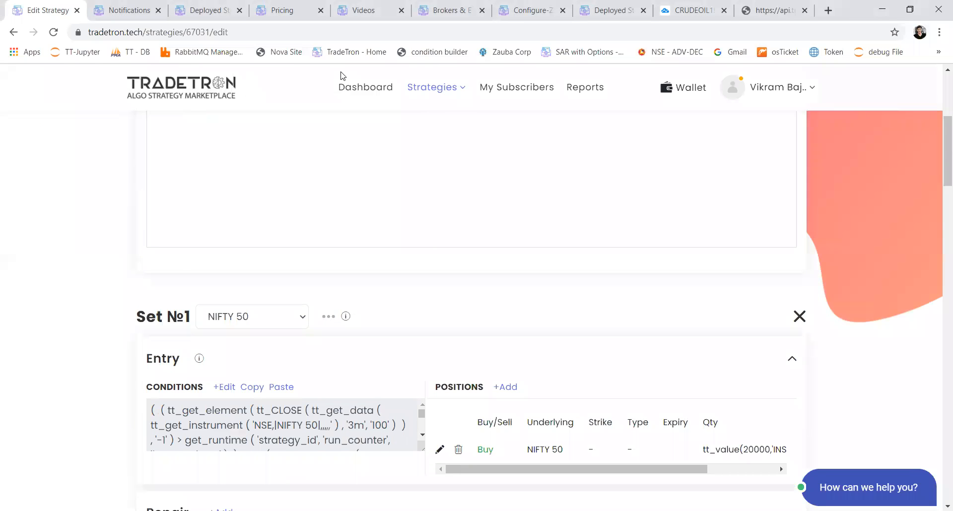
pyautogui.click(430, 89)
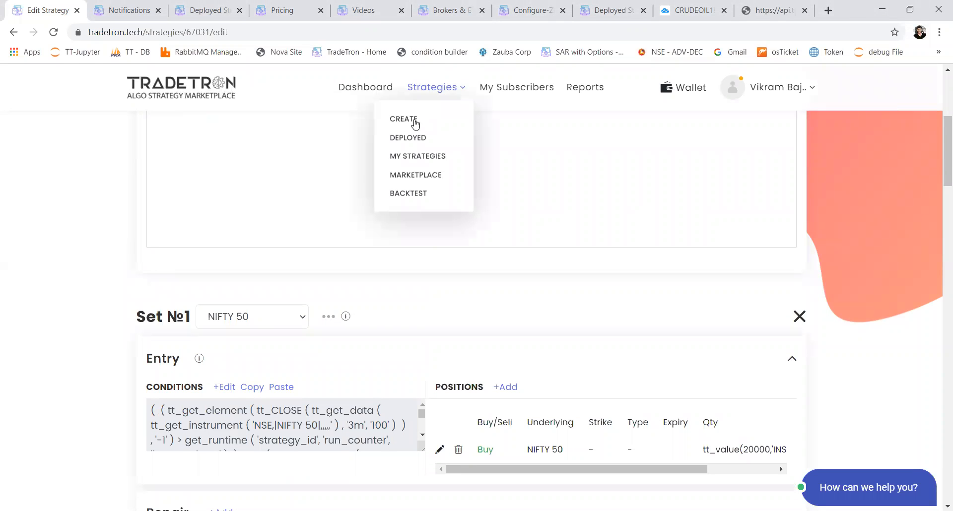
pyautogui.click(415, 123)
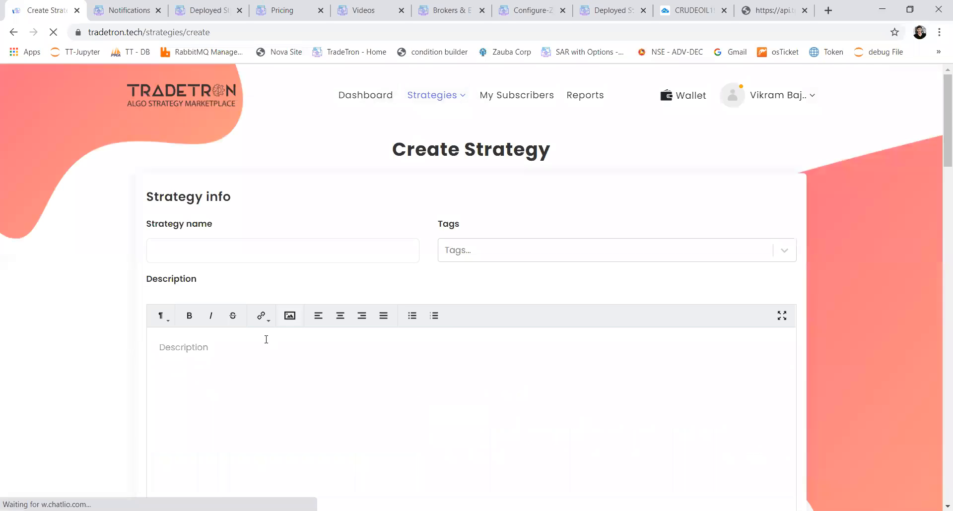
pyautogui.scroll(-10, 234, 365)
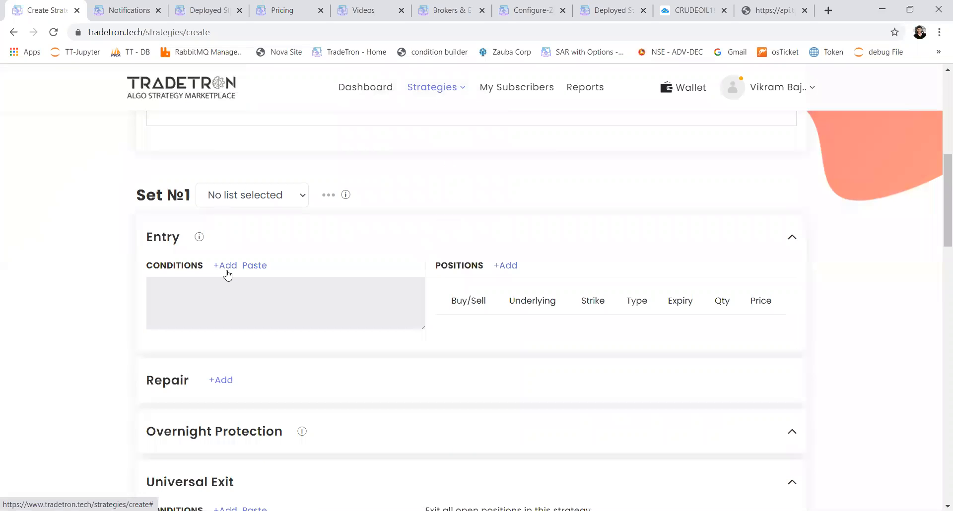
# Build the first Entry condition of Set 1 as Time on the NSE exchange greater than Number 1200.
pyautogui.click(228, 268)
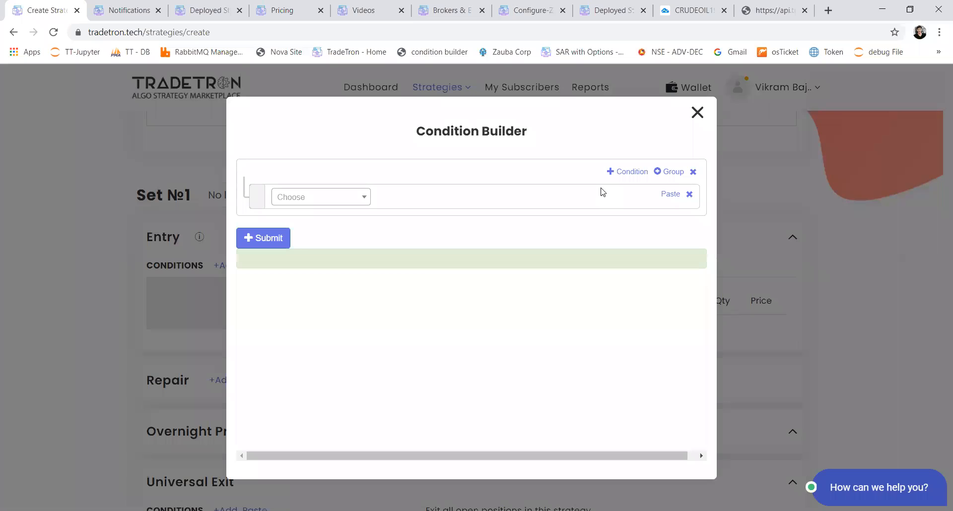
pyautogui.click(304, 198)
pyautogui.write('timr')
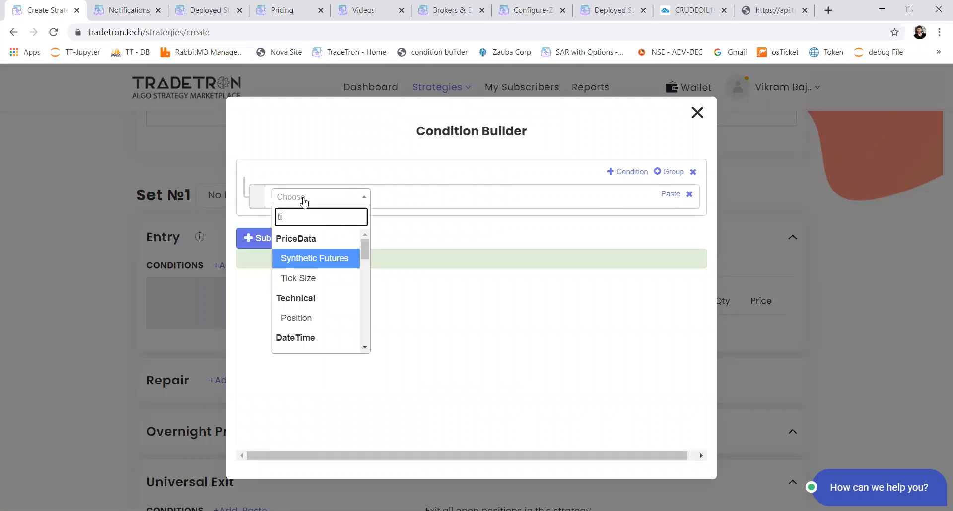
pyautogui.press('BackSpace')
pyautogui.write('e')
pyautogui.press('Return')
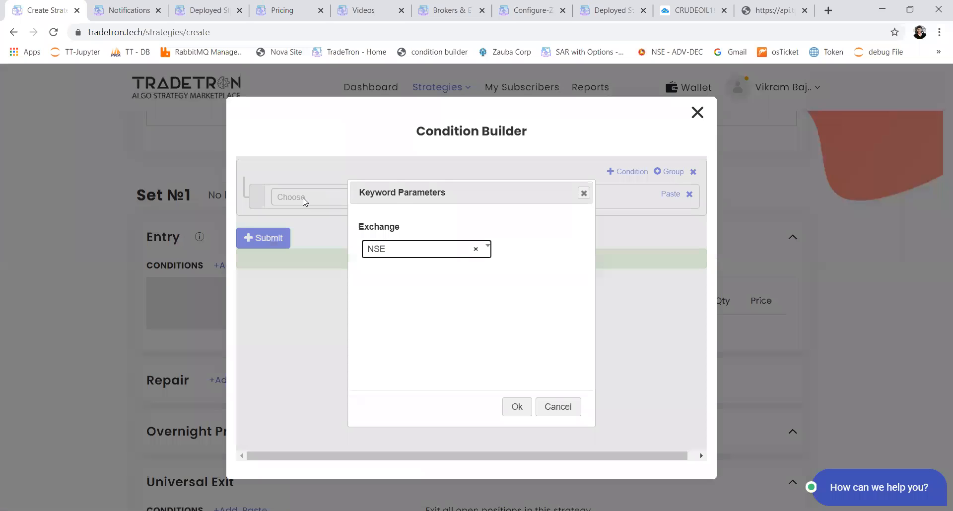
pyautogui.press('Return')
pyautogui.write('>')
pyautogui.press('Return')
pyautogui.write('num')
pyautogui.press('Return')
pyautogui.write('1200')
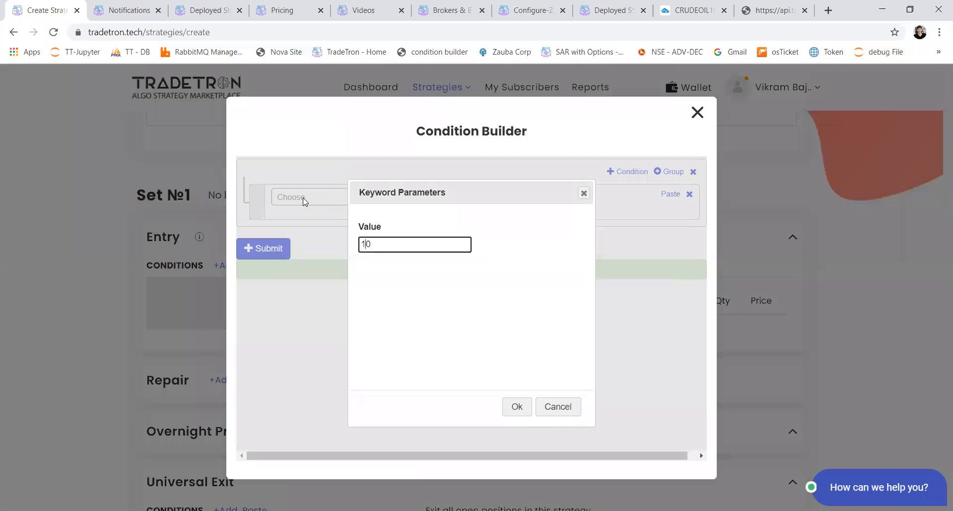
pyautogui.press('Tab')
pyautogui.press('Return')
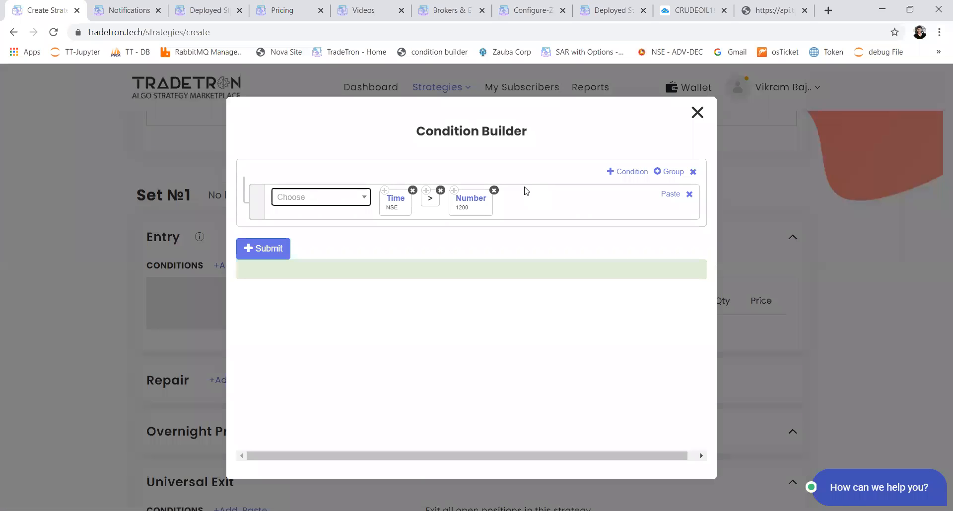
# Add a nested group below the Time condition holding three blank conditions joined by OR.
pyautogui.click(669, 177)
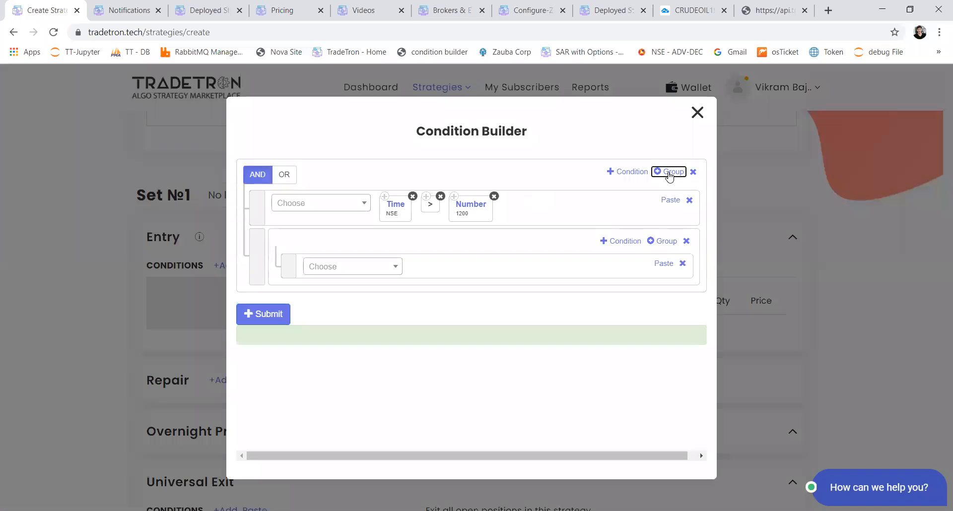
pyautogui.click(622, 242)
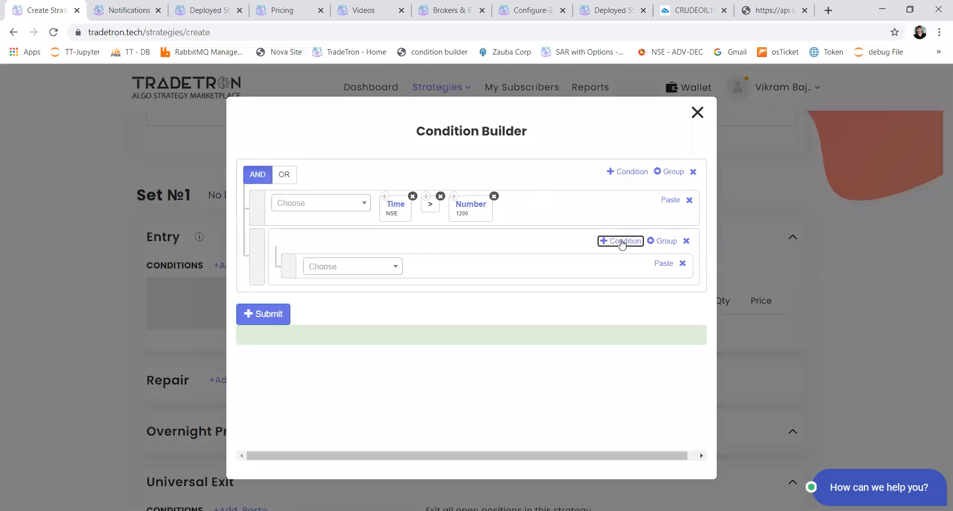
pyautogui.click(622, 243)
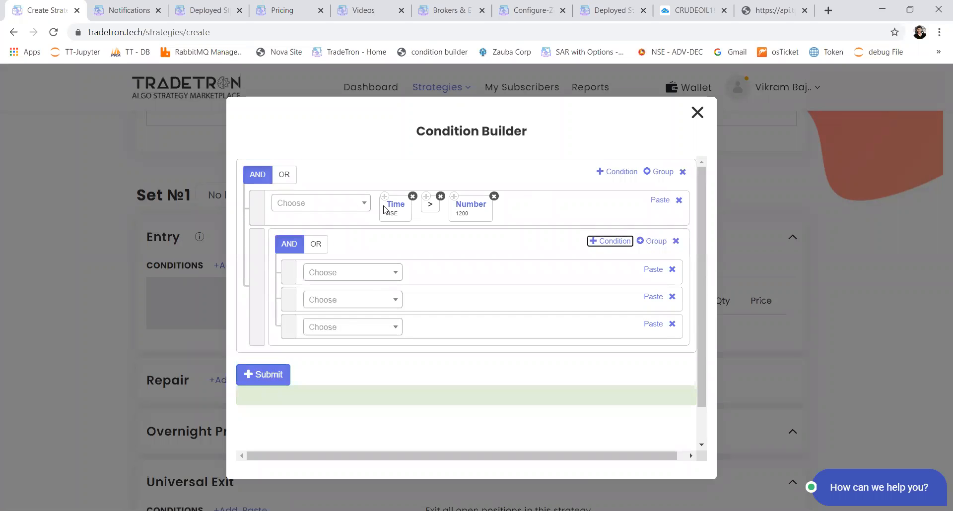
# Build the first condition of the nested OR group as Week Day on the NSE exchange equal to Number 1.
pyautogui.click(334, 273)
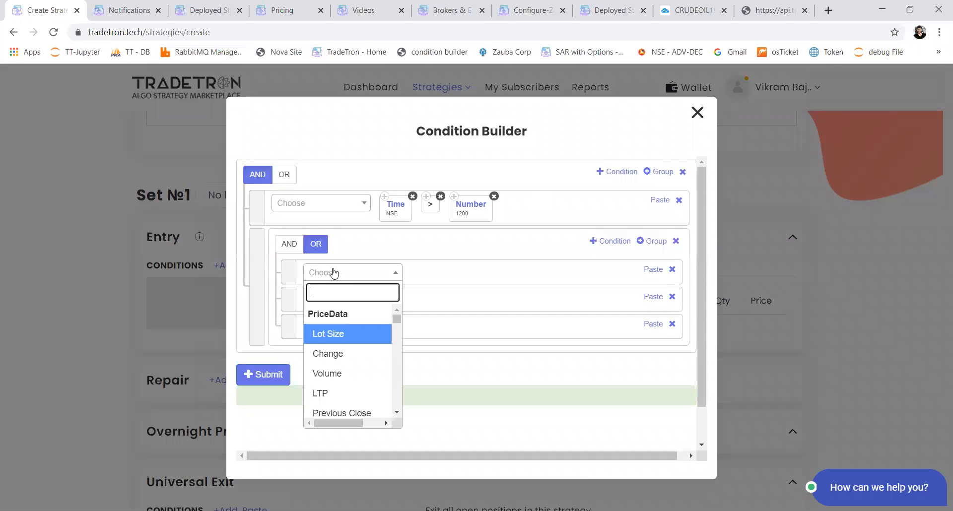
pyautogui.write('week')
pyautogui.press('Return')
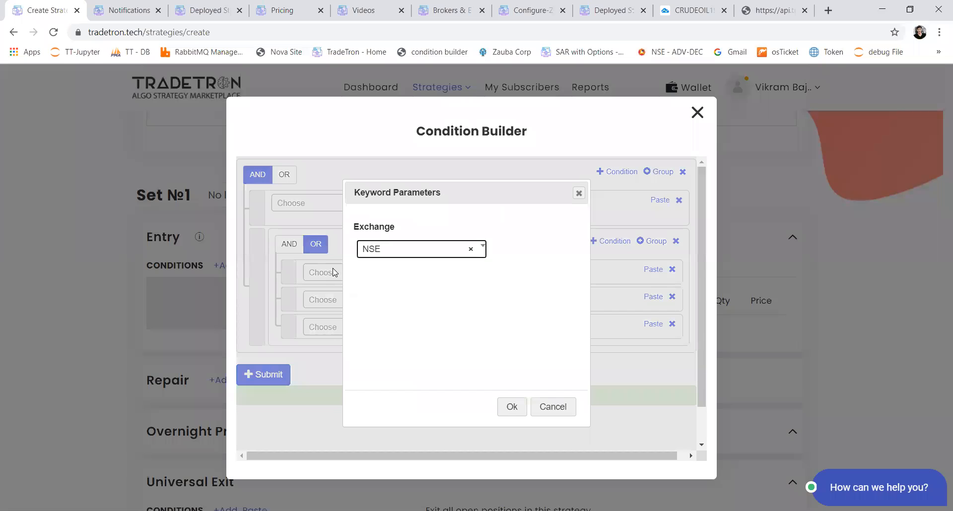
pyautogui.press('Return')
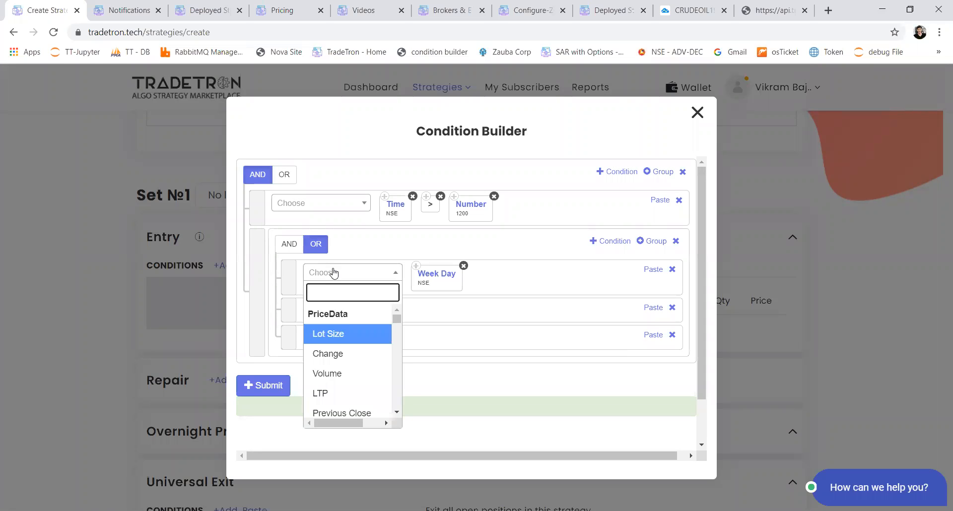
pyautogui.write('num')
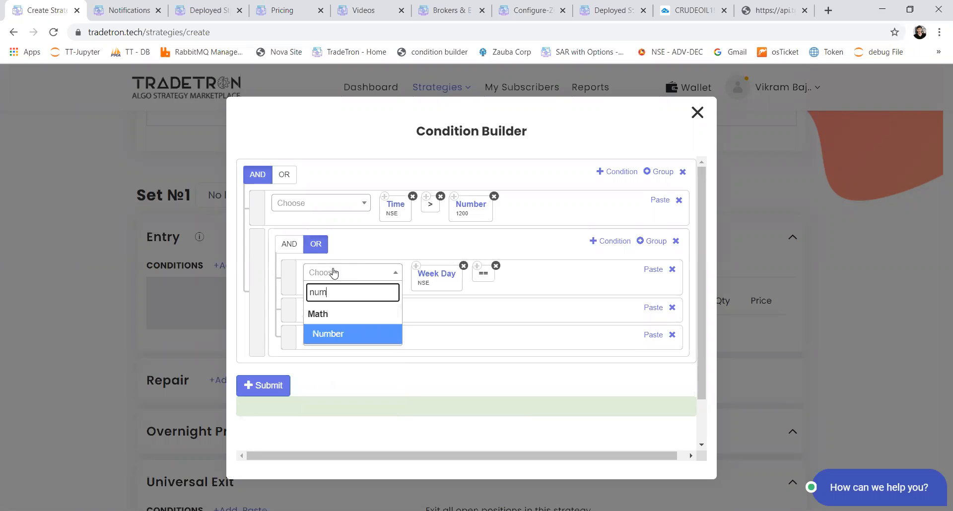
pyautogui.press('Return')
pyautogui.write('1')
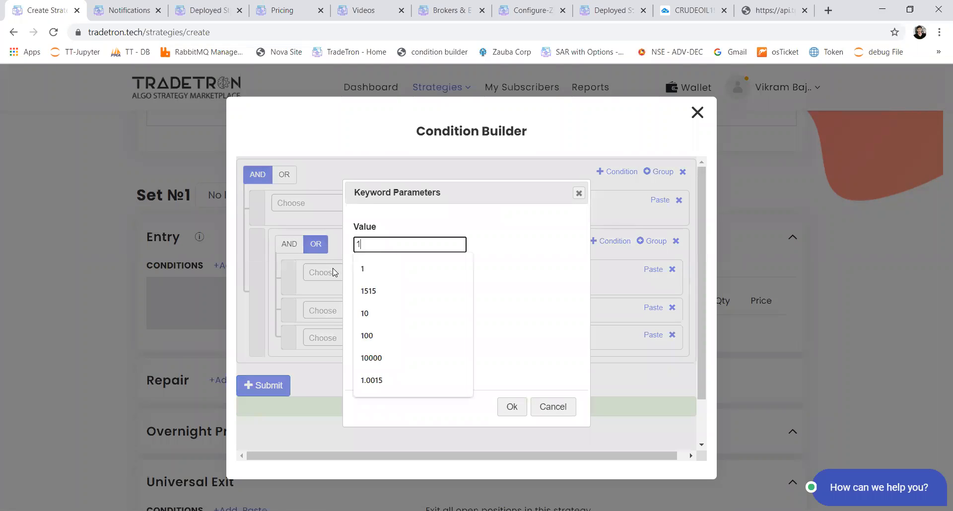
pyautogui.press('Return')
# Copy the Week Day, equals and Number blocks one by one into the second condition of the nested group.
pyautogui.click(418, 266)
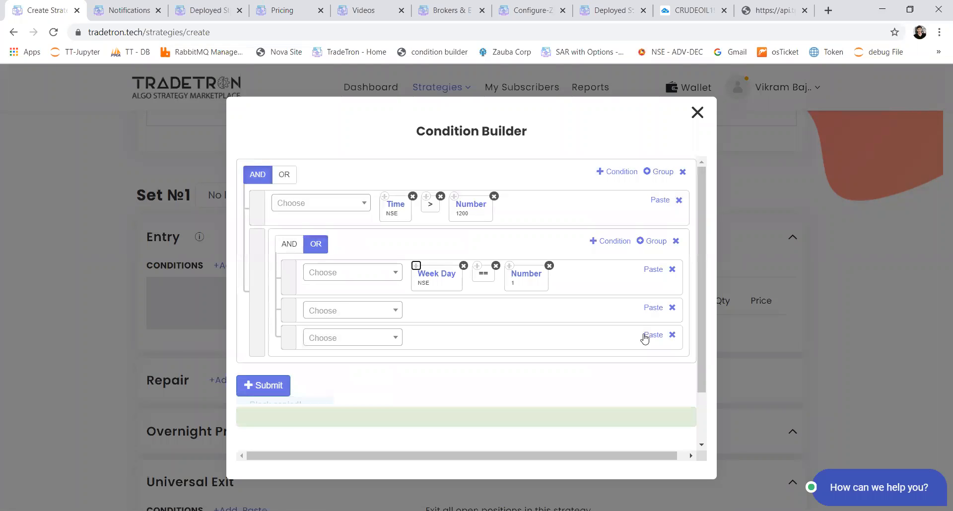
pyautogui.click(653, 308)
pyautogui.click(477, 266)
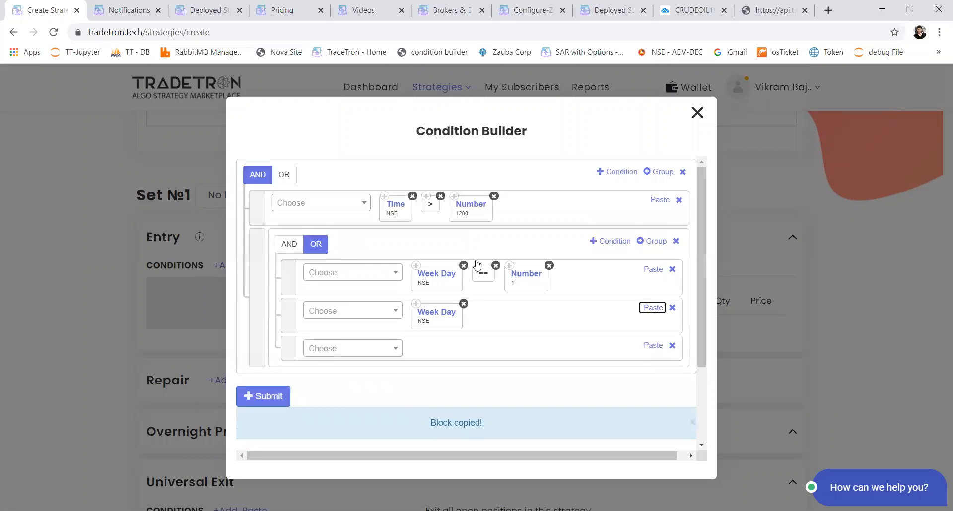
pyautogui.click(653, 308)
pyautogui.click(510, 266)
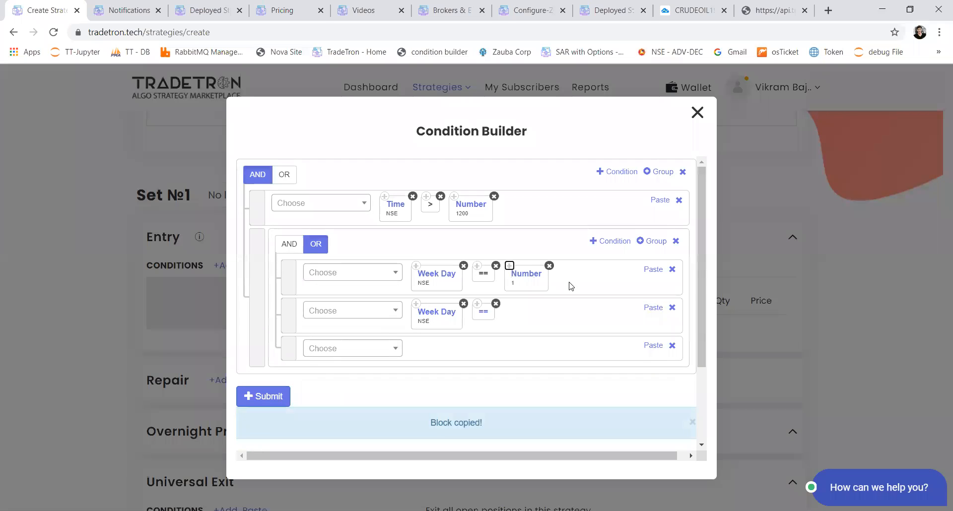
pyautogui.click(653, 308)
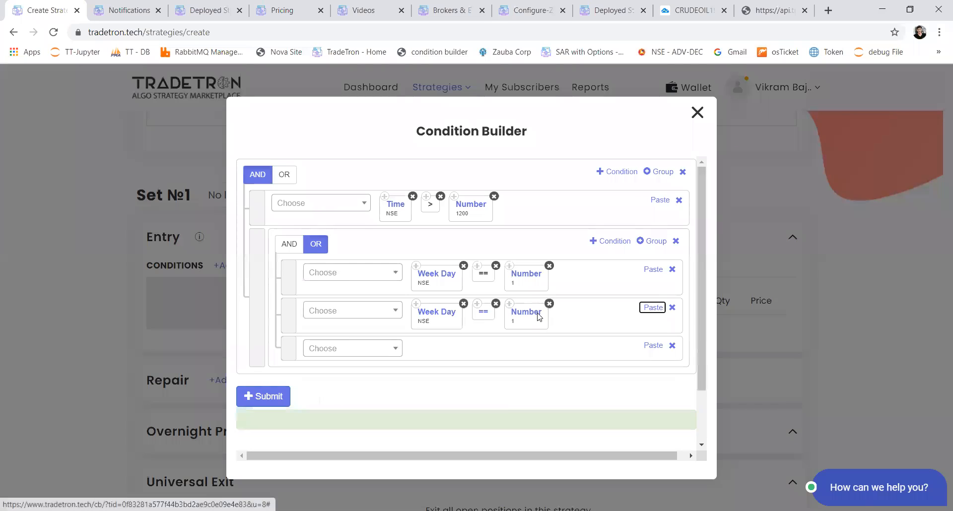
# Set the second weekday condition's Number to 2 and remove the blank third condition from the nested group.
pyautogui.click(539, 318)
pyautogui.write('2')
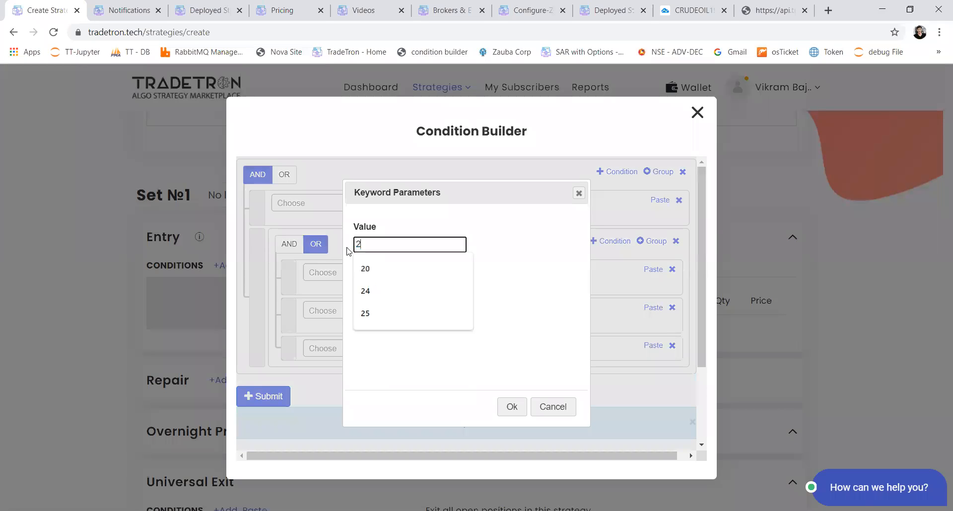
pyautogui.click(512, 406)
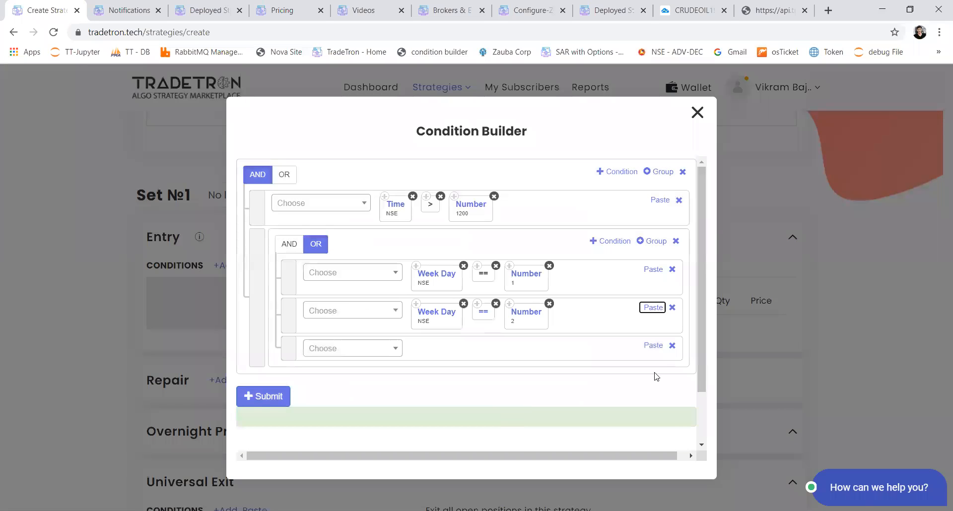
pyautogui.click(672, 346)
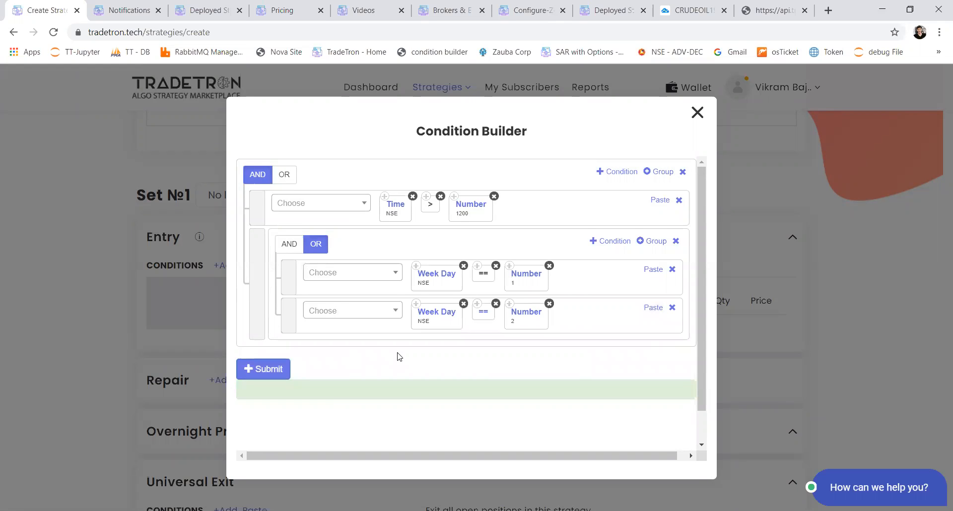
pyautogui.moveTo(290, 306); pyautogui.dragTo(294, 268)
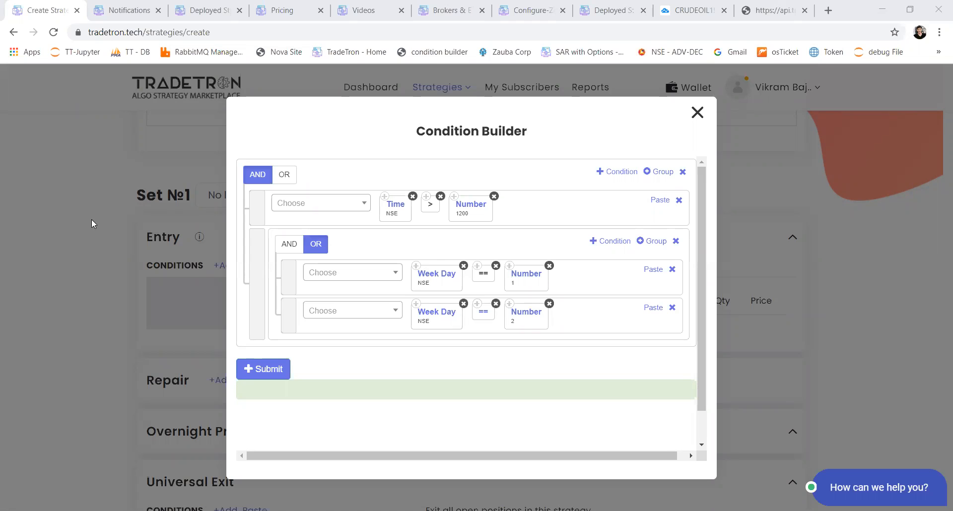
# Leave the condition builder without submitting and find the Trading view - crude strategy among the deployed strategies.
pyautogui.click(699, 114)
pyautogui.moveTo(450, 89)
pyautogui.click(416, 145)
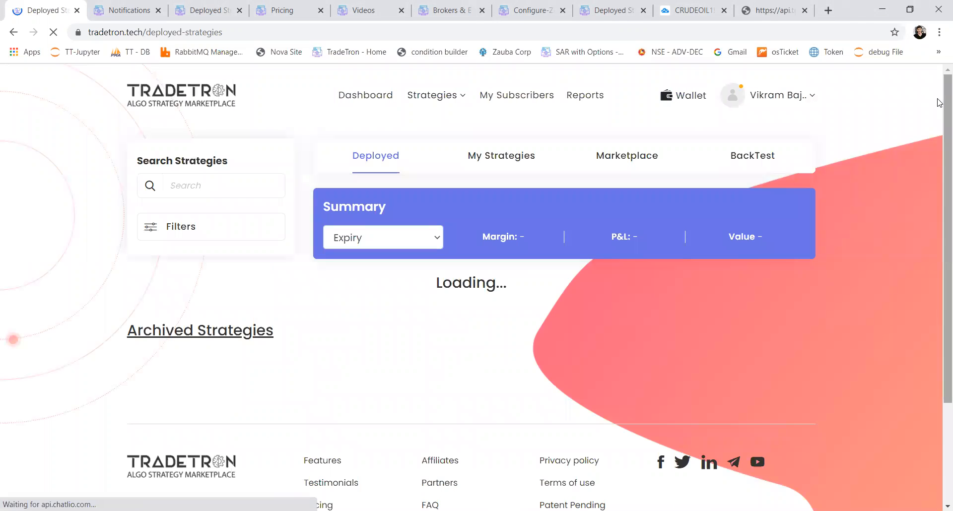
pyautogui.scroll(-15, 938, 248)
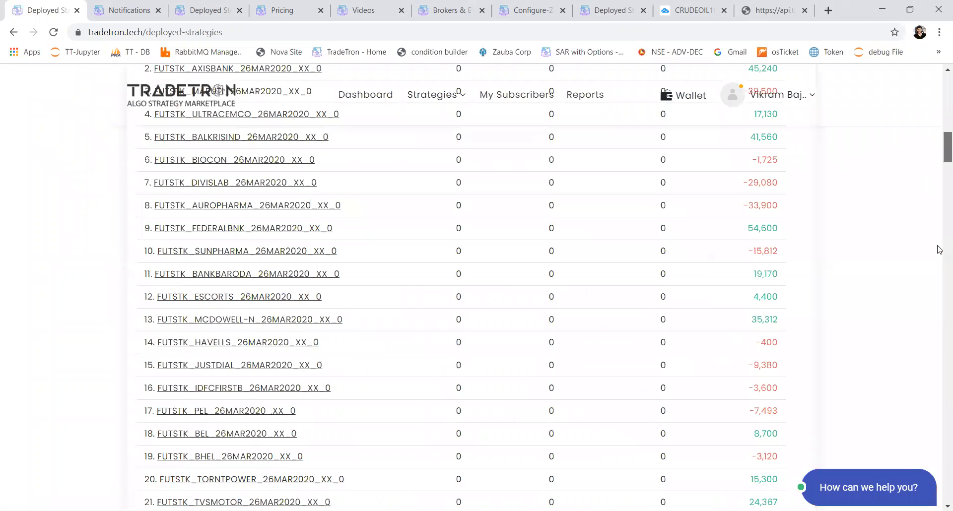
pyautogui.scroll(-20, 940, 322)
pyautogui.scroll(-15, 941, 386)
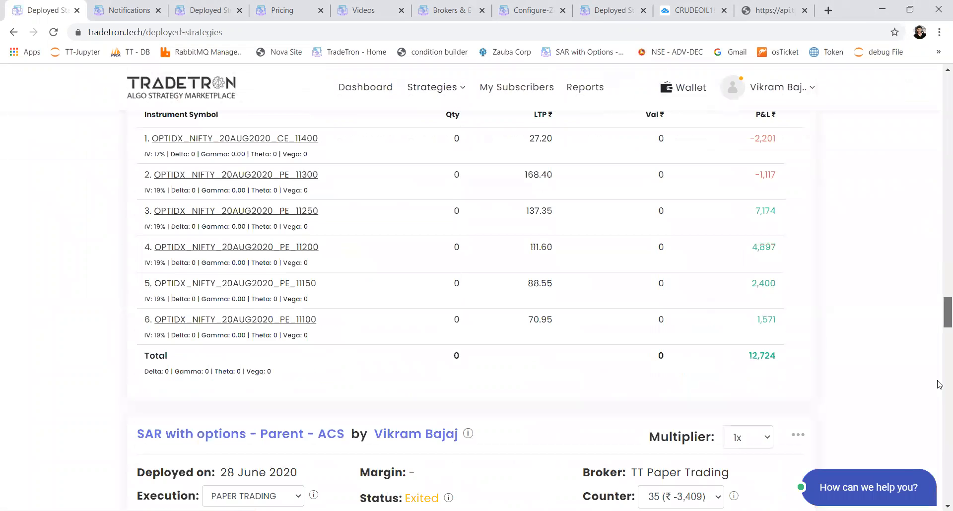
pyautogui.scroll(-10, 938, 472)
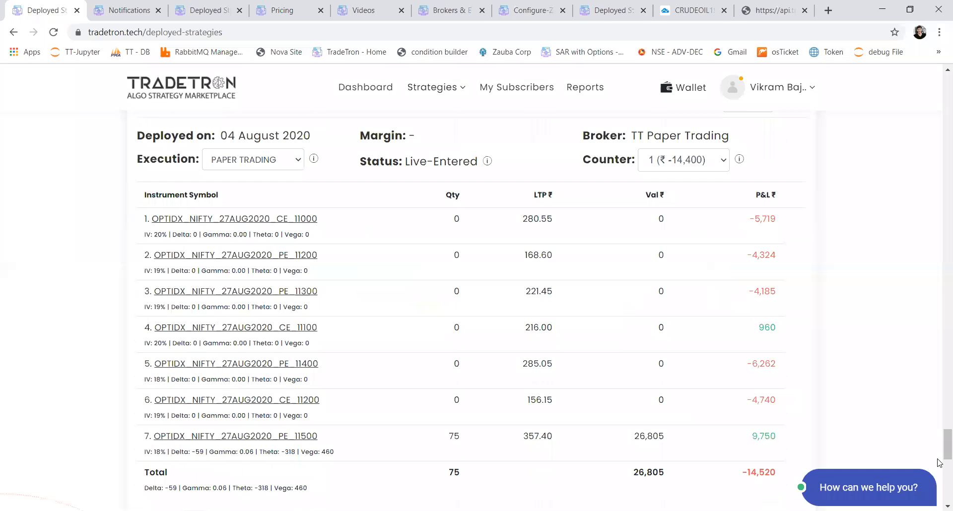
pyautogui.scroll(-7, 938, 480)
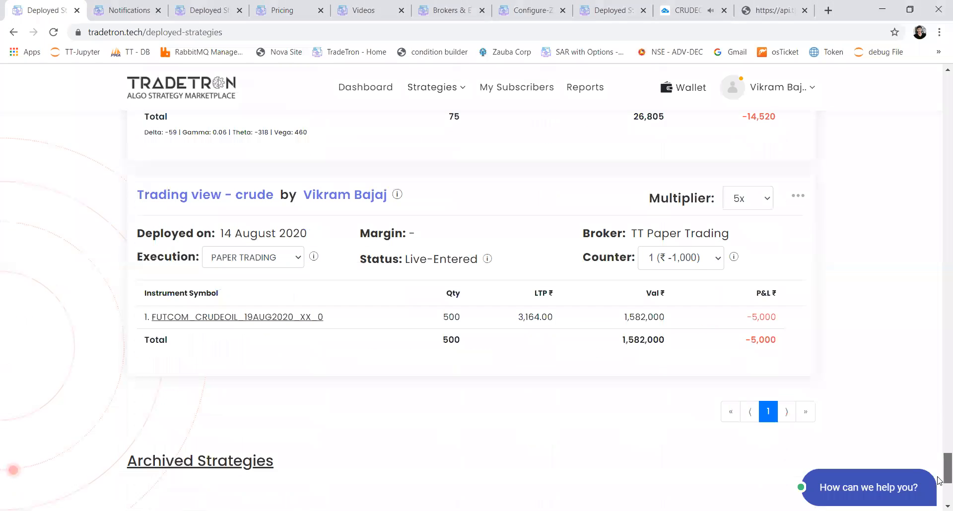
# Examine the entry and exit quantities in the positions history of FUTCOM_CRUDEOIL_19AUG2020_XX_0 under Trading view - crude, and close it.
pyautogui.click(256, 317)
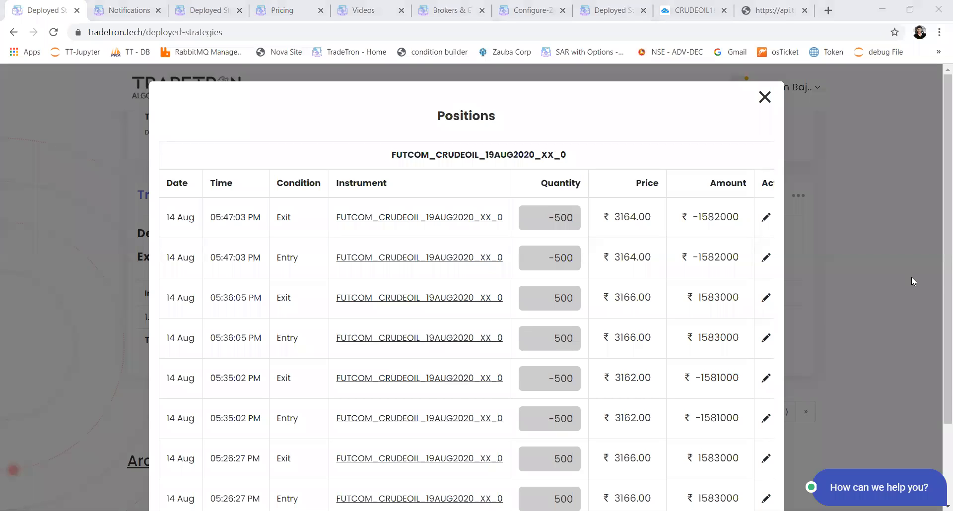
pyautogui.click(938, 283)
pyautogui.scroll(-3, 411, 460)
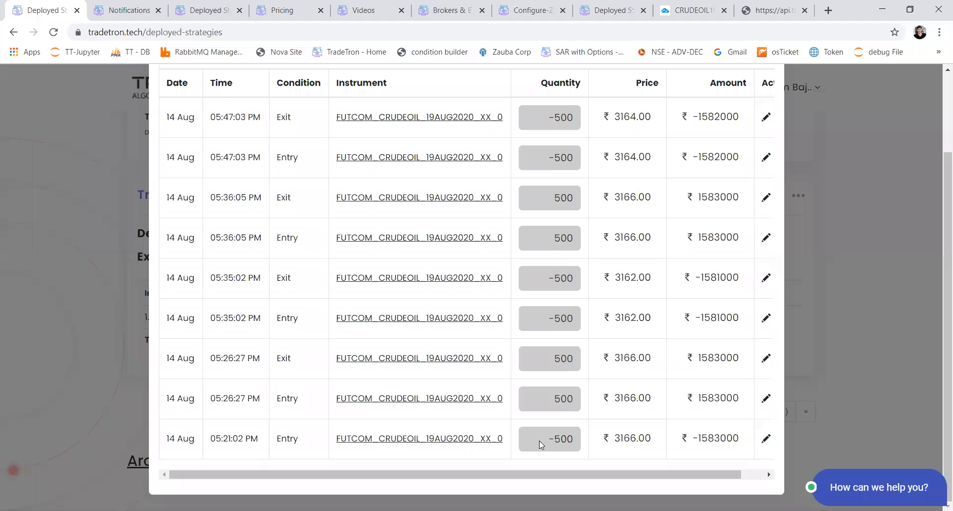
pyautogui.moveTo(577, 443); pyautogui.dragTo(550, 440)
pyautogui.moveTo(544, 354); pyautogui.dragTo(592, 361)
pyautogui.moveTo(528, 400); pyautogui.dragTo(591, 401)
pyautogui.moveTo(538, 362); pyautogui.dragTo(575, 363)
pyautogui.moveTo(275, 368); pyautogui.dragTo(550, 359)
pyautogui.moveTo(543, 400); pyautogui.dragTo(584, 405)
pyautogui.scroll(2, 606, 286)
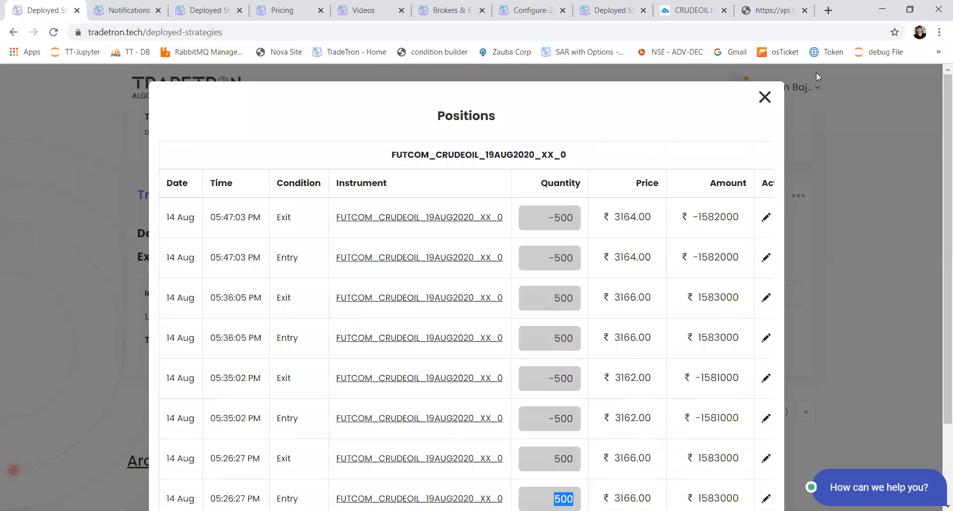
pyautogui.click(764, 99)
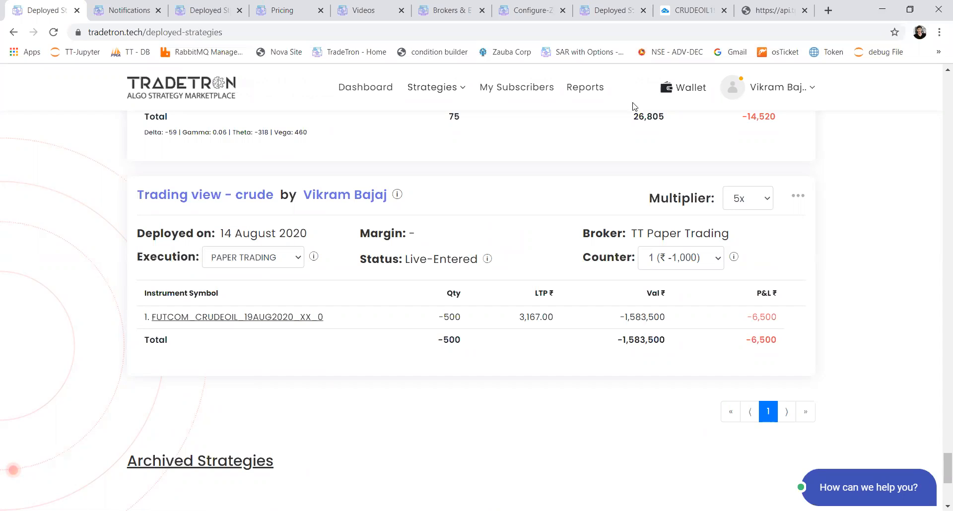
pyautogui.click(674, 58)
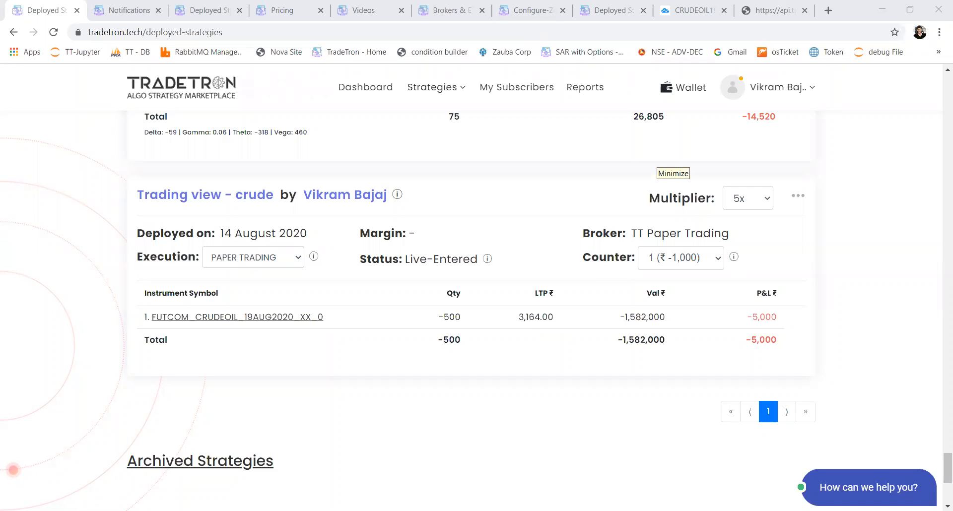
# Open the site's Blog and API pages from the footer links, each in its own new browser tab.
pyautogui.scroll(-5, 217, 414)
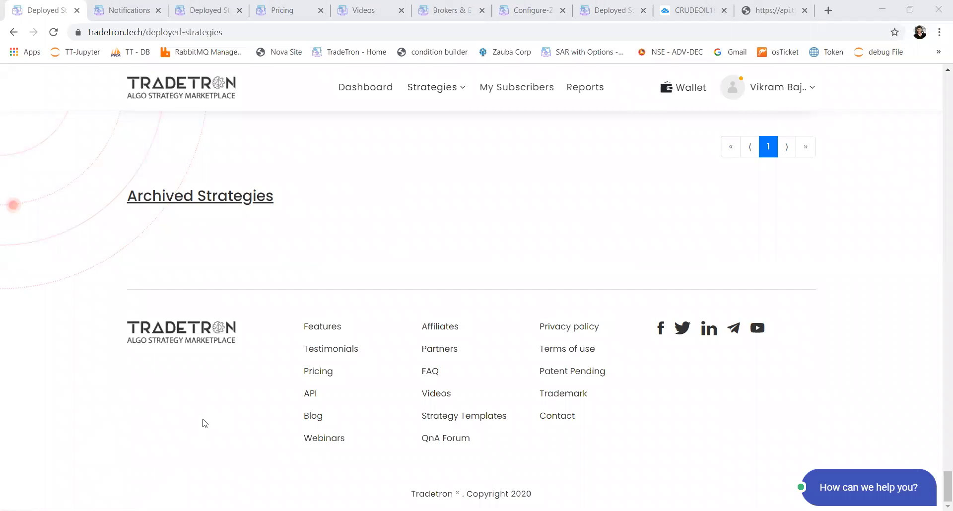
pyautogui.rightClick(315, 416)
pyautogui.click(364, 319)
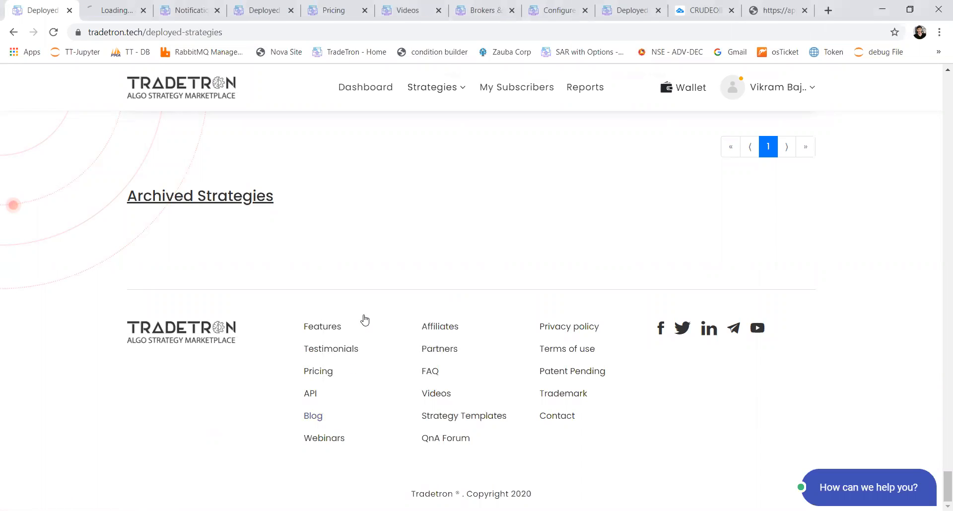
pyautogui.rightClick(315, 398)
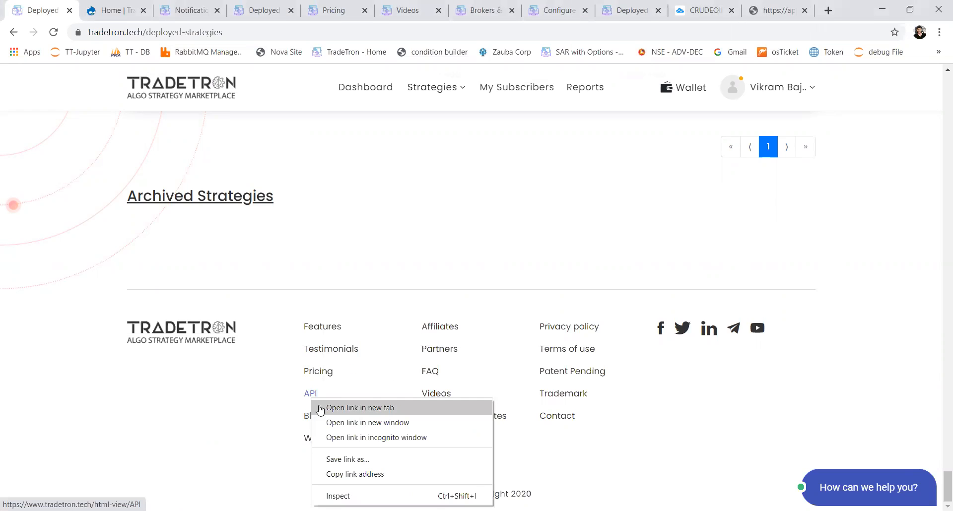
pyautogui.click(328, 408)
# Open the full Trading View Integration article on the blog and look through its prerequisites and alert setup steps.
pyautogui.click(99, 6)
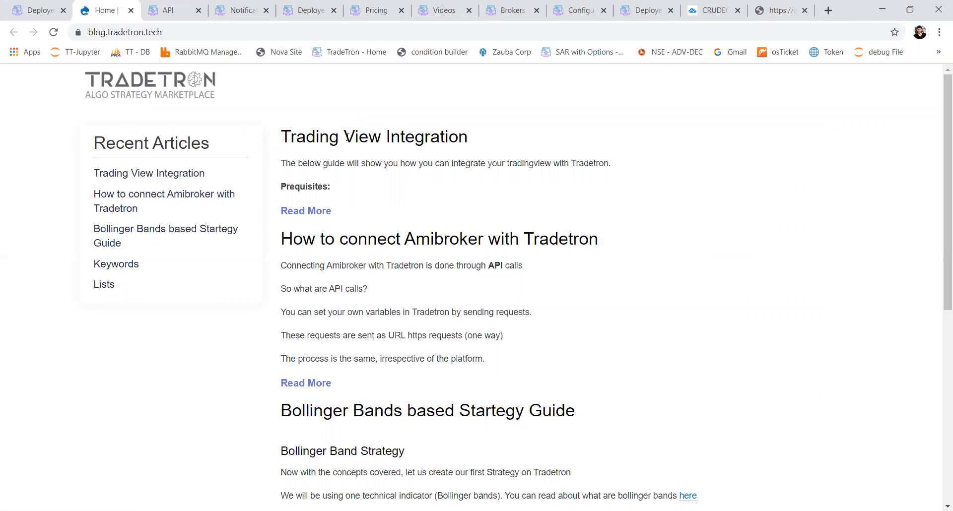
pyautogui.click(311, 211)
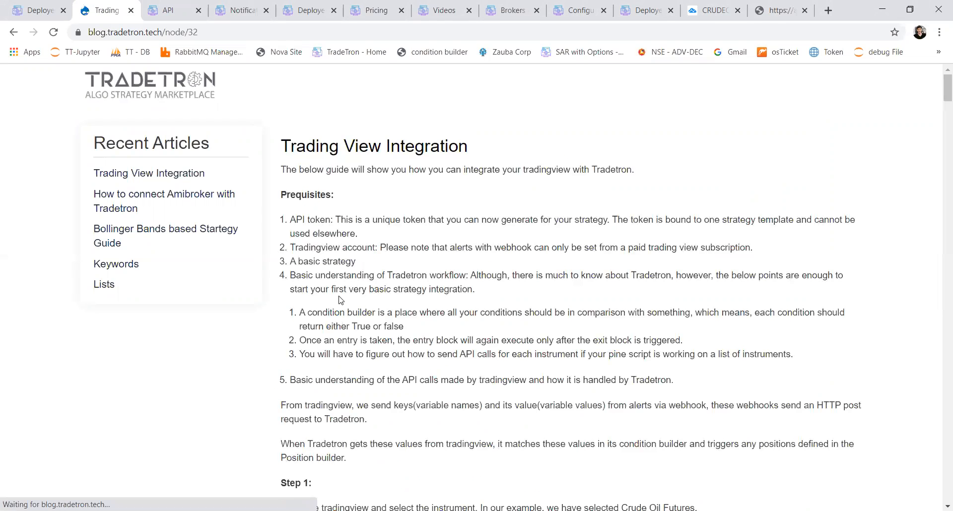
pyautogui.scroll(-4, 339, 300)
pyautogui.scroll(-10, 339, 300)
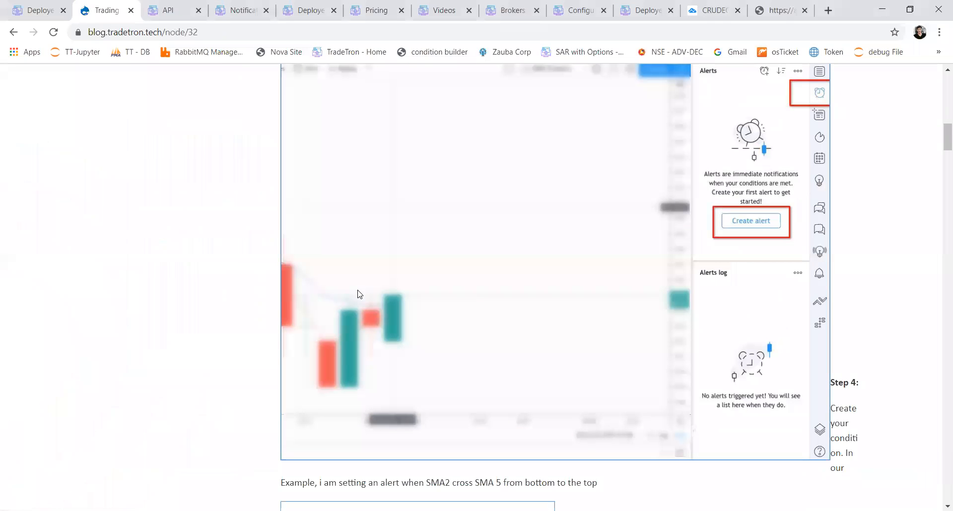